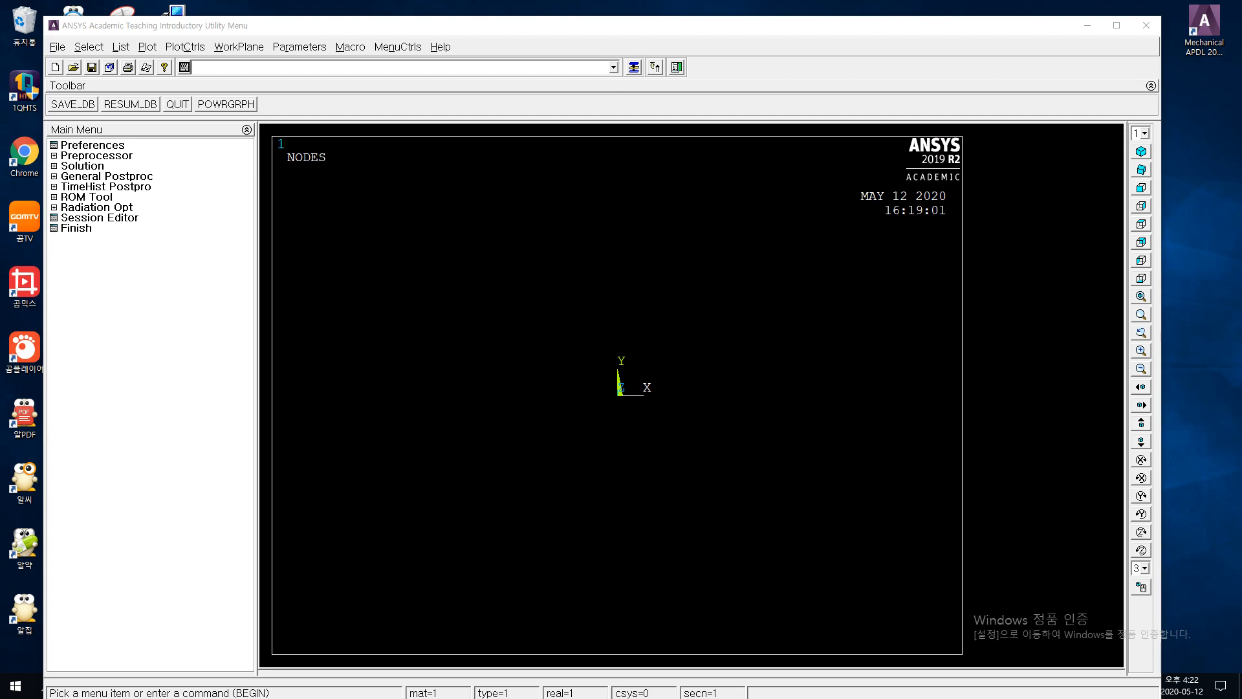
- Narrow the ANSYS window and place the PowerPoint slide with the cantilever beam problem beside it, keeping ANSYS in front
drag(1241, 0, 1241, 76)
drag(1162, 217, 972, 226)
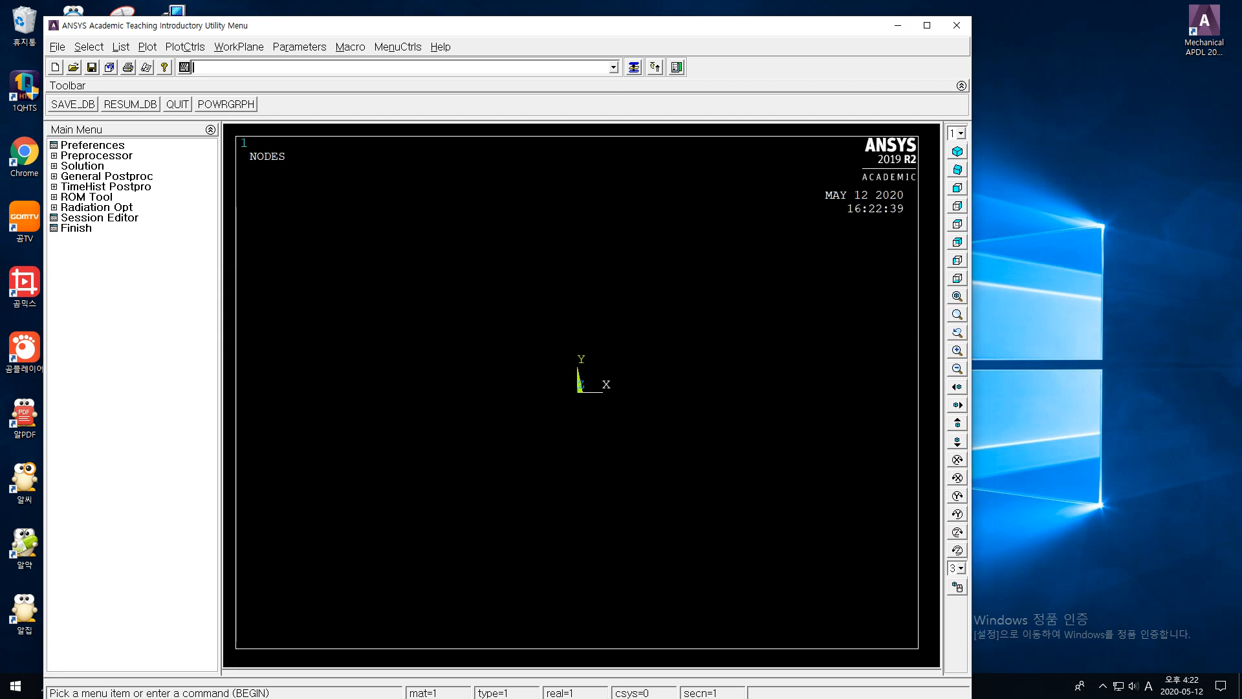
drag(1229, 93, 1118, 81)
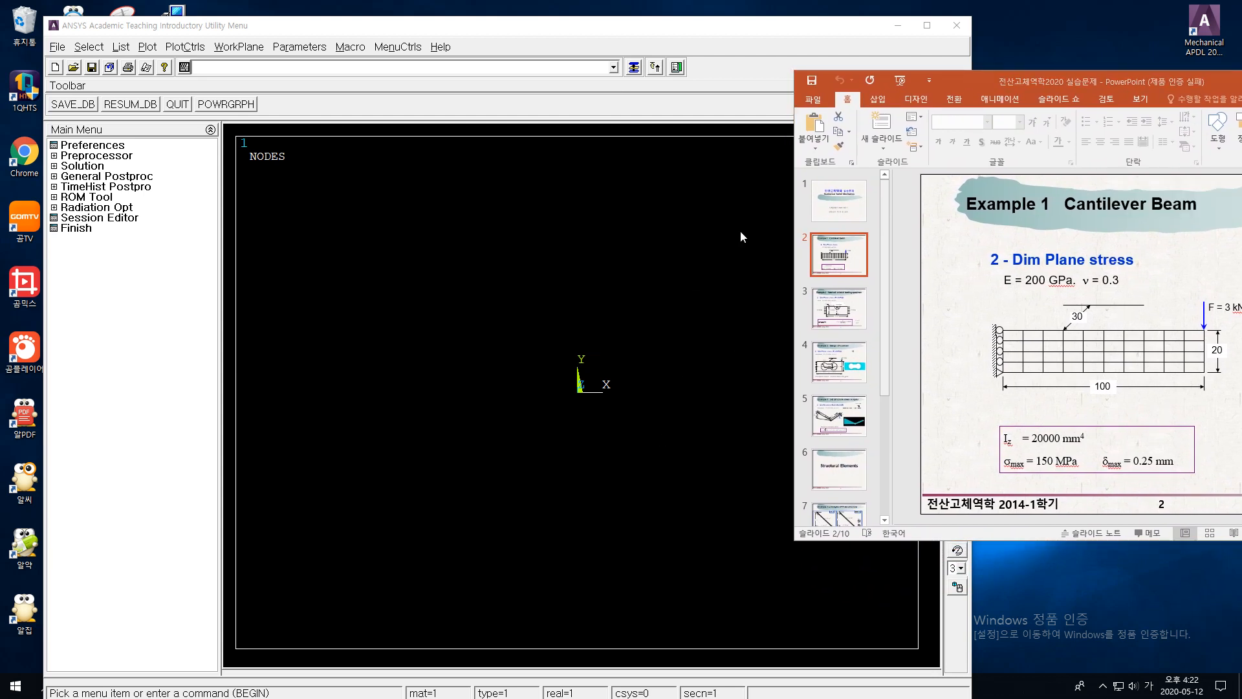
click(716, 29)
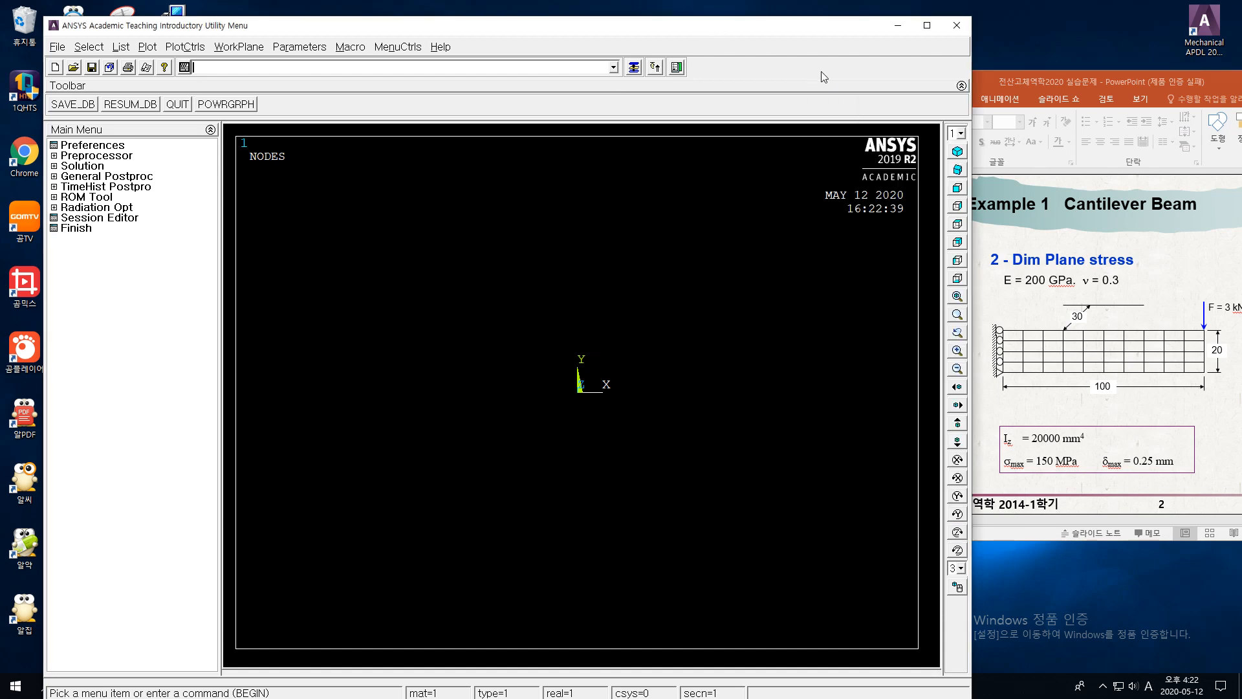
- Add the structural solid element Quad 4 node 182 as element type 1
click(114, 157)
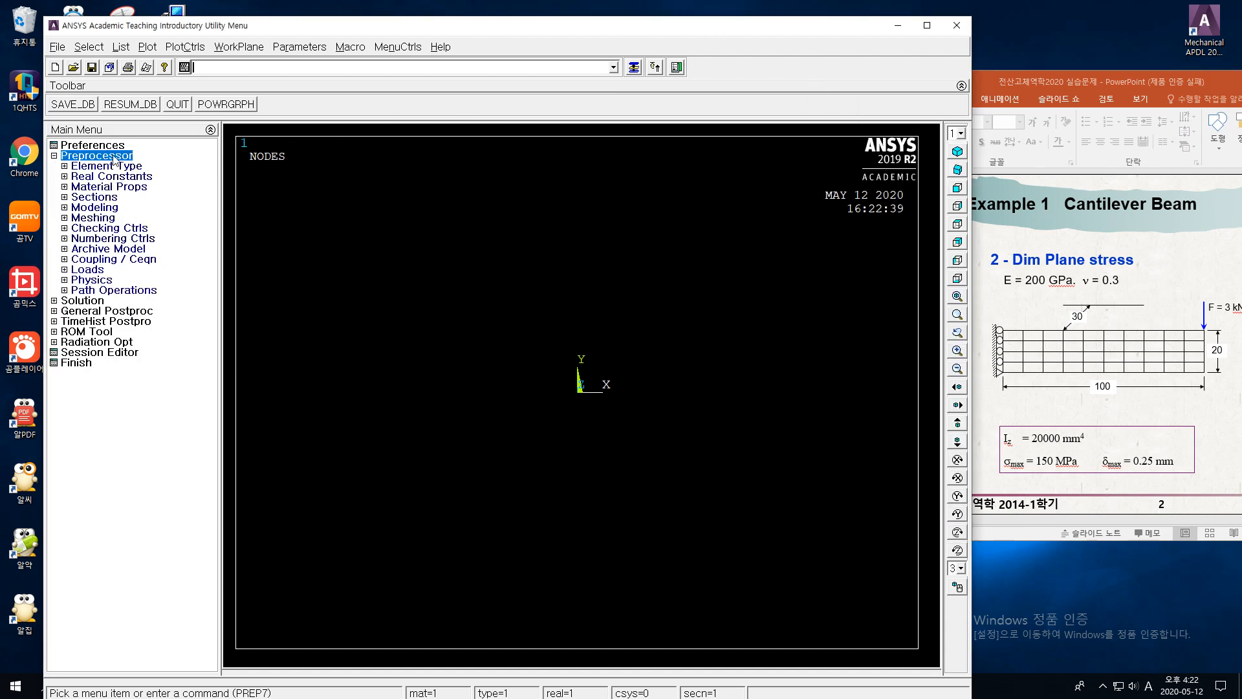
click(129, 167)
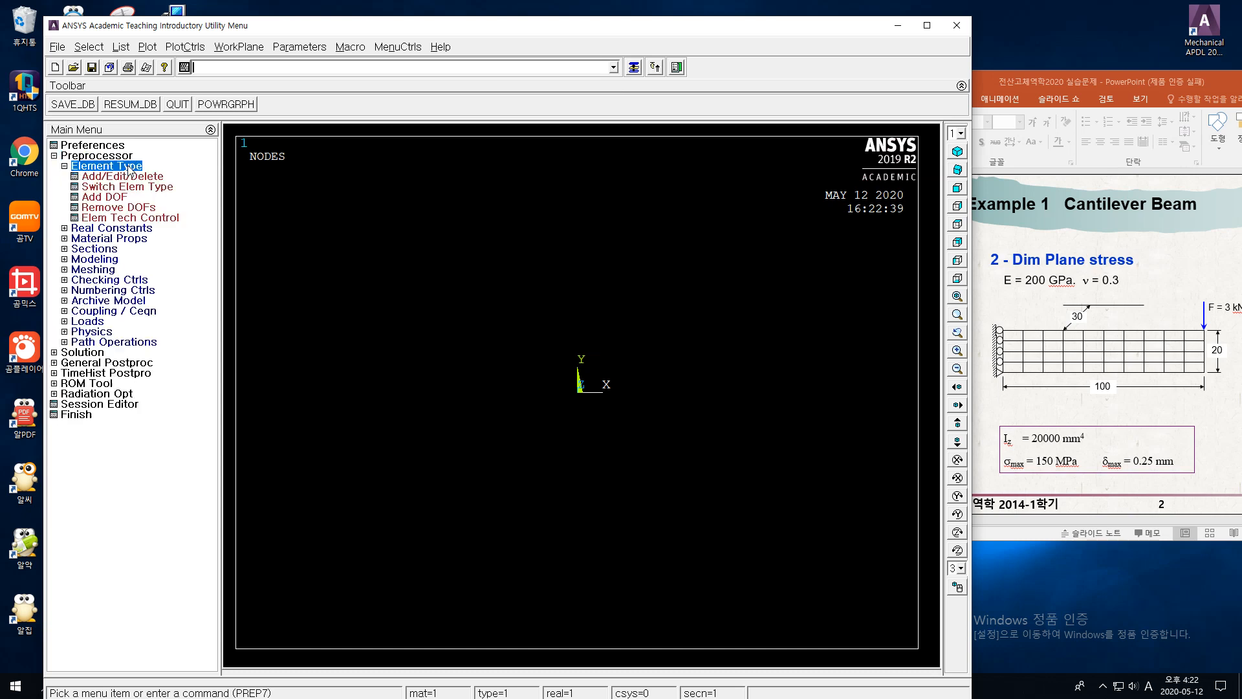
click(134, 178)
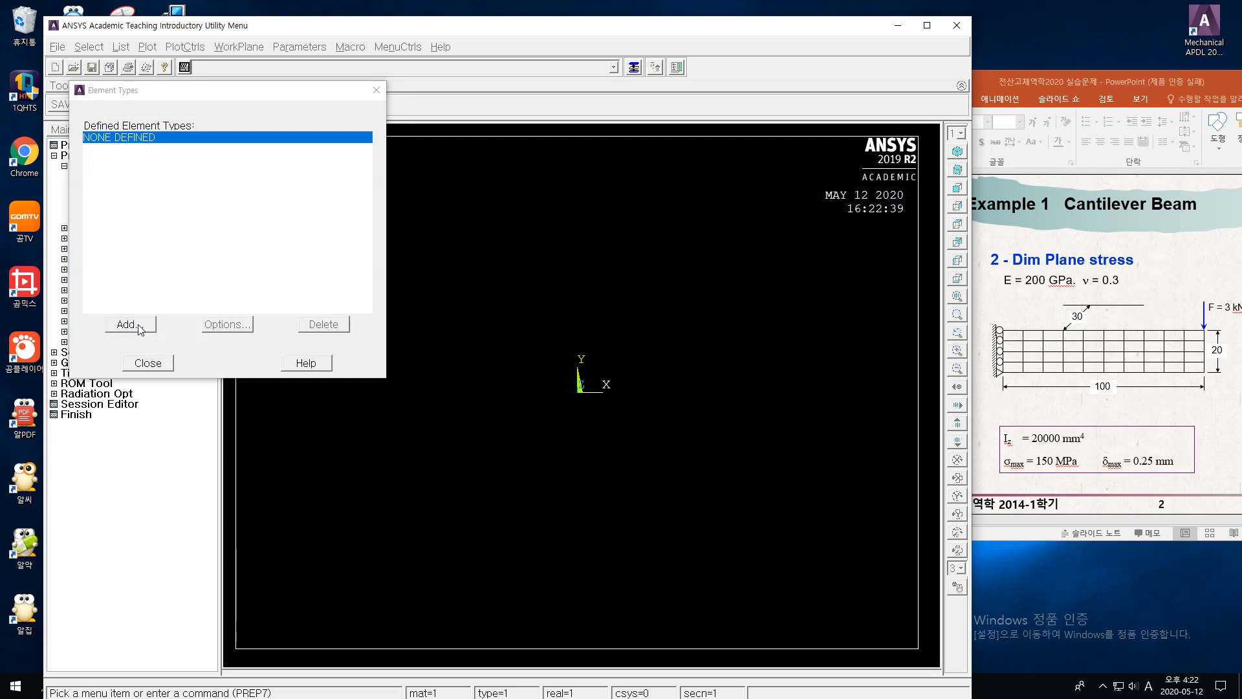
click(140, 327)
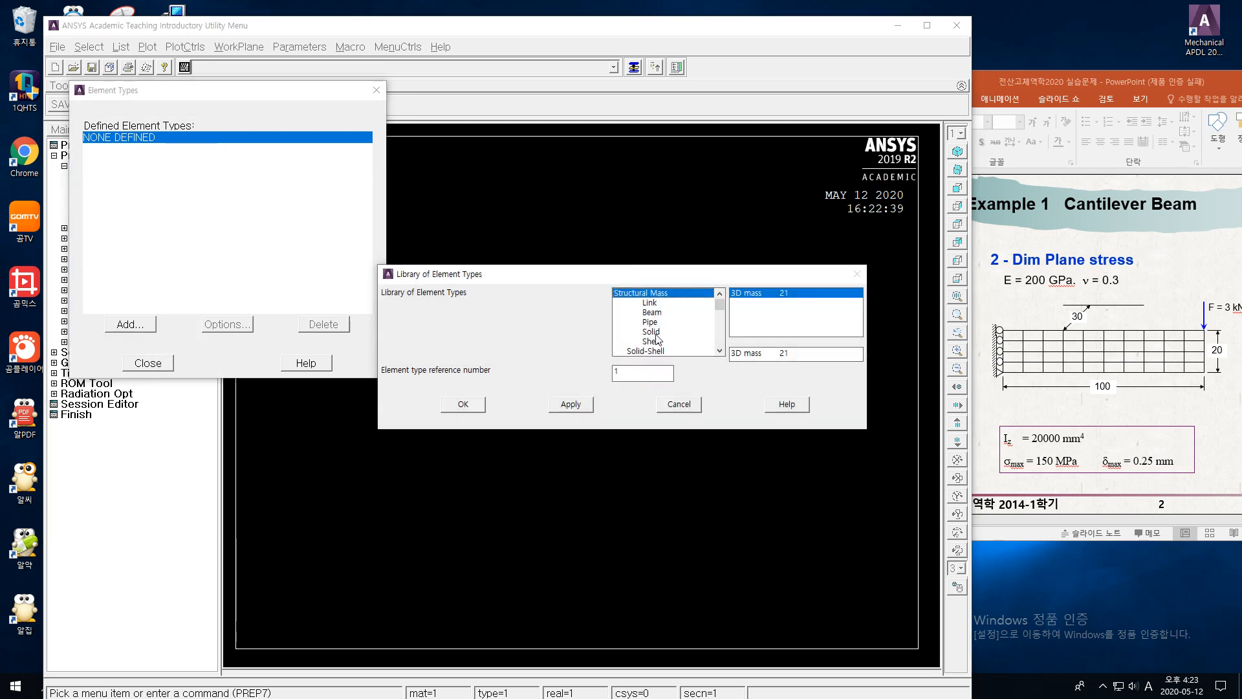
click(652, 332)
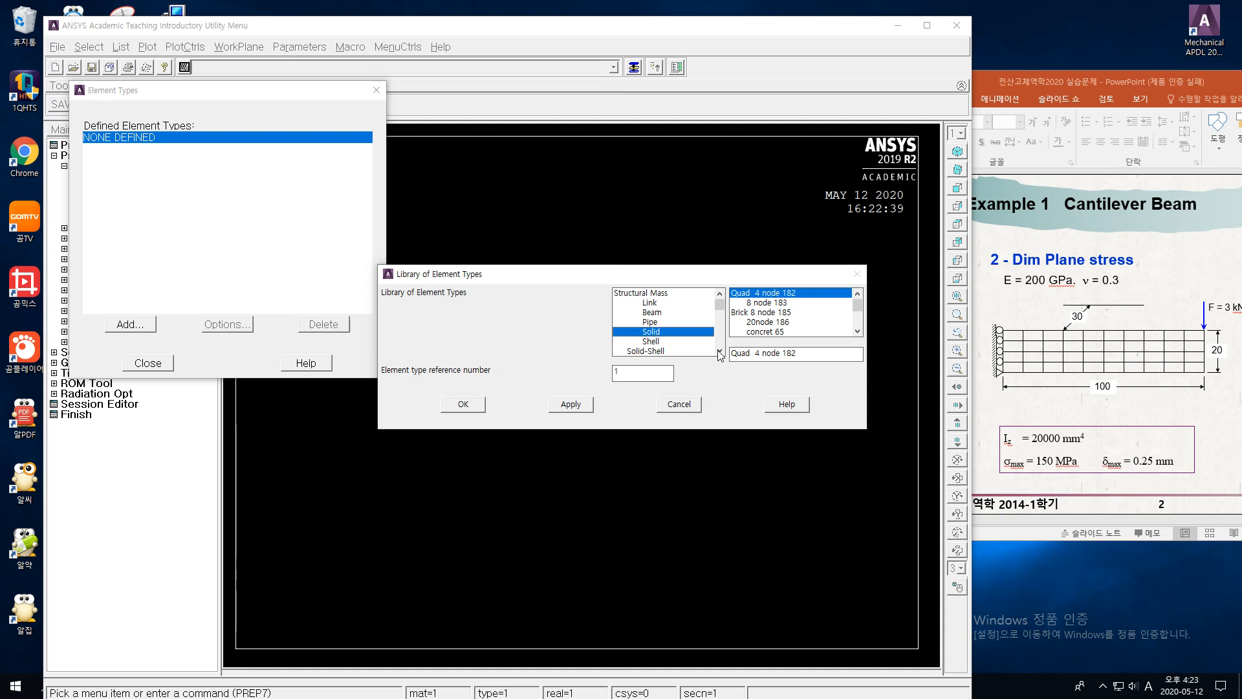
click(465, 404)
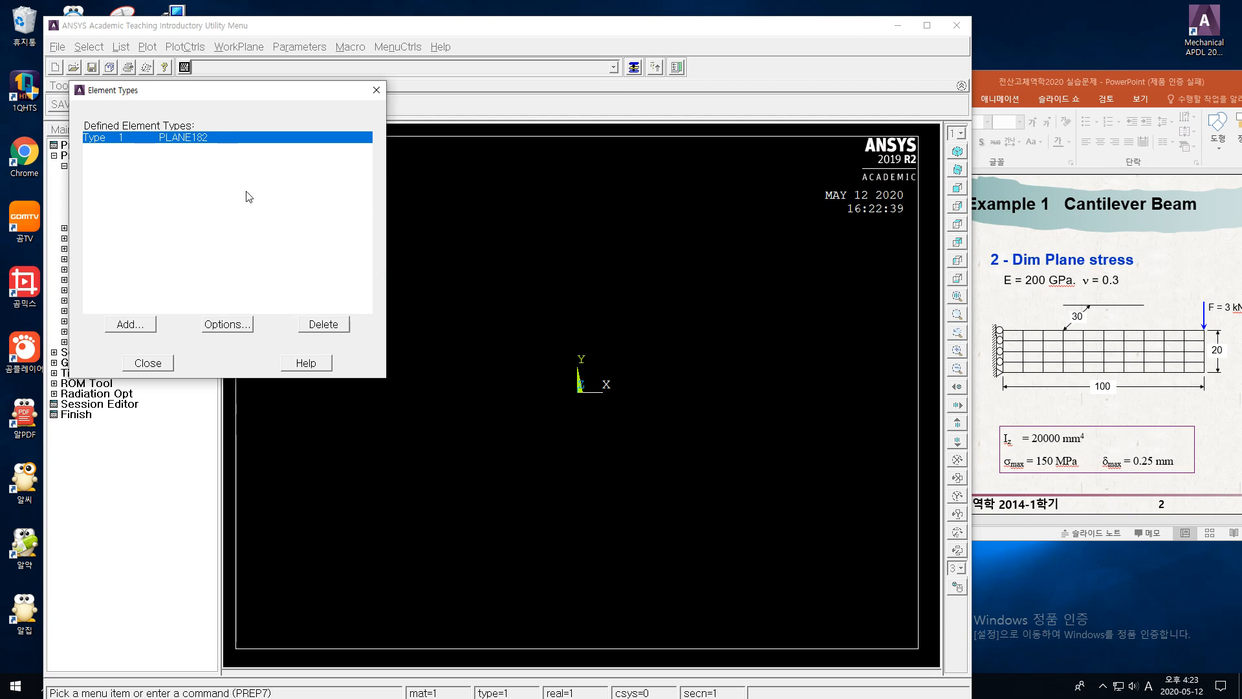
- Set the PLANE182 element behavior to Plane strs w/thk and finish the element type definition
click(218, 325)
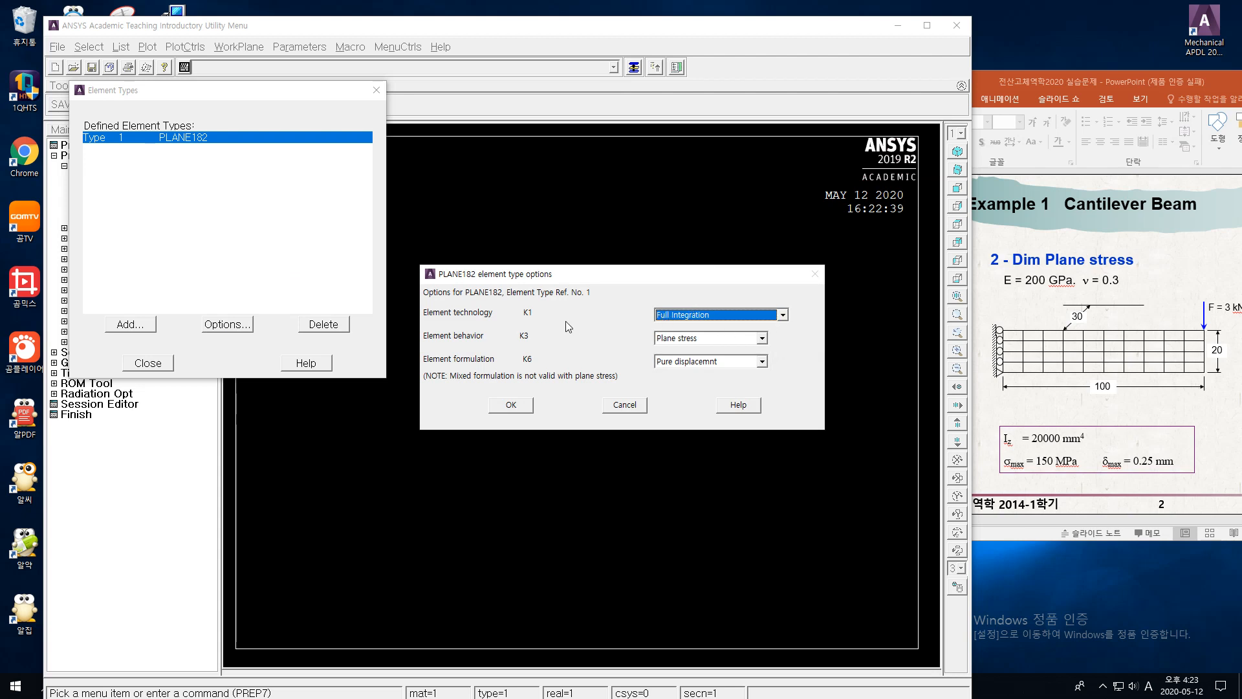
click(763, 339)
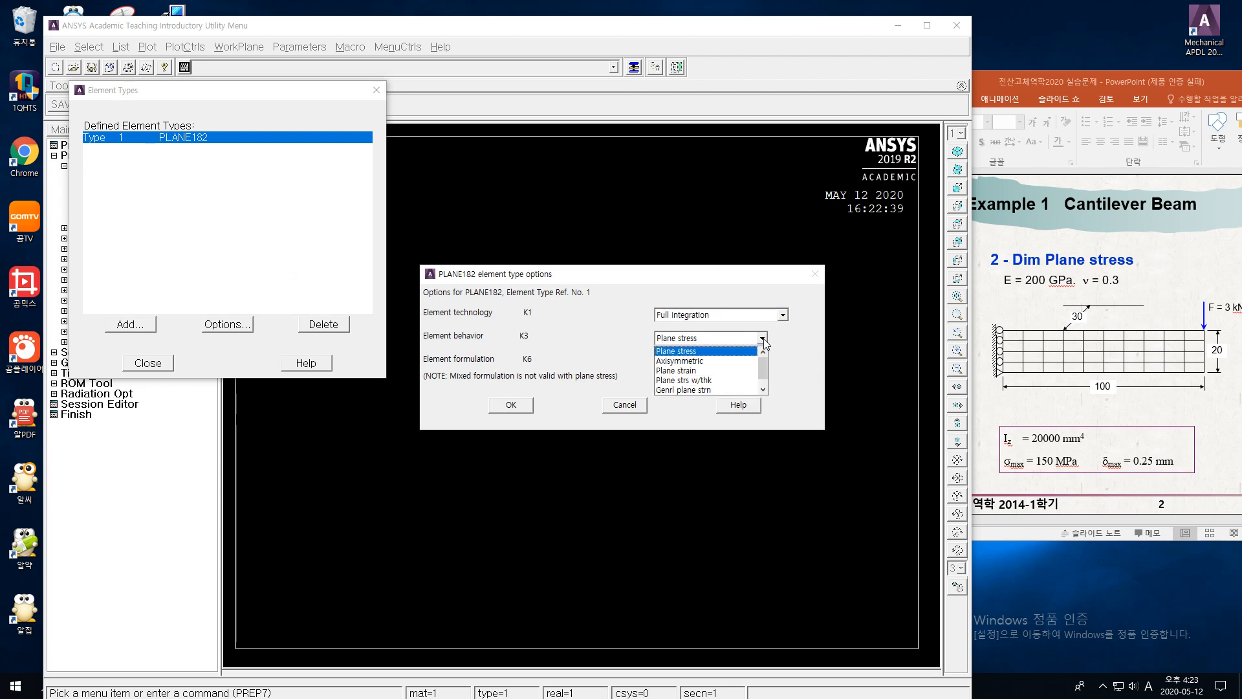
click(704, 381)
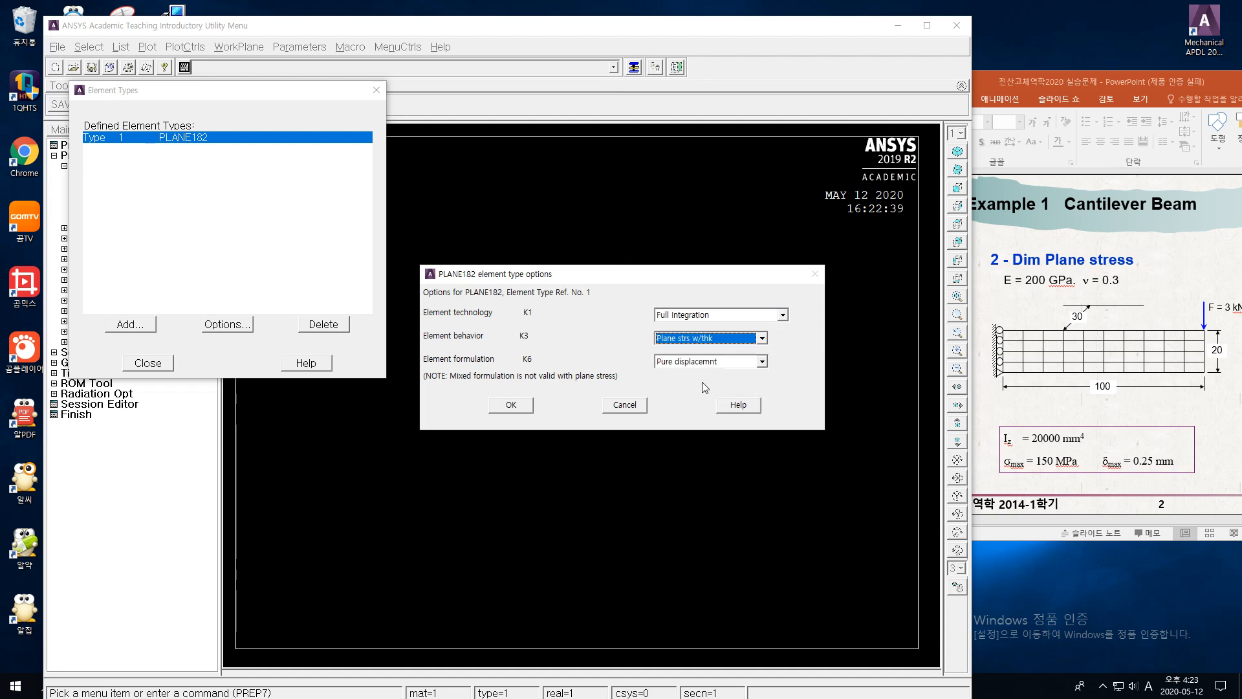
click(511, 405)
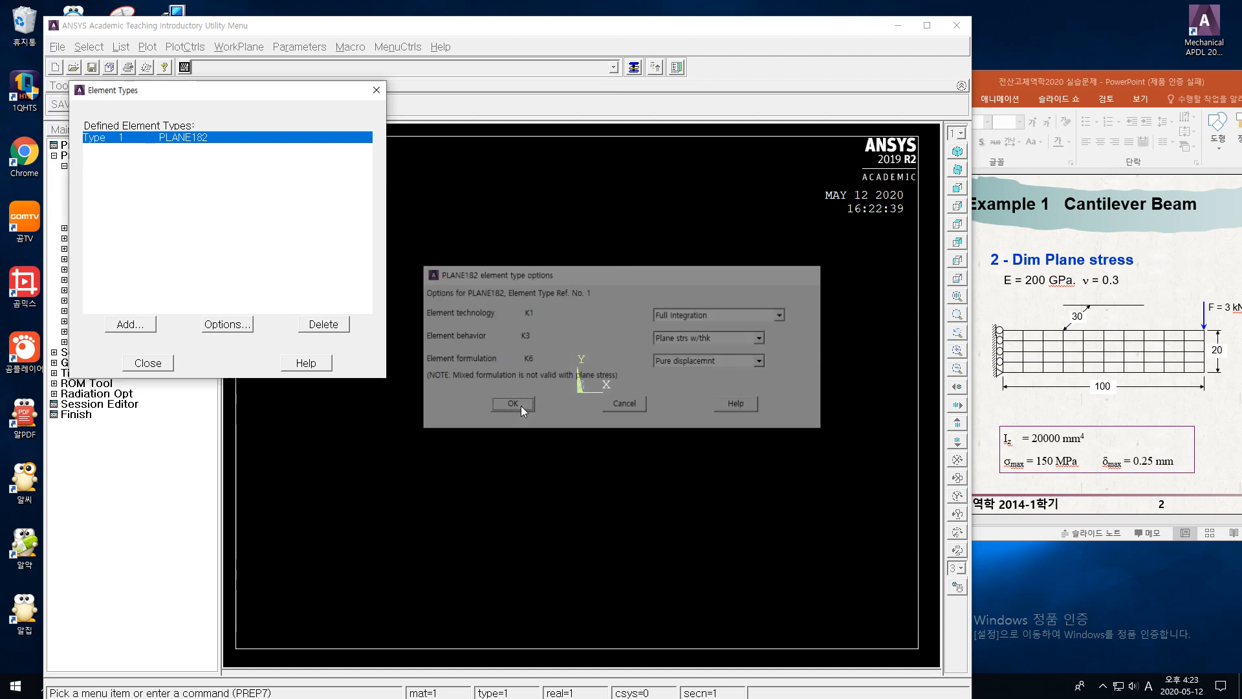
click(159, 366)
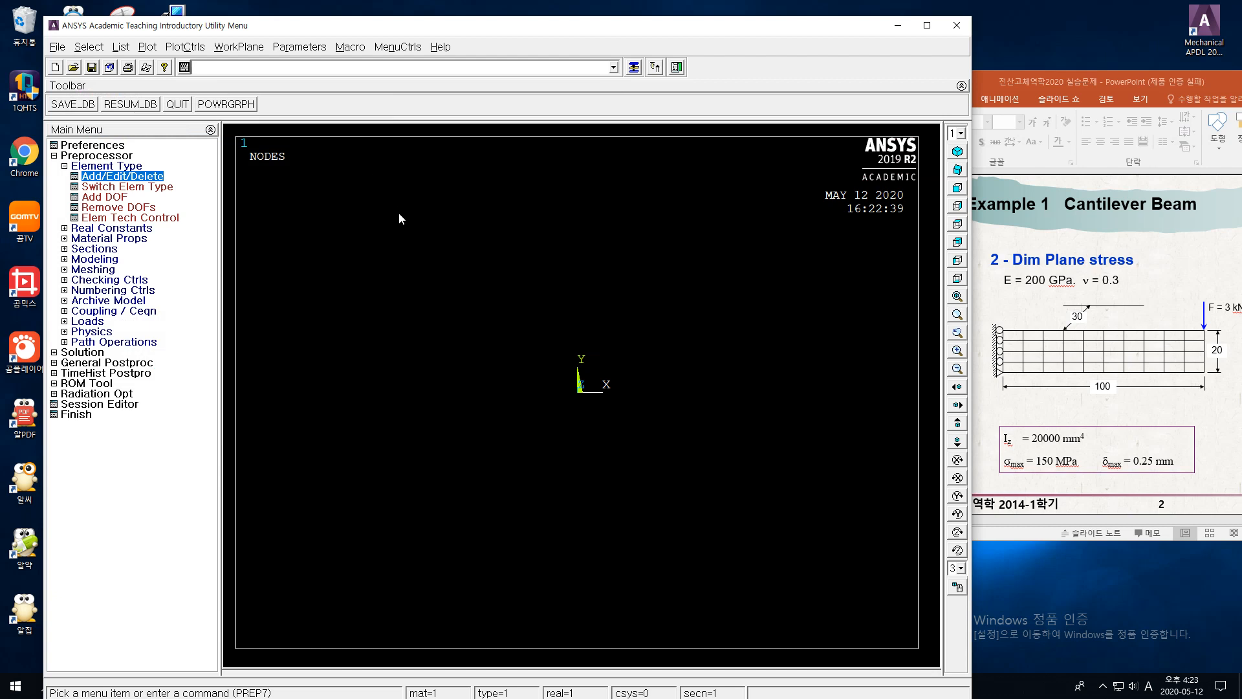
click(64, 166)
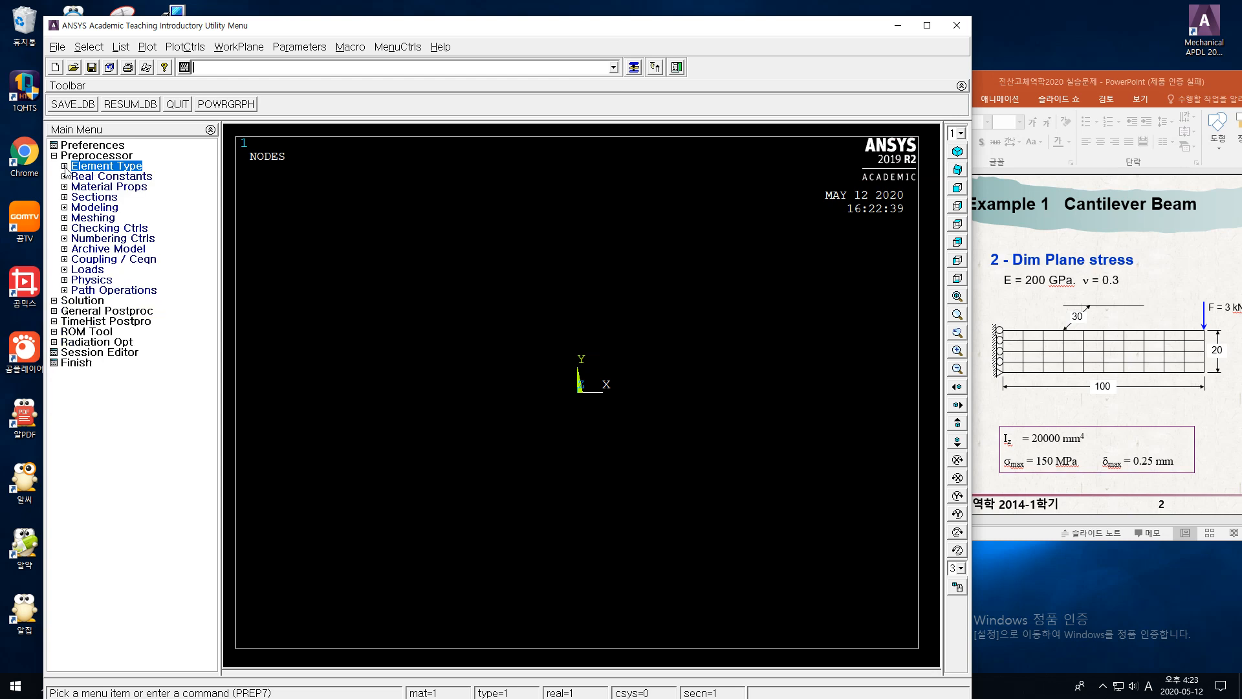
- Define real constant set 1 for the PLANE182 element with a thickness of 30
click(113, 177)
click(123, 187)
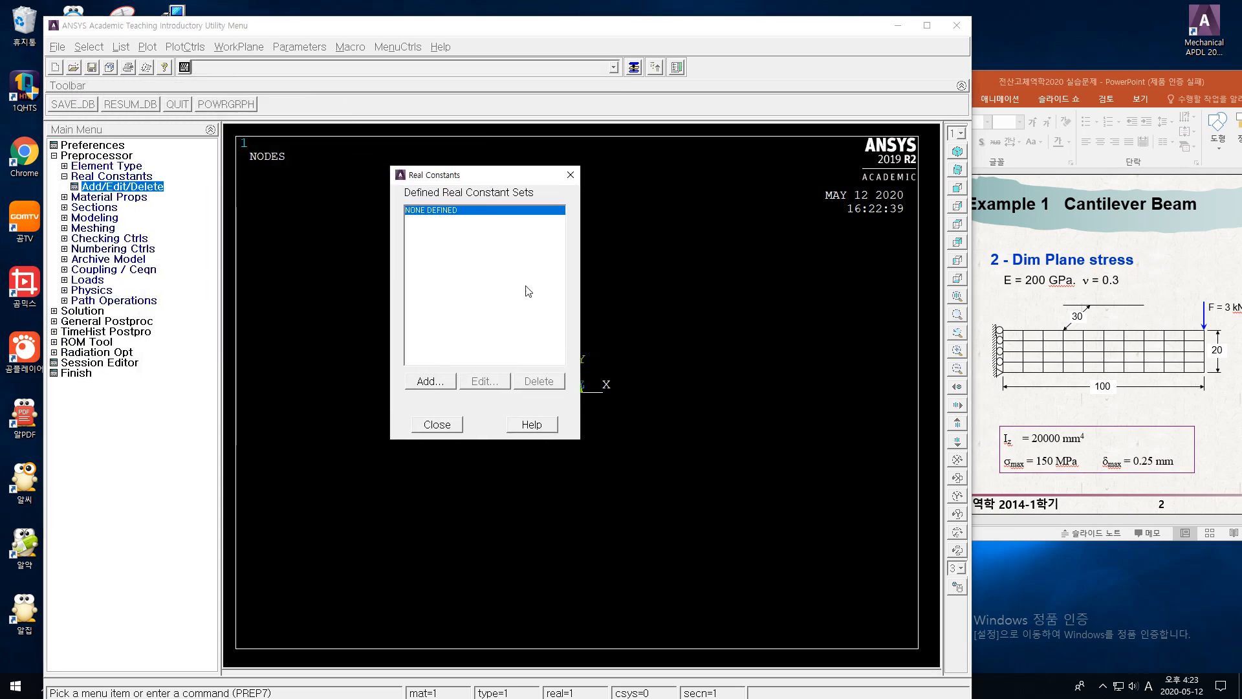
click(445, 381)
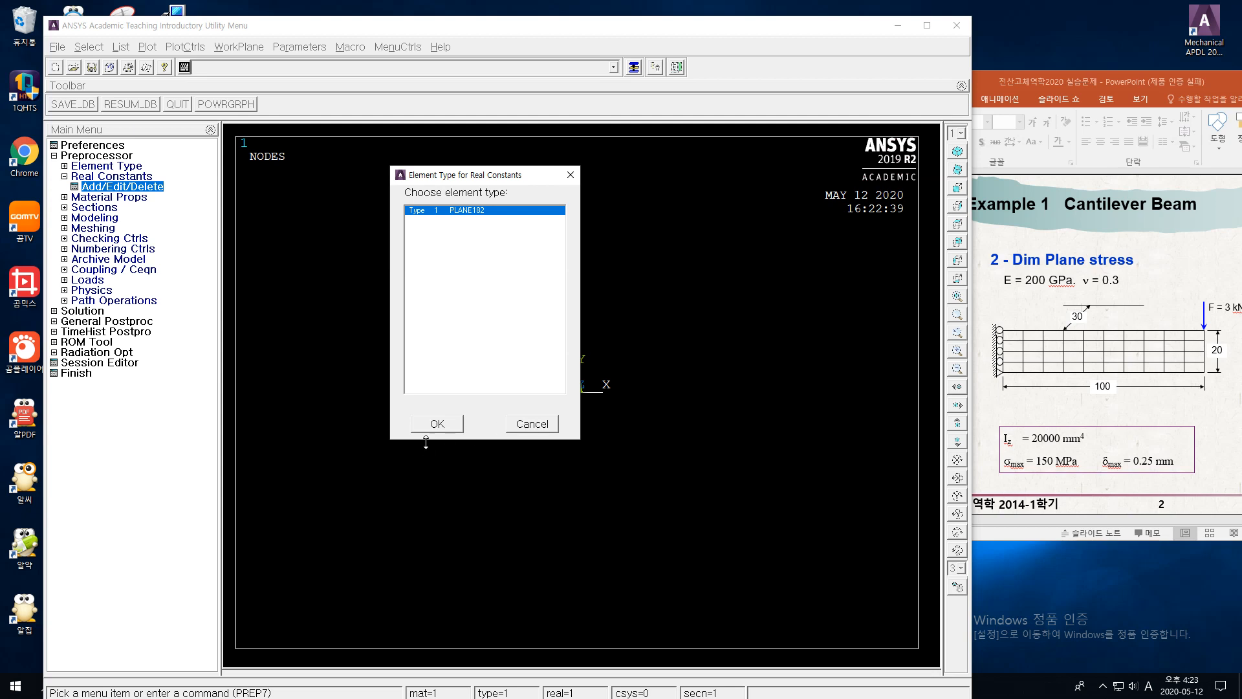
click(438, 423)
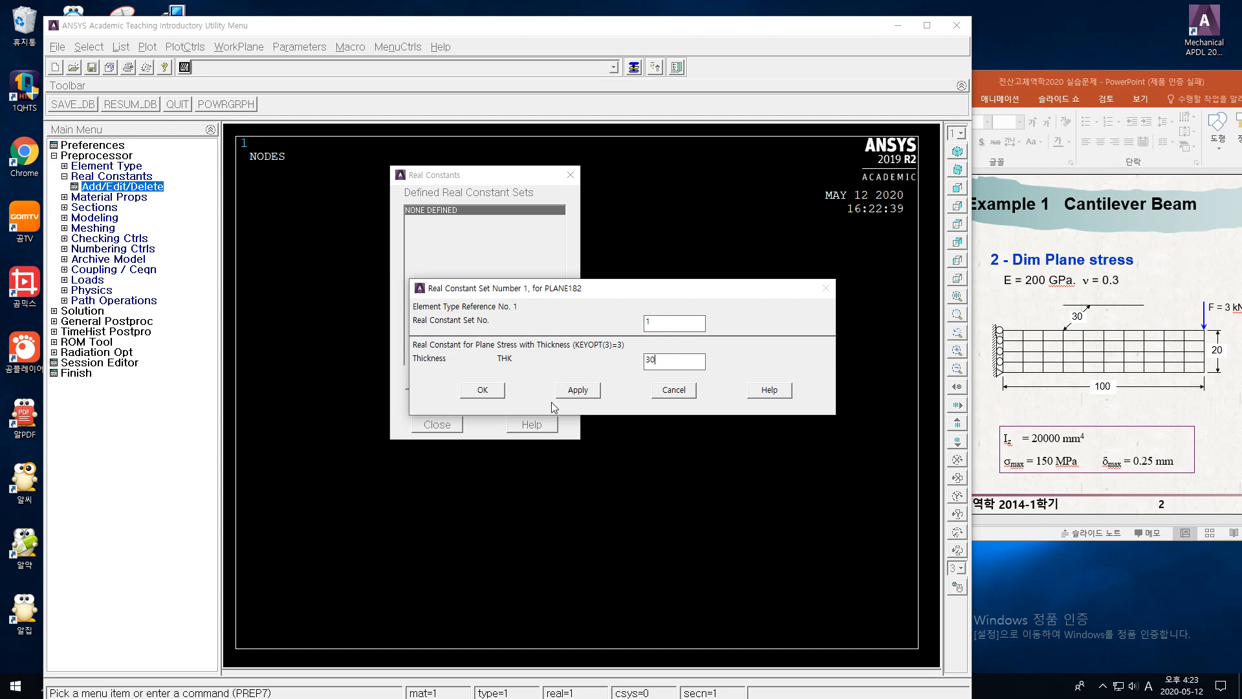
click(500, 393)
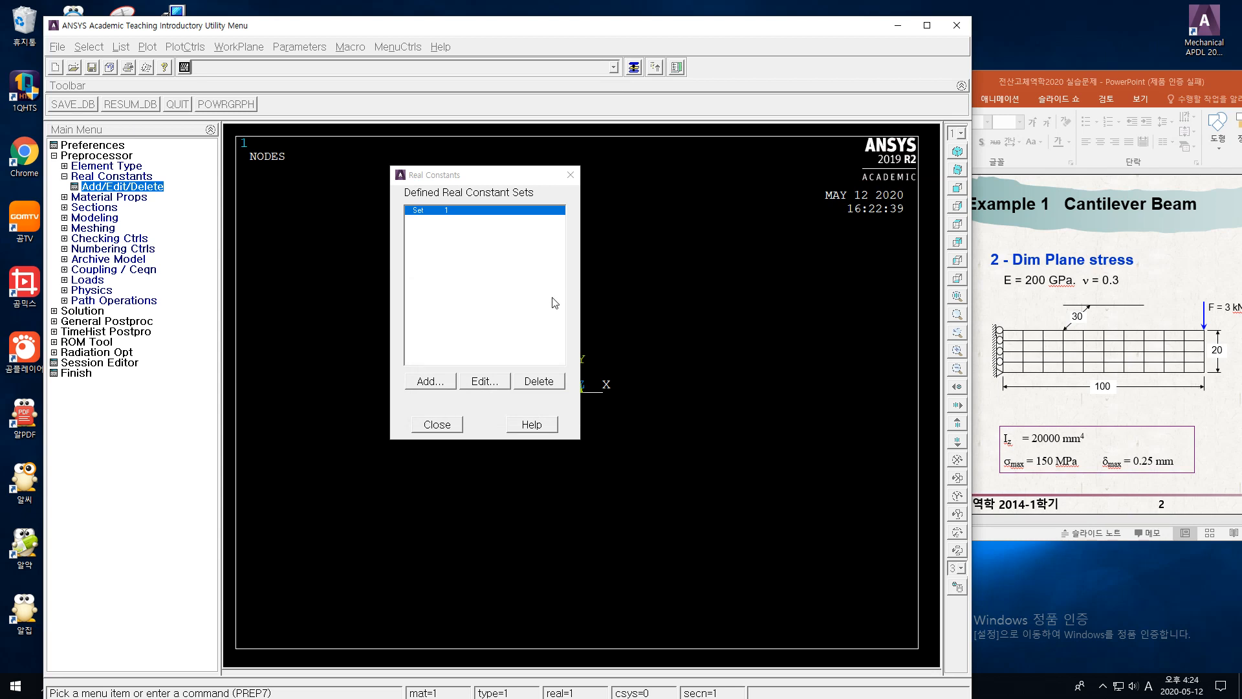
click(436, 425)
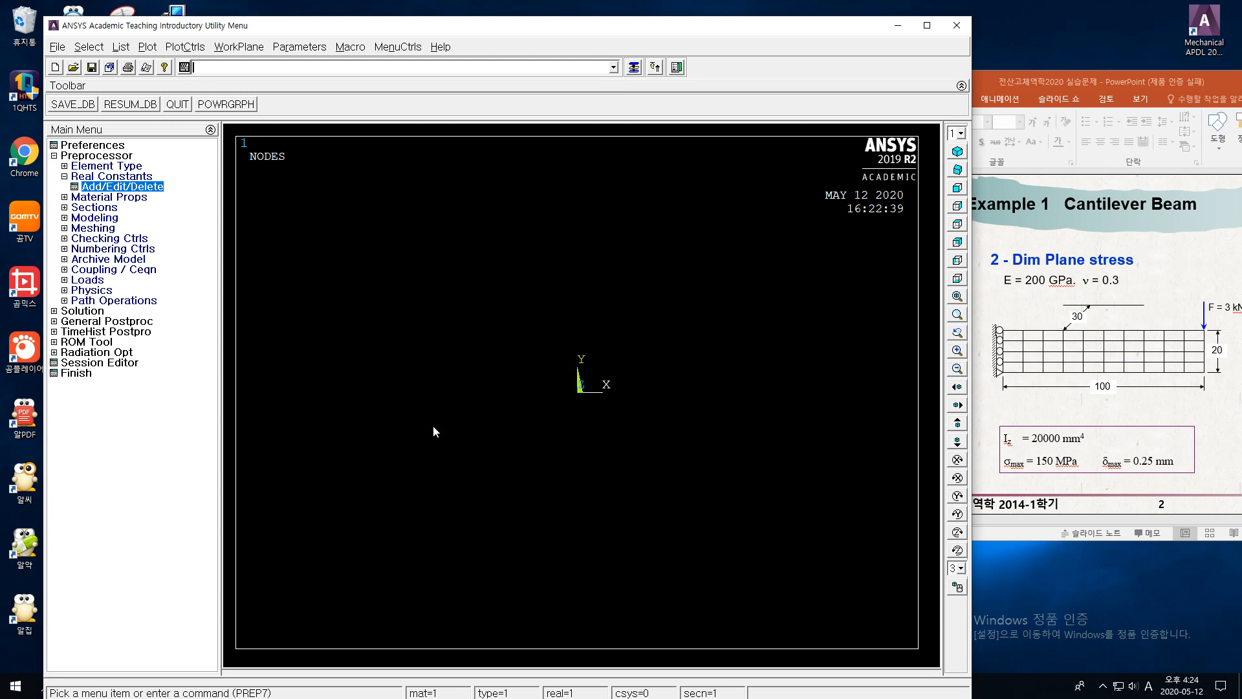
click(65, 177)
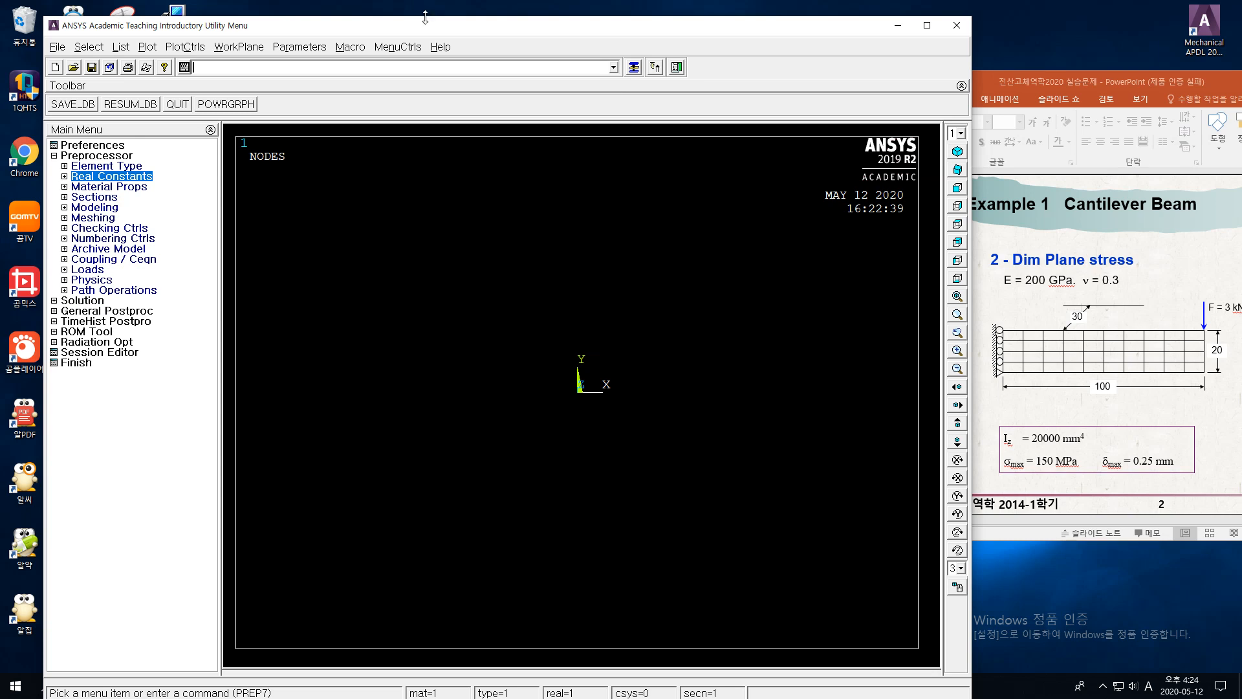
- Define material model 1 as structural linear elastic isotropic with EX 200000 and PRXY 0.3
drag(425, 17, 425, 27)
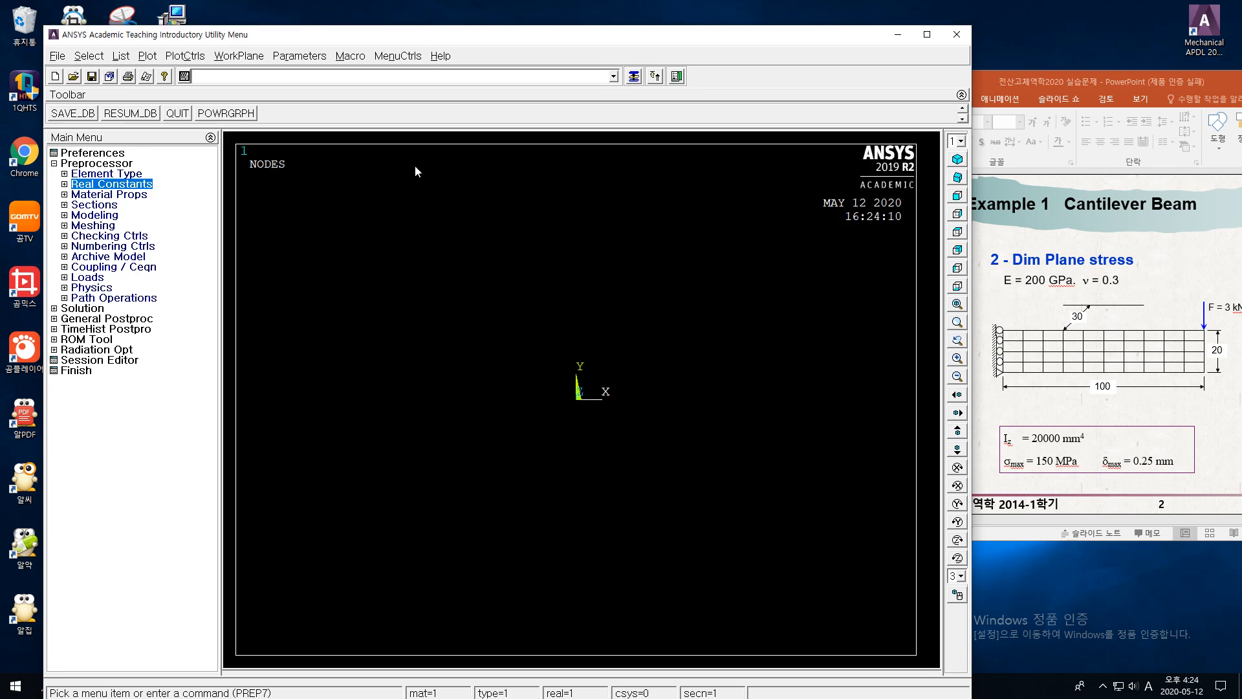
click(128, 196)
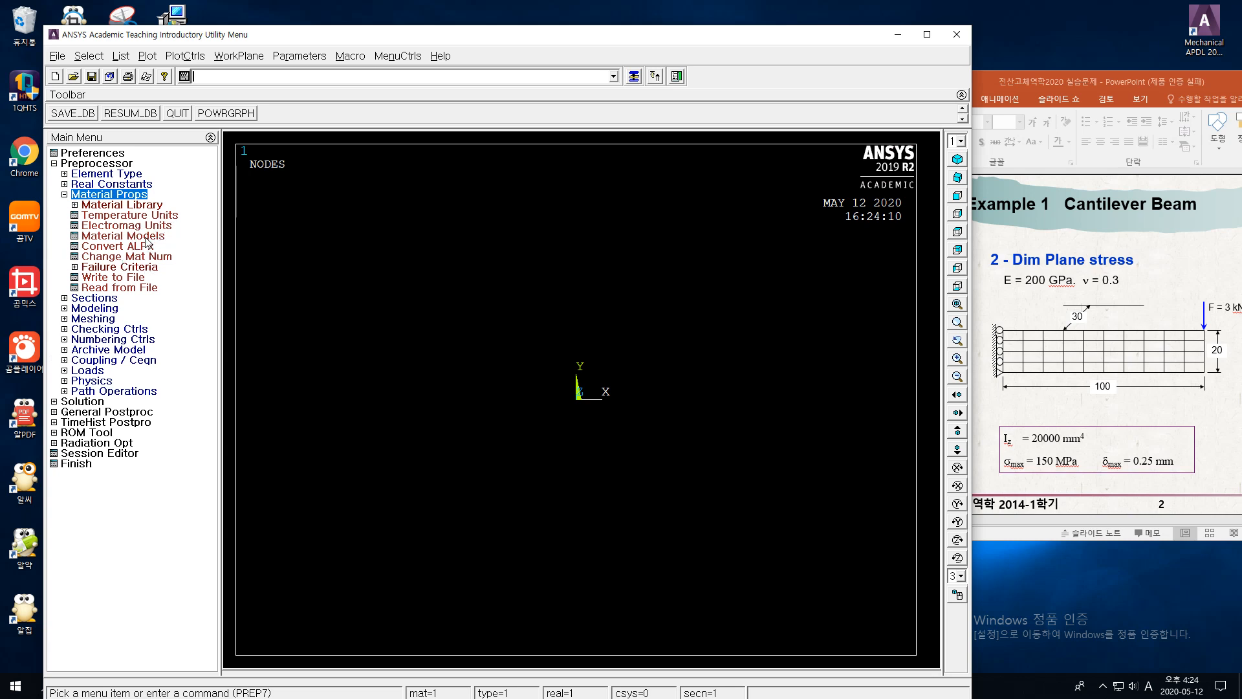
click(123, 236)
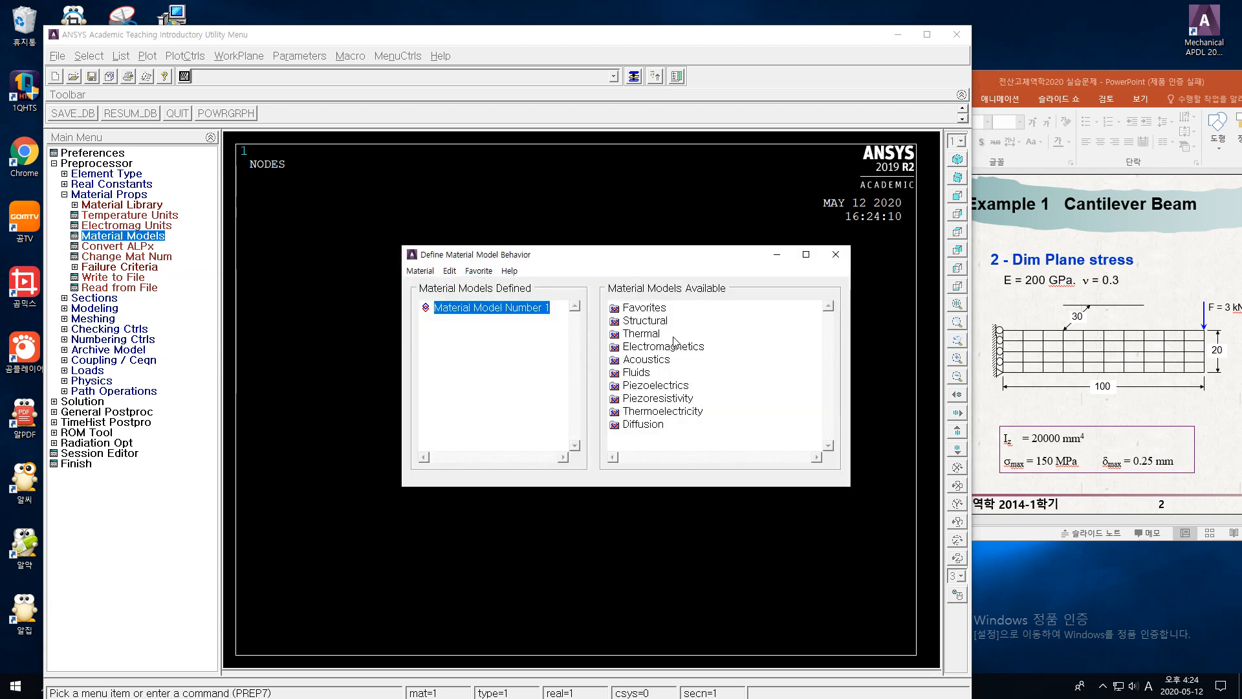
click(658, 322)
double_click(659, 323)
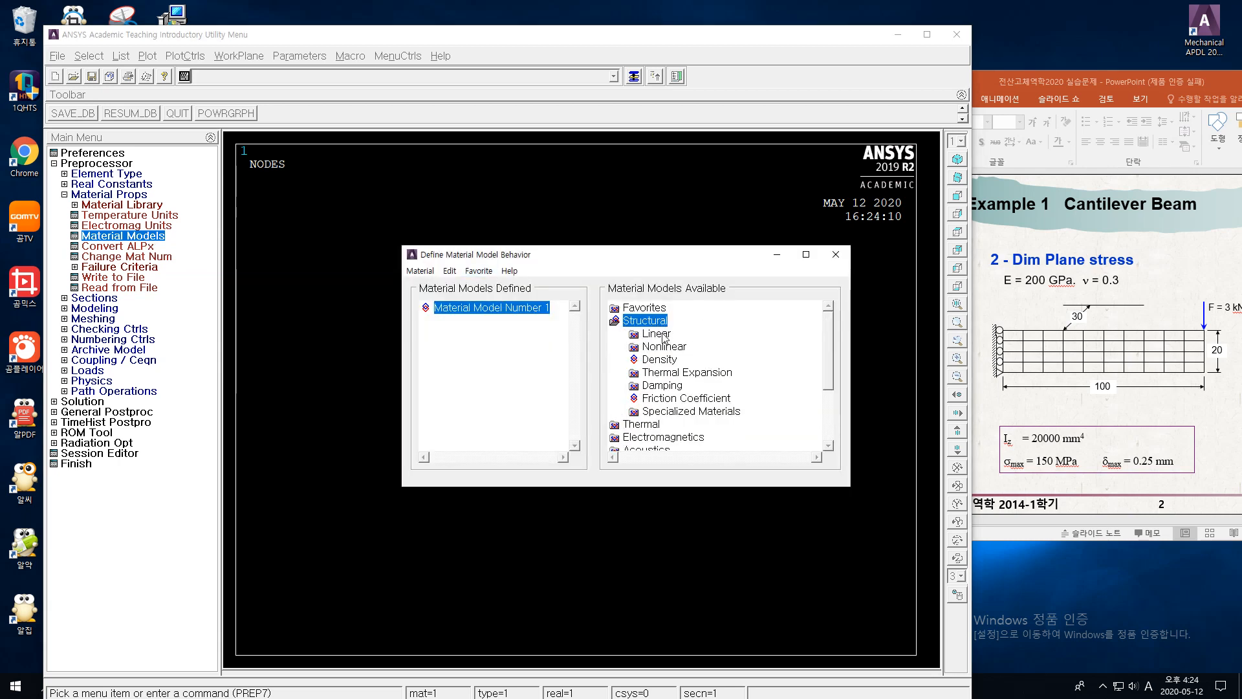
double_click(664, 336)
double_click(677, 347)
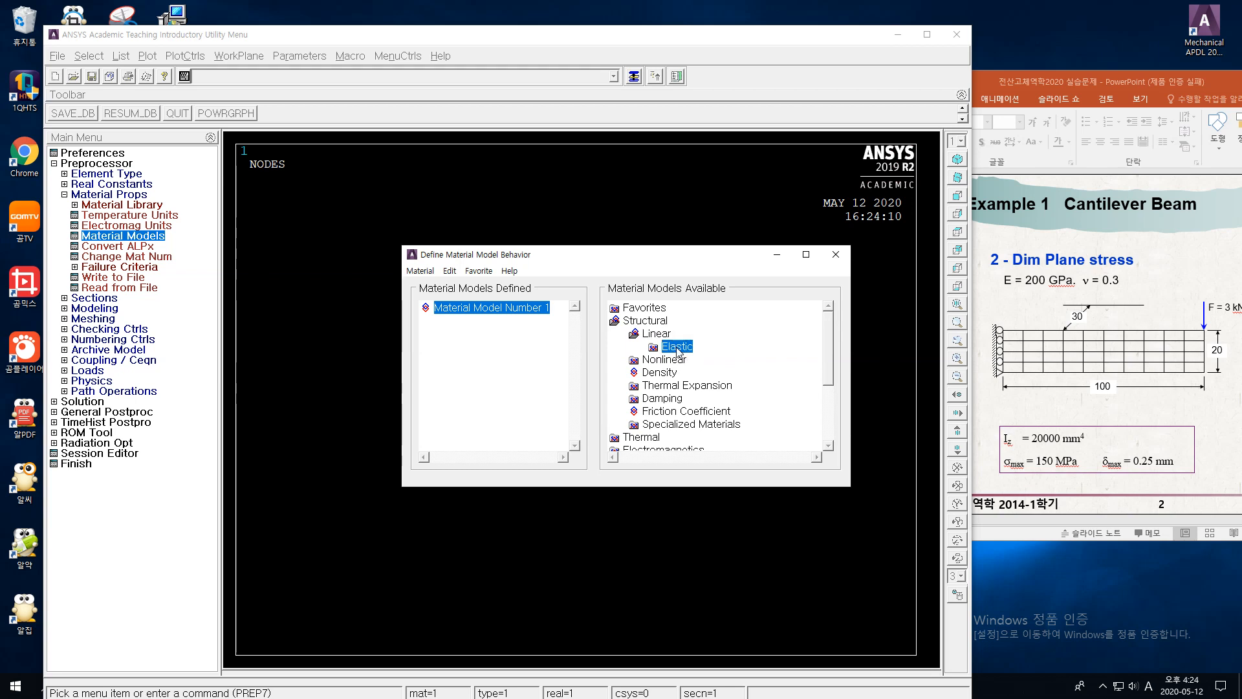
double_click(704, 360)
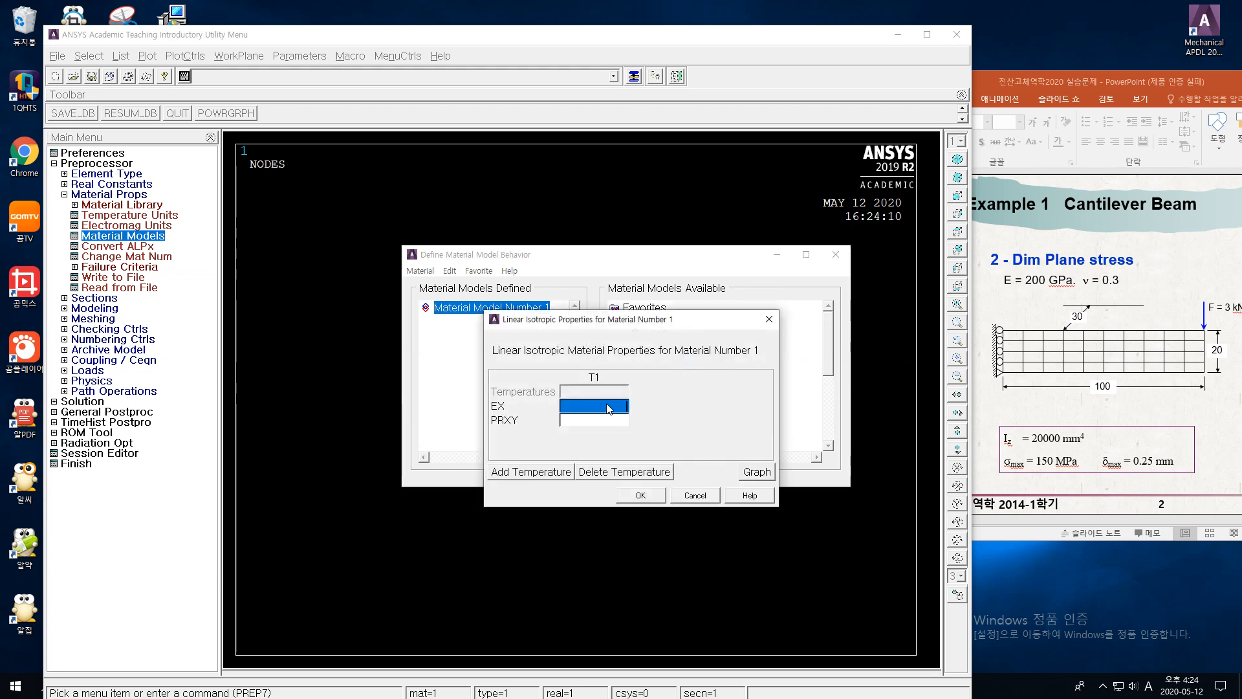
text(200000)
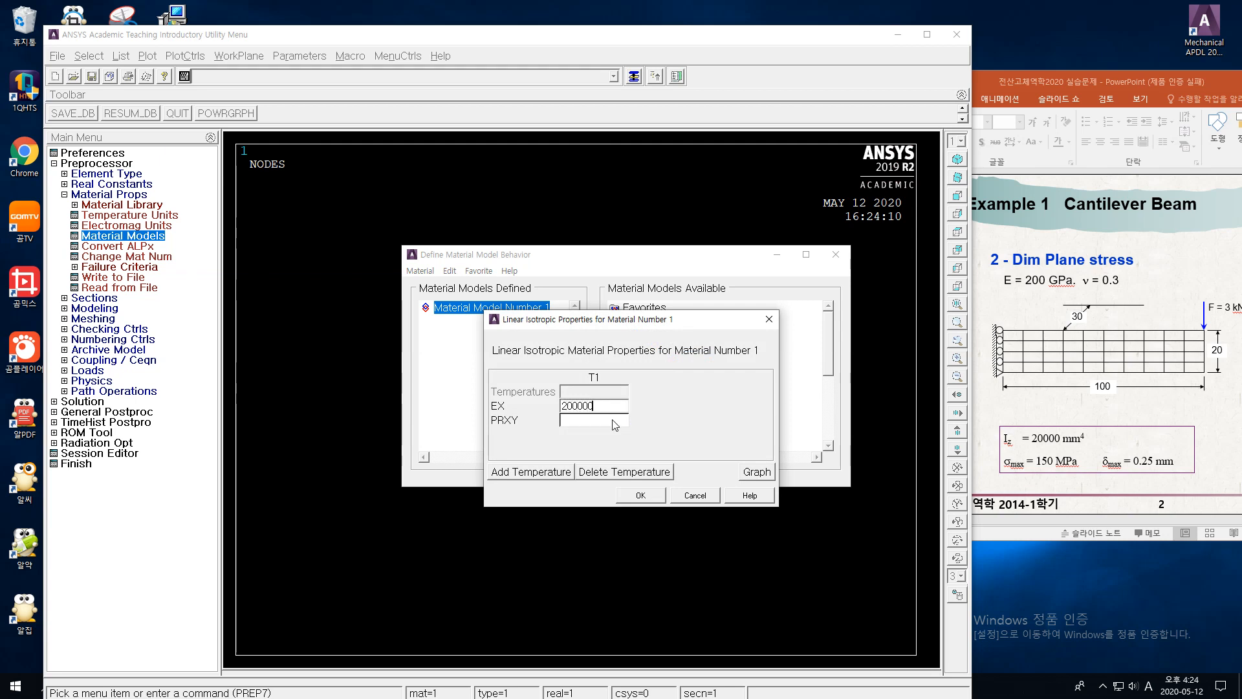
key(Tab)
text(0.)
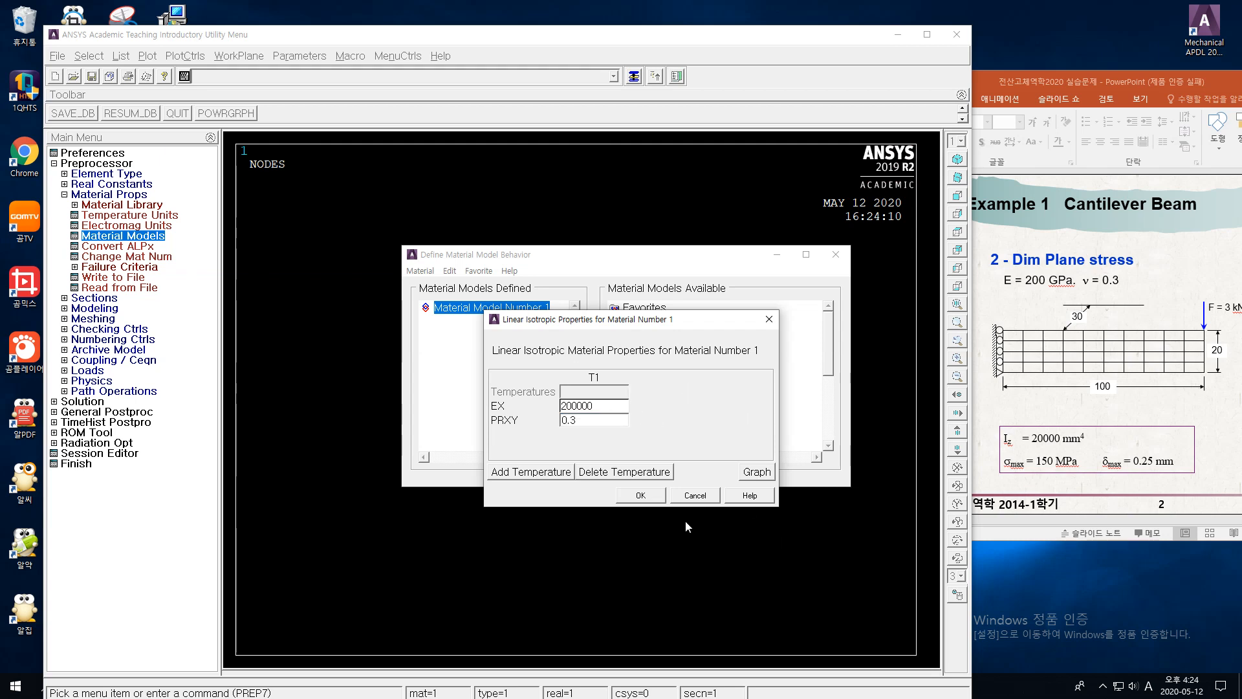
click(641, 495)
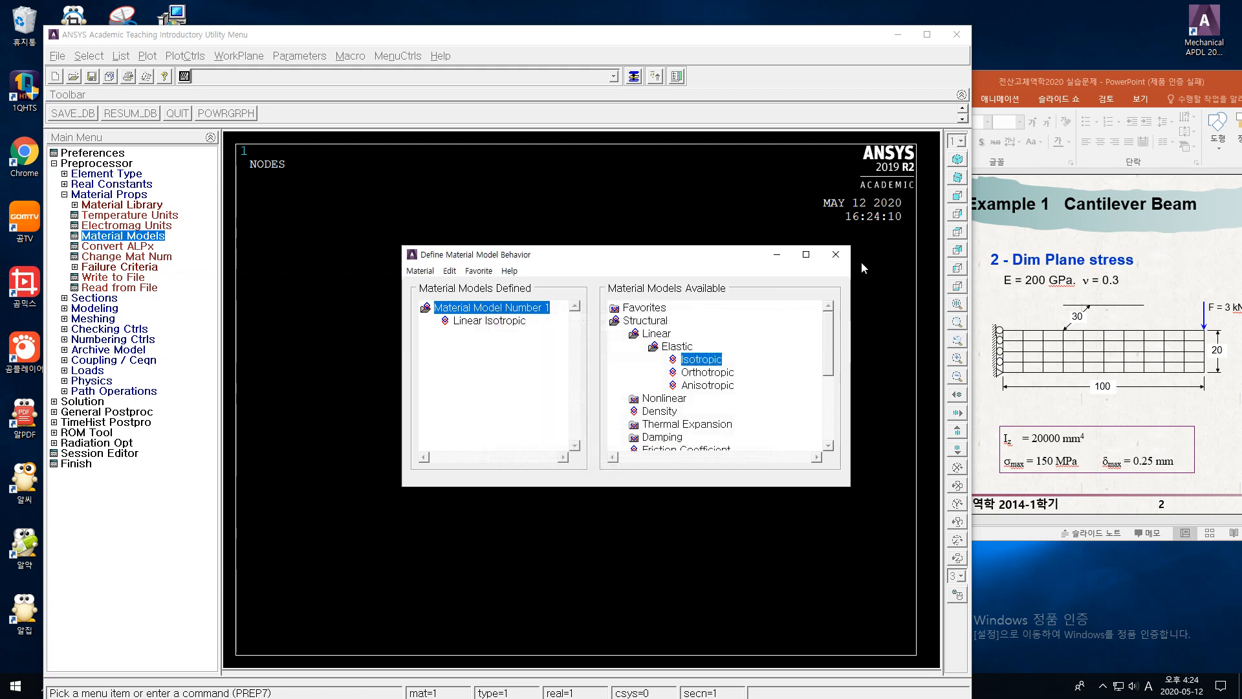
click(836, 254)
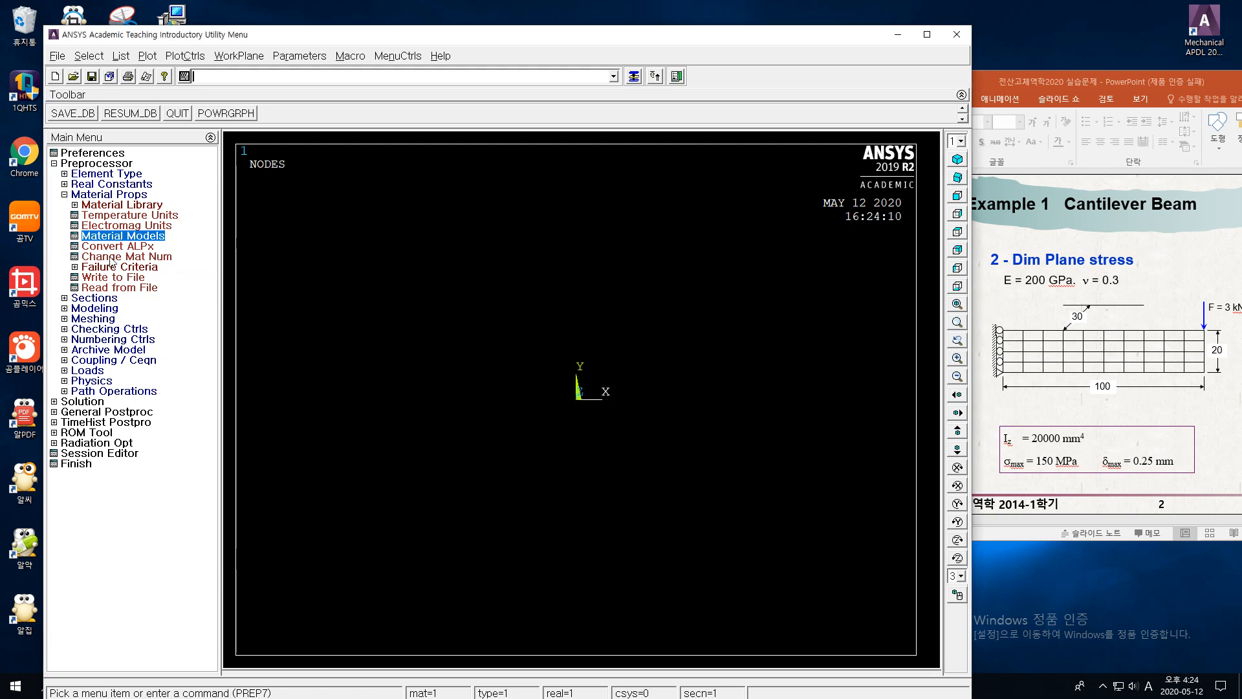
click(64, 195)
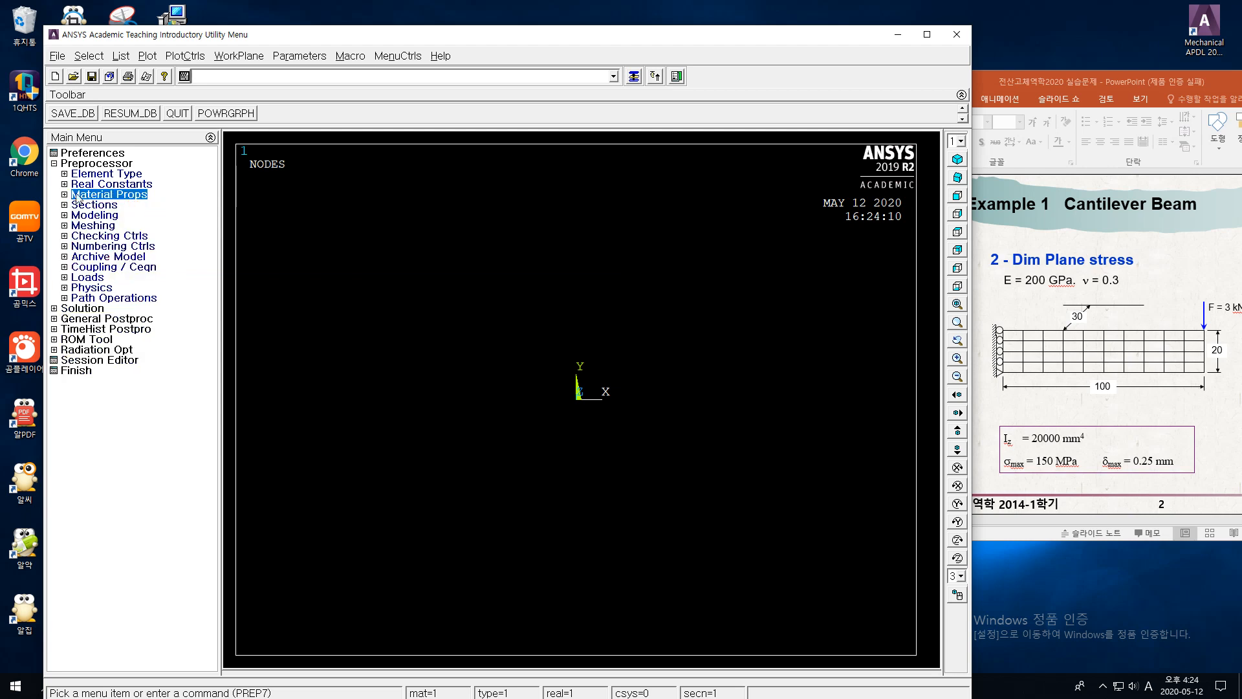
- Create a rectangular area by dimensions, spanning X-coordinates 0 to 100 and Y-coordinates 0 to 40
click(111, 218)
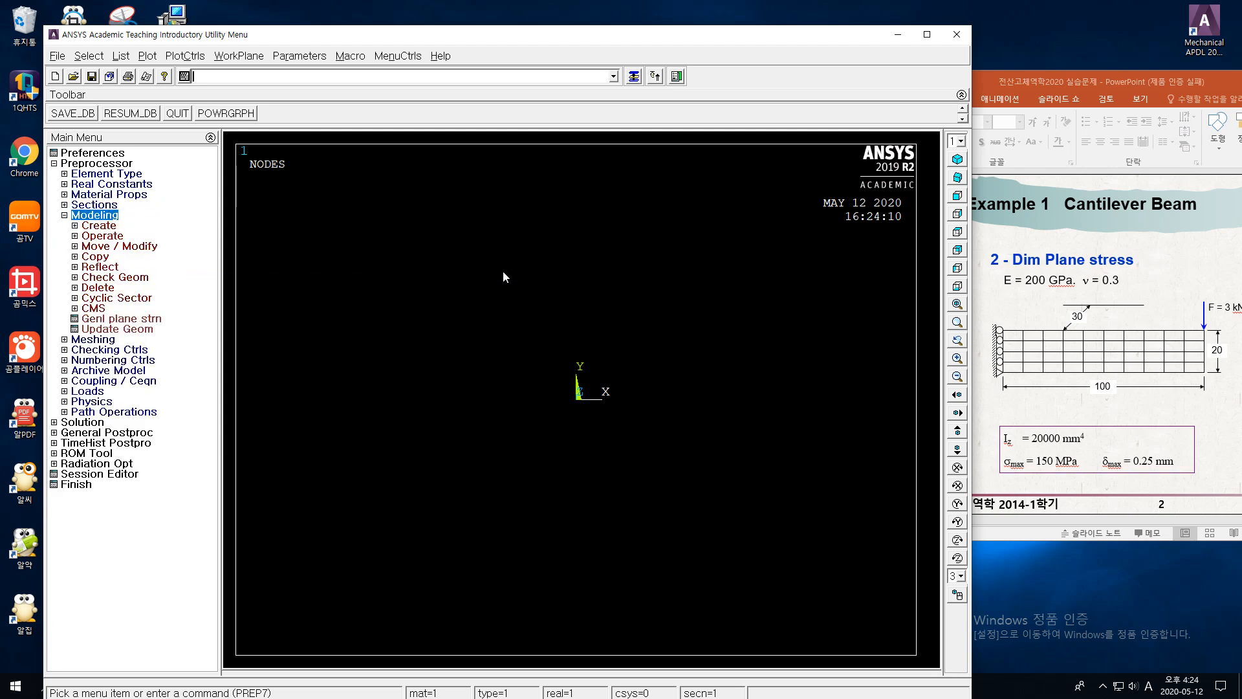
click(99, 226)
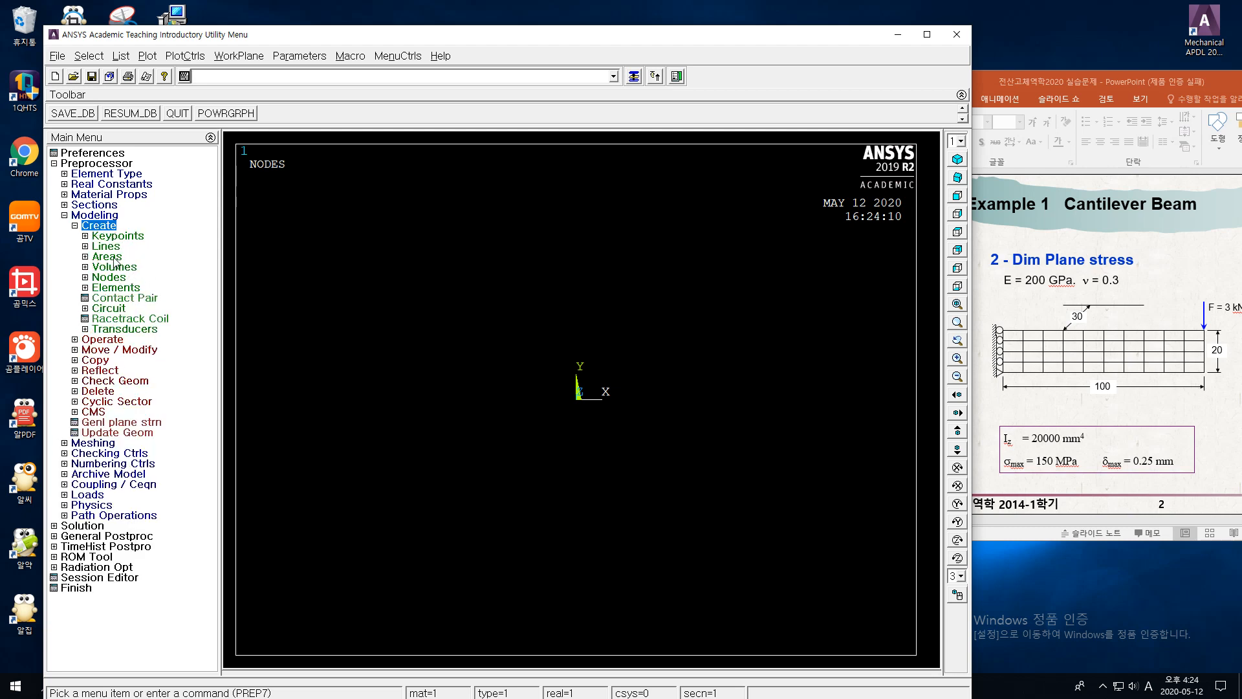
click(115, 258)
click(149, 279)
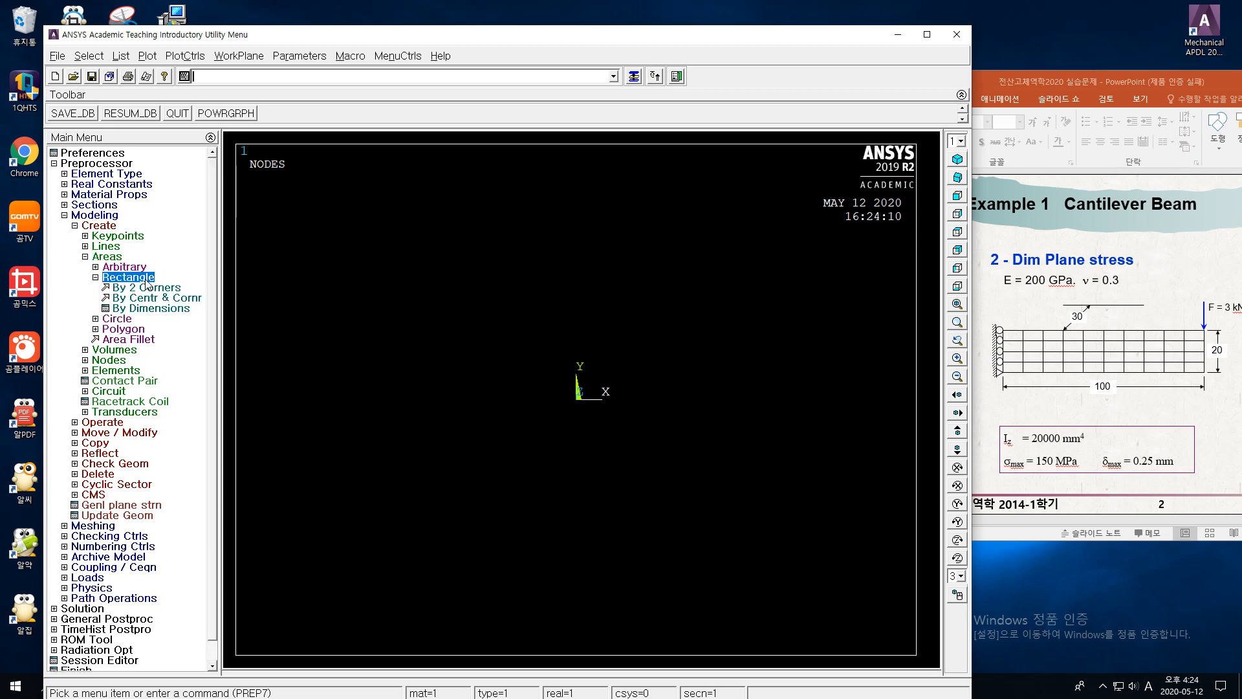
click(161, 310)
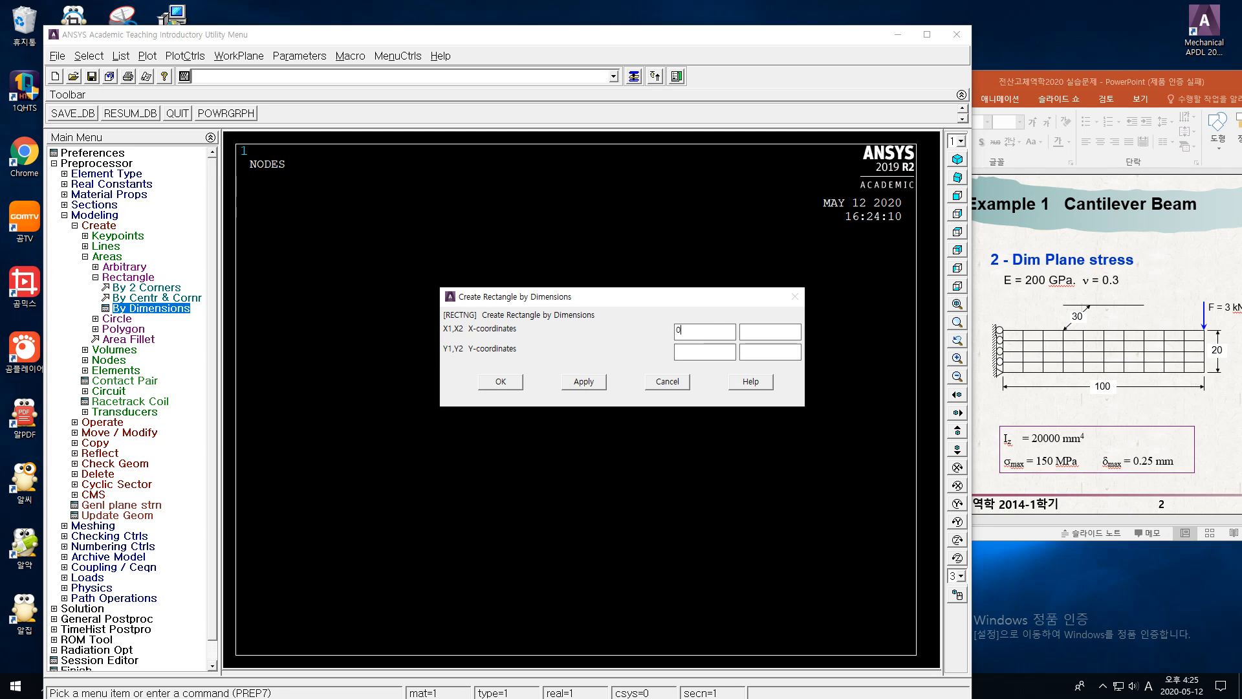
text(100)
click(798, 352)
text(40)
click(502, 383)
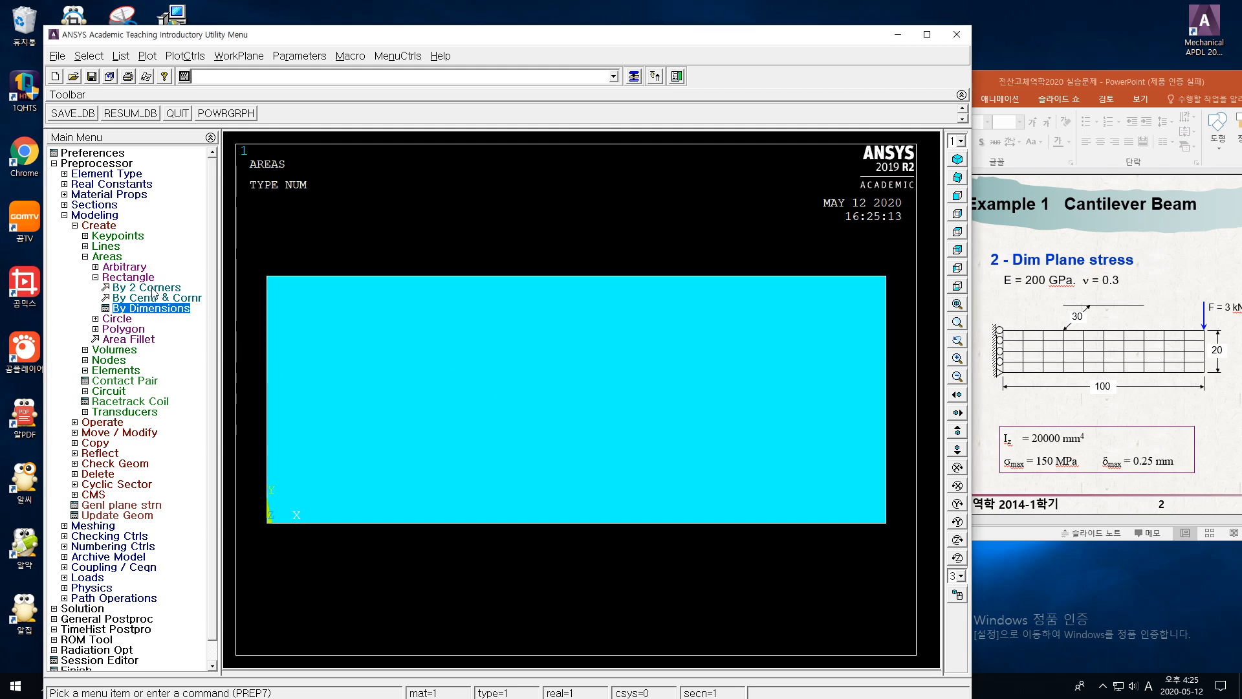
- Open the MeshTool and assign 10 element divisions to the rectangle's upper and lower horizontal lines
click(64, 216)
click(102, 226)
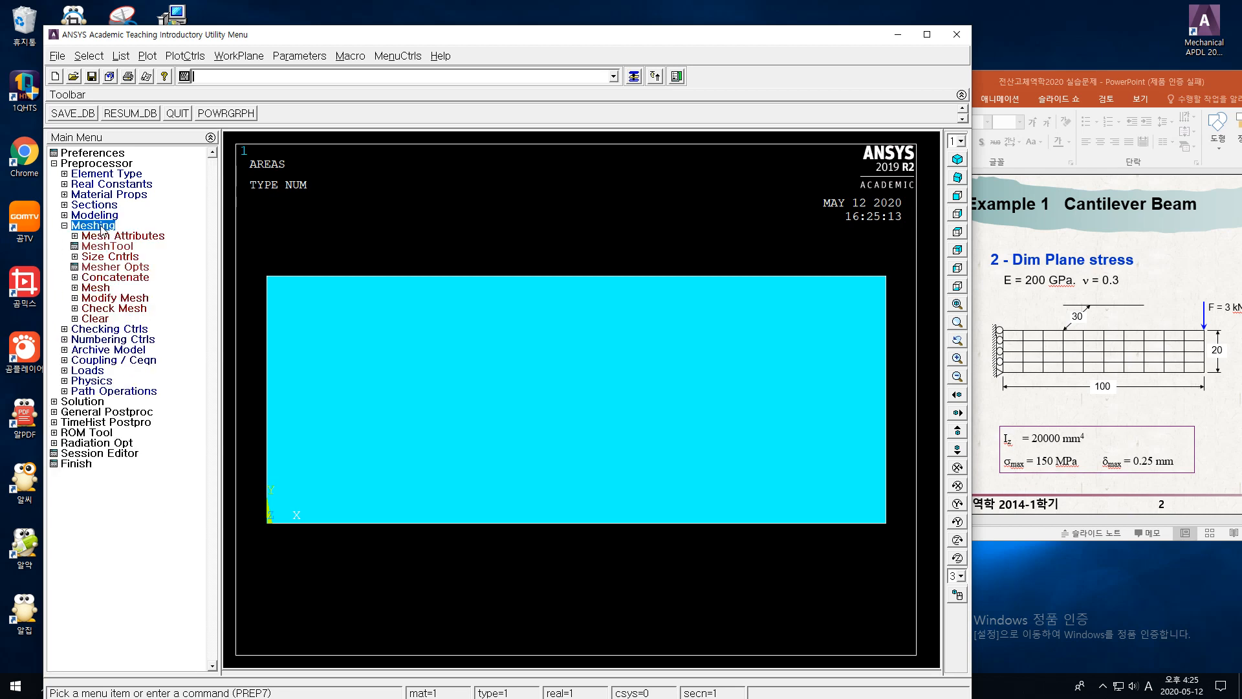
click(119, 245)
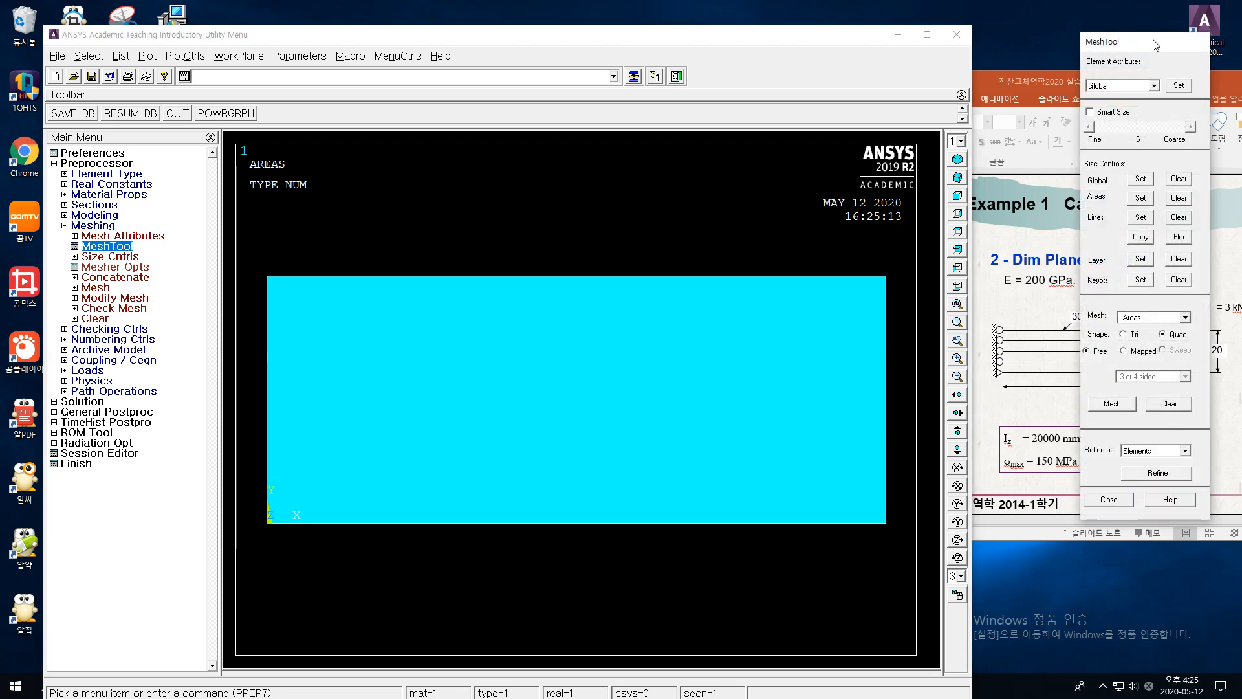
drag(1156, 45, 1057, 161)
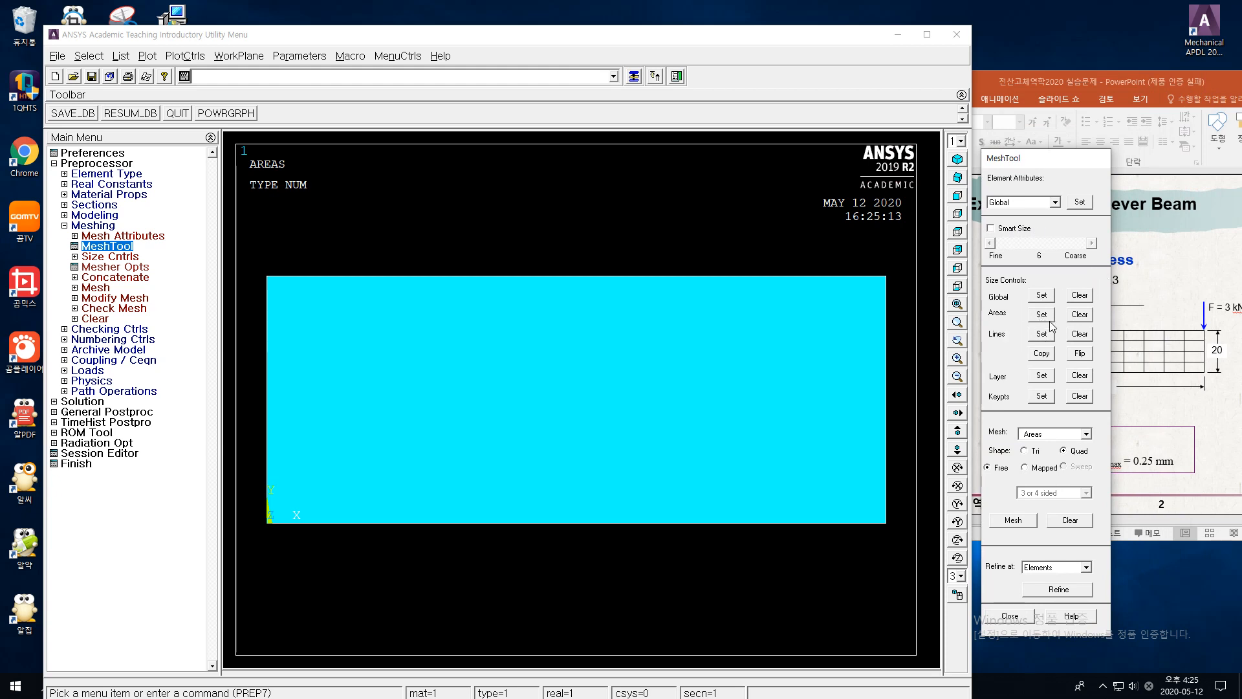
click(1042, 334)
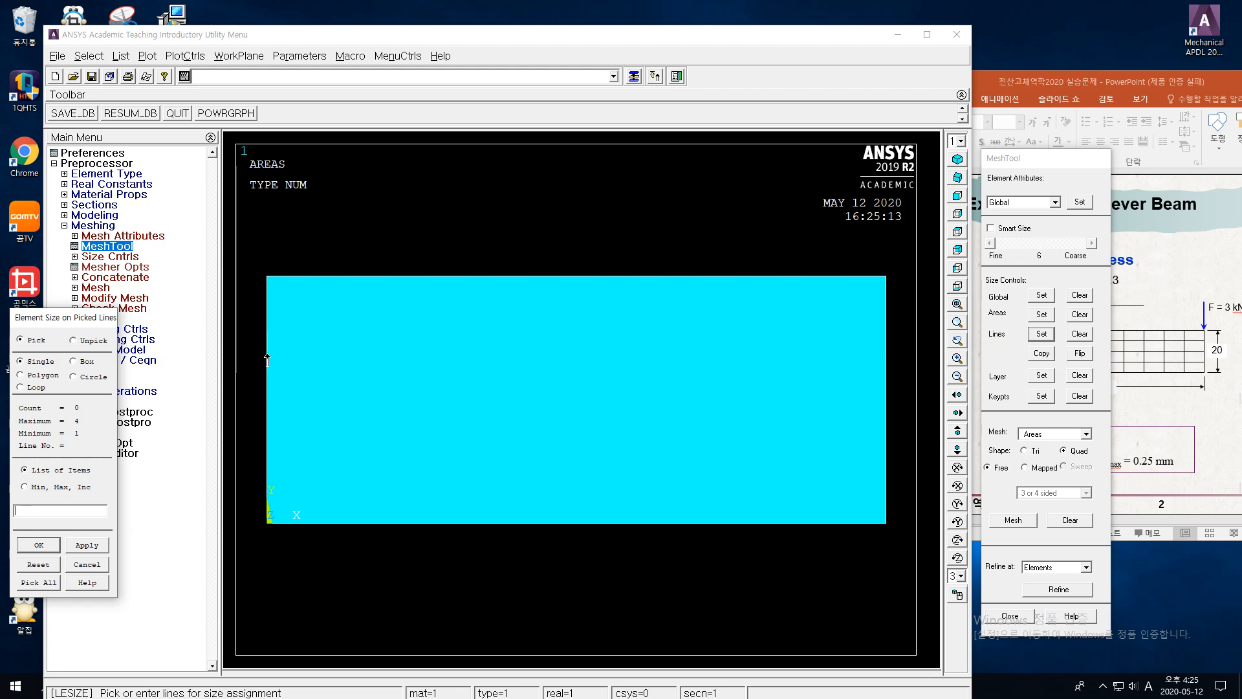
click(412, 278)
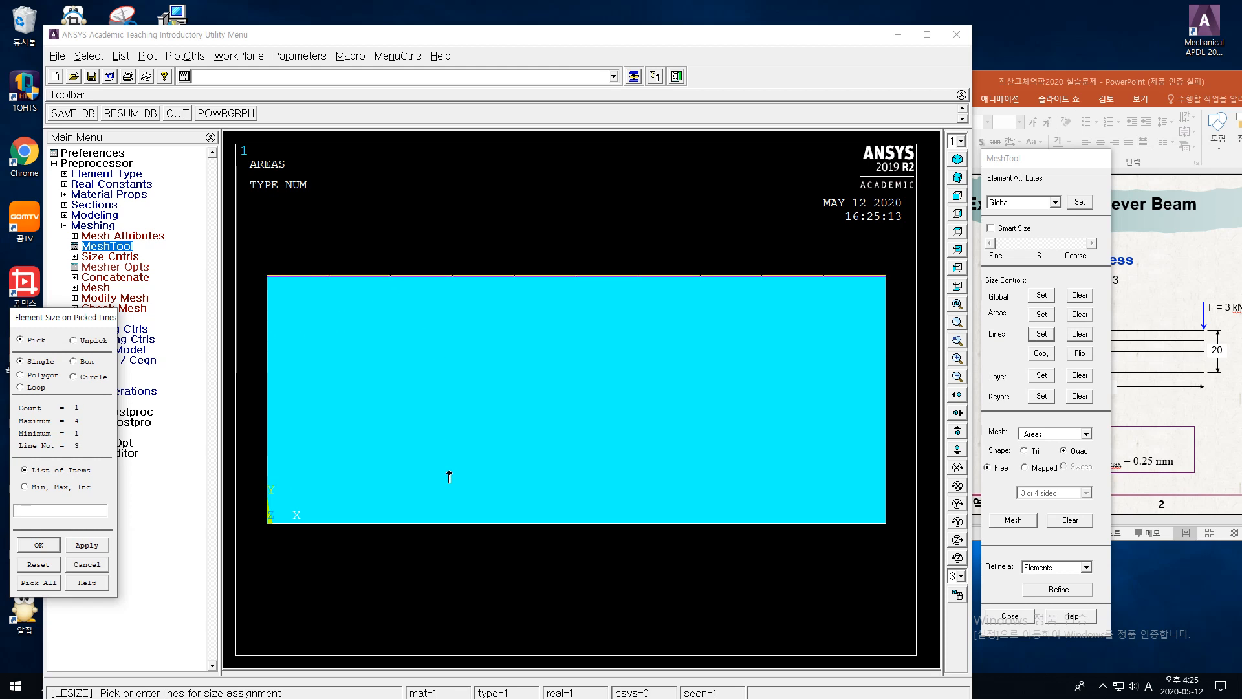
click(453, 524)
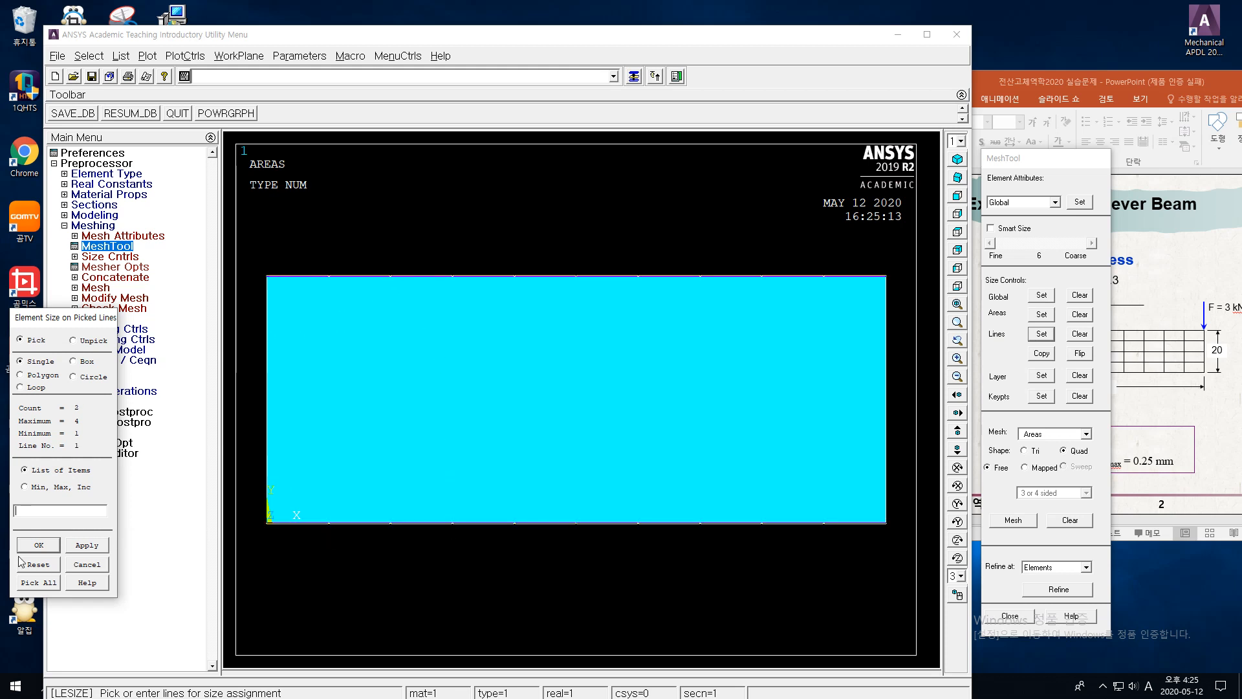
click(86, 548)
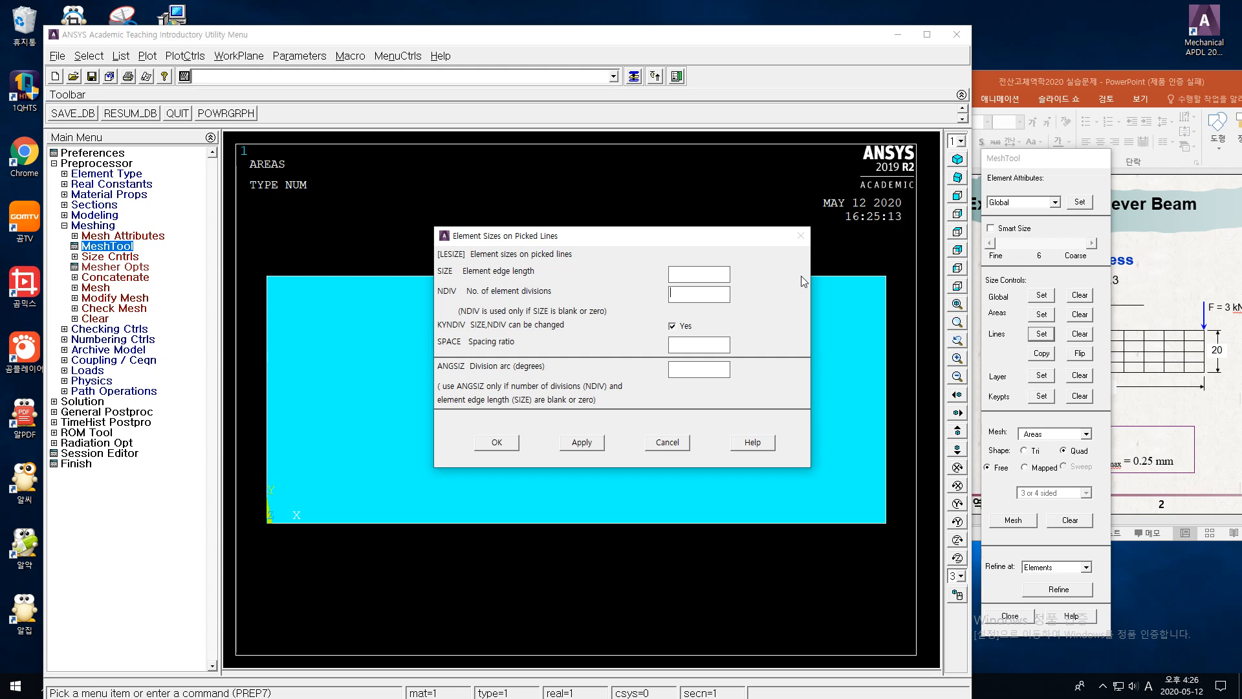
text(10)
click(601, 444)
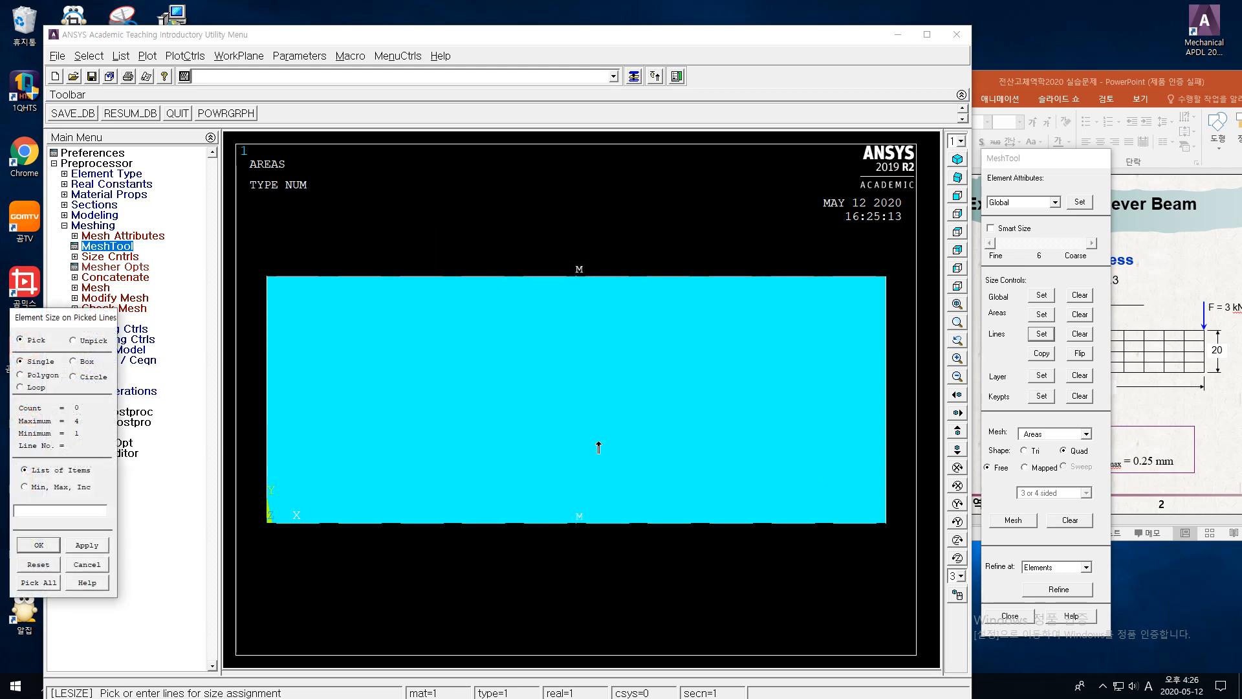
- Assign 4 element divisions to the rectangle's two vertical end lines
click(268, 399)
click(887, 415)
click(87, 545)
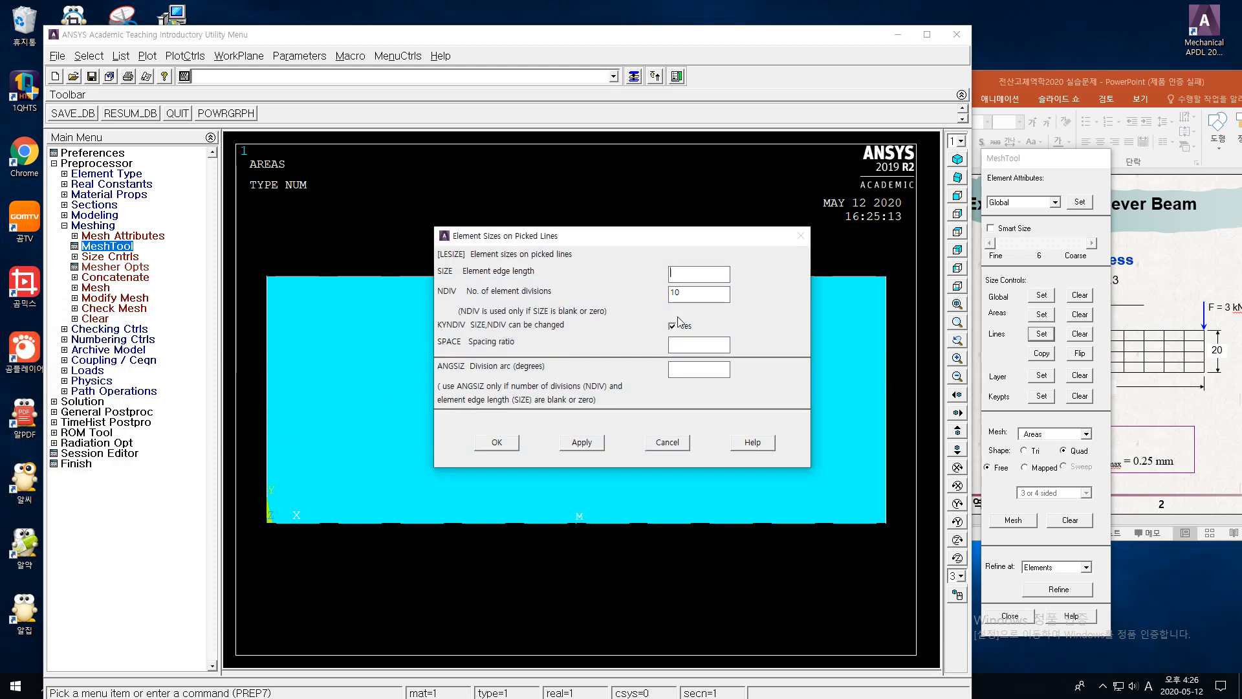
click(693, 296)
text(10)
drag(693, 296, 658, 298)
click(496, 443)
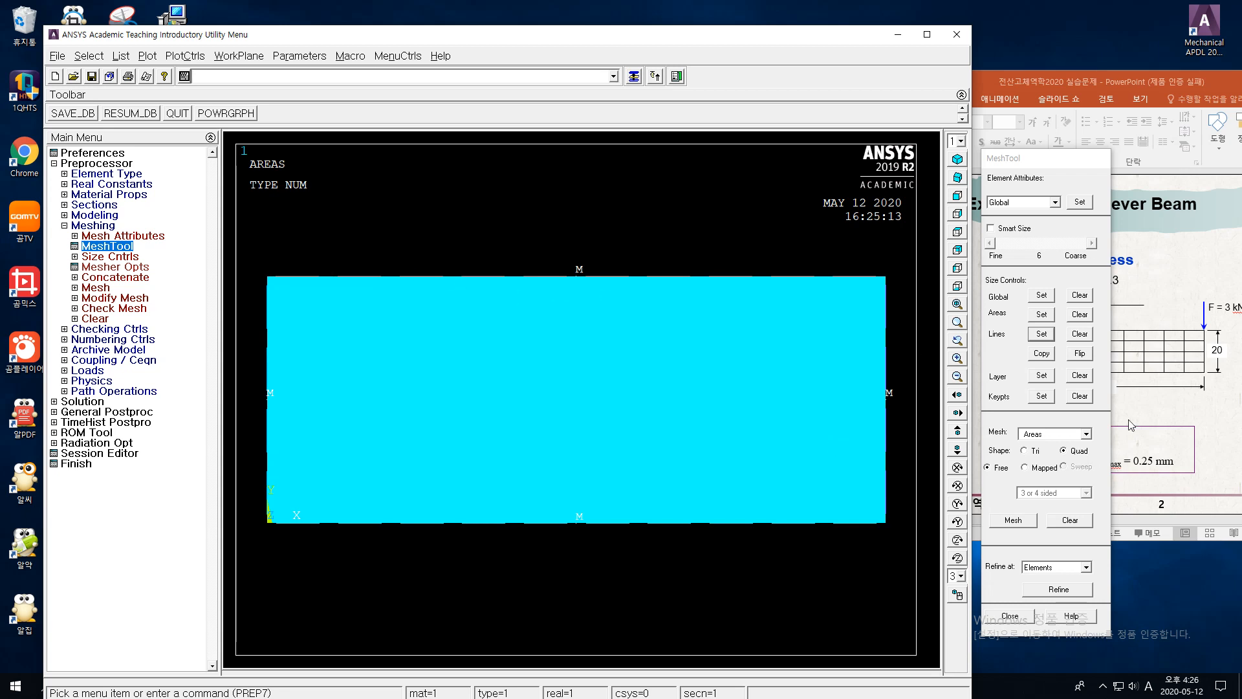
- Mesh the rectangular area with mapped quadrilateral elements
click(1027, 467)
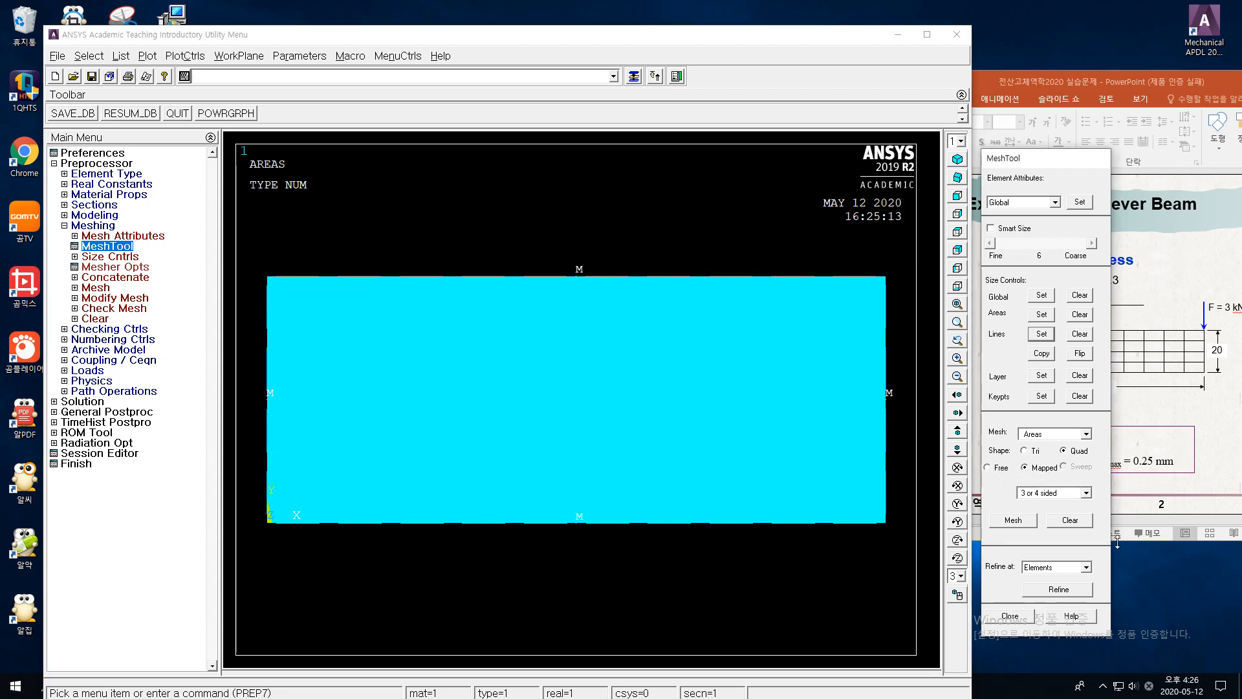
click(1017, 526)
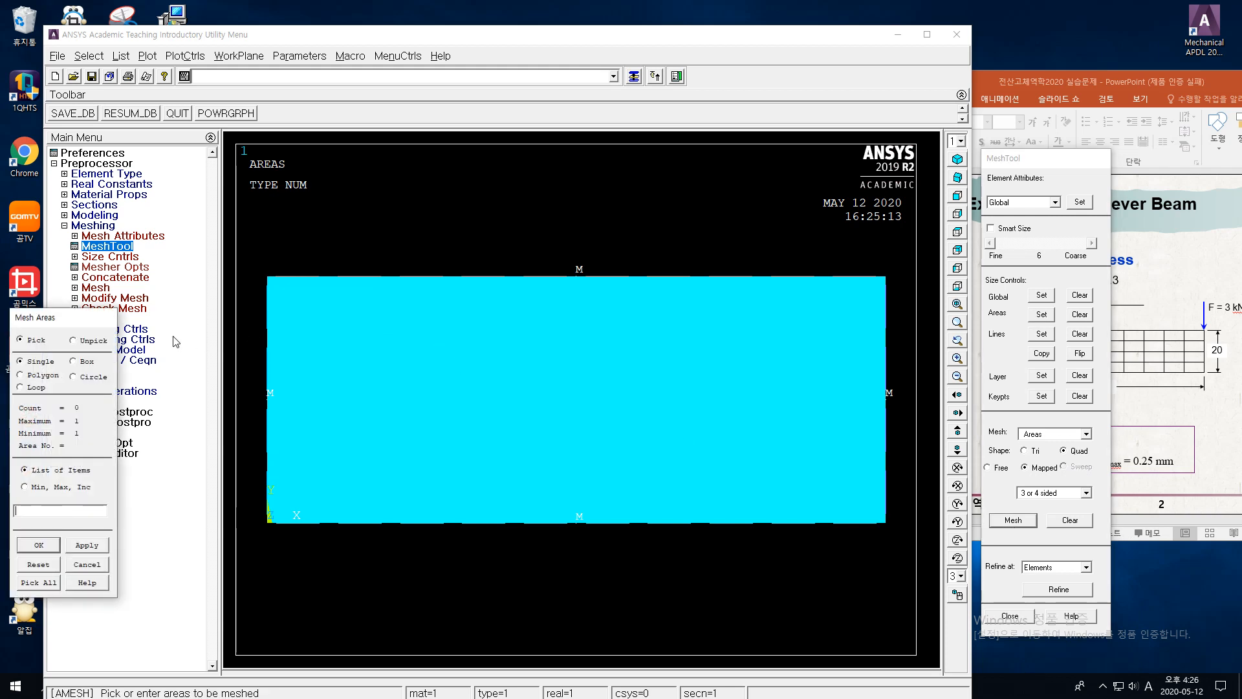
drag(81, 316, 154, 336)
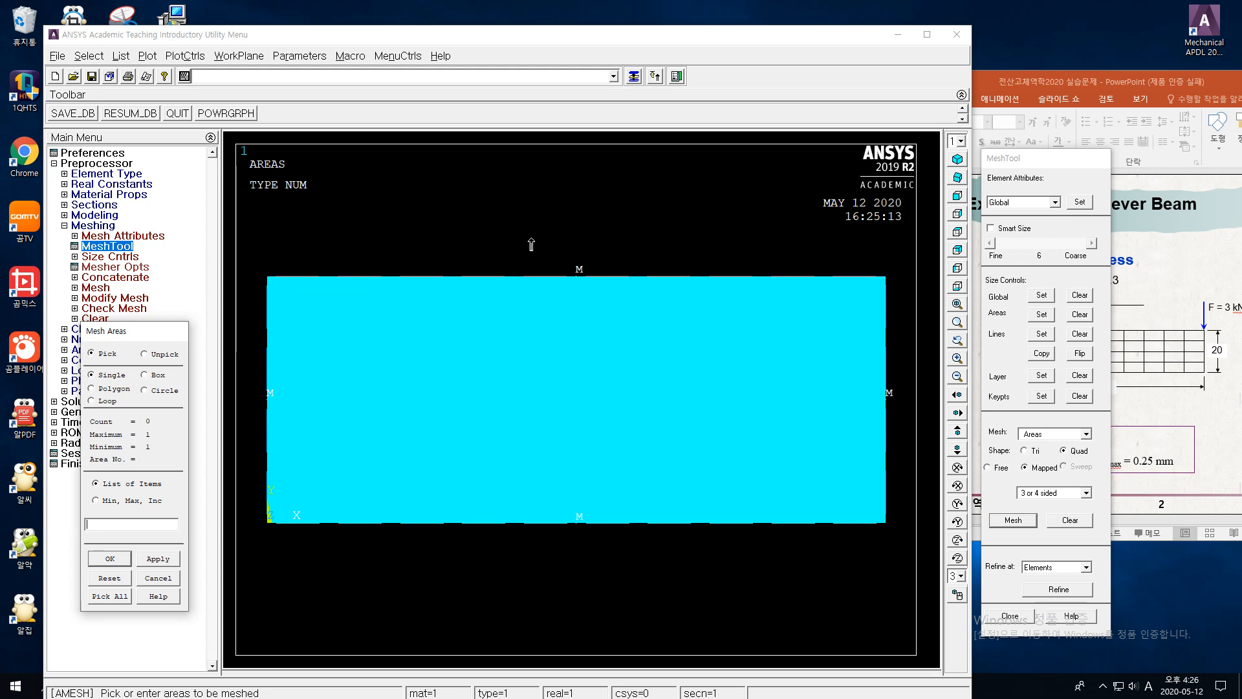
click(758, 393)
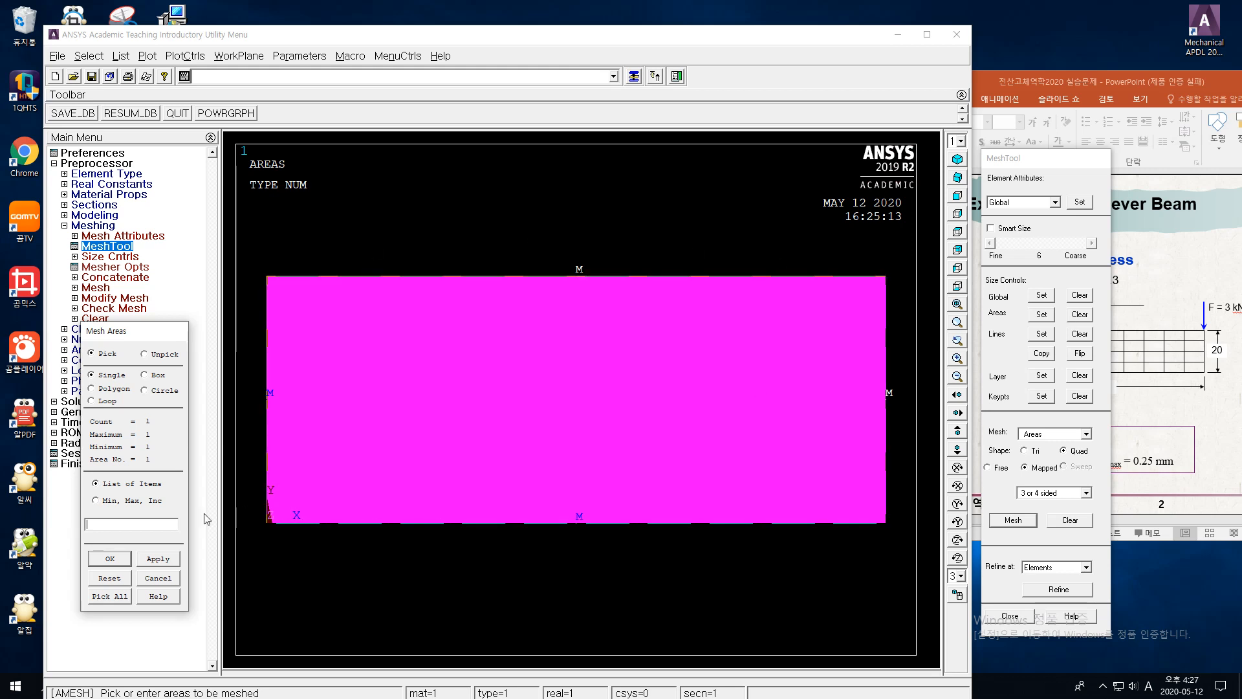
click(111, 559)
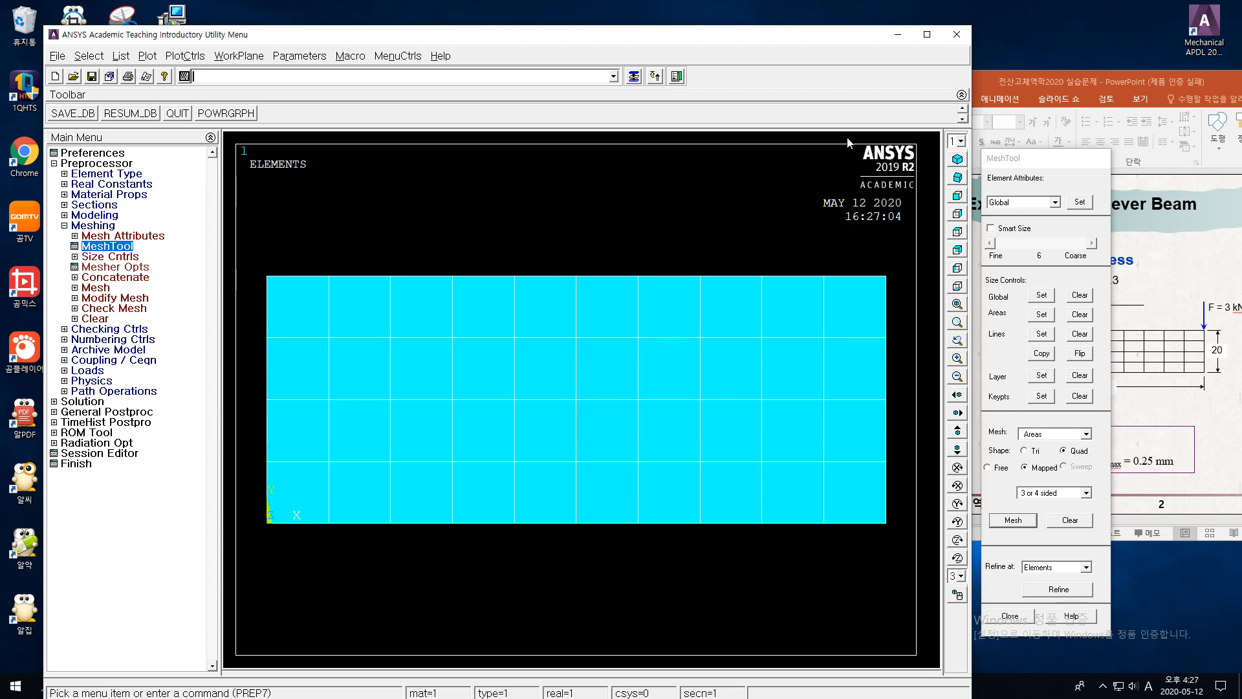
- Try to list the session's log file, then close the log file window
click(121, 56)
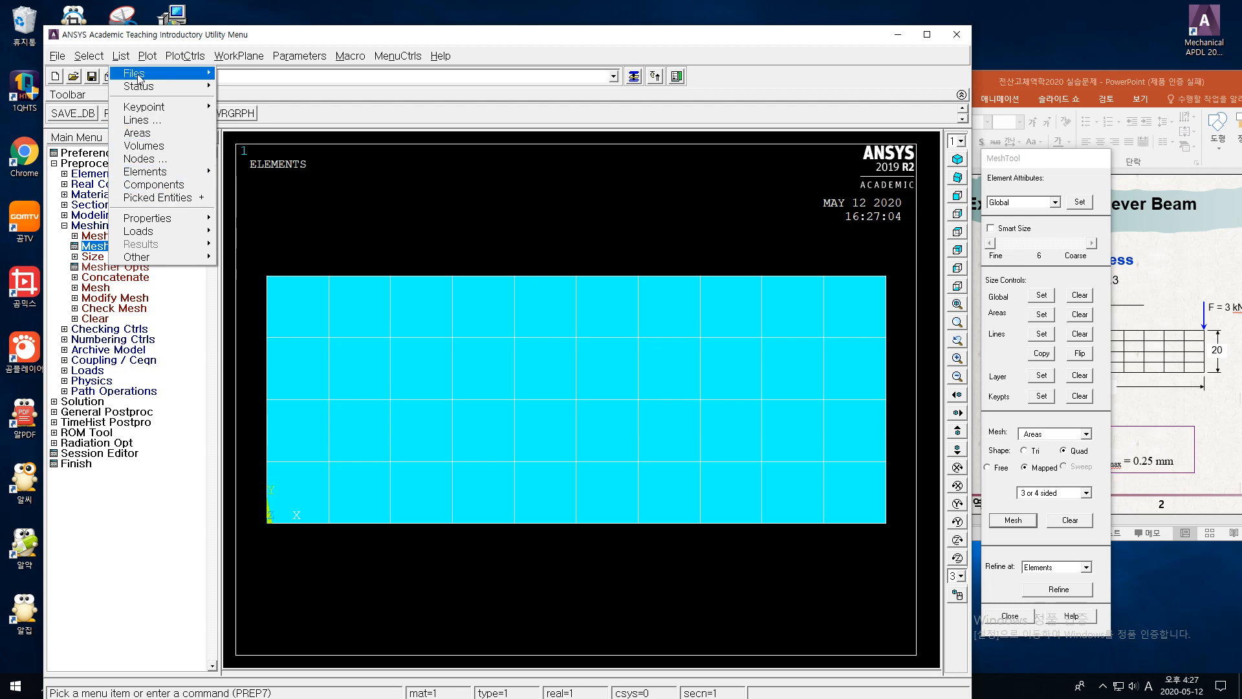
mouse_move(139, 79)
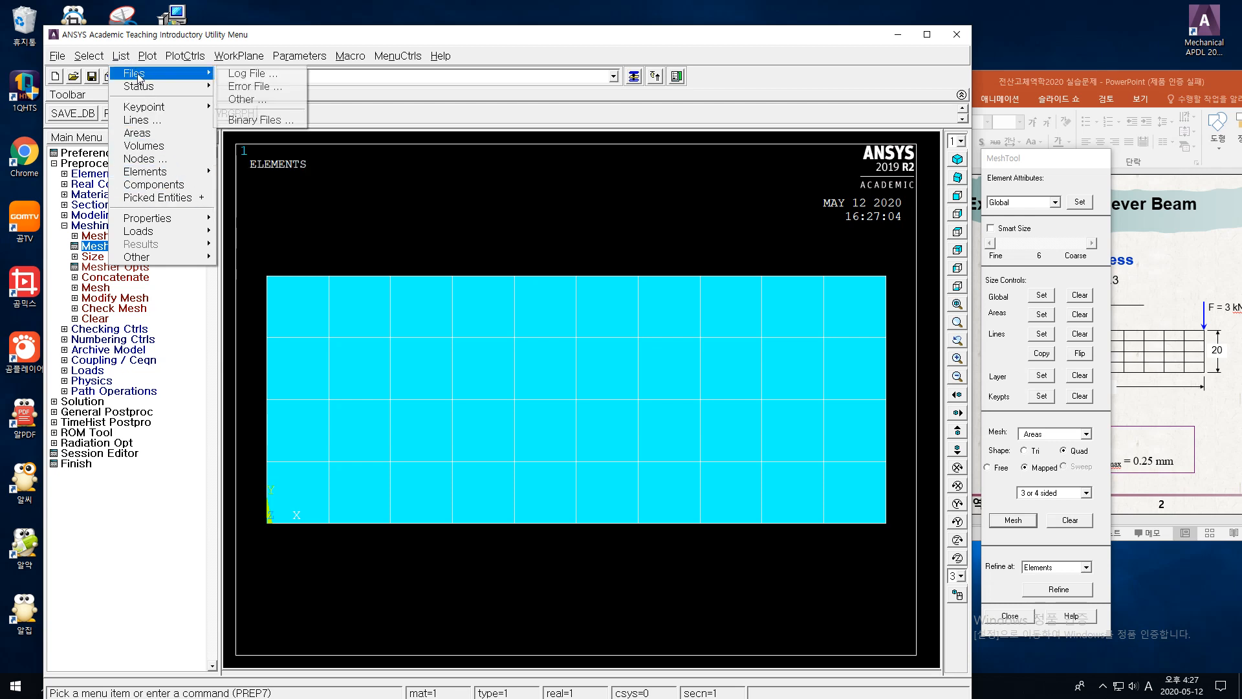
click(251, 77)
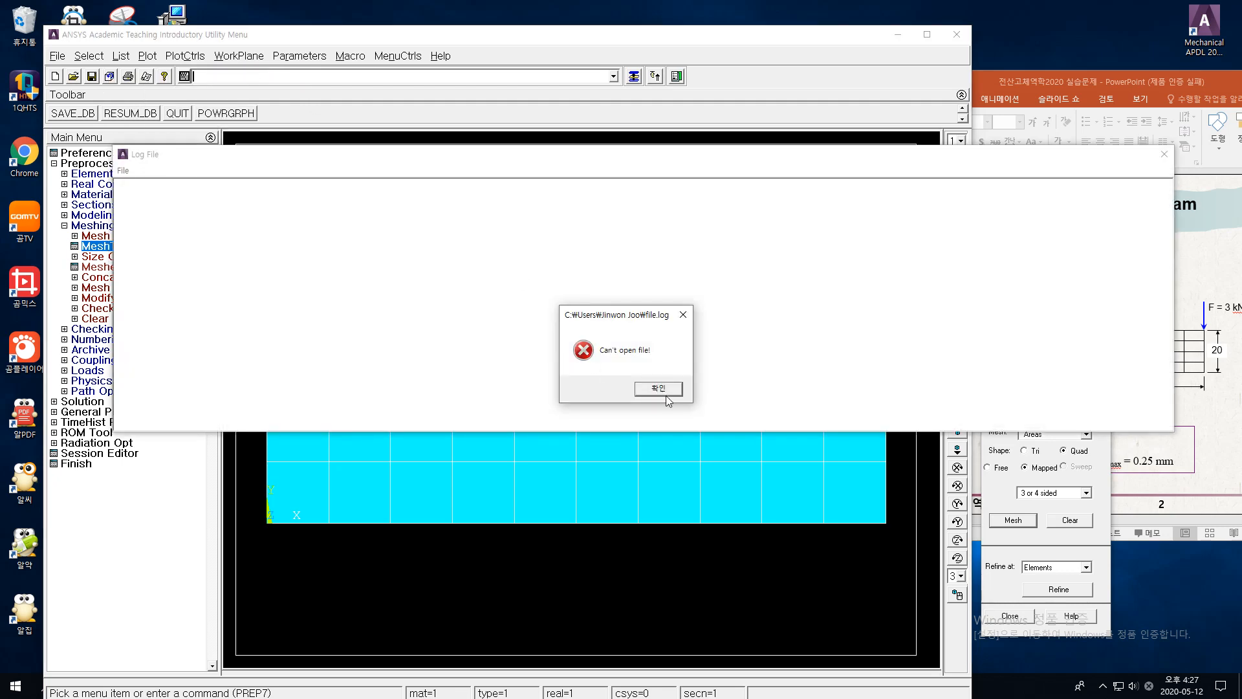
click(664, 391)
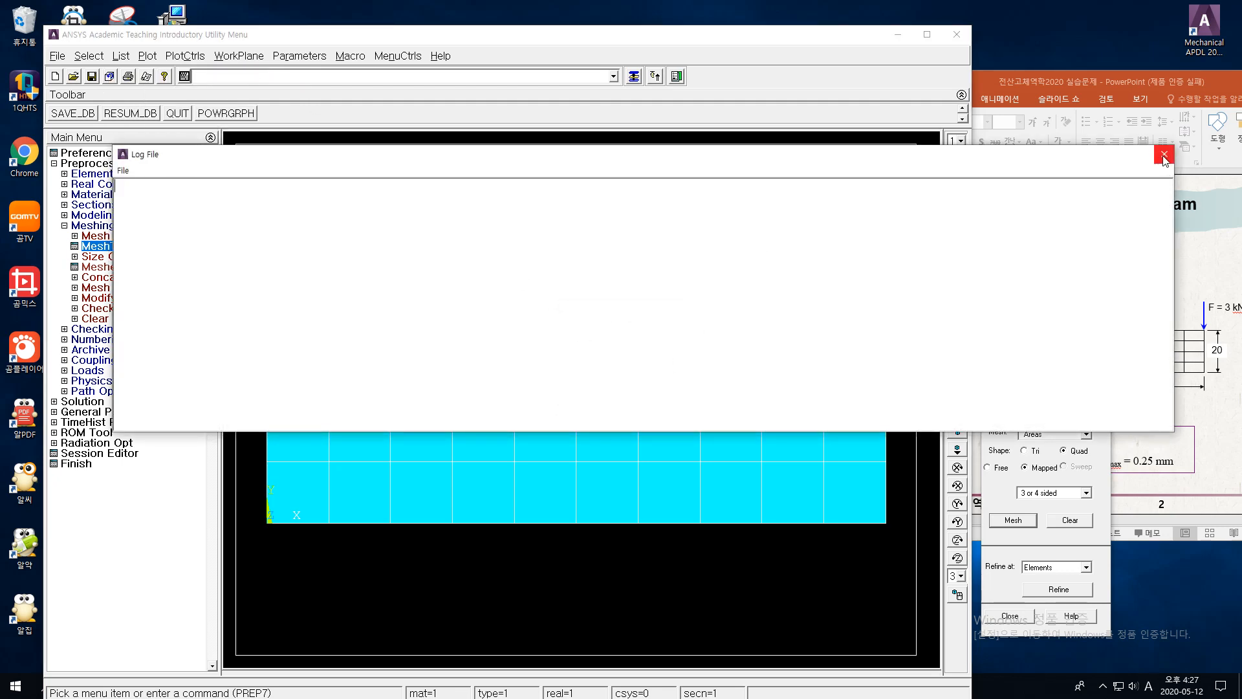
click(1164, 155)
click(57, 56)
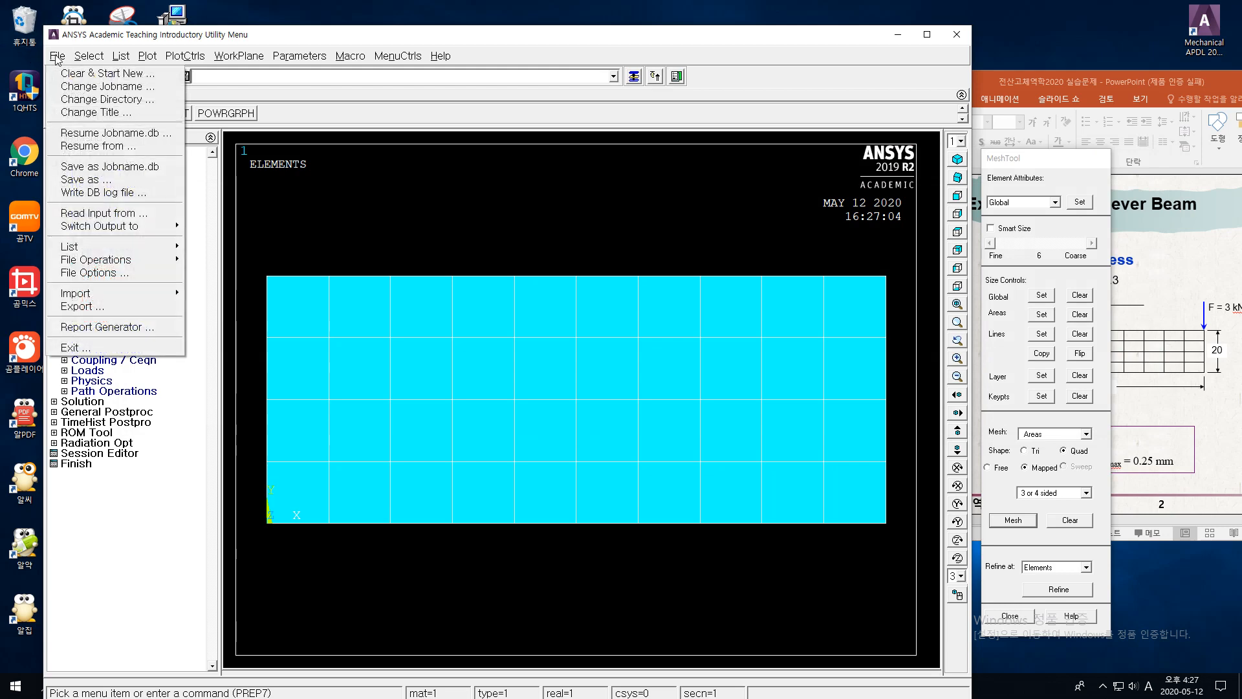
mouse_move(110, 246)
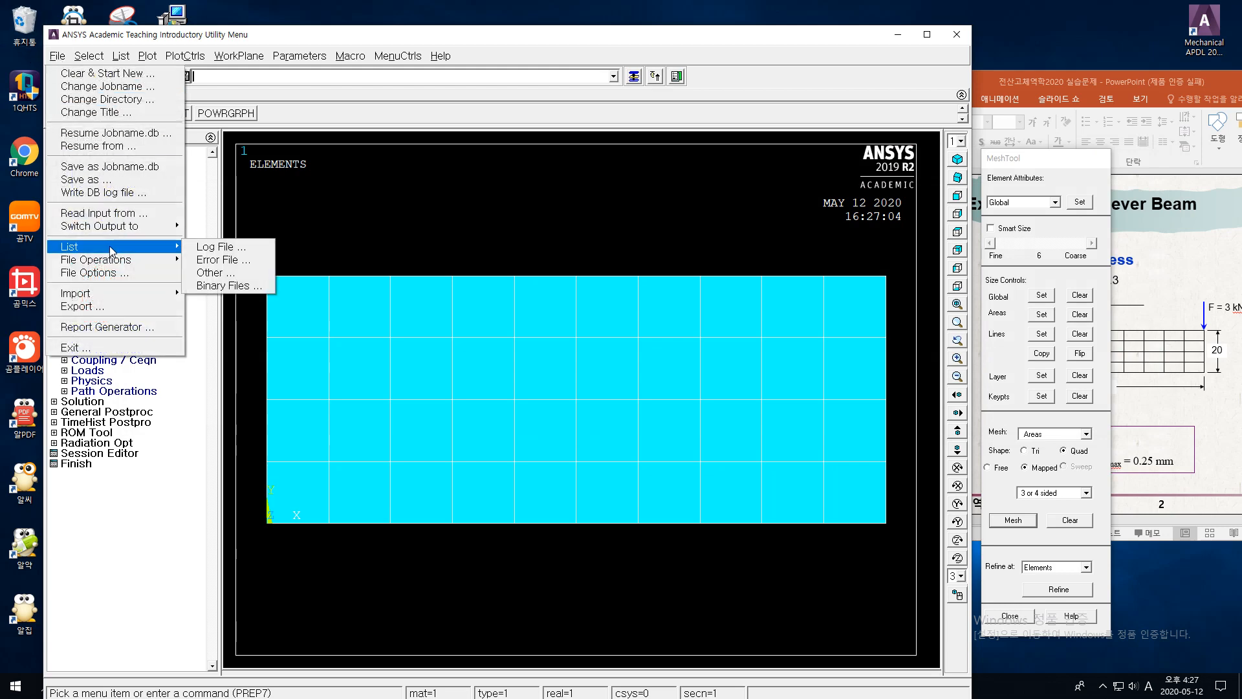
click(225, 247)
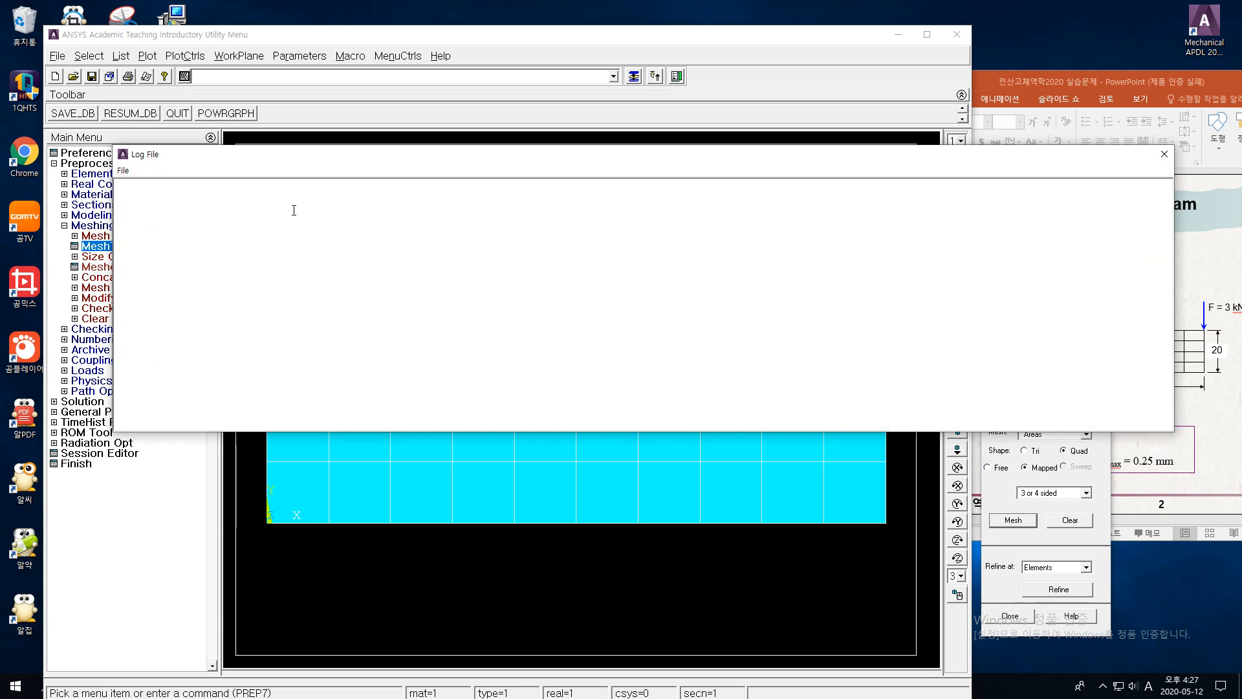
click(1168, 155)
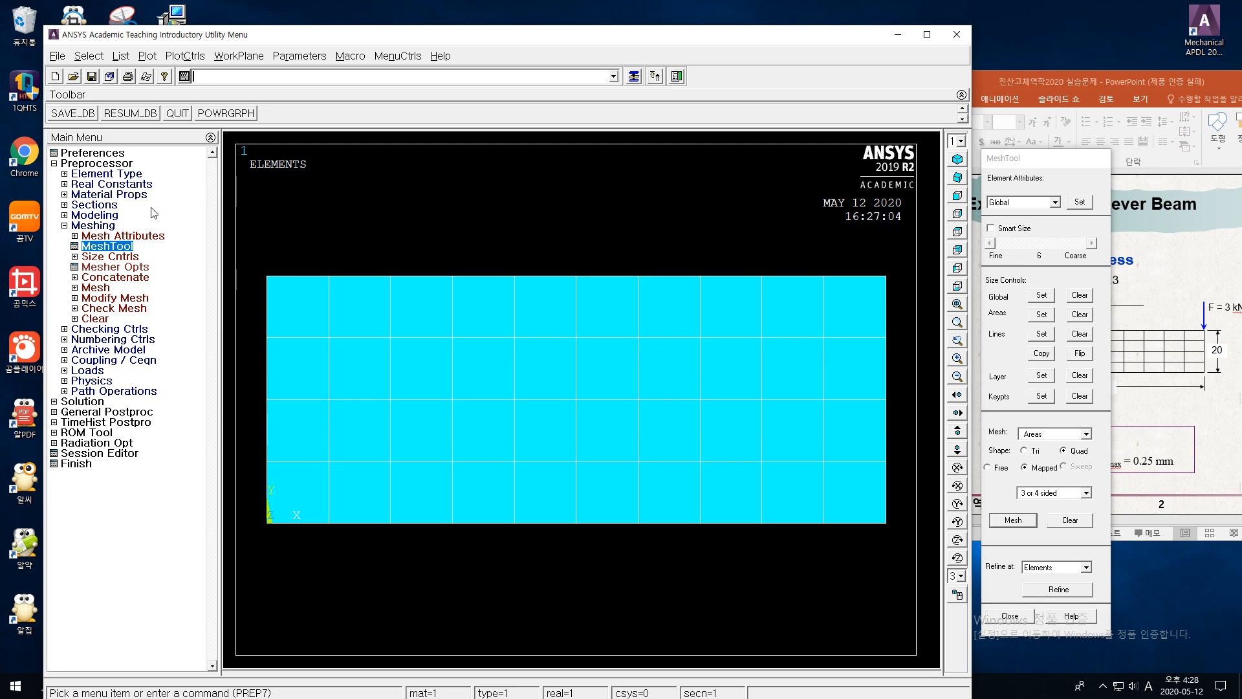
- Try to delete the meshed rectangular area together with its lower-order entities using Area and Below
click(104, 216)
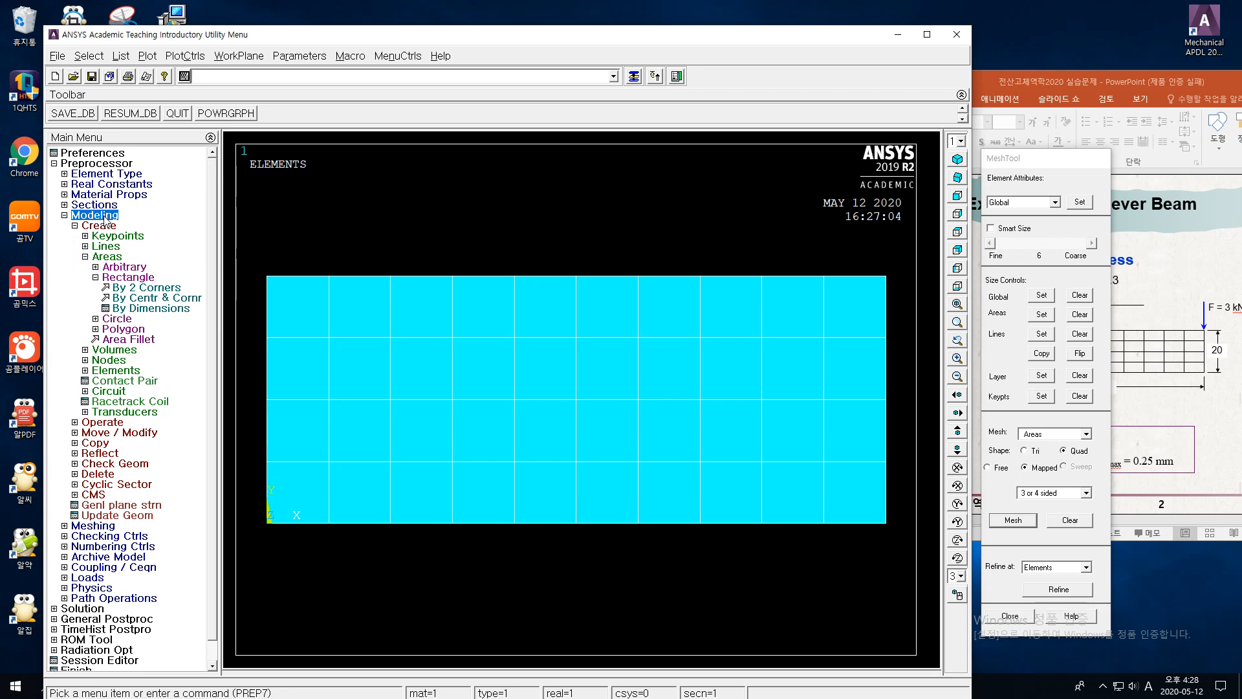
click(107, 224)
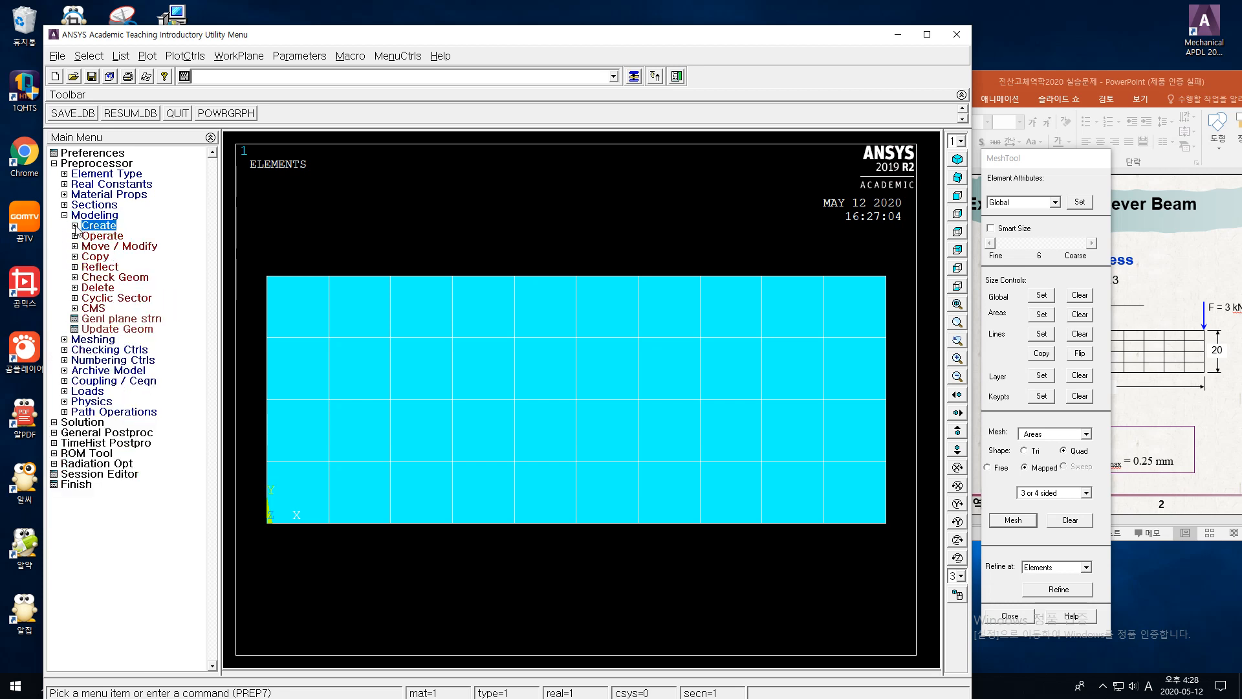
click(107, 289)
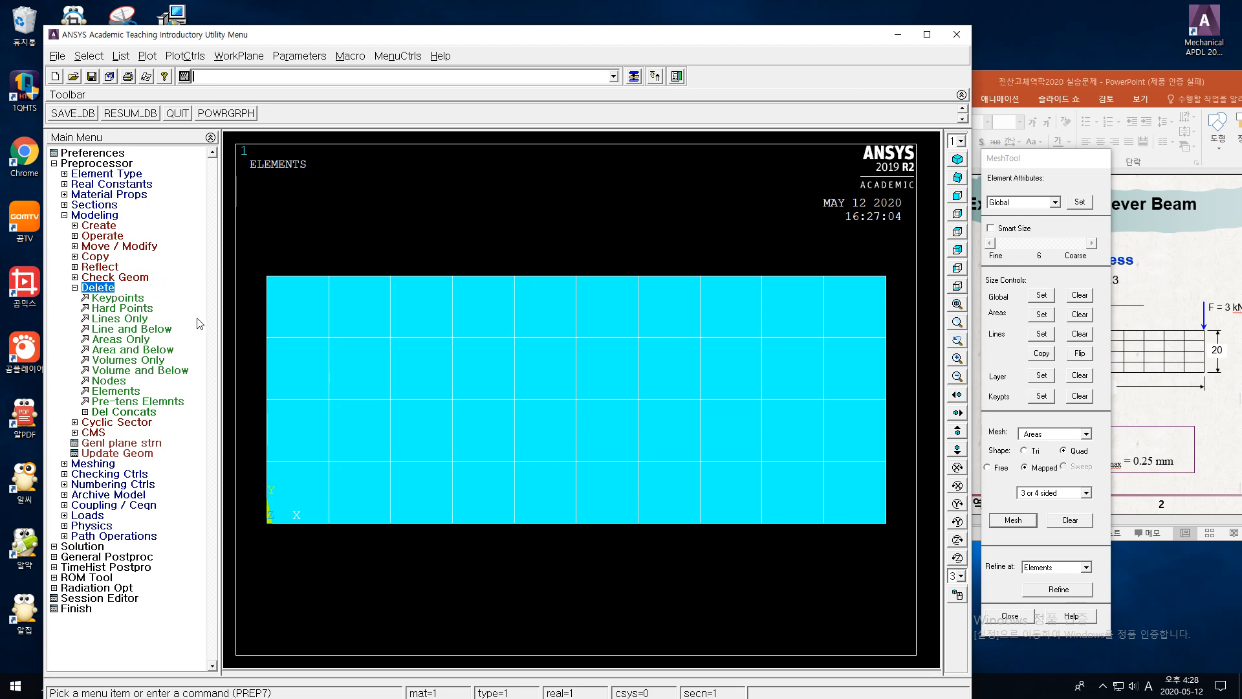
click(142, 353)
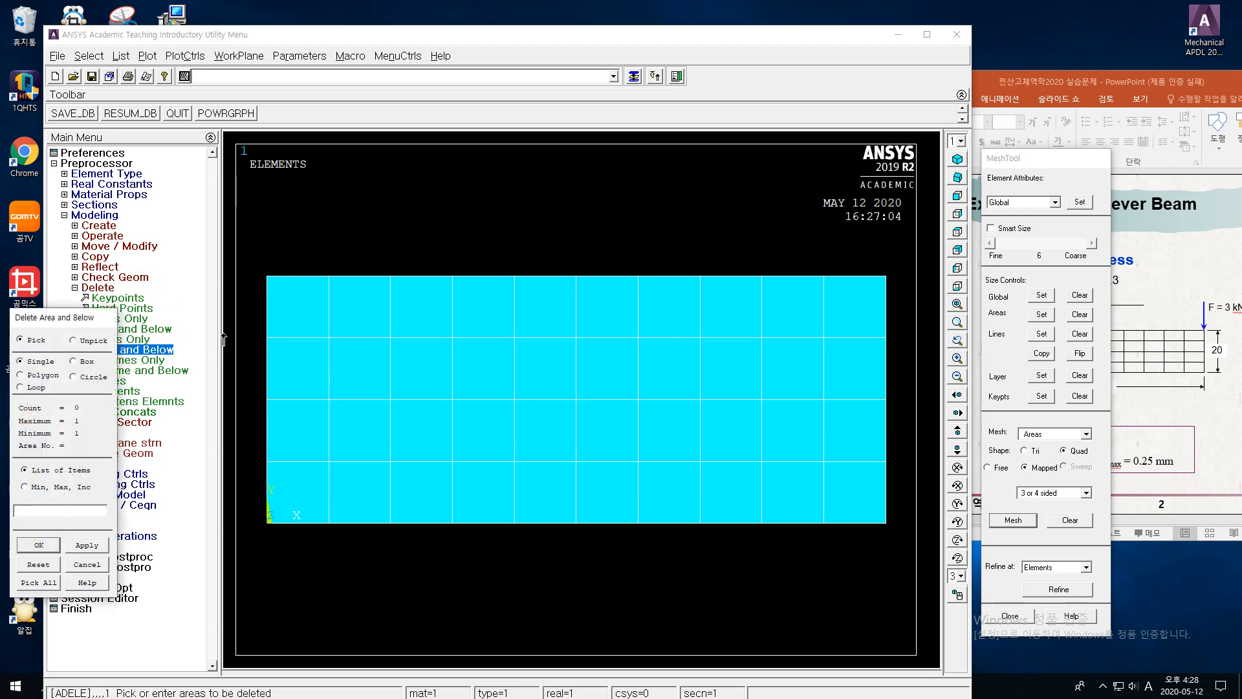
click(39, 545)
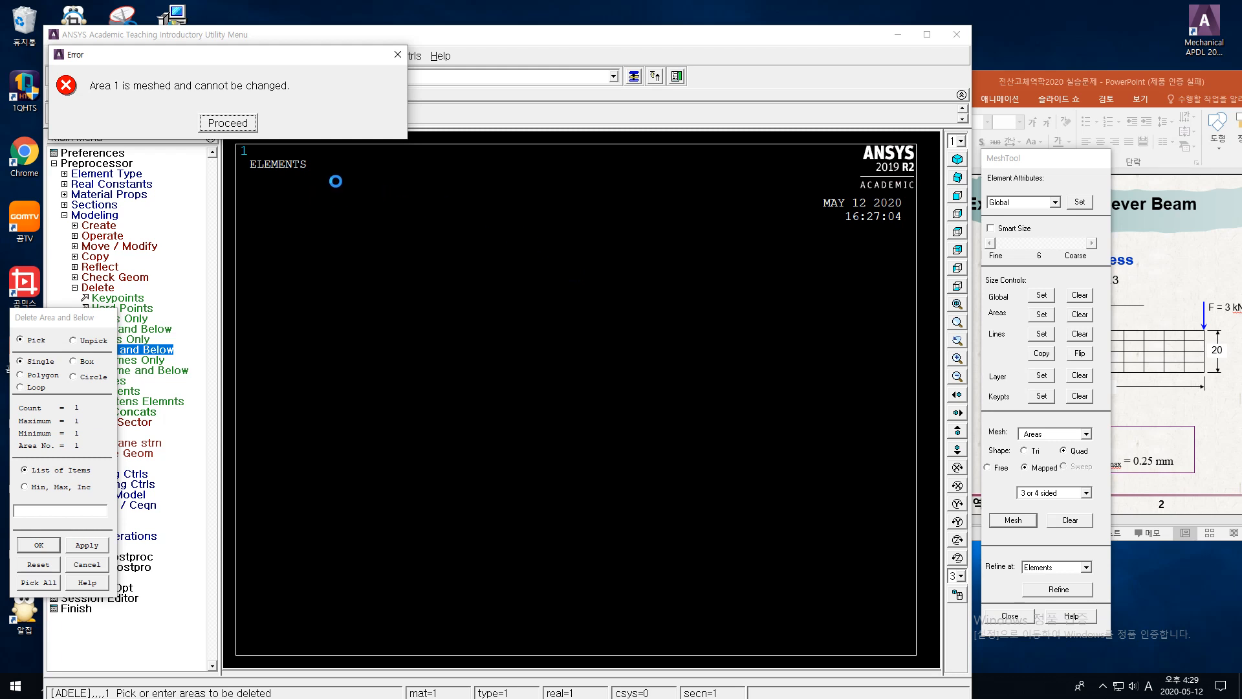
click(242, 126)
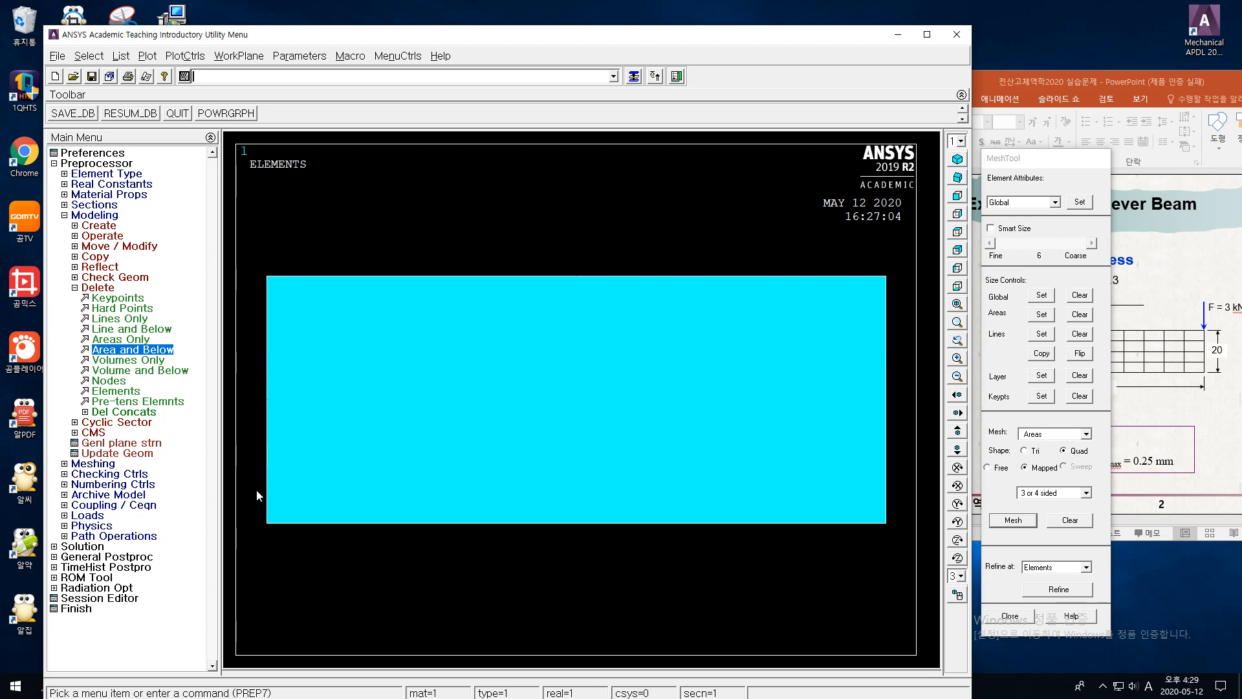
- Plot the beam model's elements, followed by its areas, and replot the area view
click(147, 57)
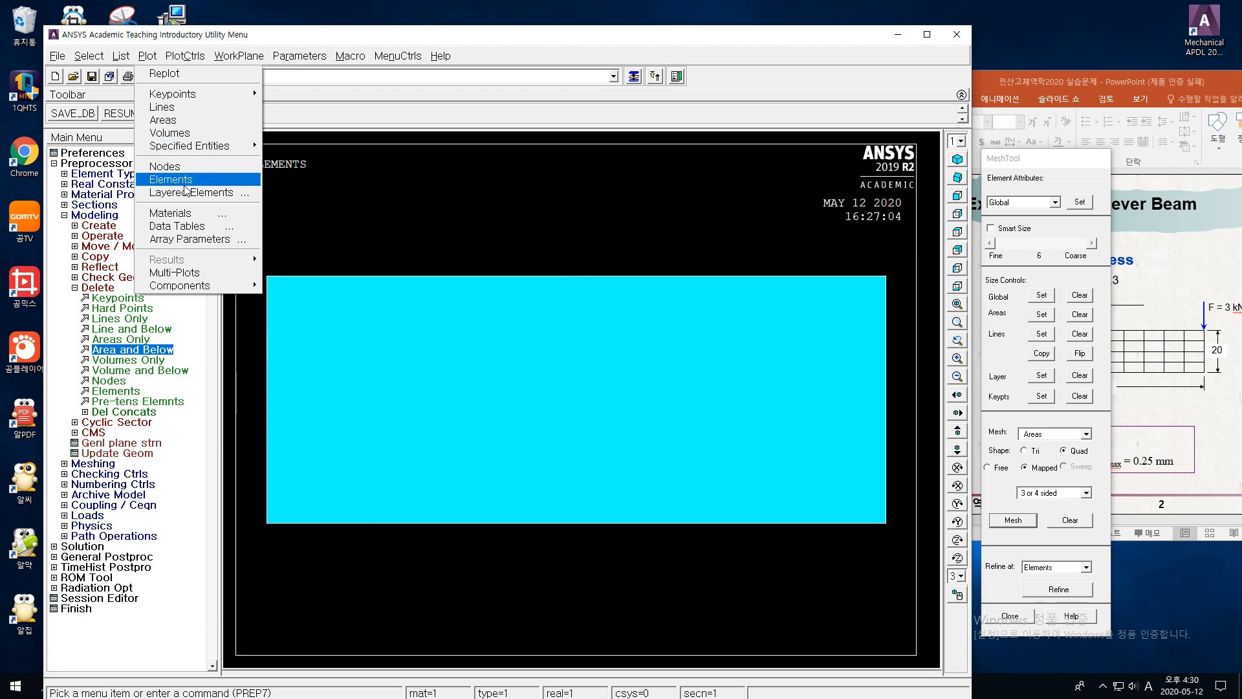
click(170, 179)
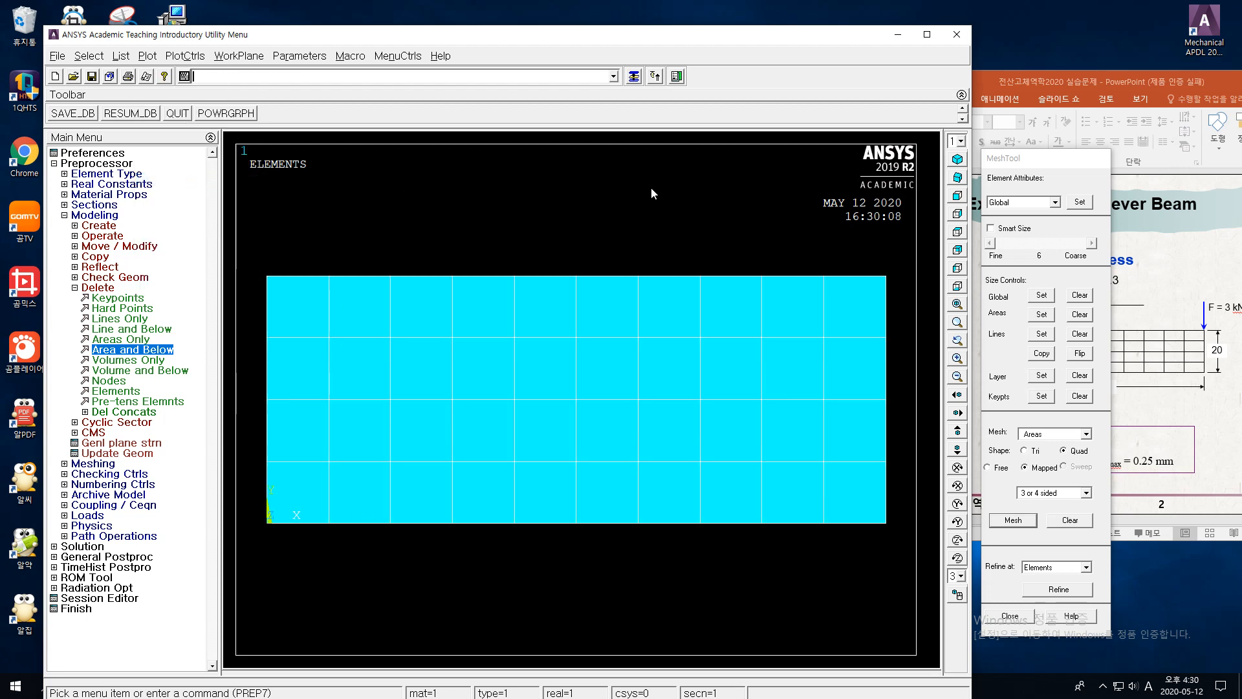
click(148, 55)
click(166, 121)
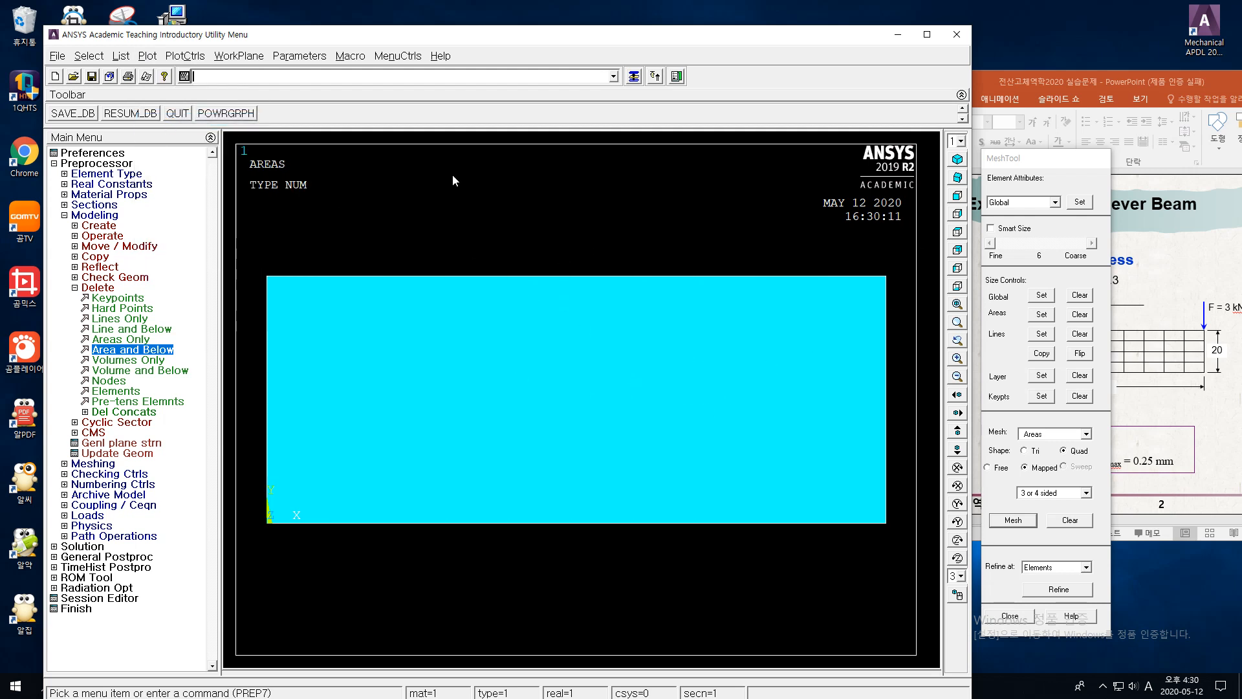
click(148, 61)
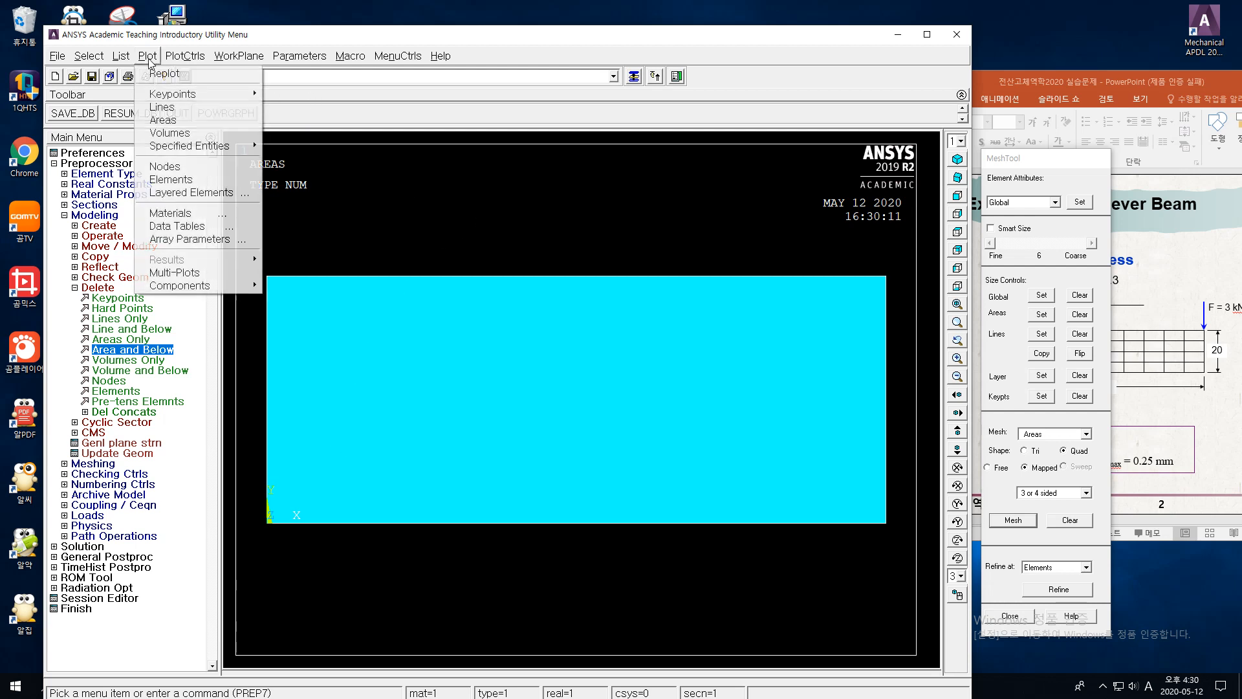
click(162, 74)
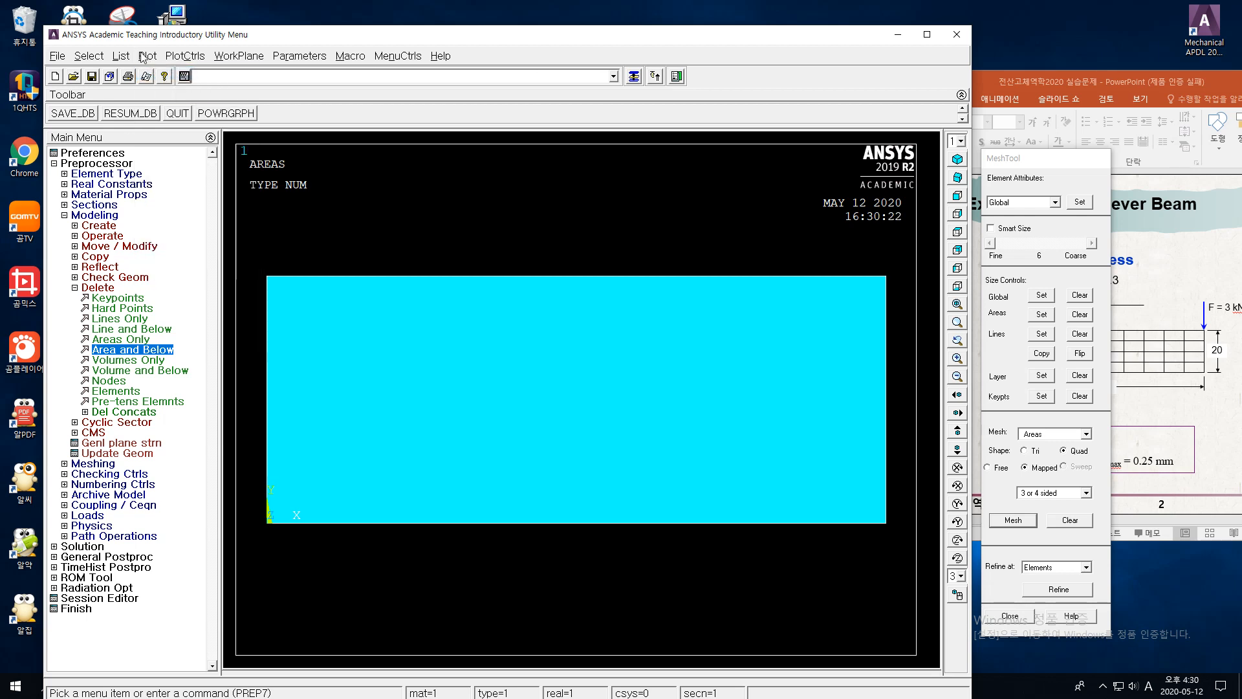
- Plot the rectangle's lines, followed by its keypoints
click(148, 56)
click(165, 108)
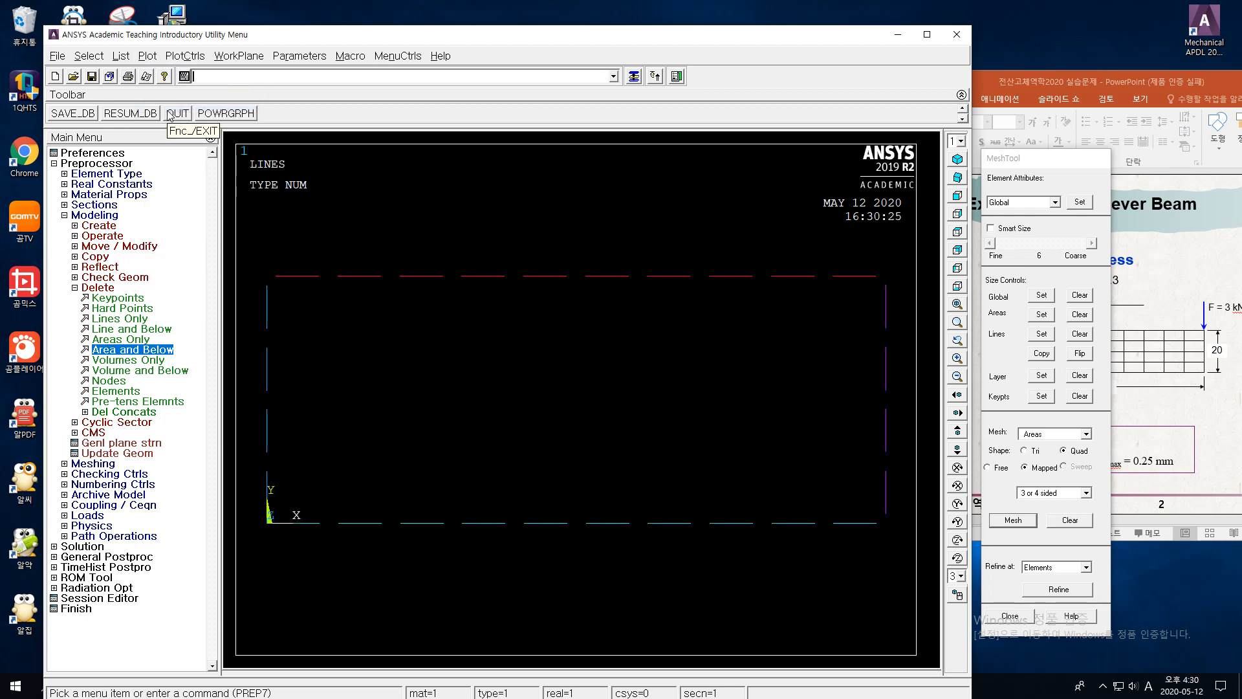
click(148, 57)
mouse_move(156, 95)
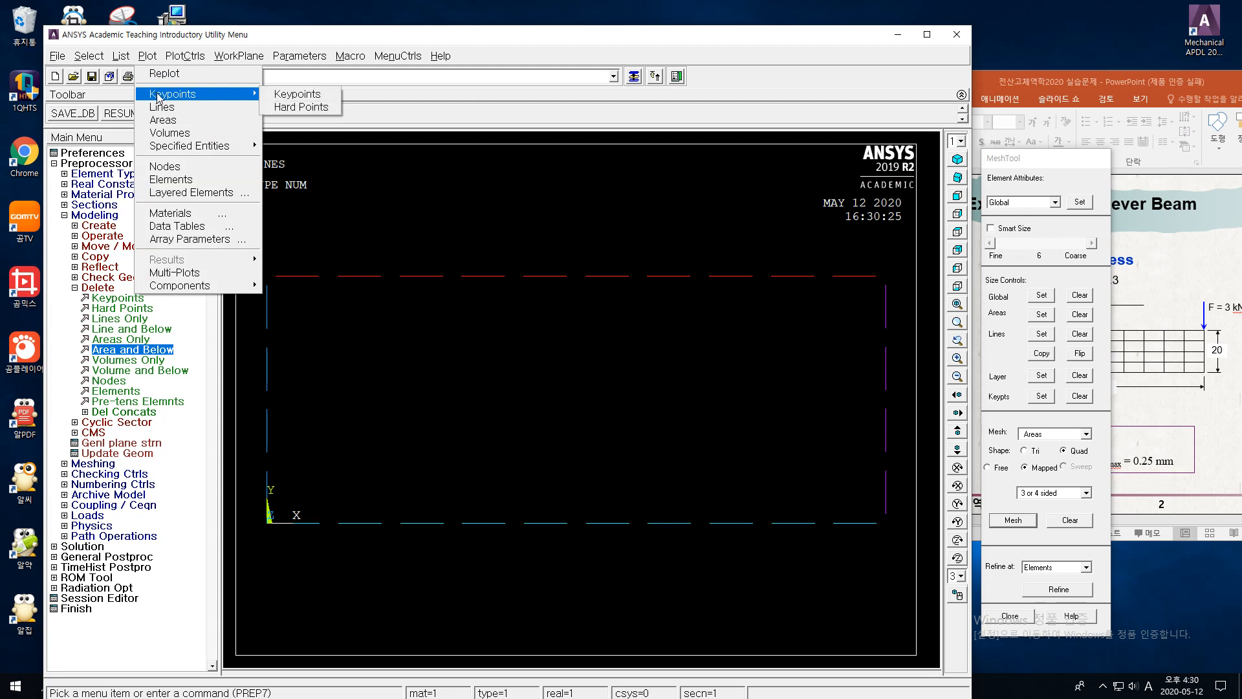
click(268, 94)
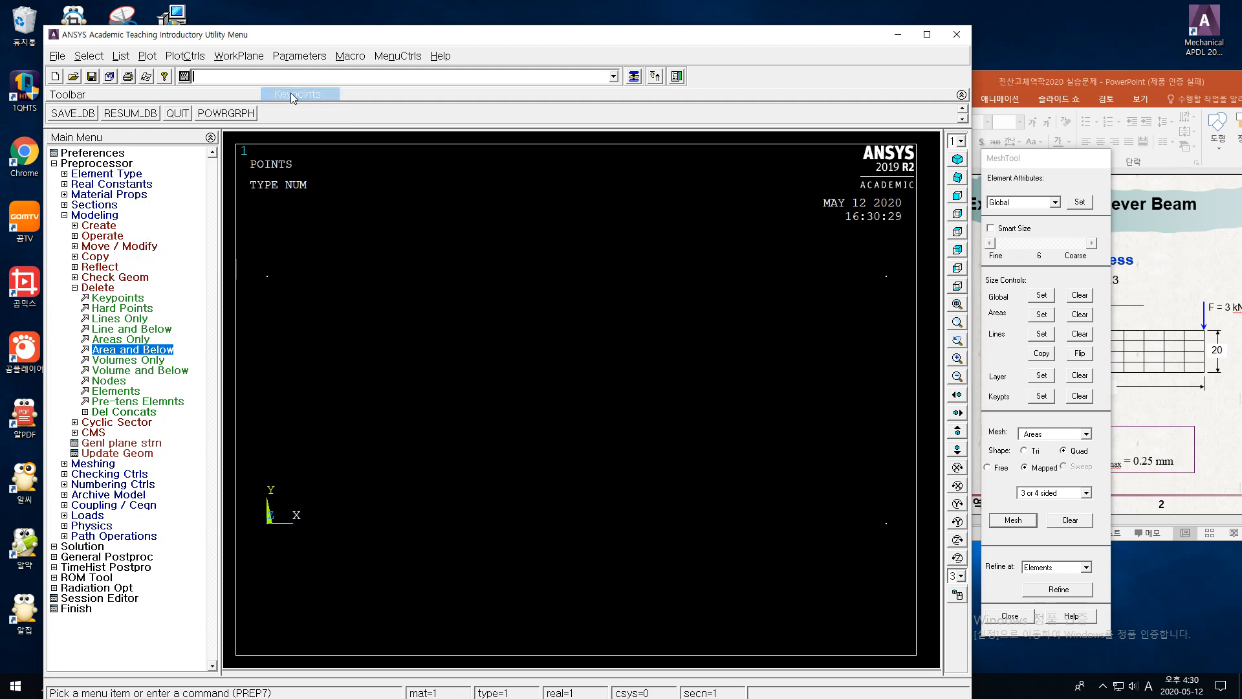
- Plot the model's areas, nodes and elements one after another, ending on the element plot
click(148, 56)
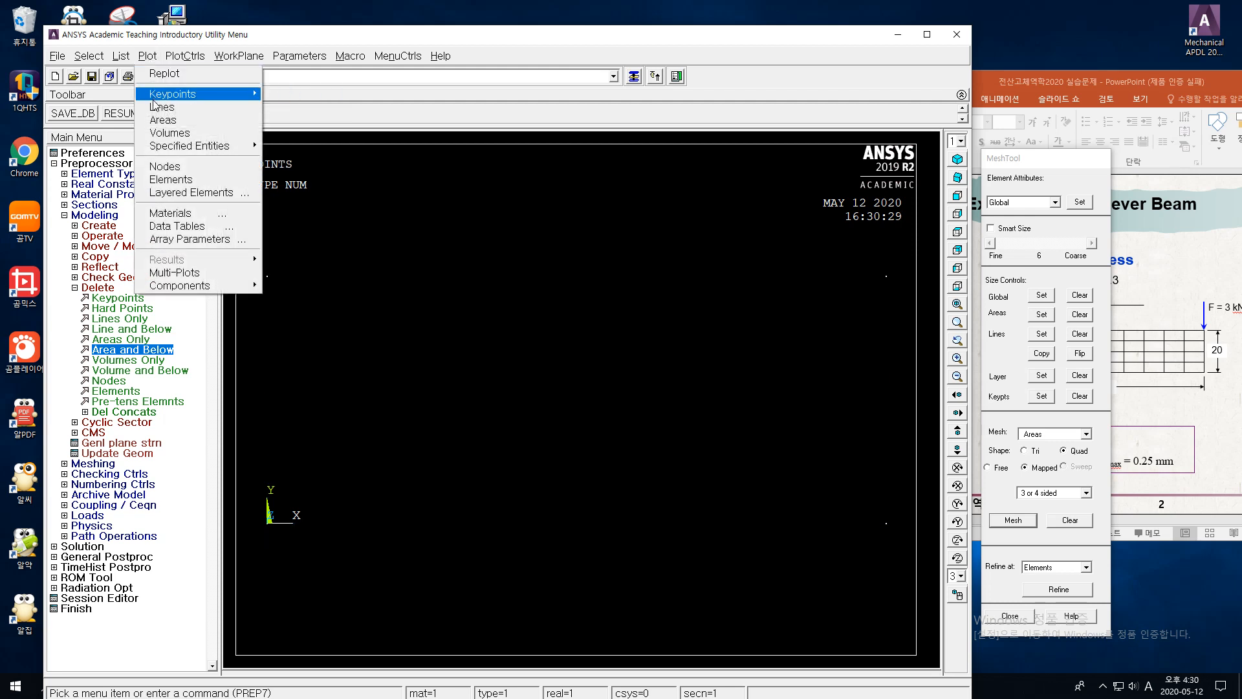
click(160, 123)
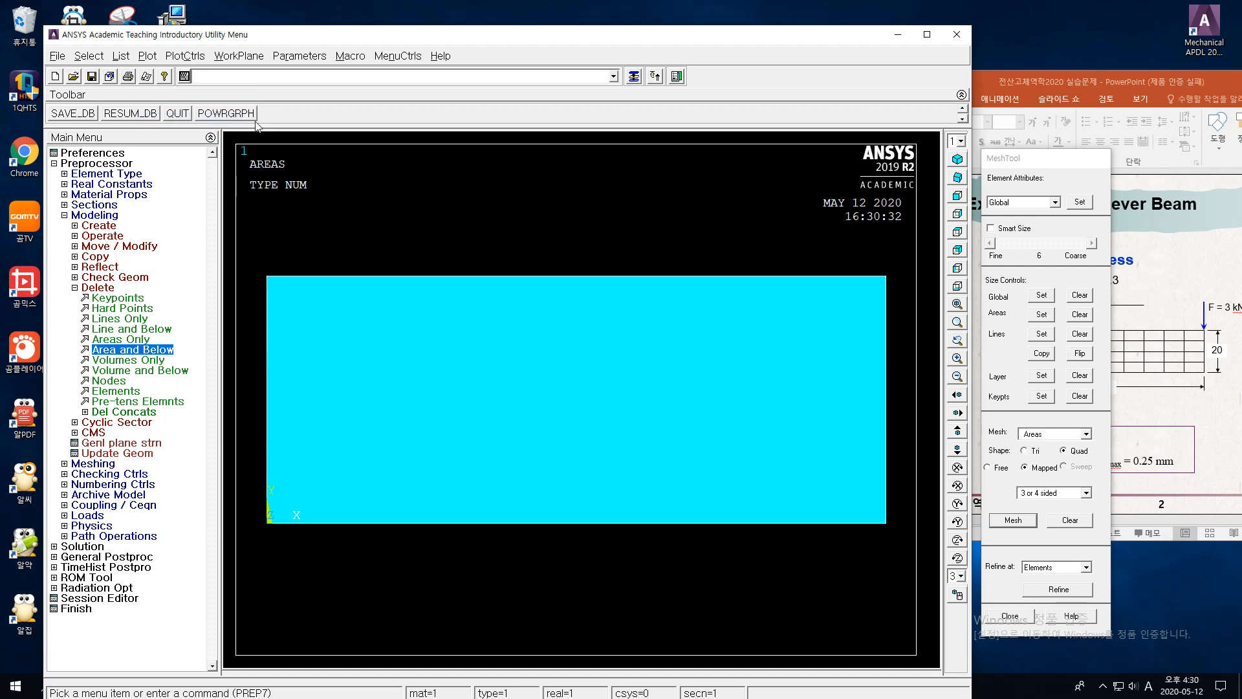
click(155, 55)
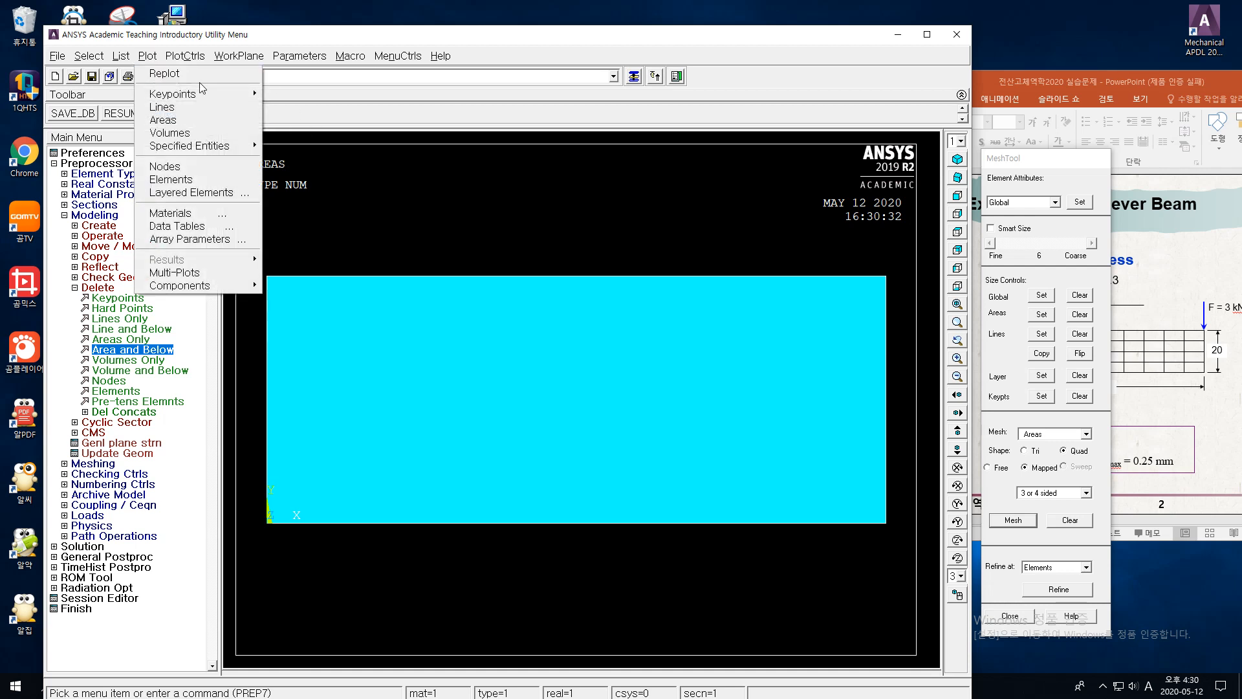
click(176, 167)
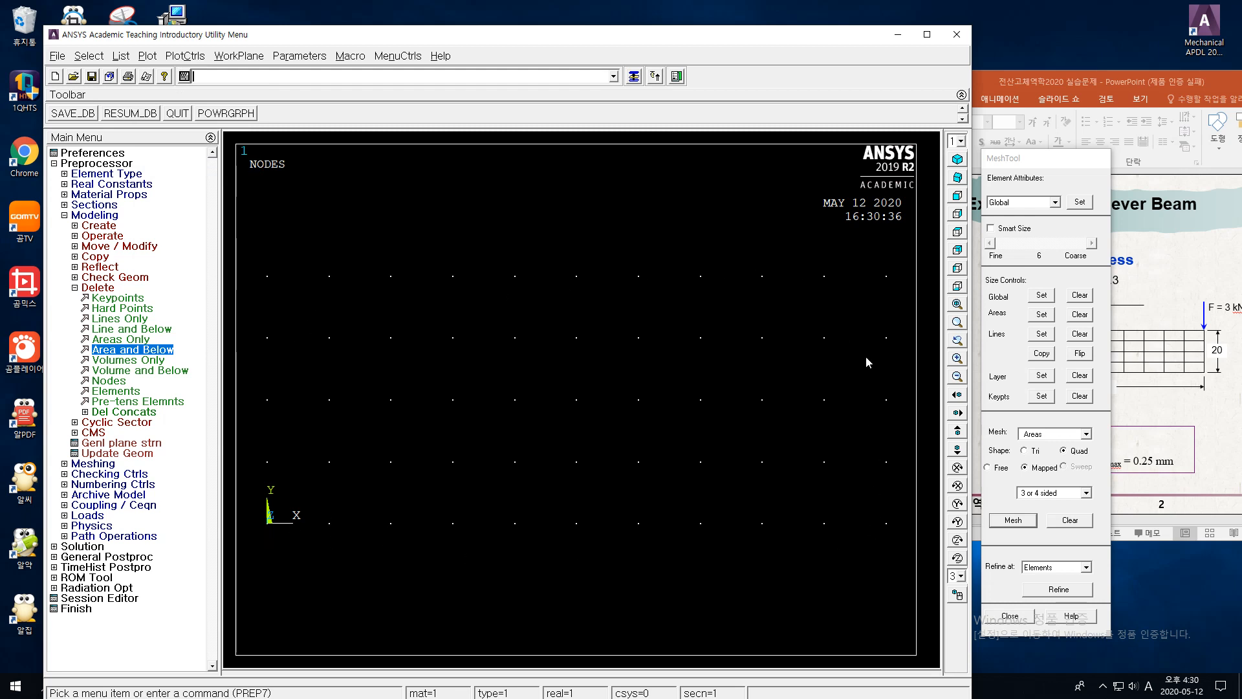
click(151, 58)
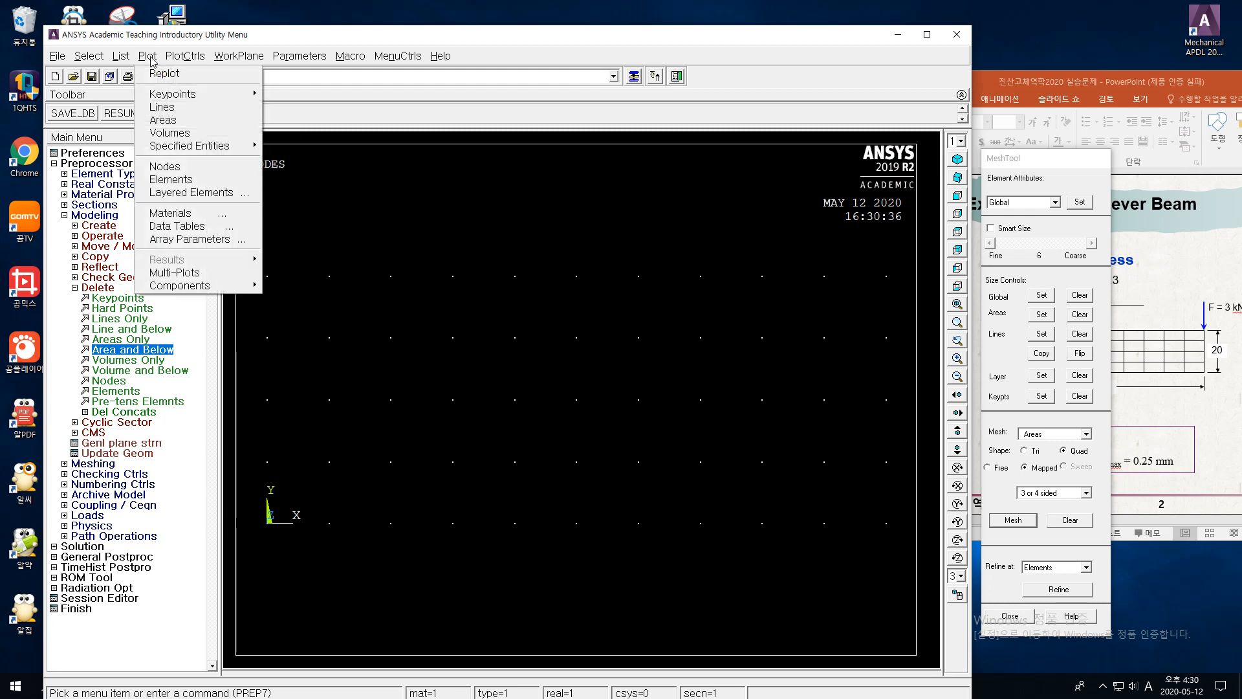
click(172, 179)
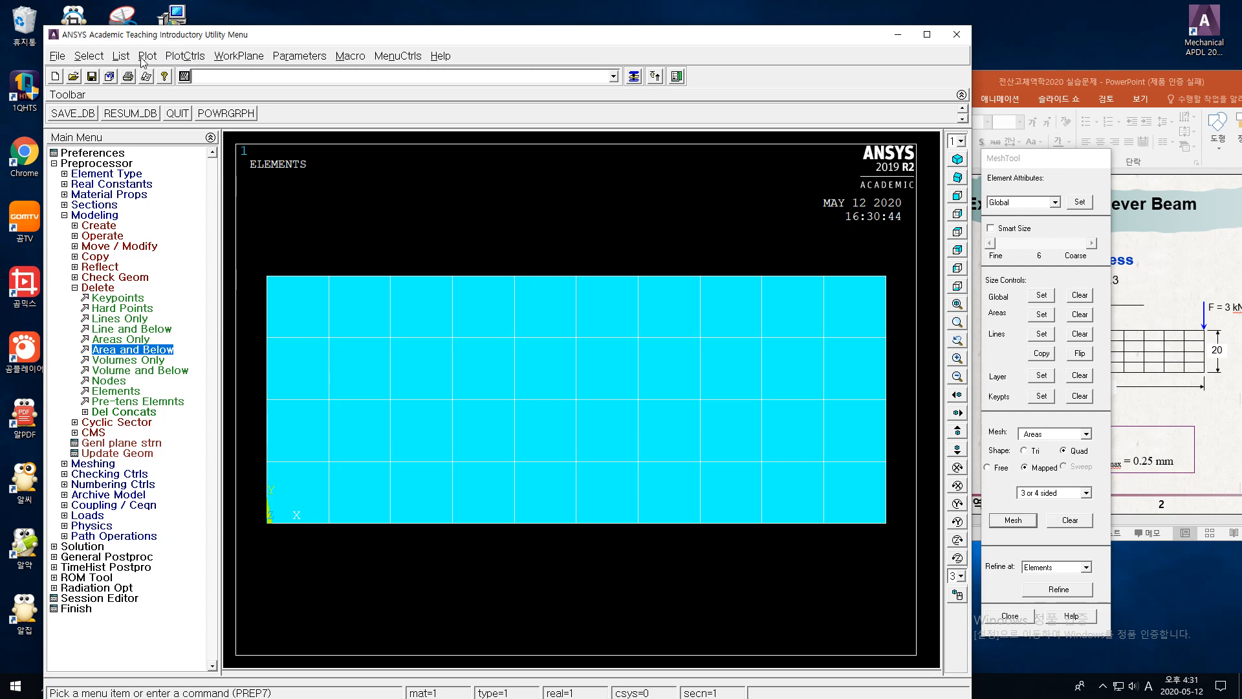
- Turn on keypoint, line, area and node numbers in the plot numbering controls, shown with Colors & numbers
click(186, 59)
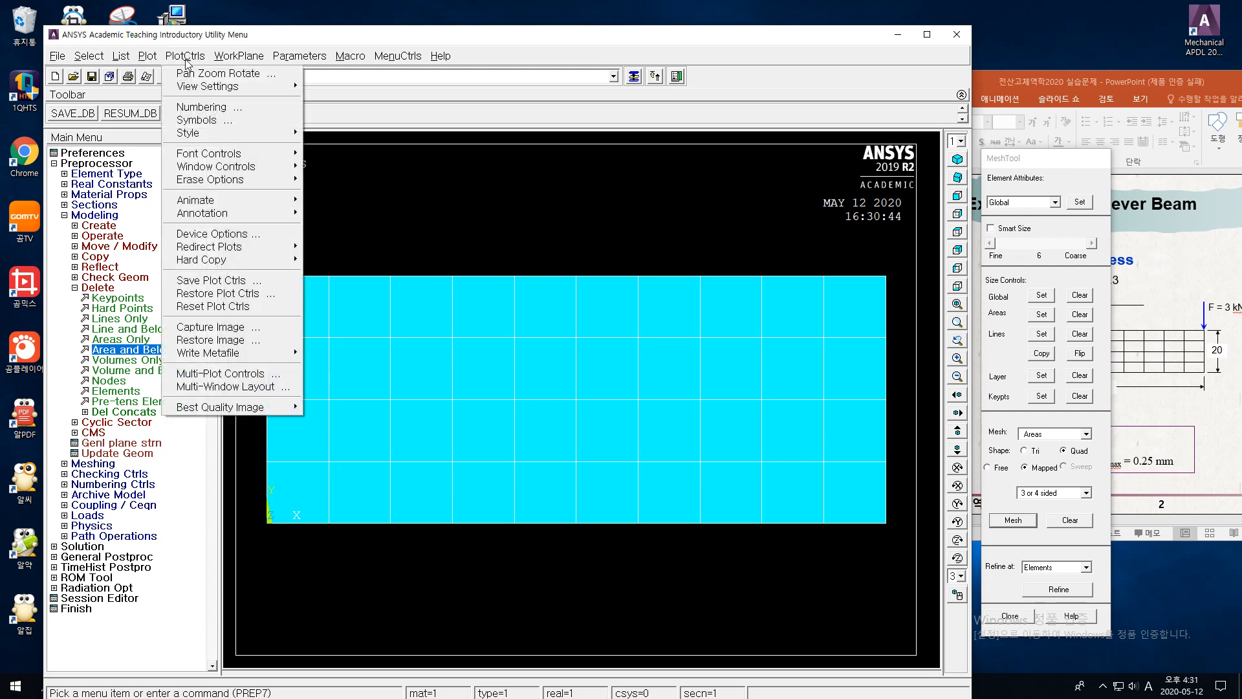
click(207, 112)
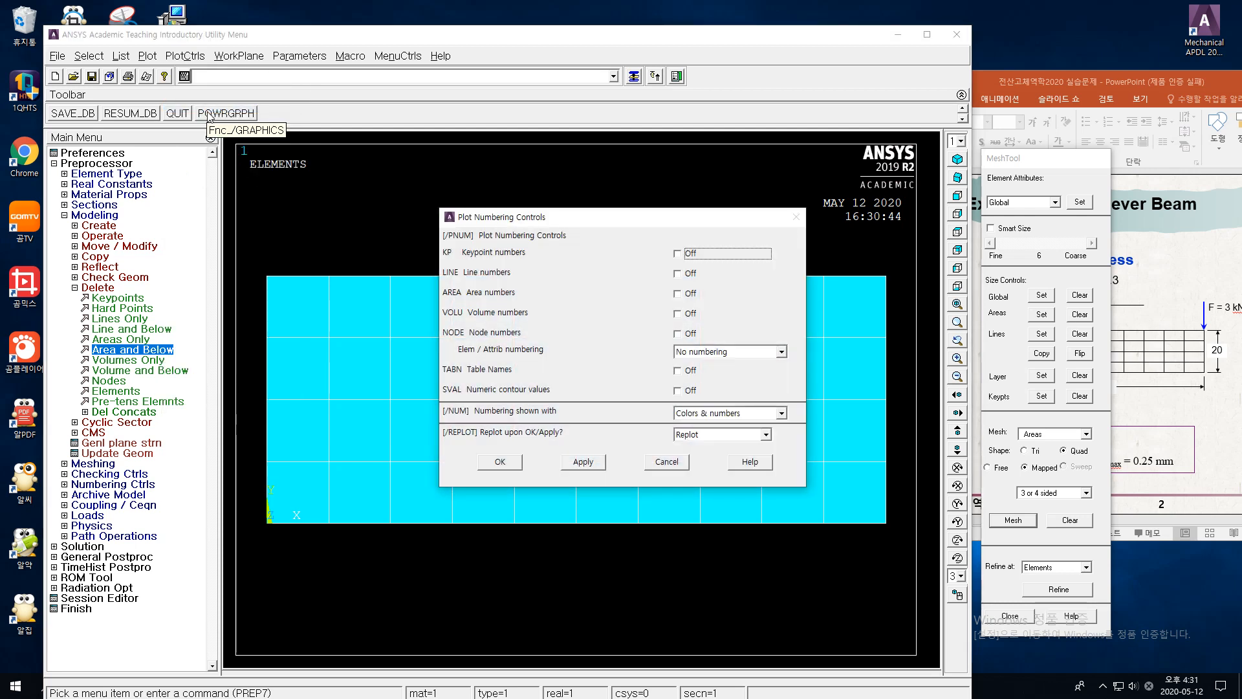
click(677, 255)
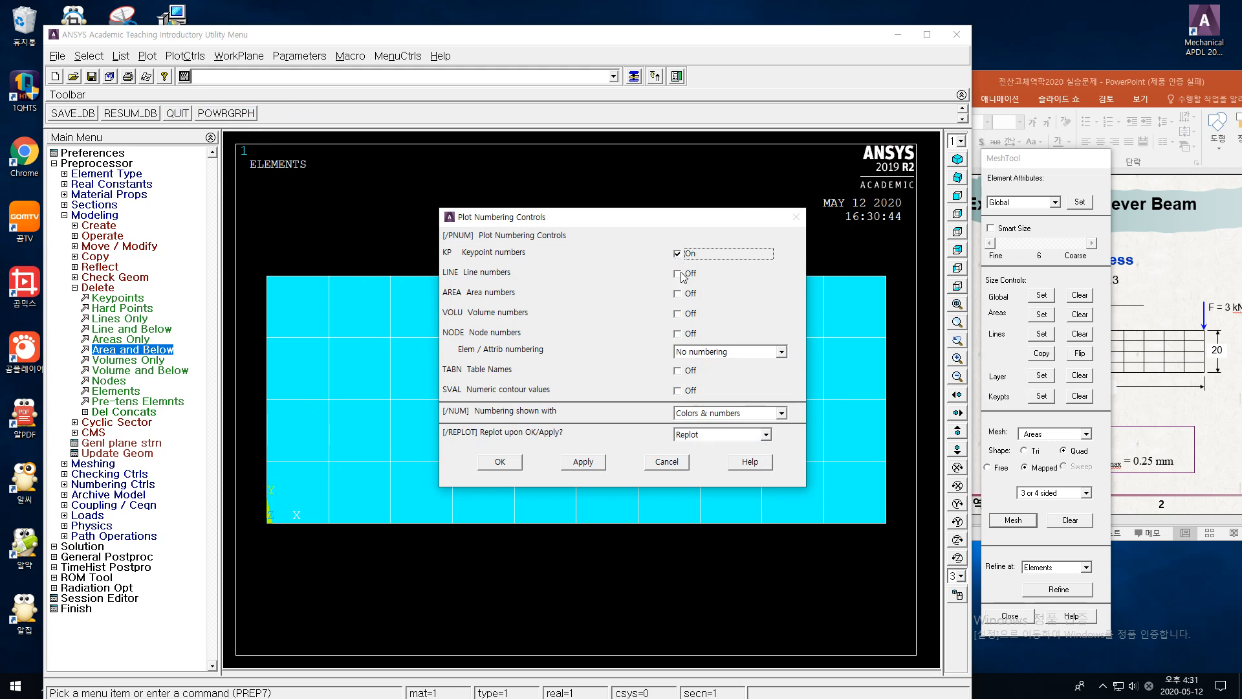
click(677, 274)
click(678, 294)
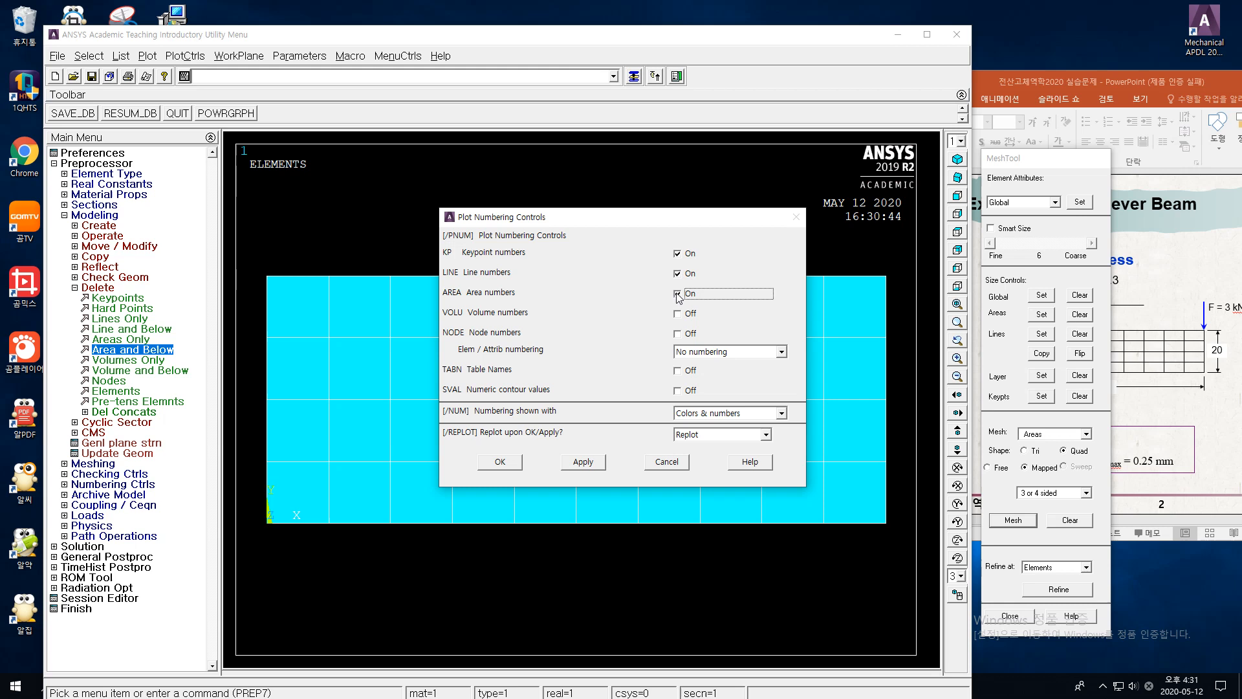
click(677, 336)
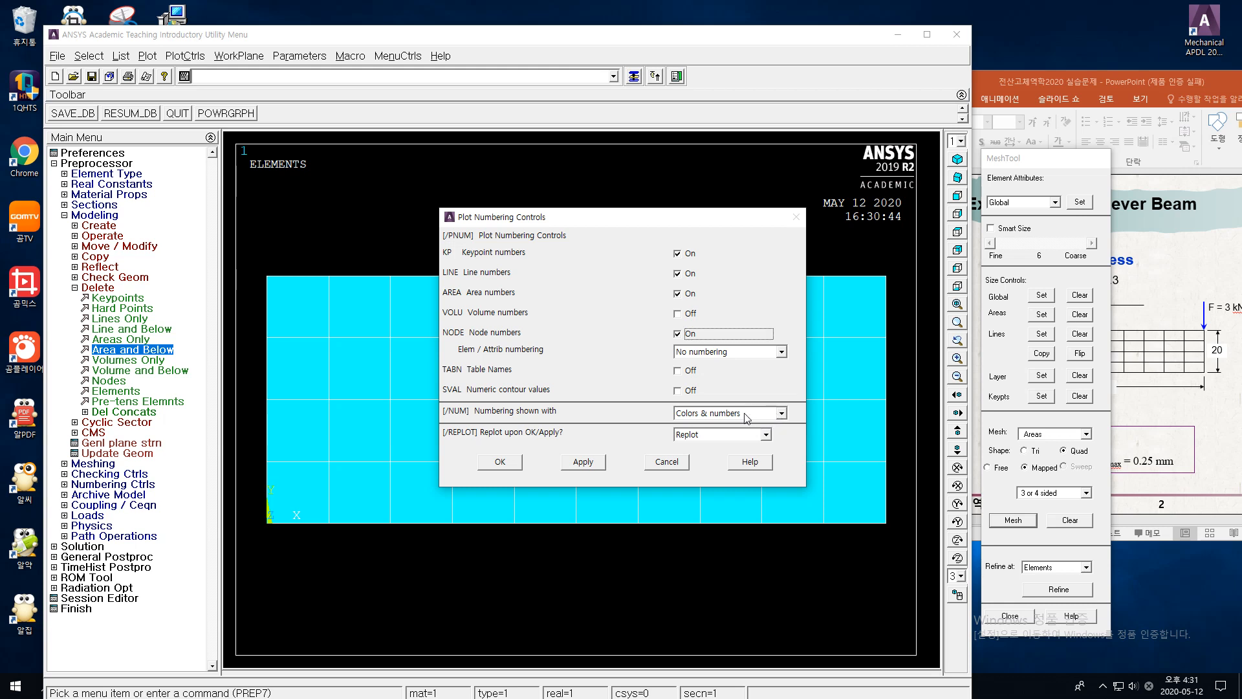
click(778, 414)
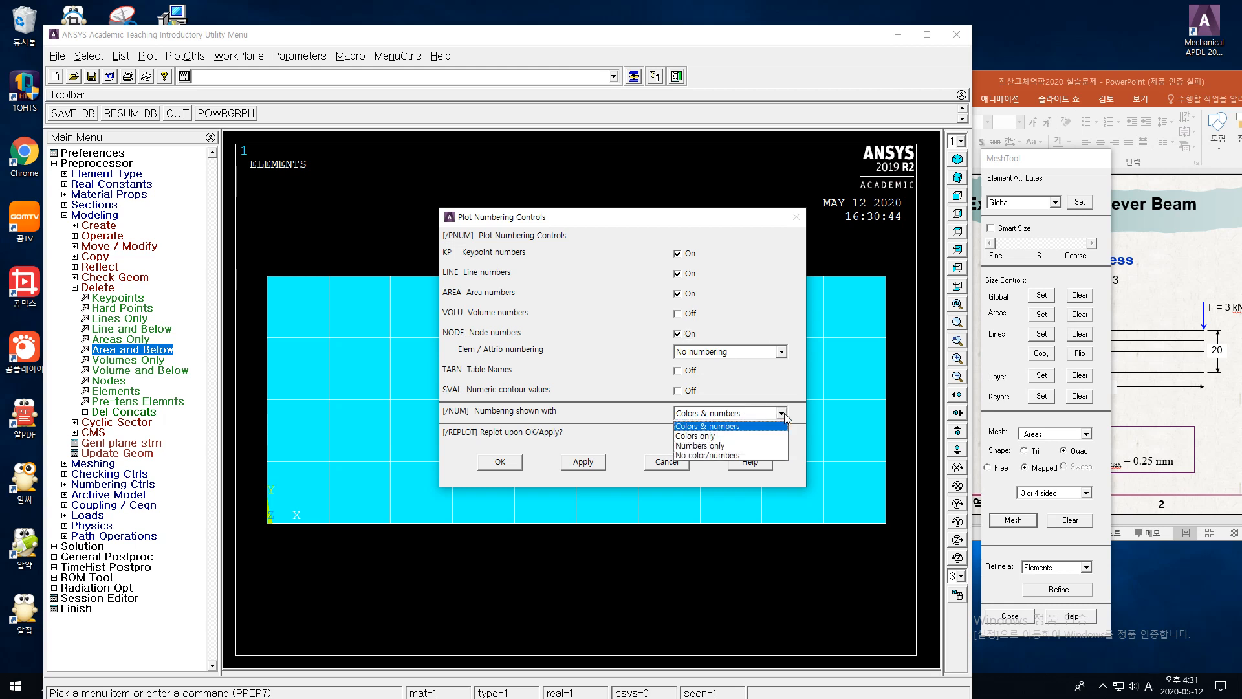
click(733, 427)
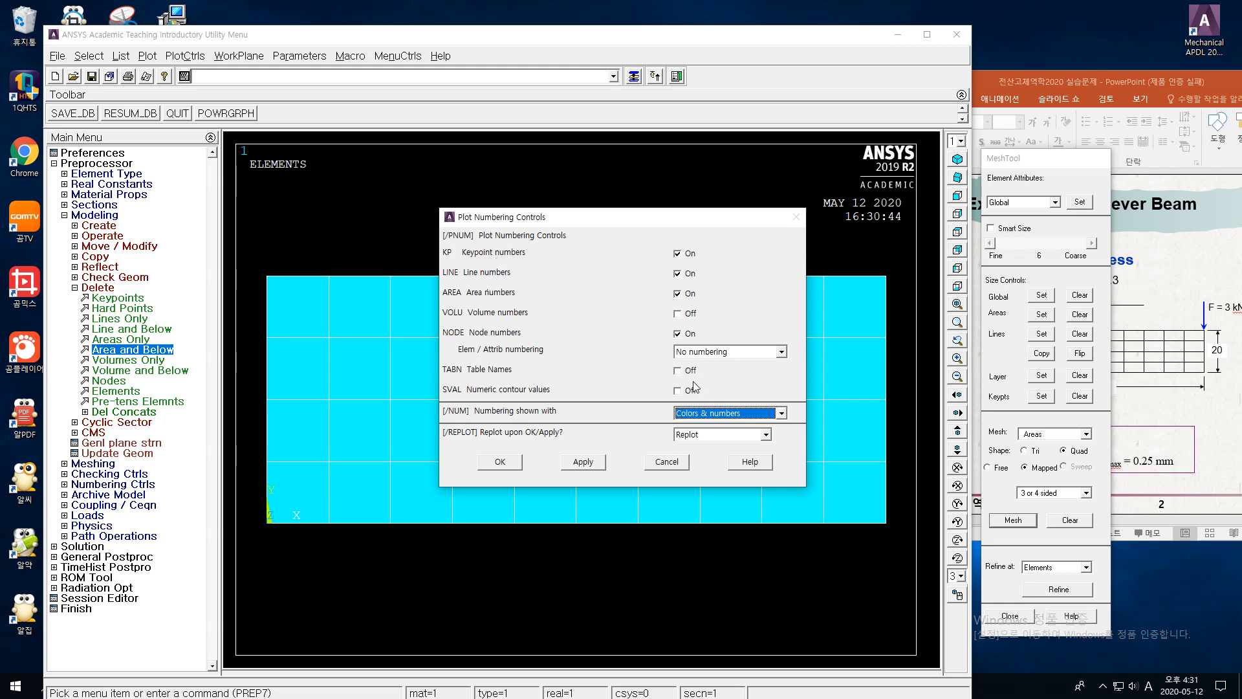
click(502, 461)
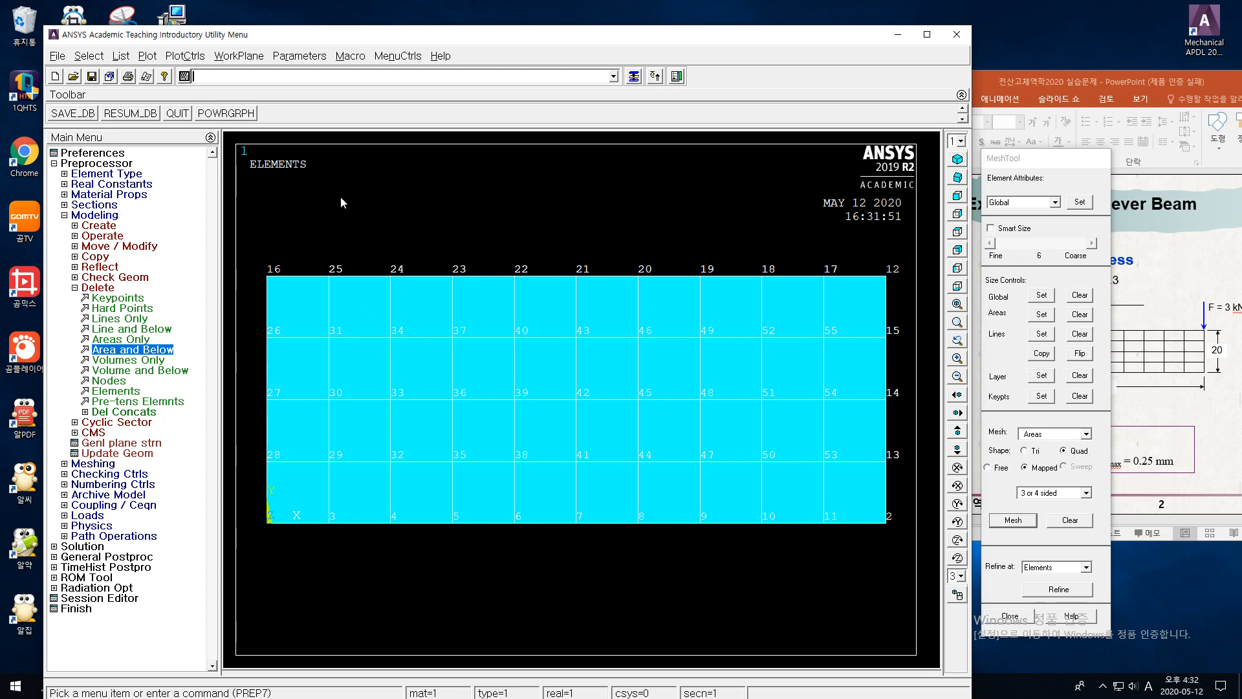
- Plot the numbered keypoints, followed by the numbered lines of the rectangle
click(150, 56)
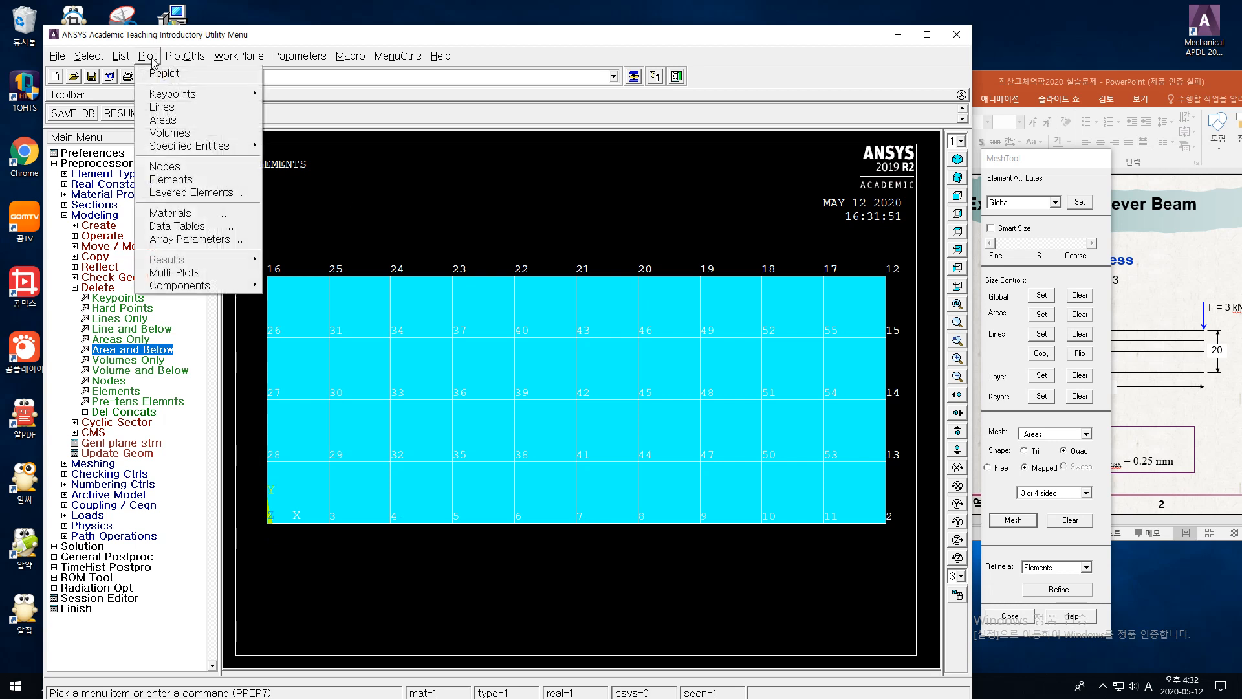
mouse_move(163, 98)
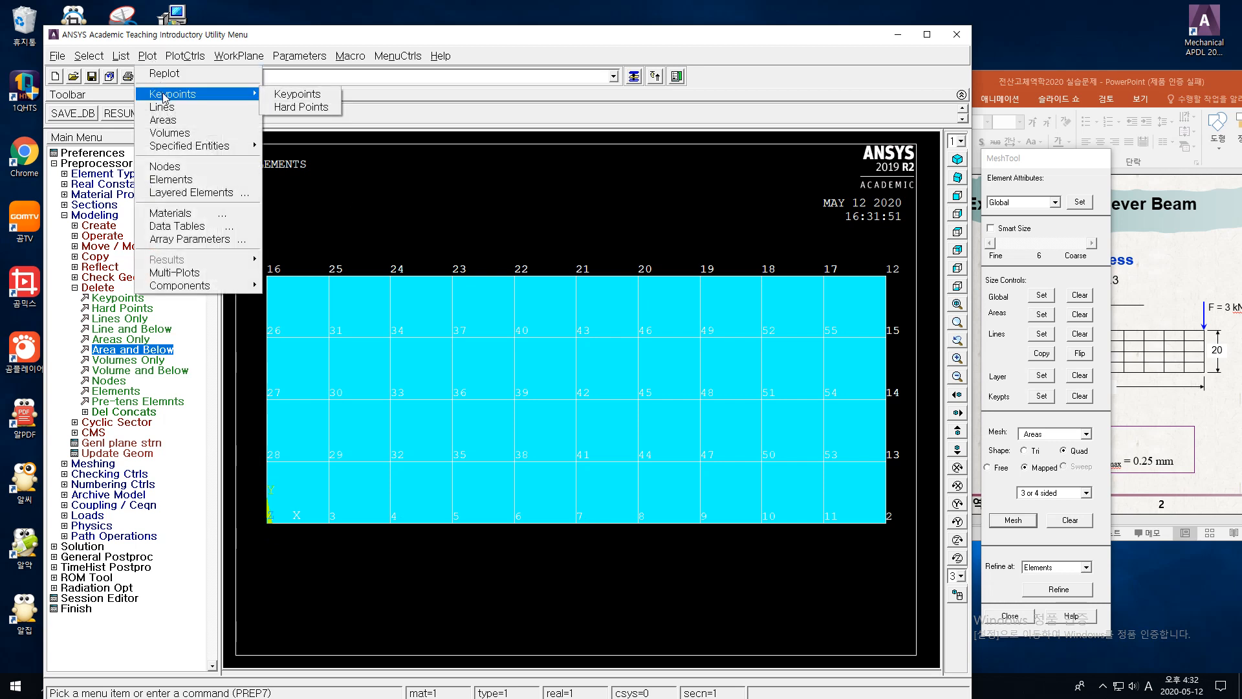
click(297, 94)
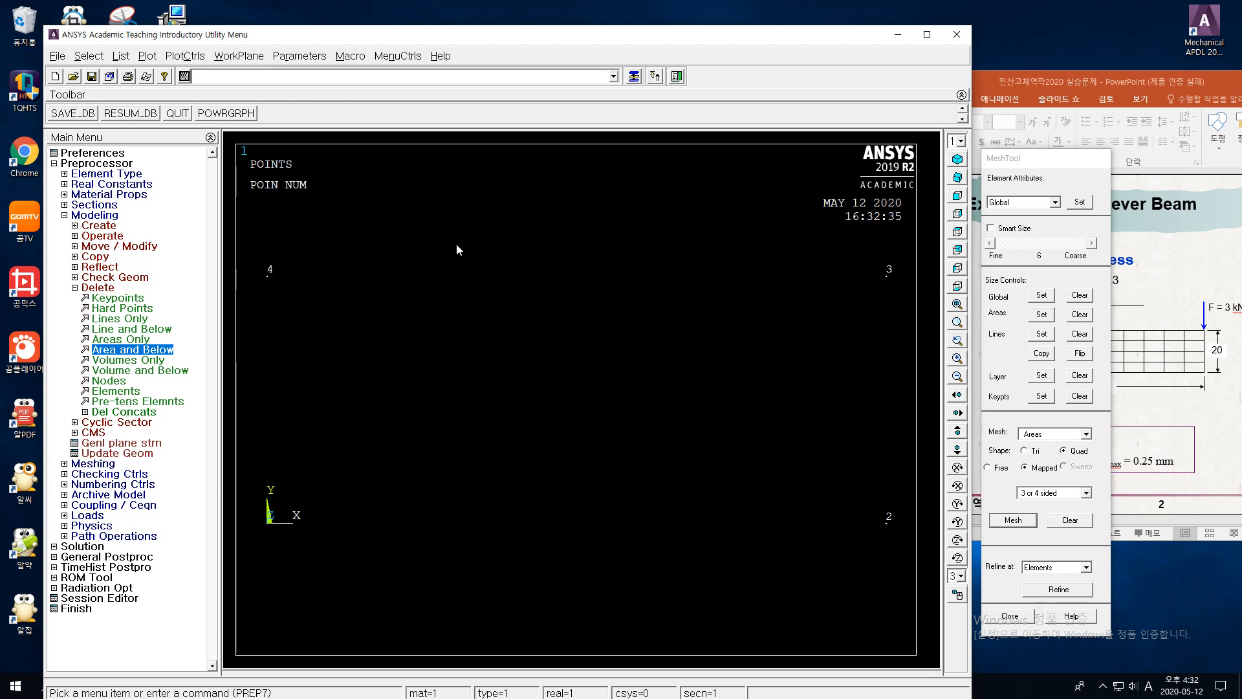
click(149, 57)
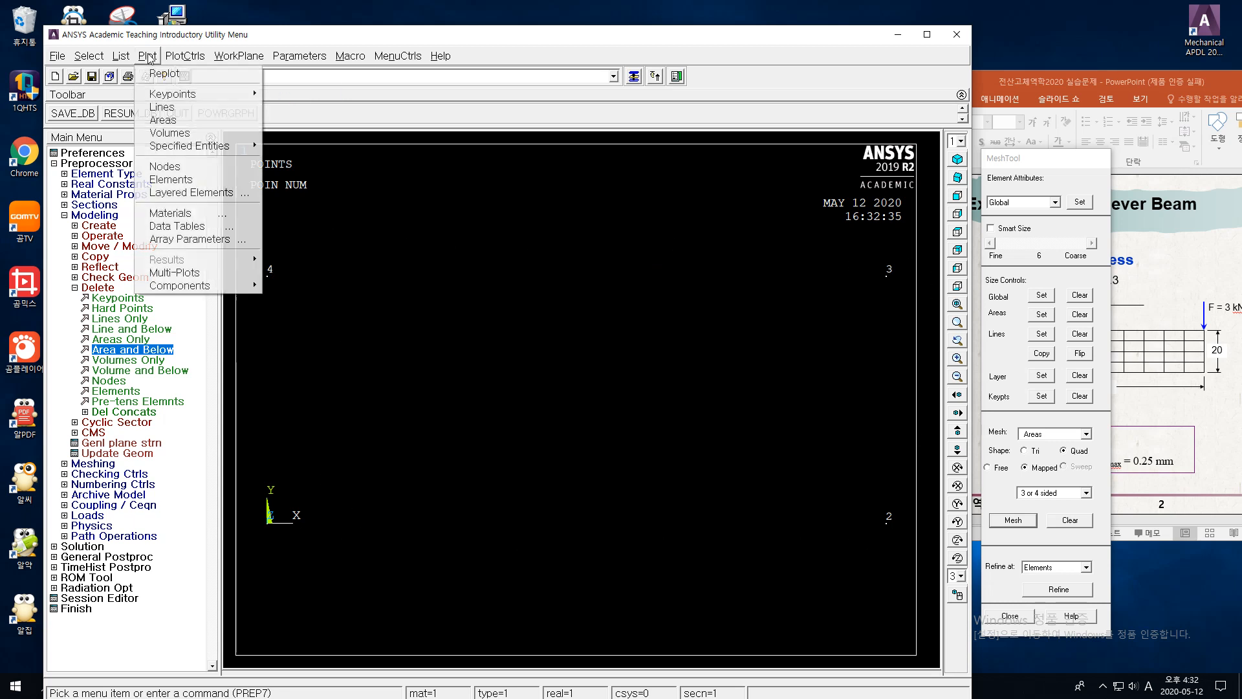
click(162, 107)
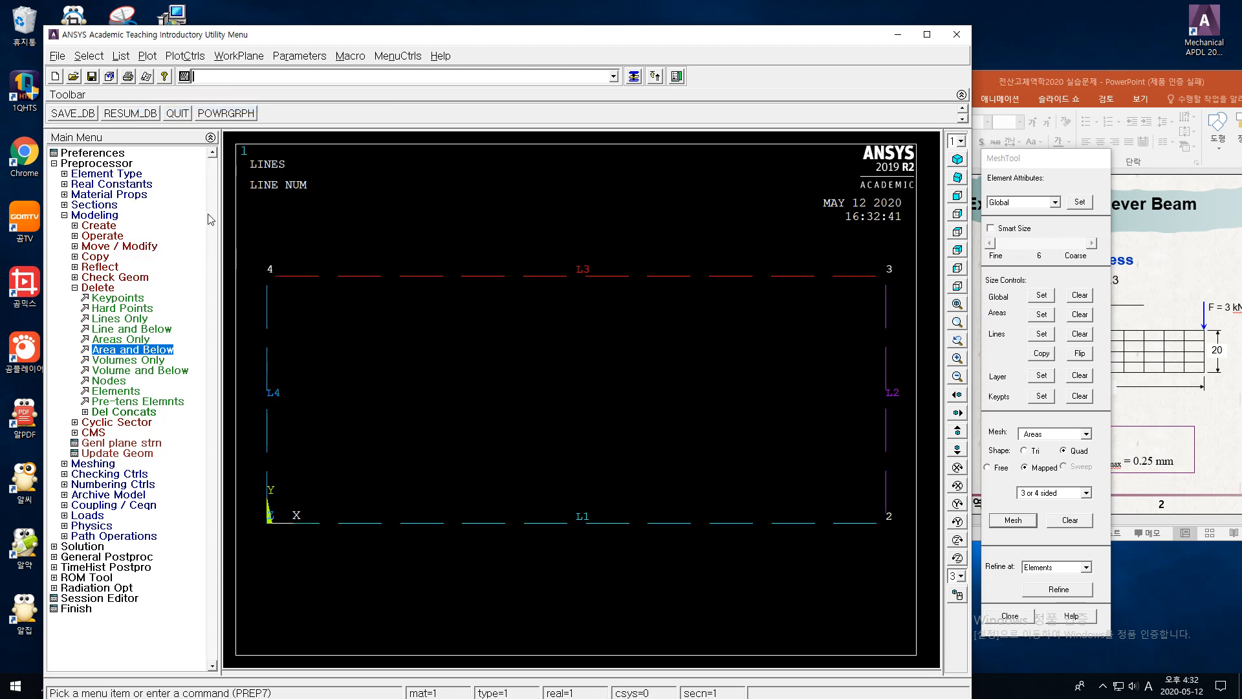
- Plot the numbered area, followed by the elements with their node numbers
click(148, 57)
click(163, 120)
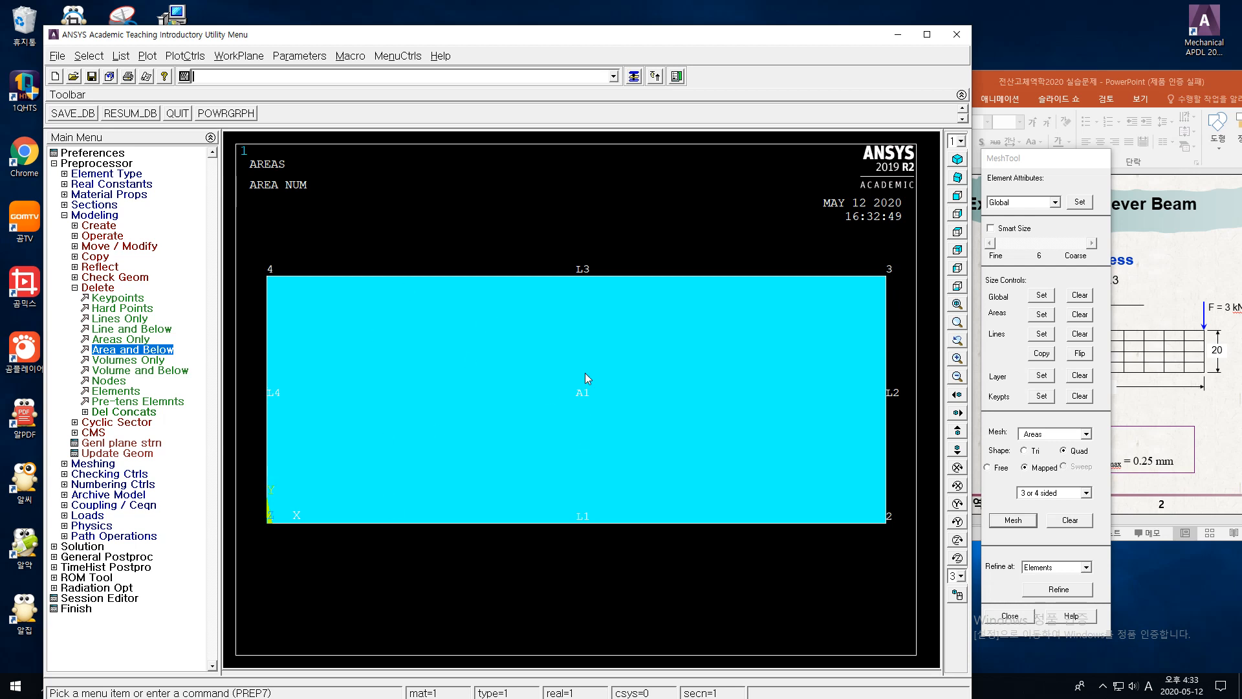
click(149, 57)
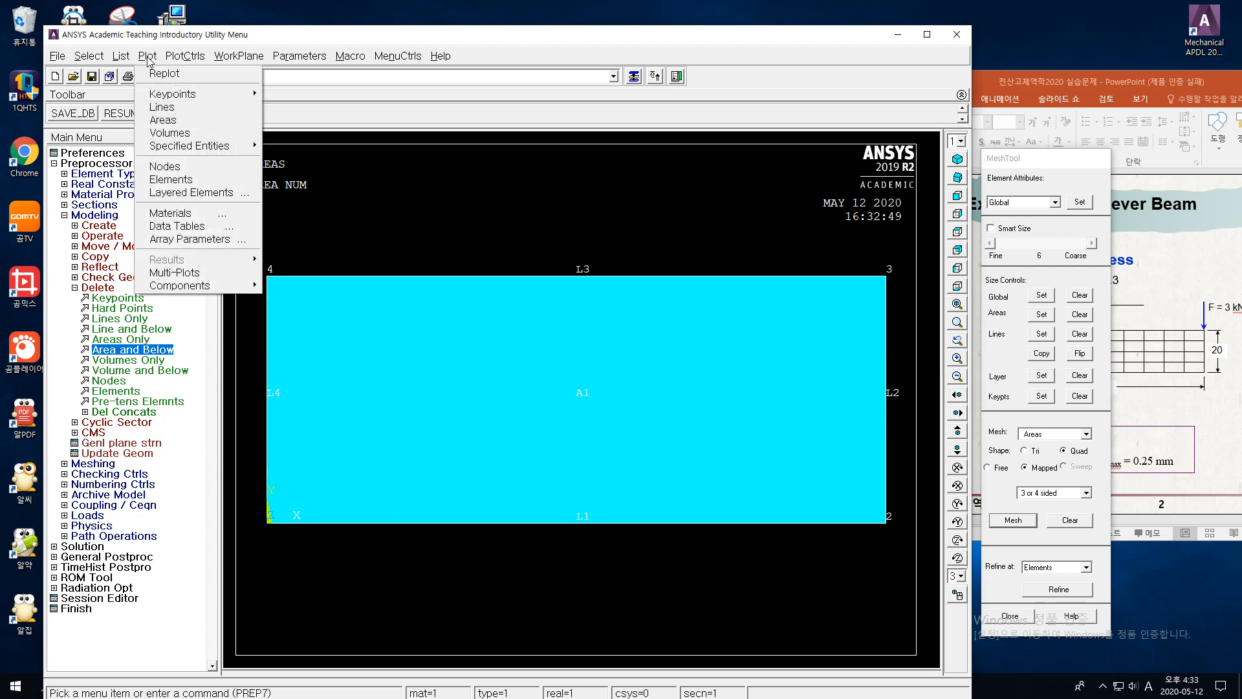
click(175, 183)
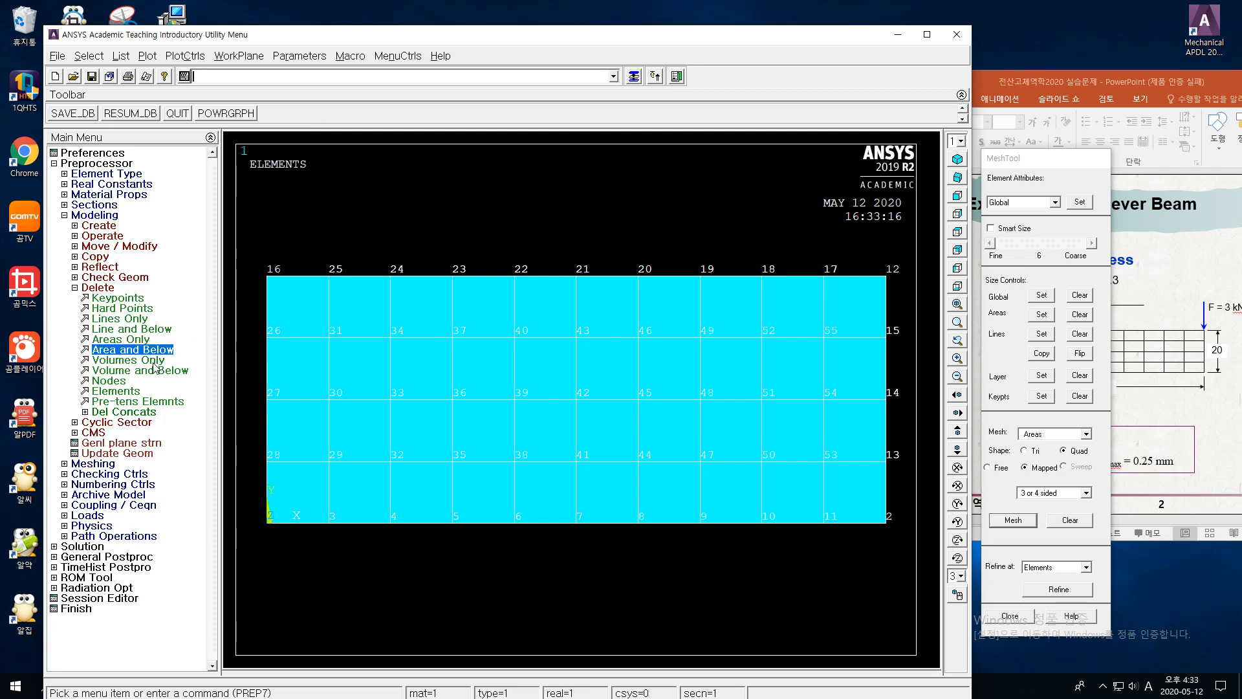
- Try to delete all of the beam's elements directly, using a box selection around the whole mesh
click(135, 393)
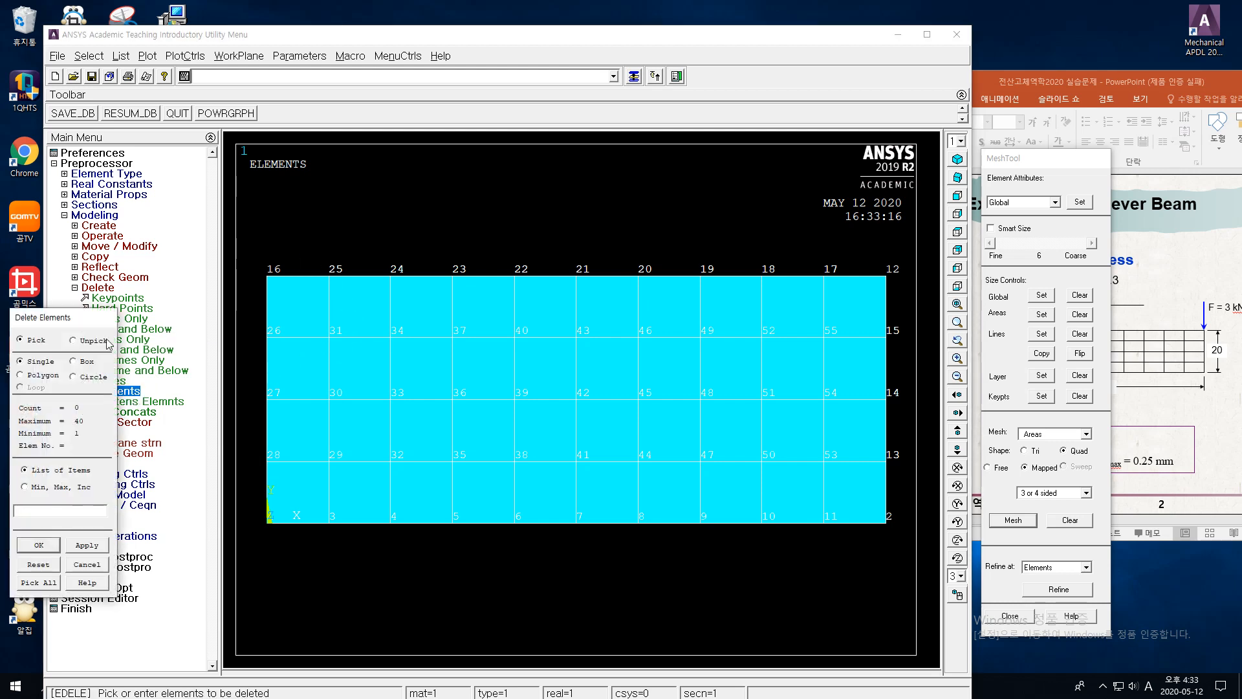
click(74, 361)
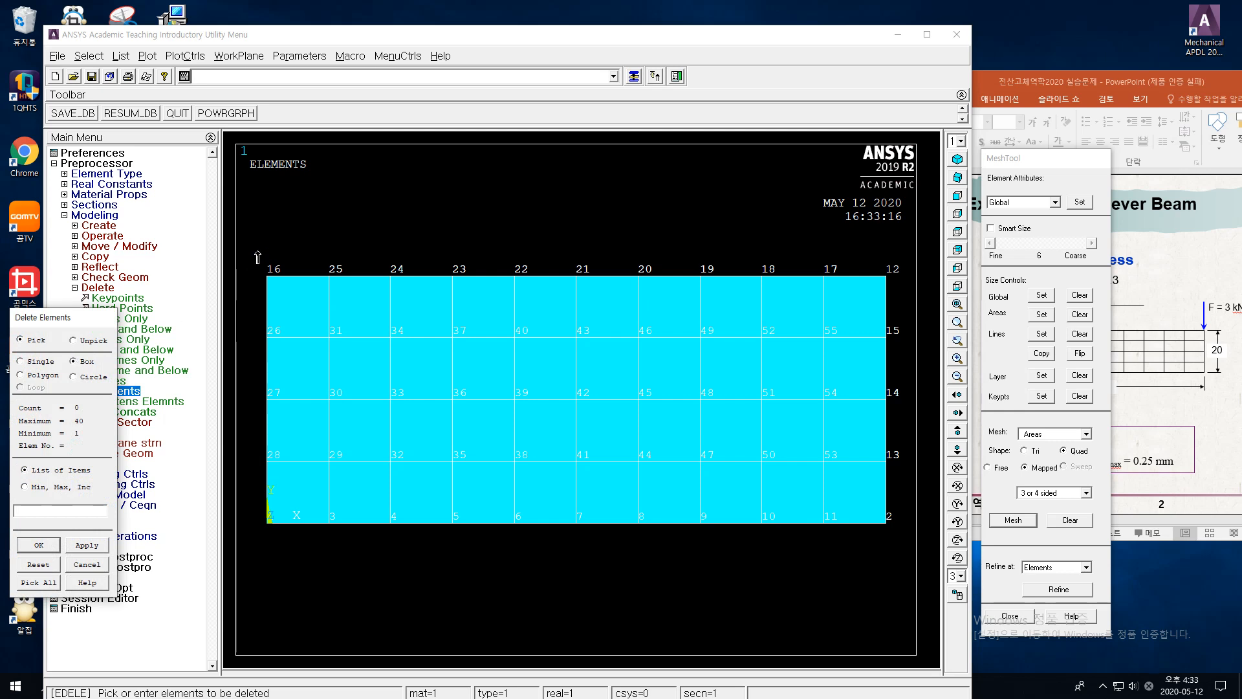
drag(256, 250, 910, 559)
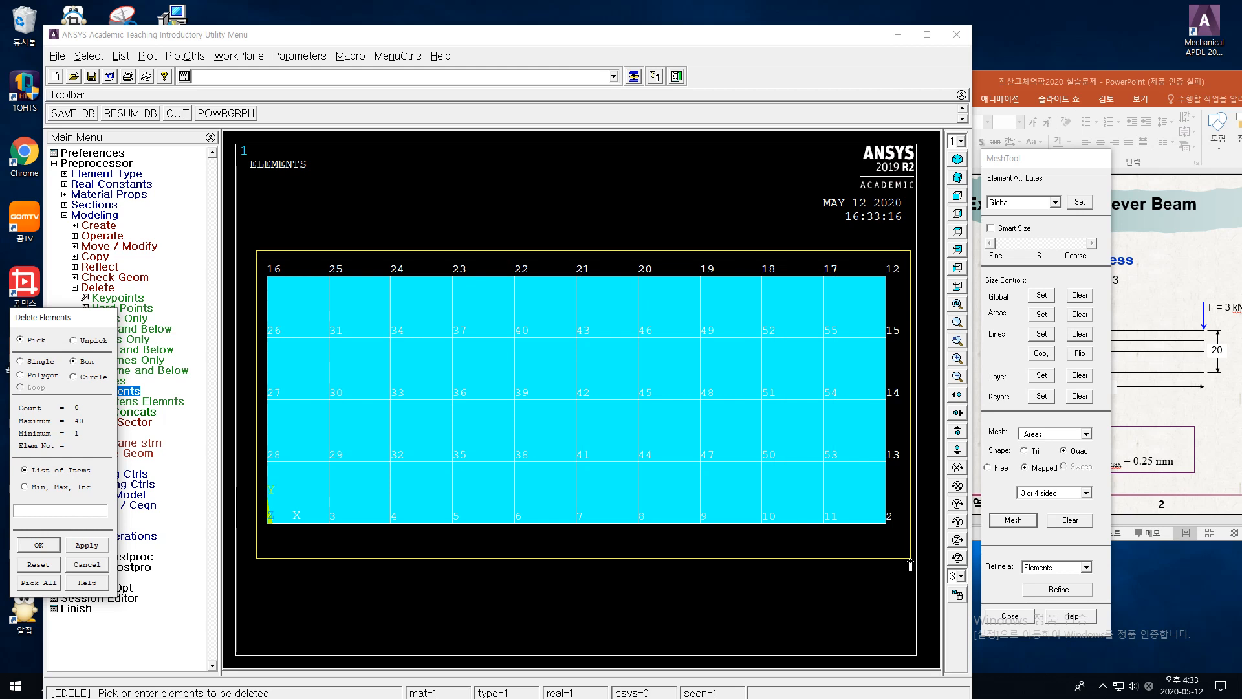
drag(911, 560, 911, 561)
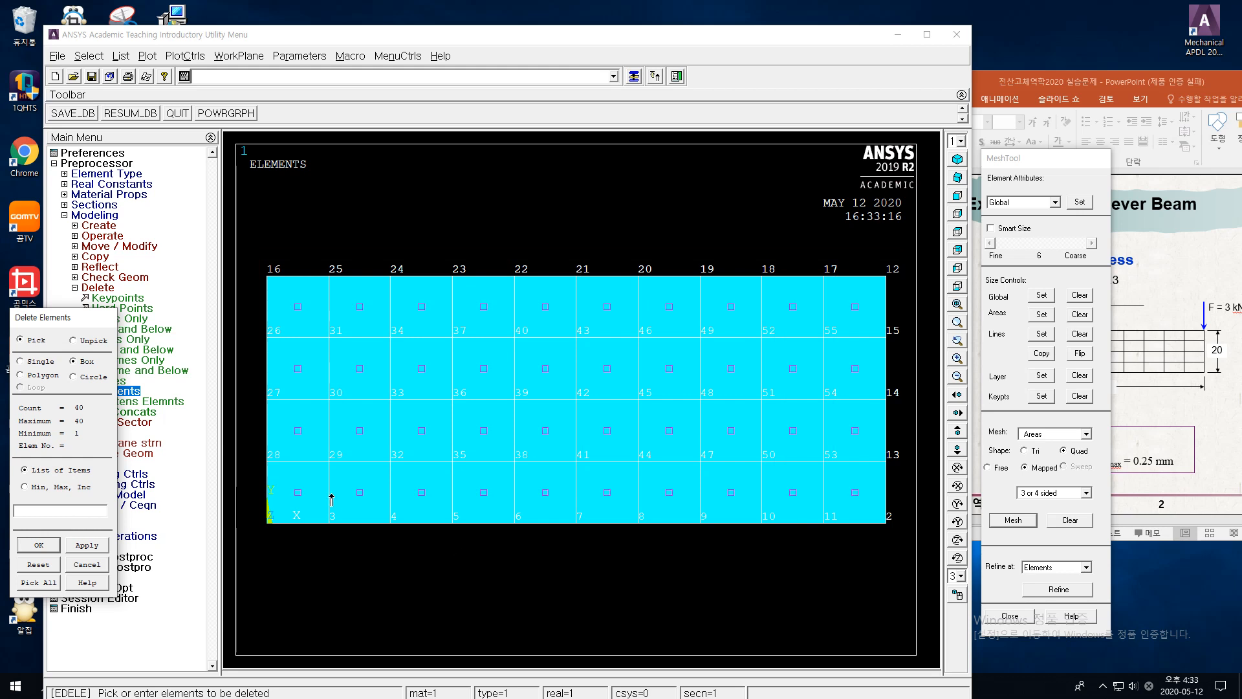
click(40, 545)
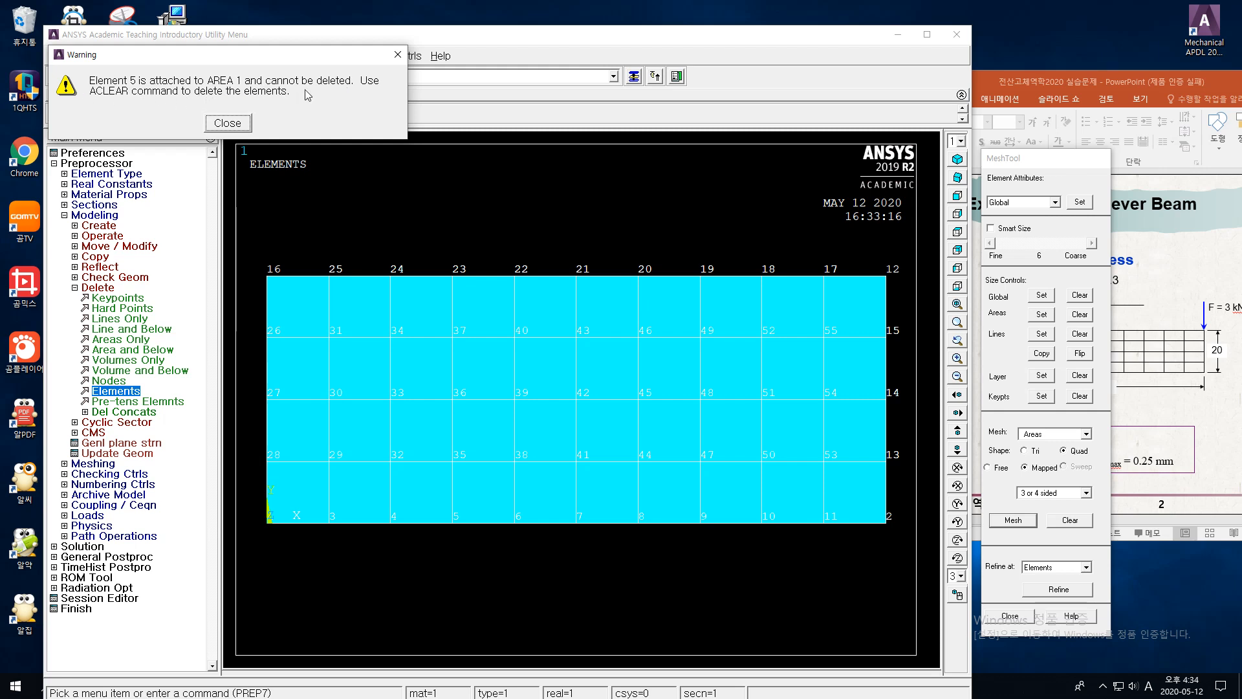
- Clear the mesh from the beam's area using the mesh Clear command for areas
click(228, 123)
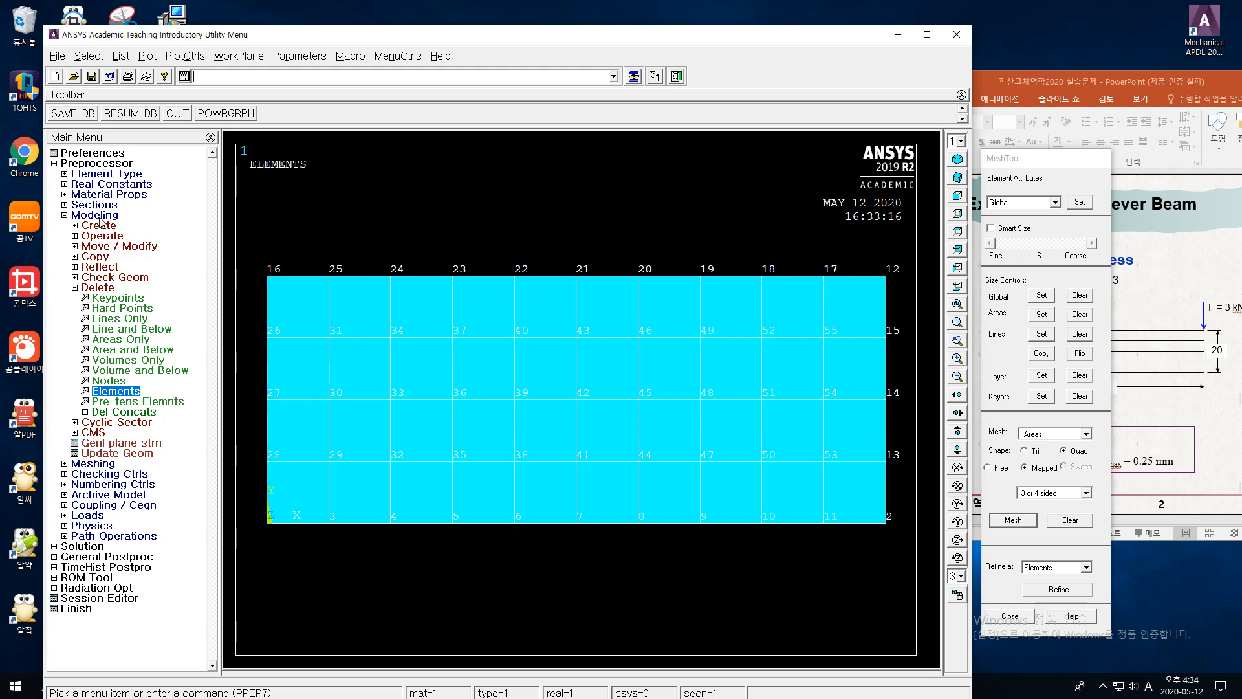
click(98, 465)
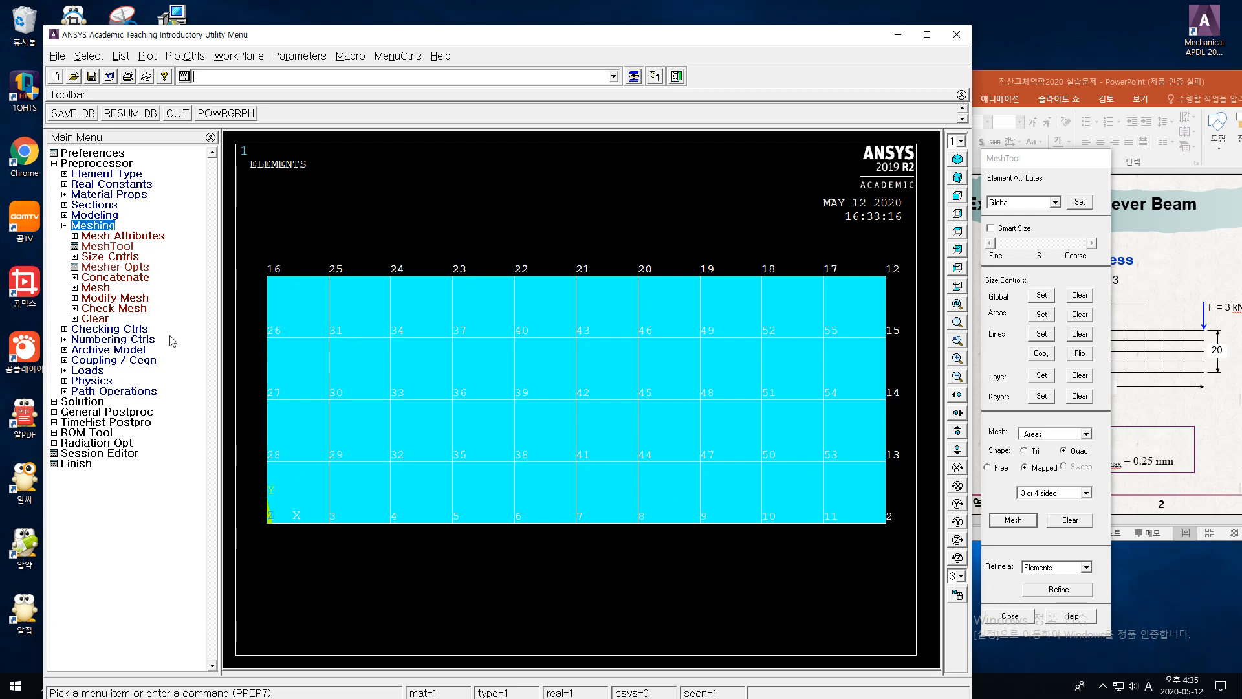
click(96, 319)
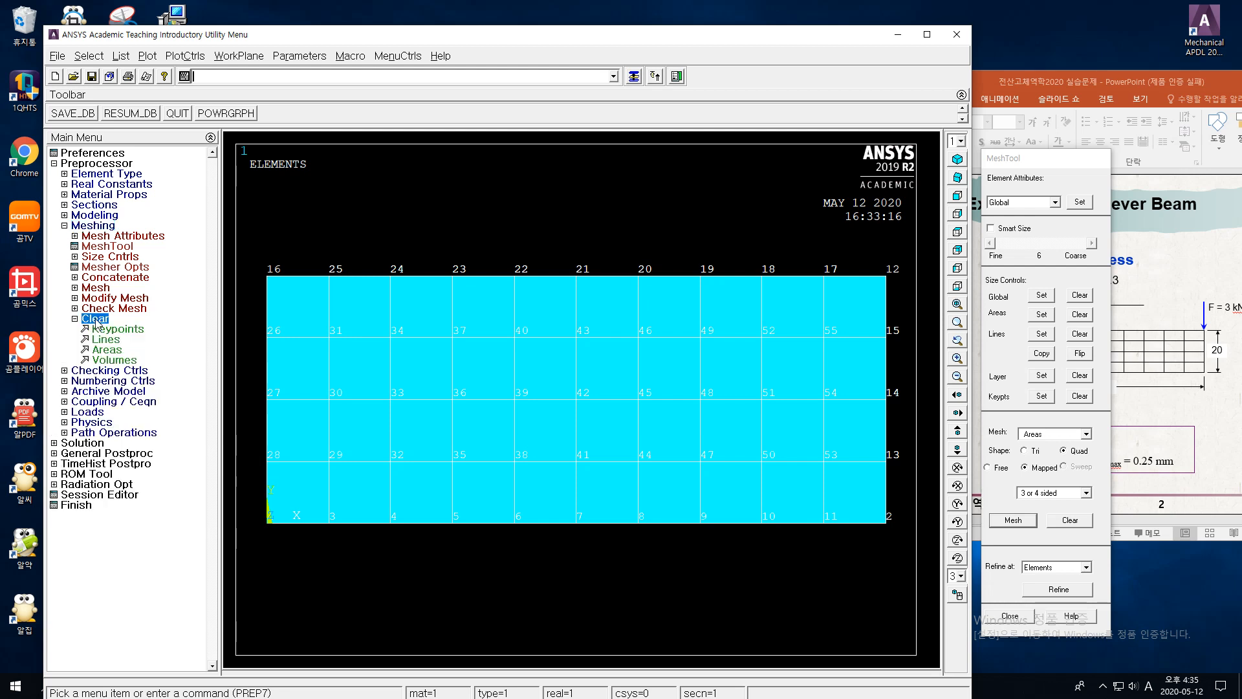
click(118, 352)
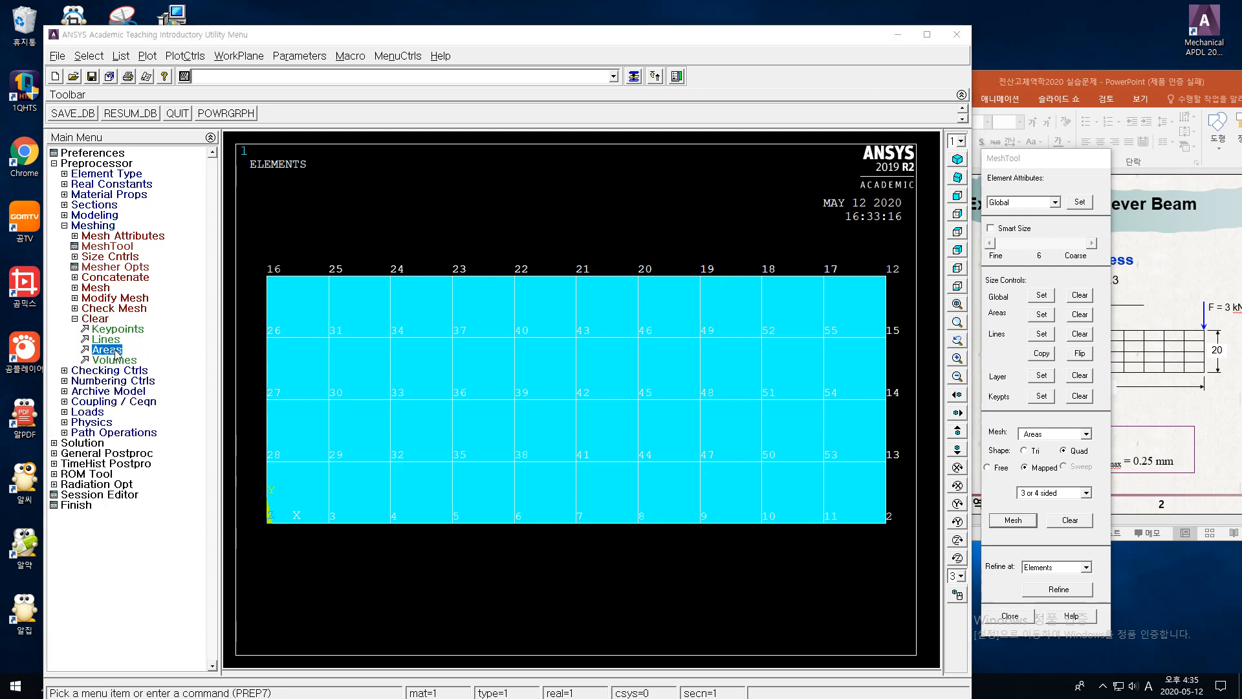
click(313, 309)
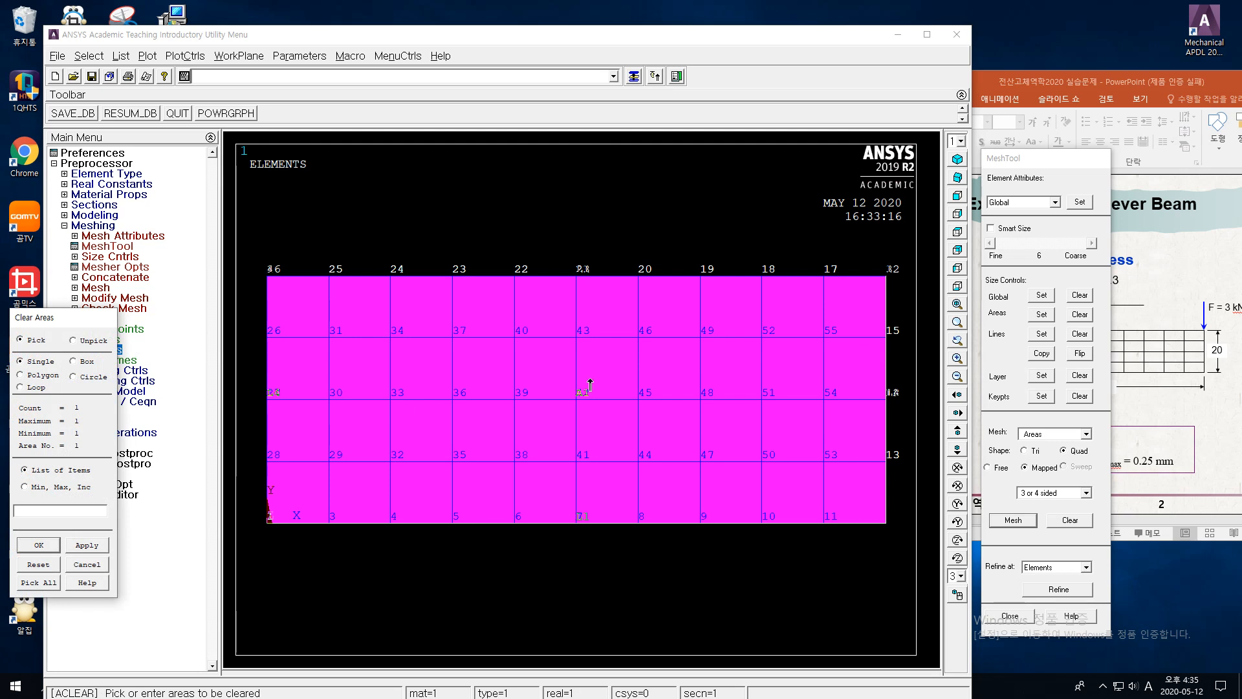
click(40, 545)
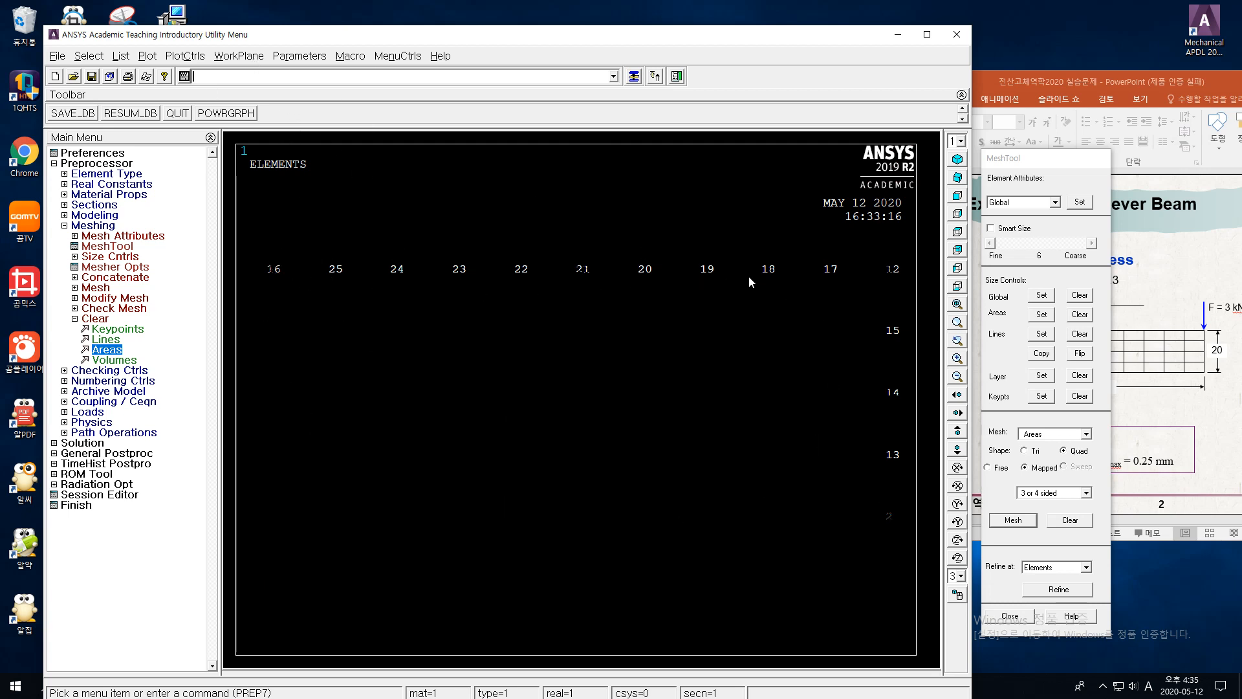
- Replot the display, dismiss the warning, and plot the areas
click(148, 56)
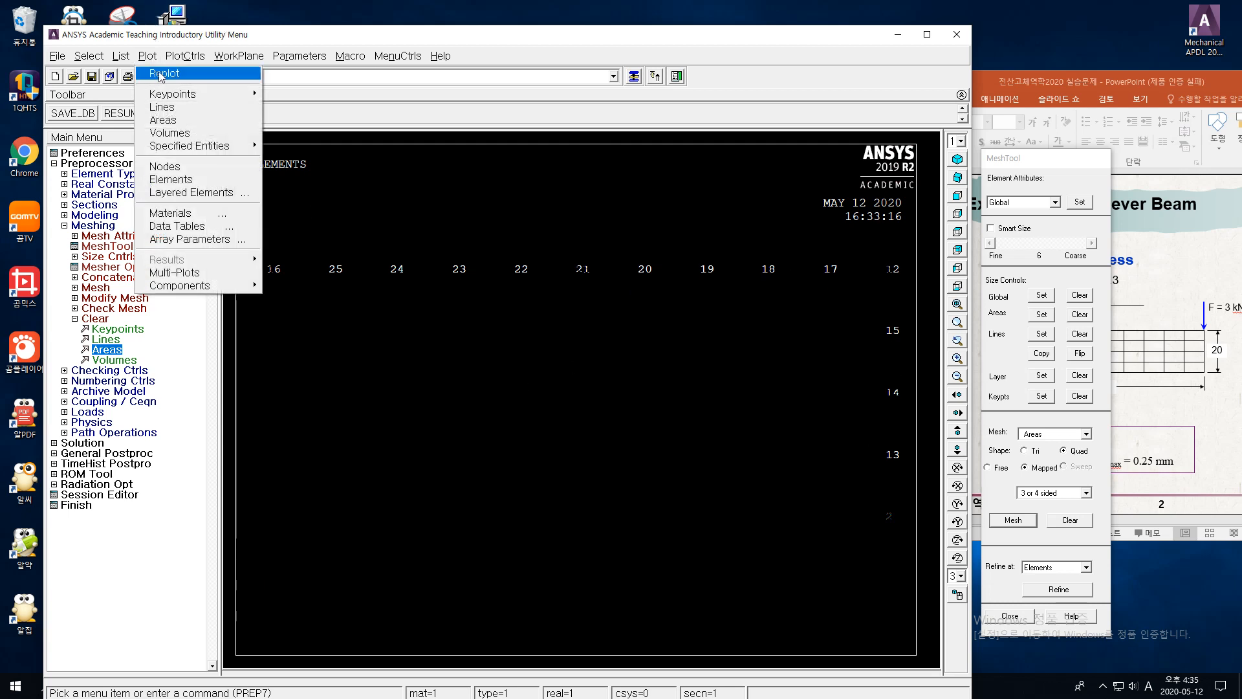
click(160, 75)
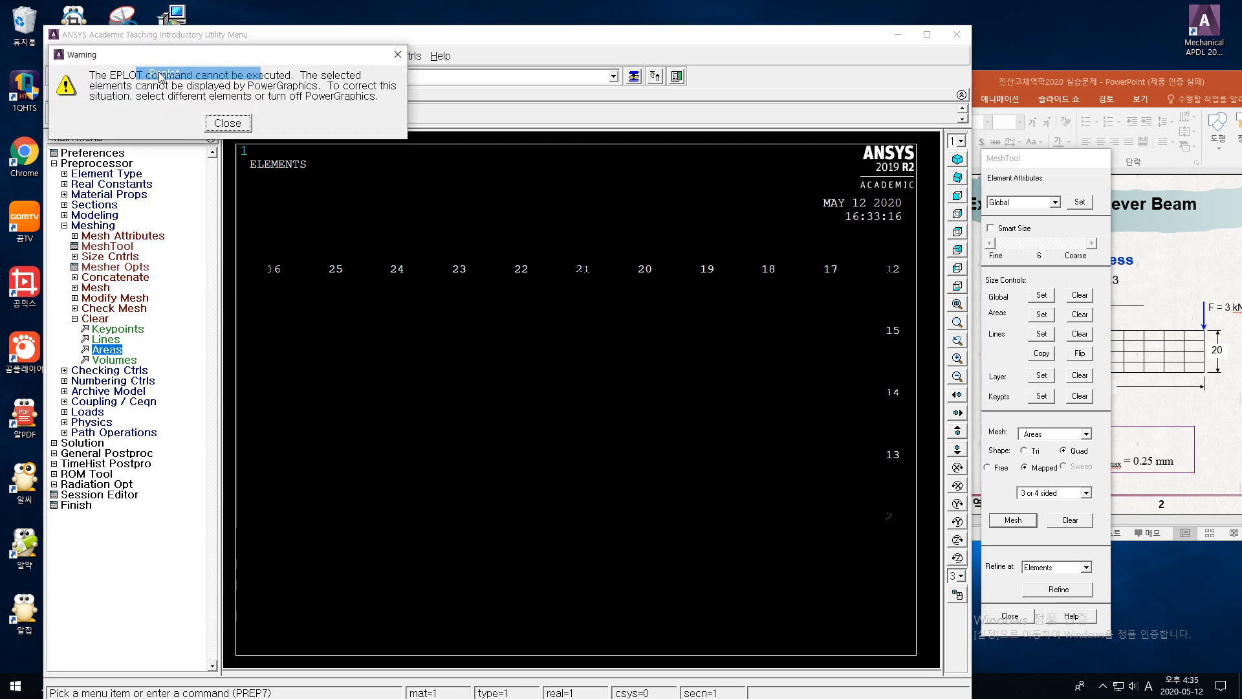
click(231, 123)
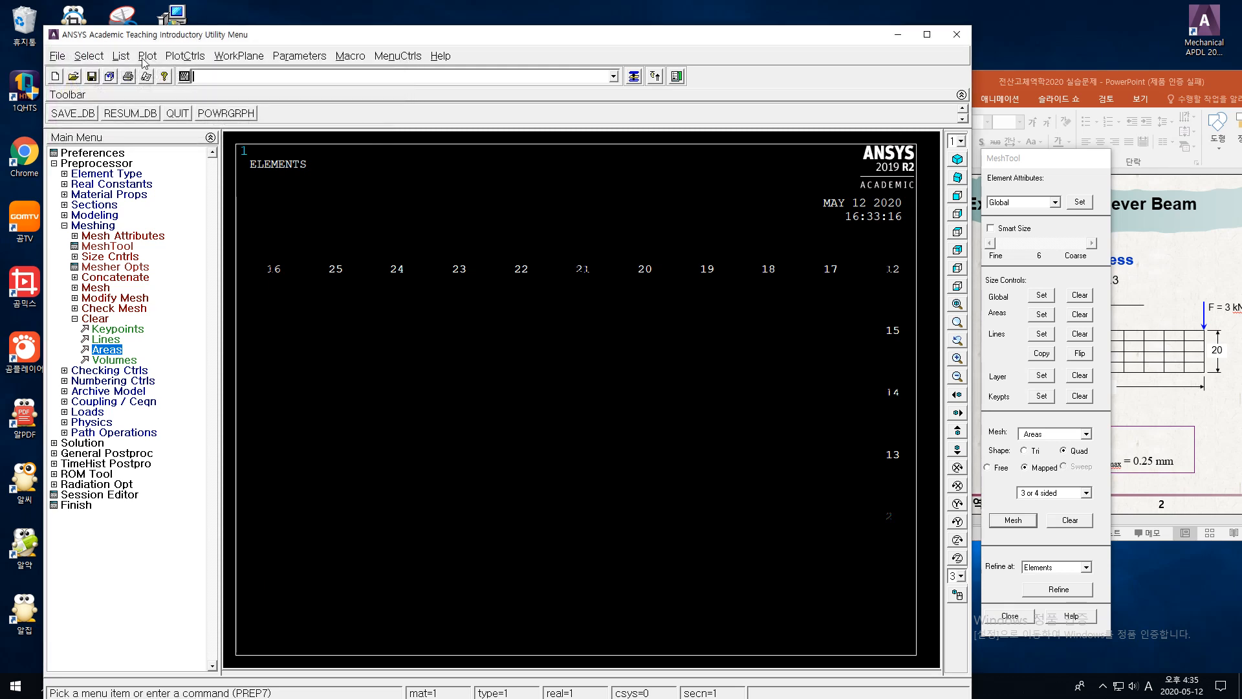
click(147, 56)
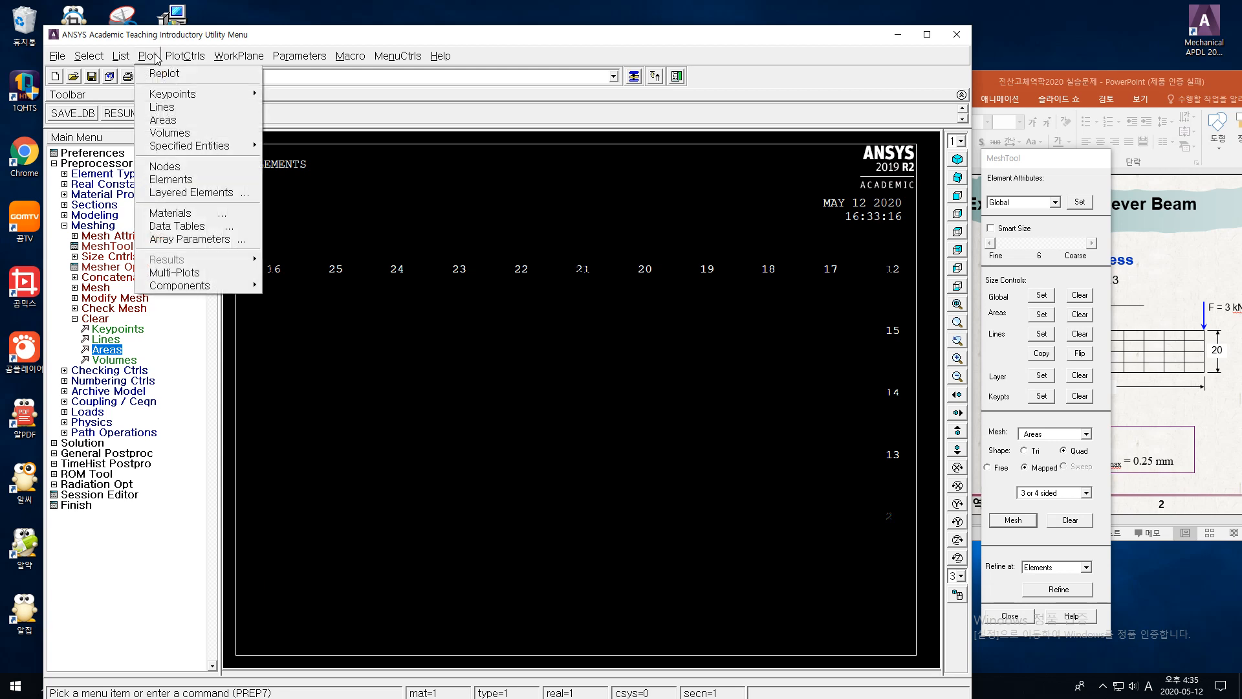
click(169, 120)
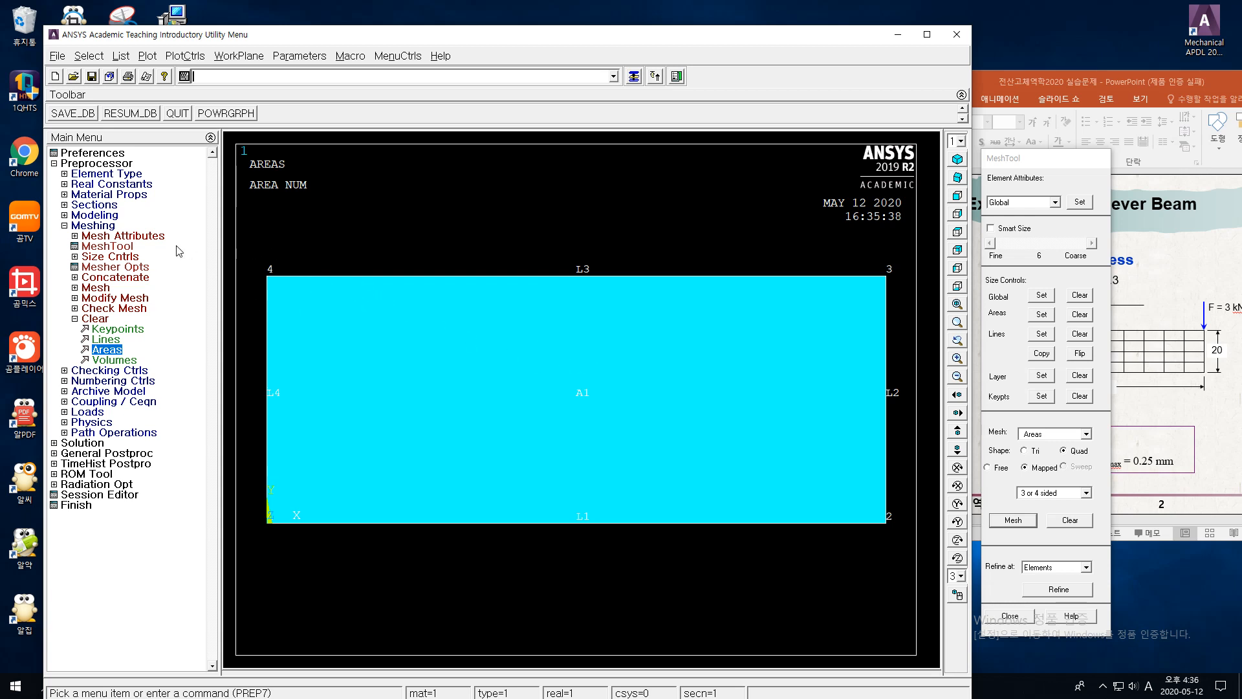
click(109, 217)
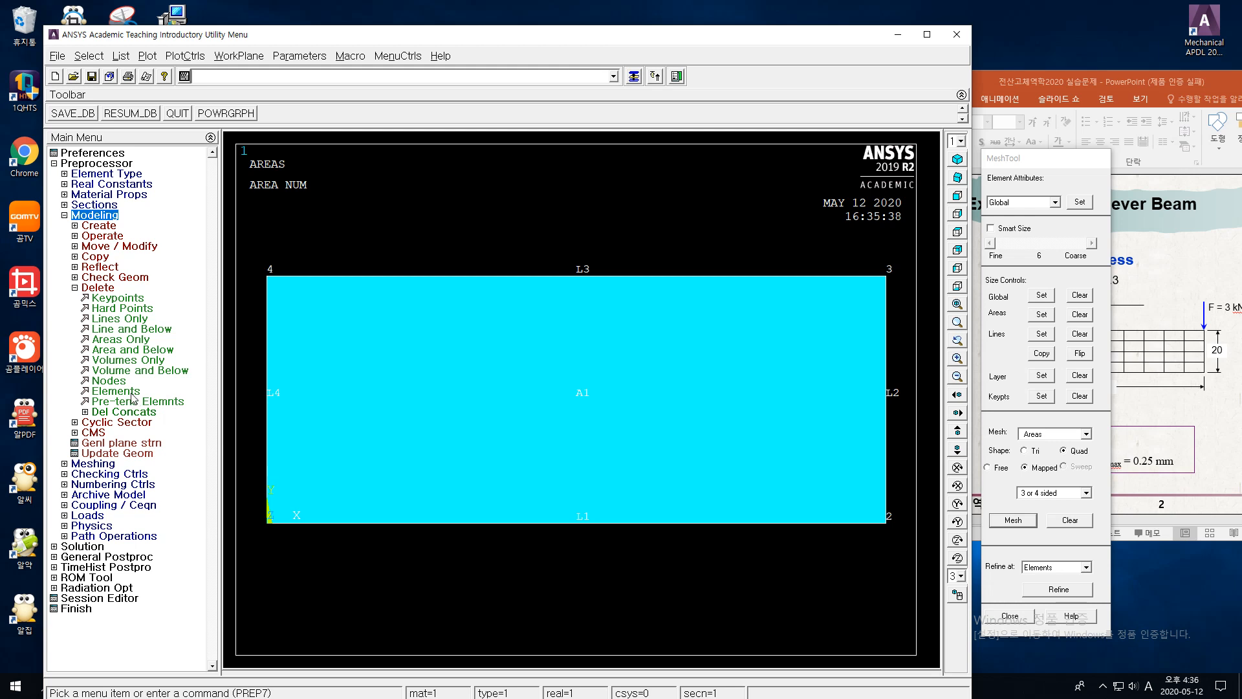
click(114, 462)
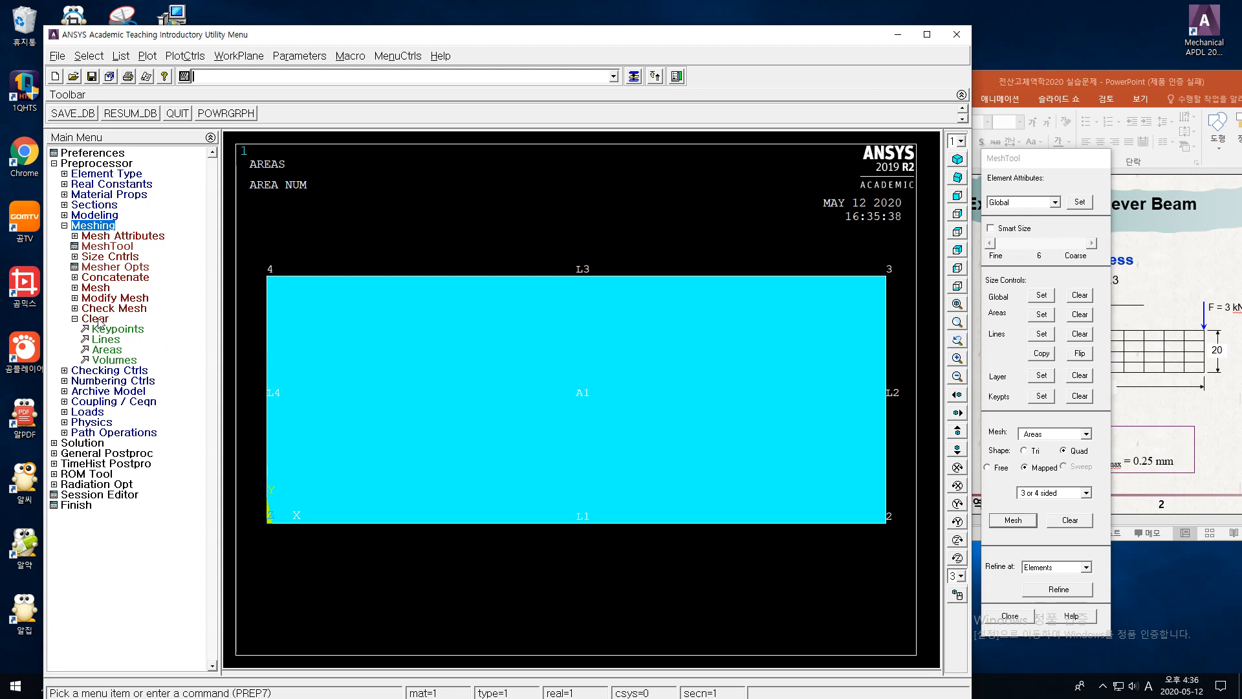
click(116, 352)
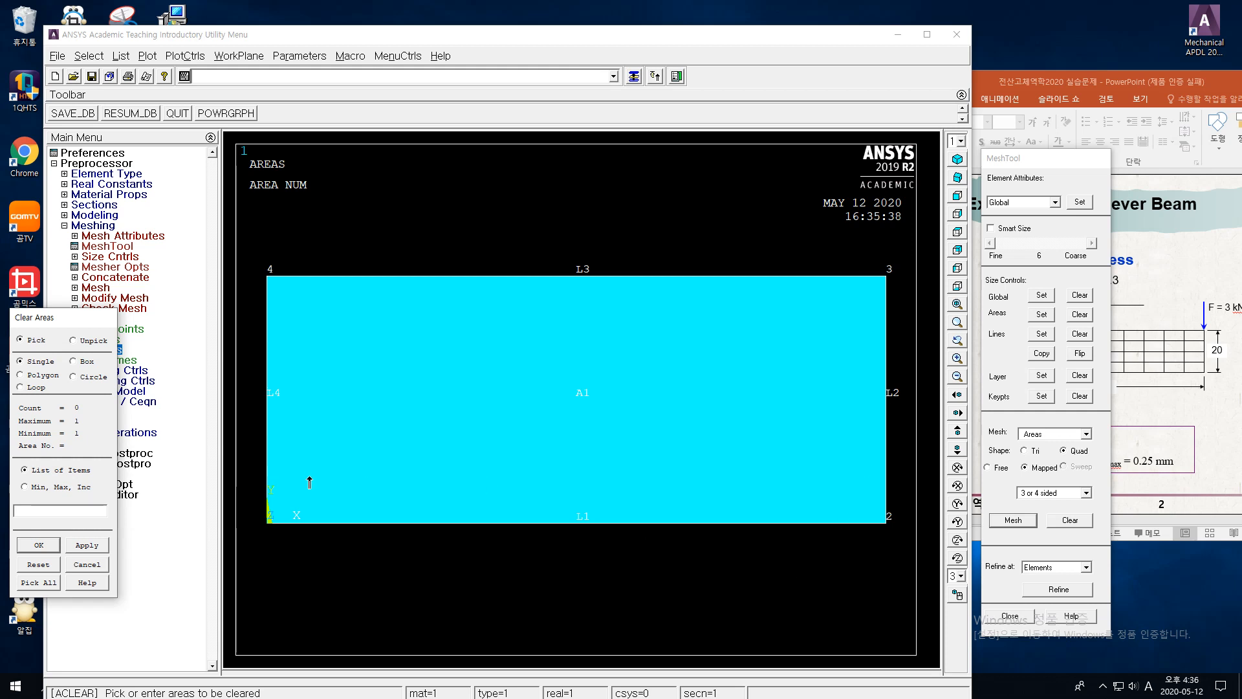
click(42, 547)
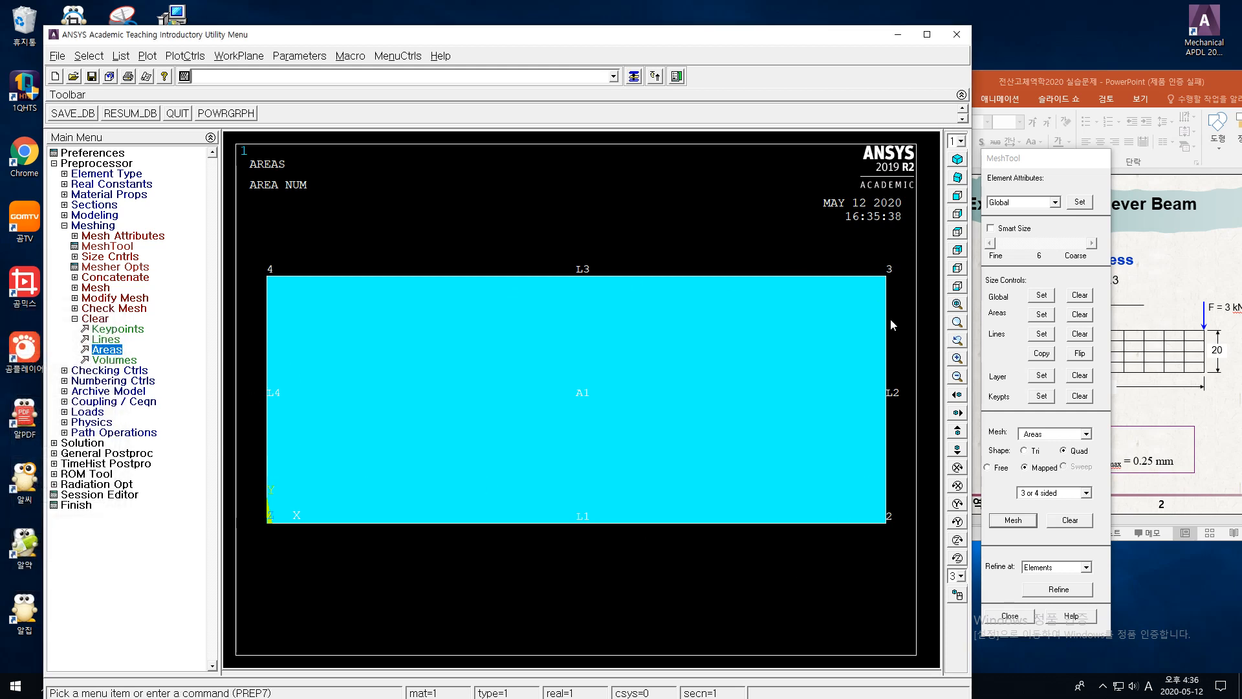
- Delete the beam's rectangular area together with its lines and keypoints using Area and Below
click(100, 216)
click(110, 287)
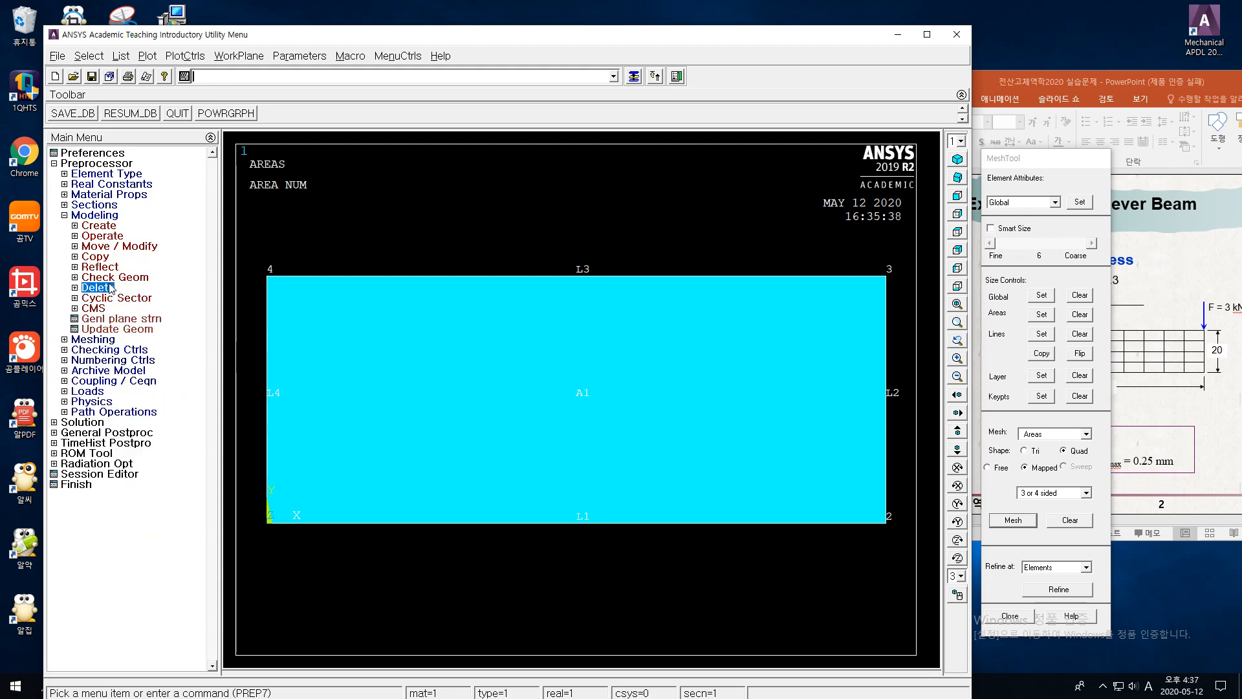
click(109, 289)
click(154, 350)
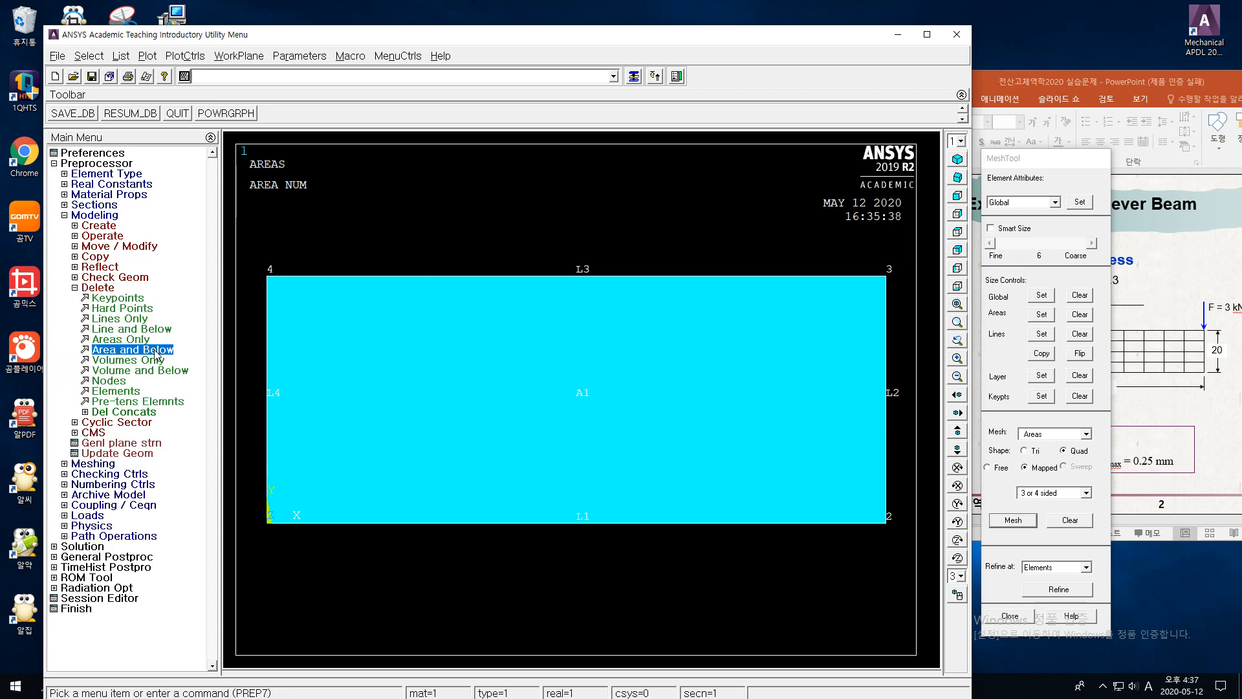
click(425, 360)
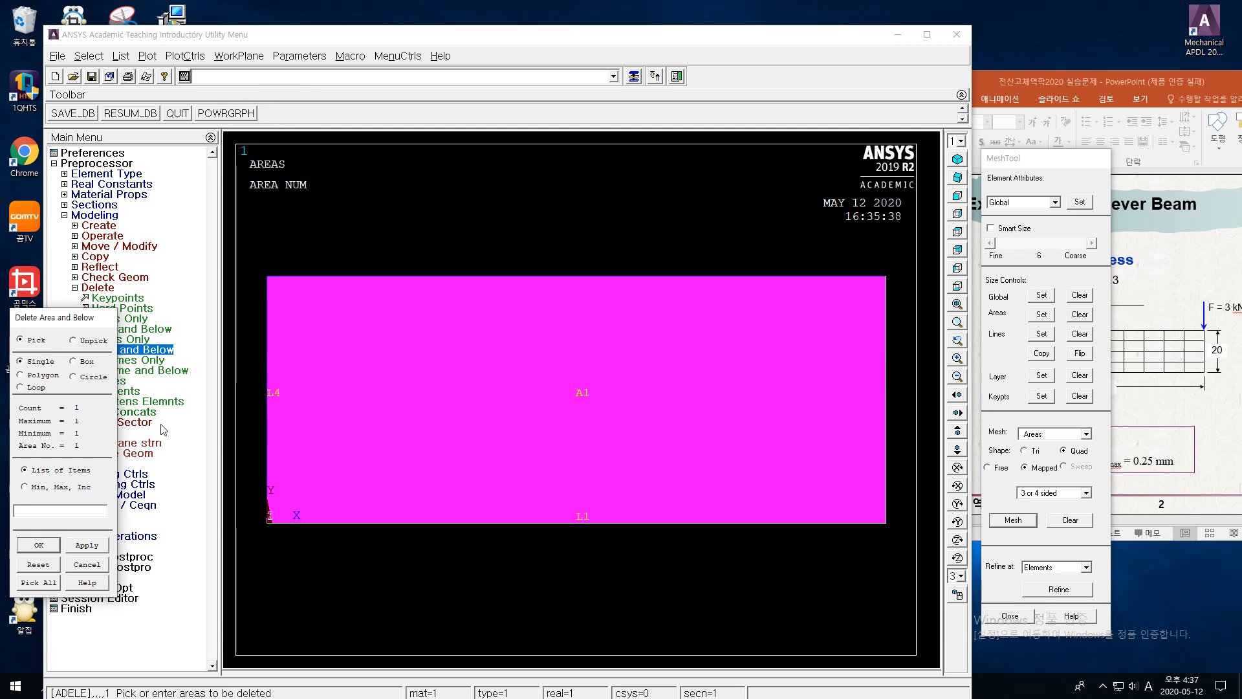
click(41, 547)
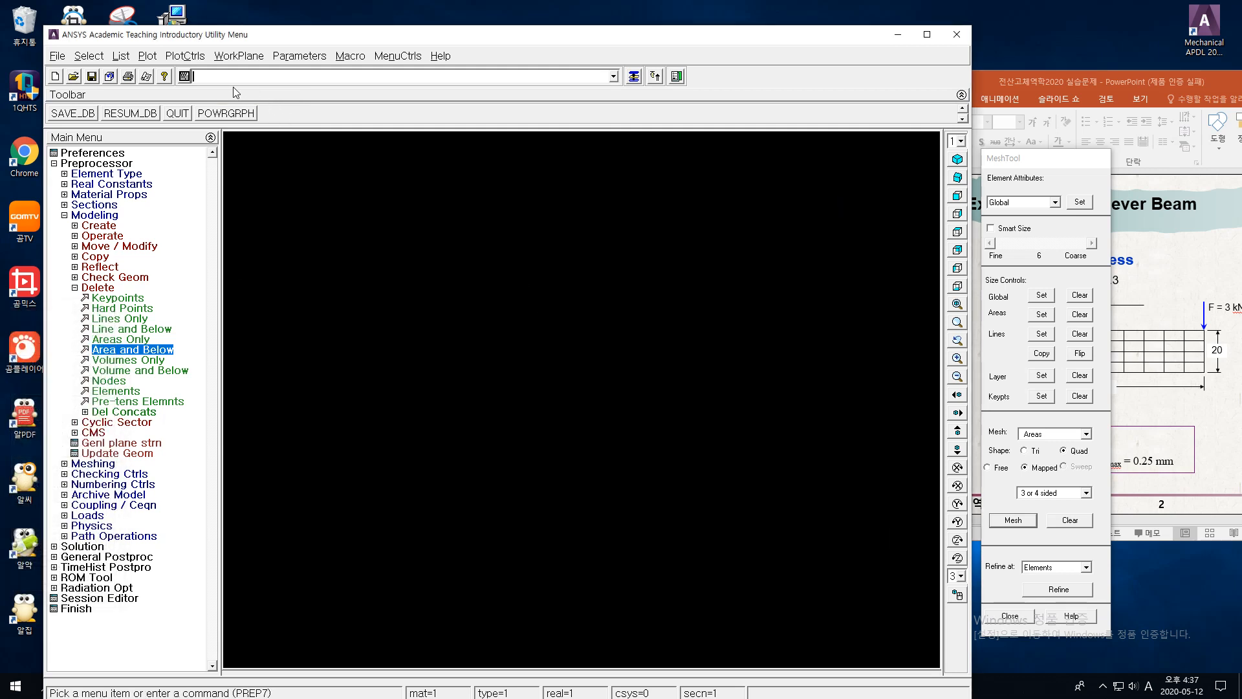
- Check that the model is empty by plotting the keypoints, volumes and elements
click(154, 57)
mouse_move(165, 99)
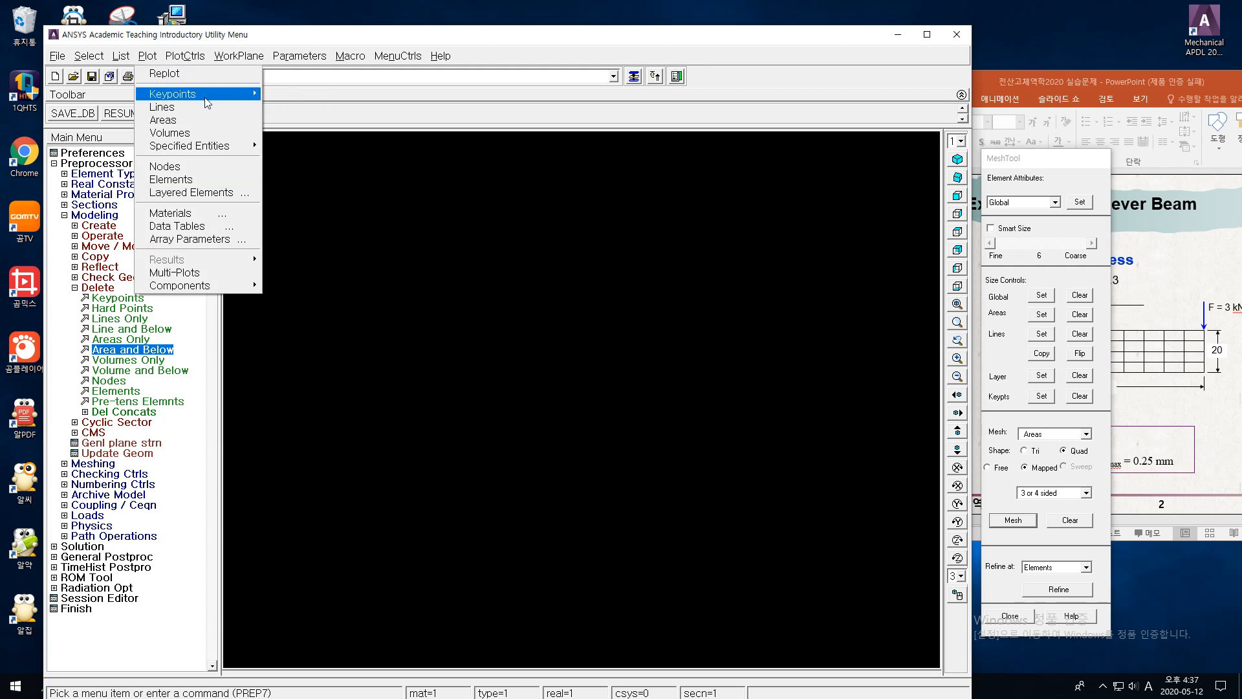
click(288, 94)
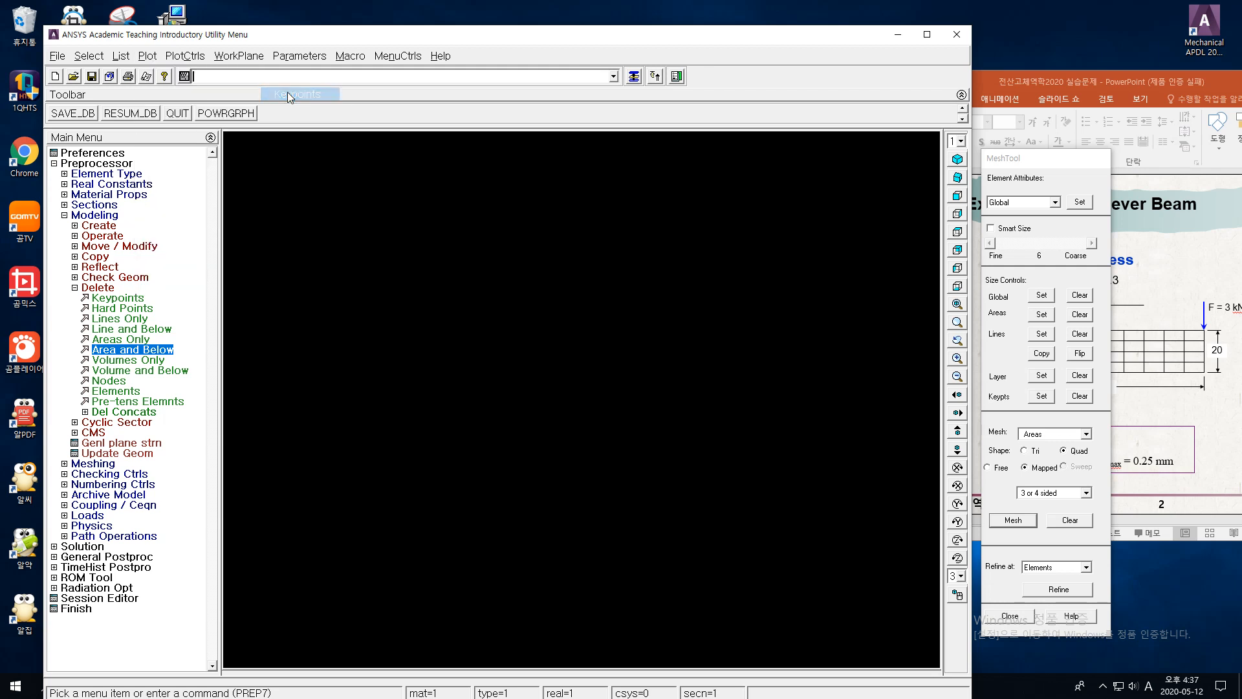
click(151, 60)
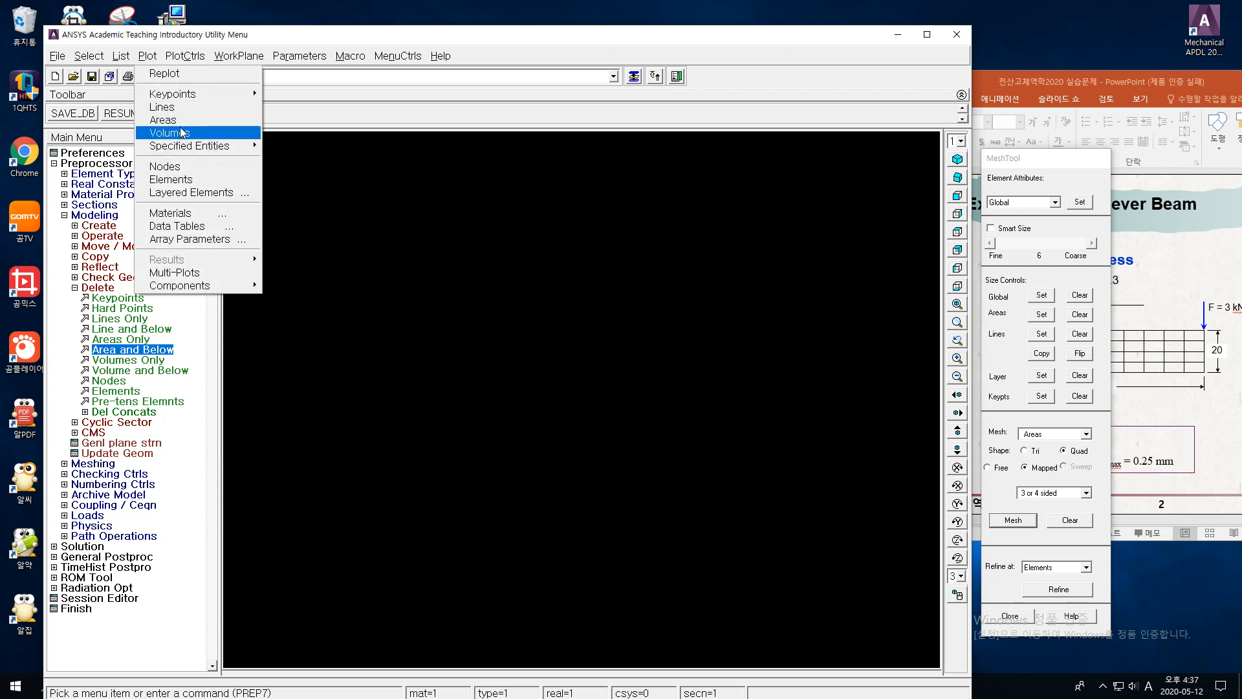
click(181, 133)
click(150, 59)
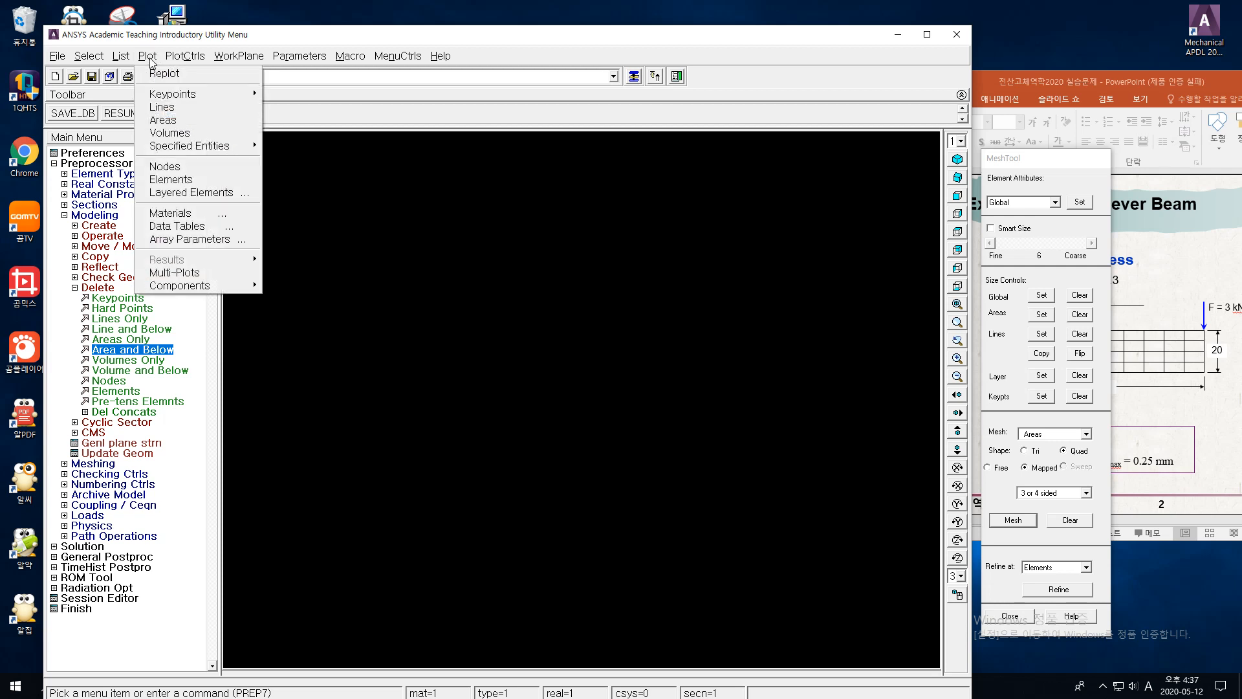
click(194, 181)
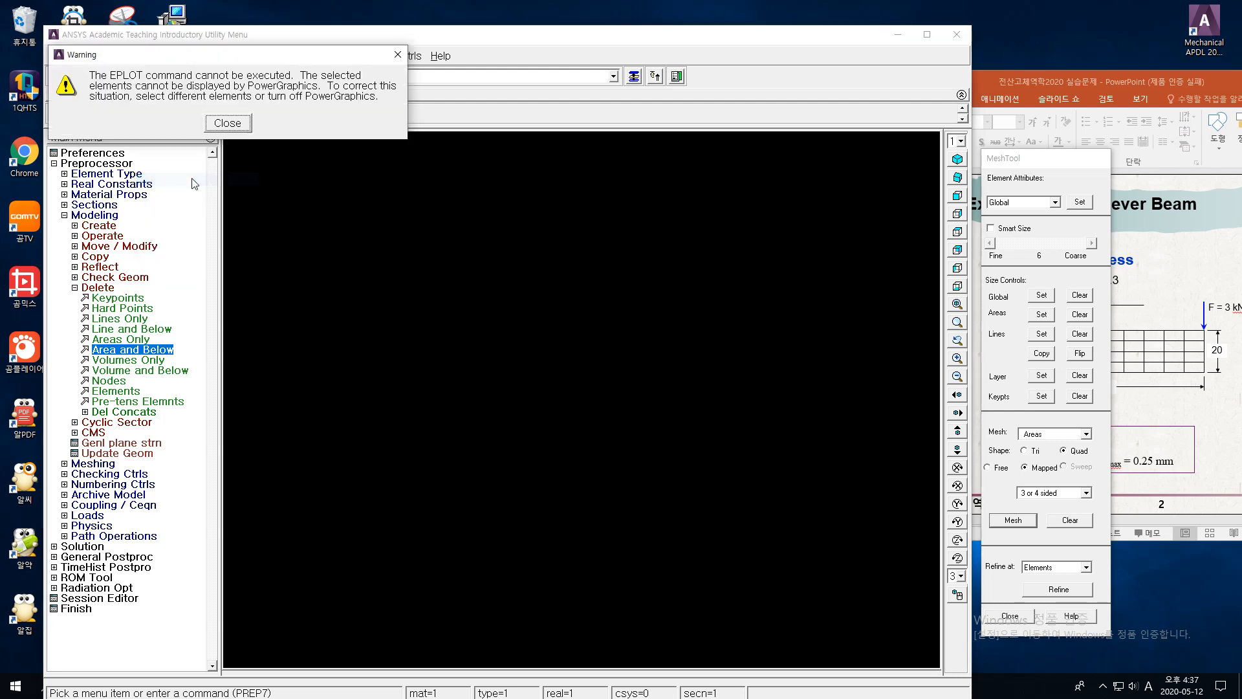
click(227, 123)
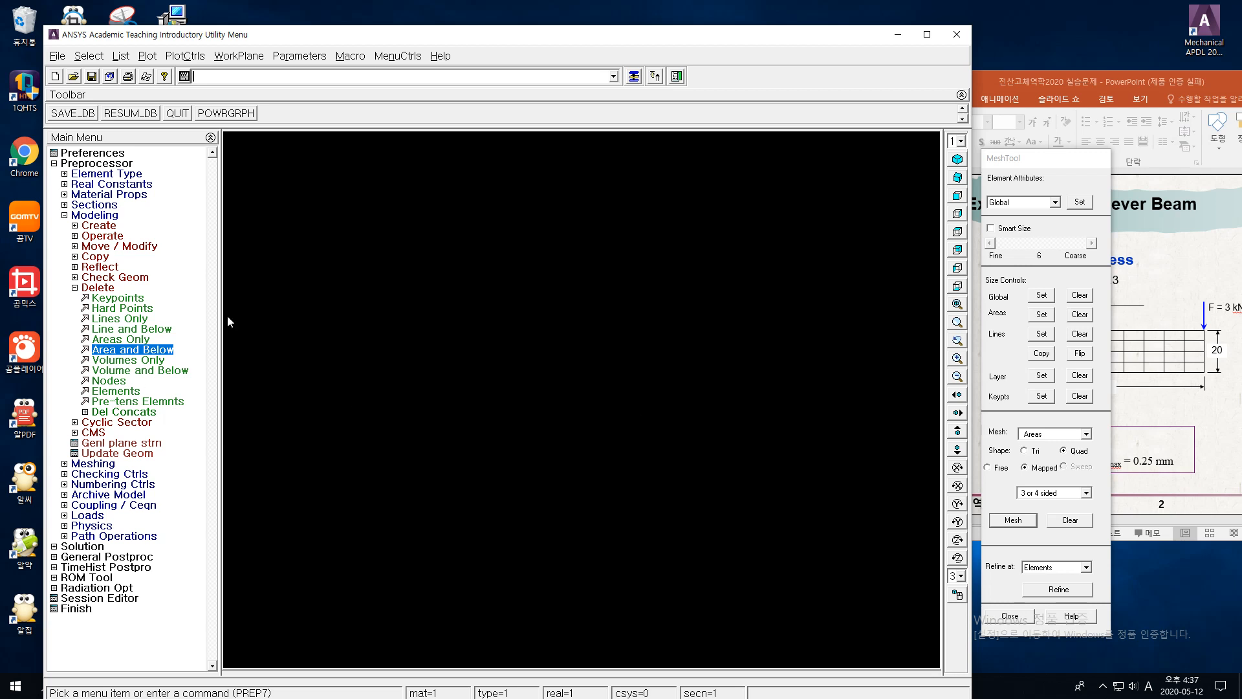
- Create a rectangle by dimensions with X from 0 to 100 and Y from 0 to 20
click(100, 225)
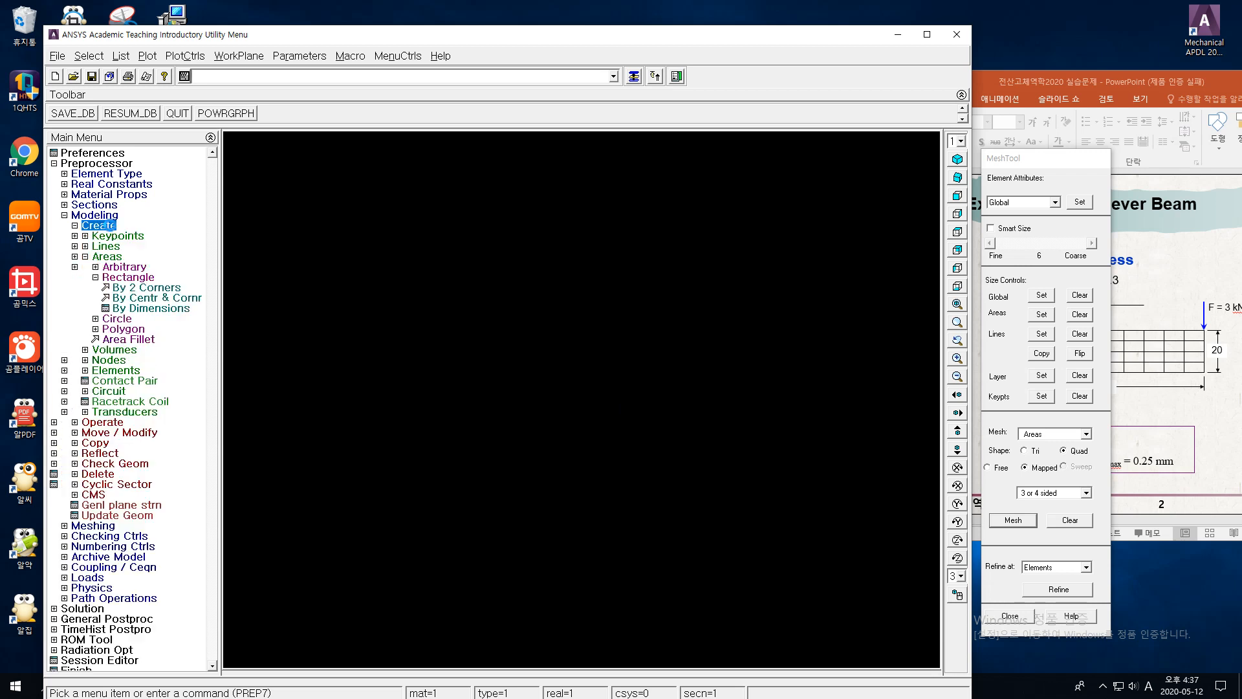
click(151, 308)
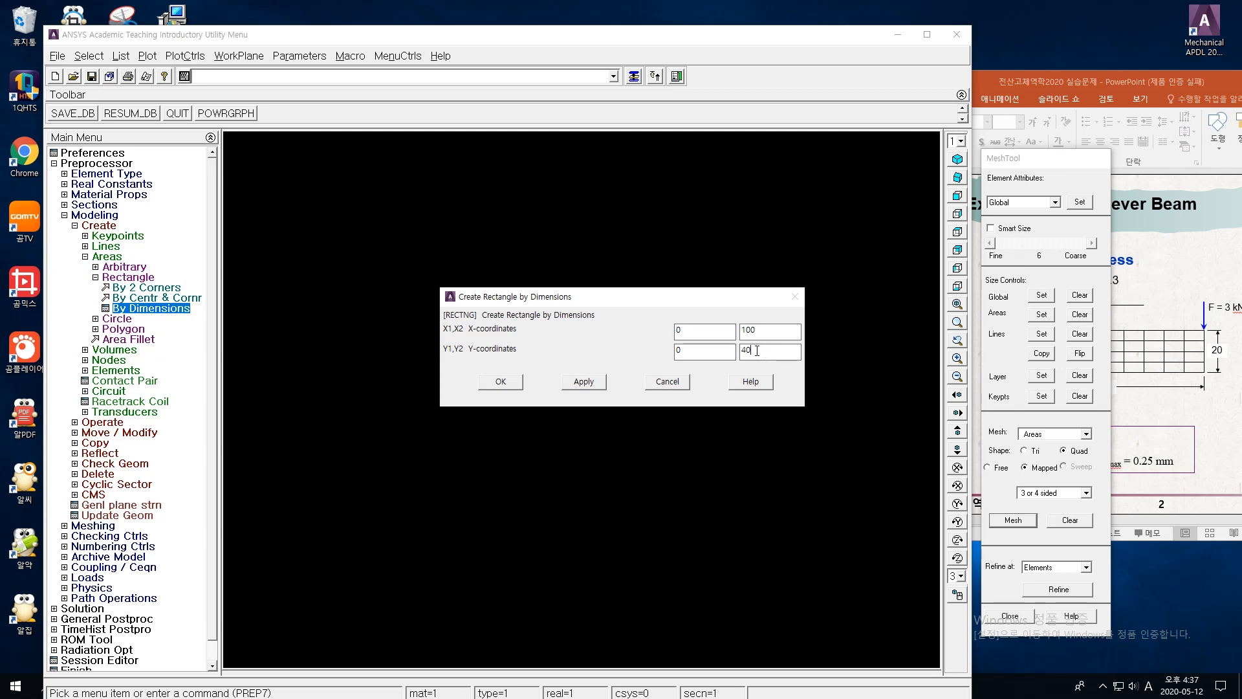
drag(757, 351, 730, 352)
text(2)
click(509, 384)
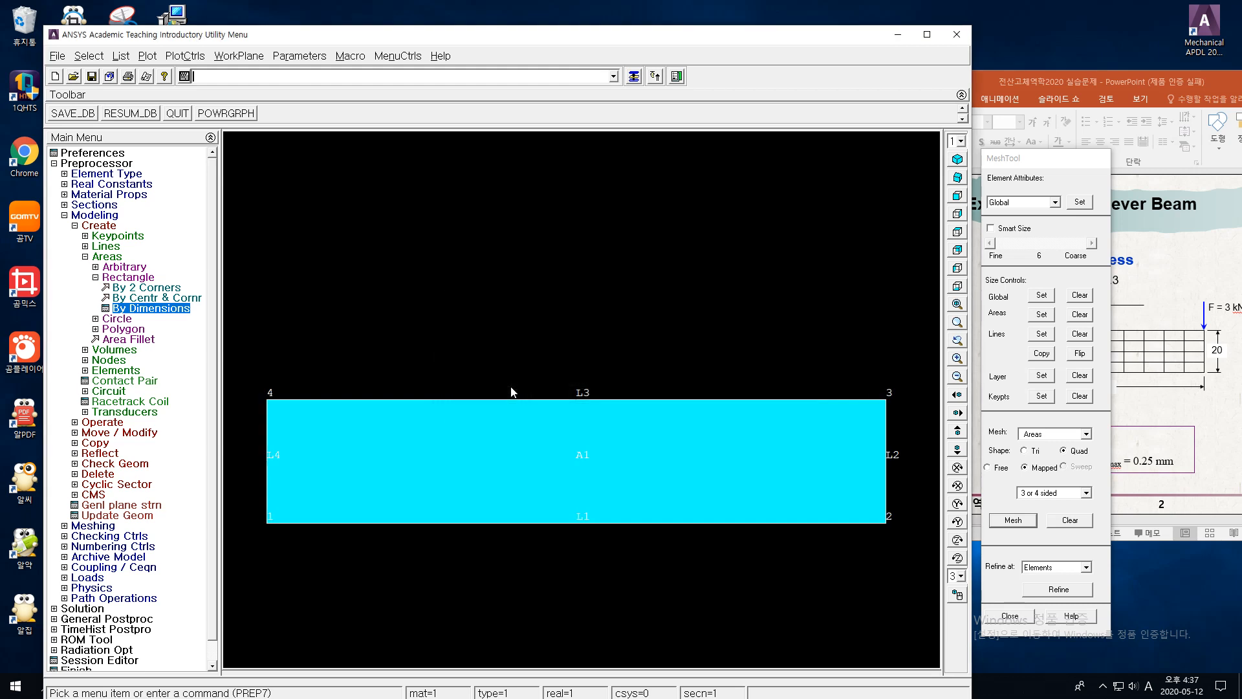
- Assign 4 element divisions to the two short vertical lines of the rectangle with MeshTool
click(66, 217)
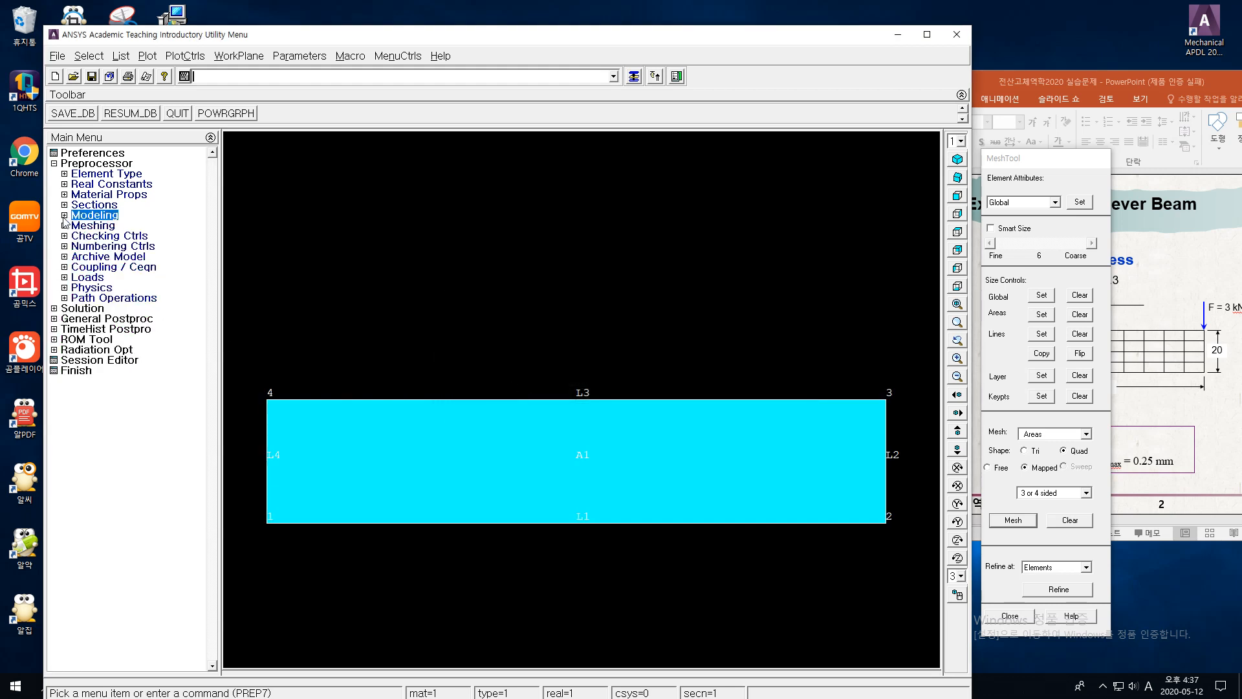
click(90, 227)
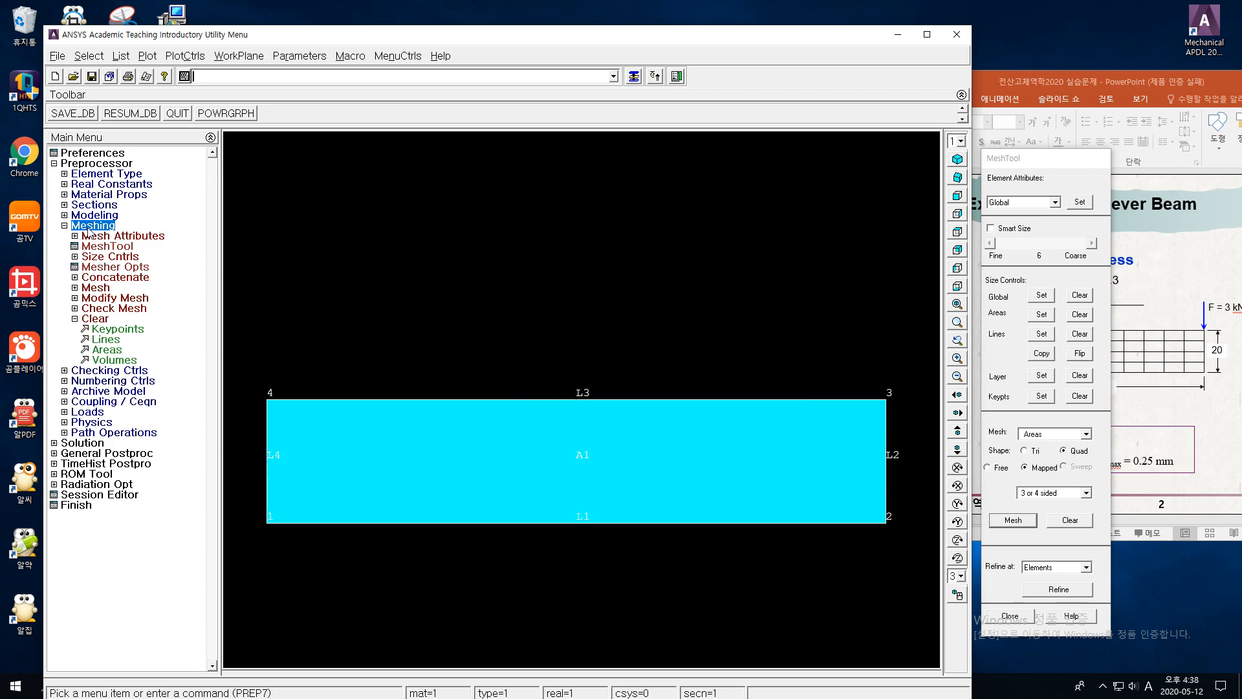
click(115, 246)
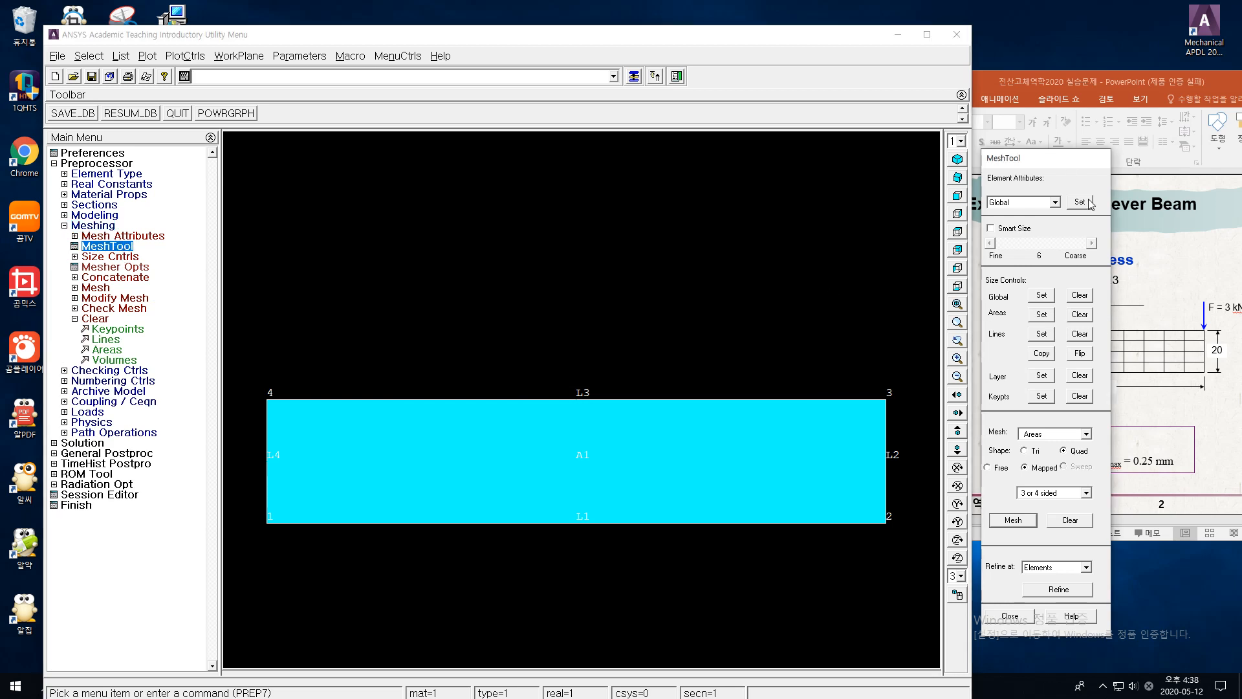
click(1043, 335)
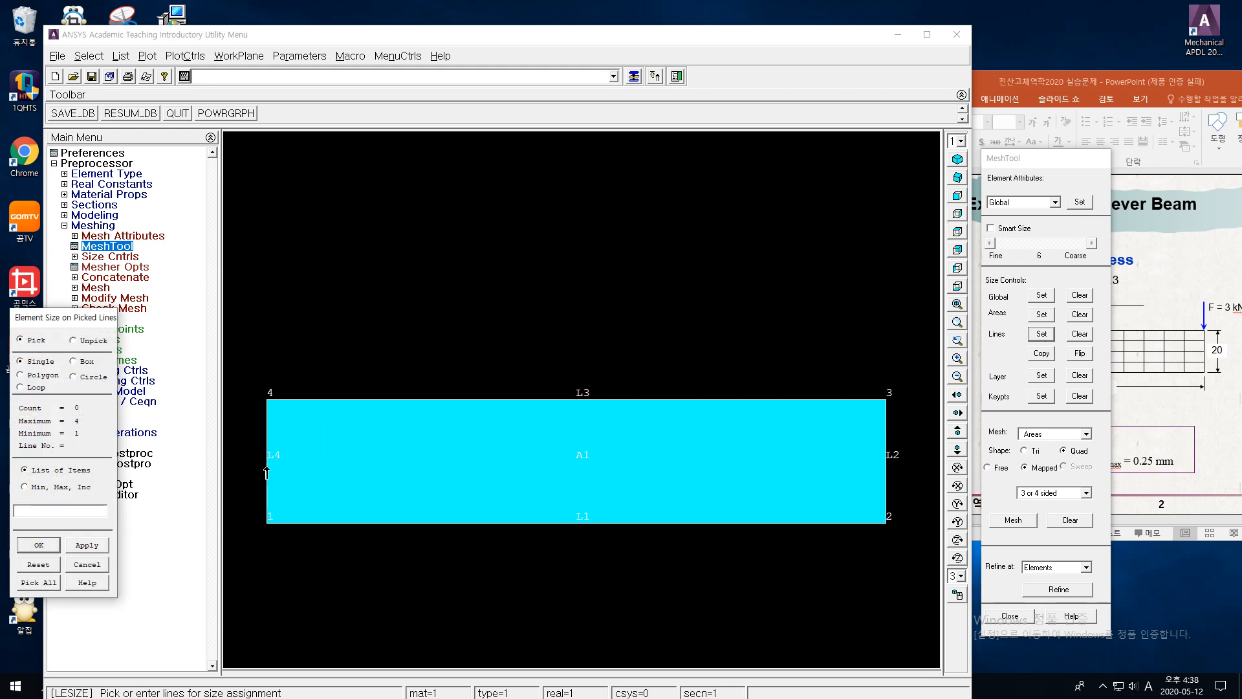
click(887, 489)
click(888, 508)
click(46, 550)
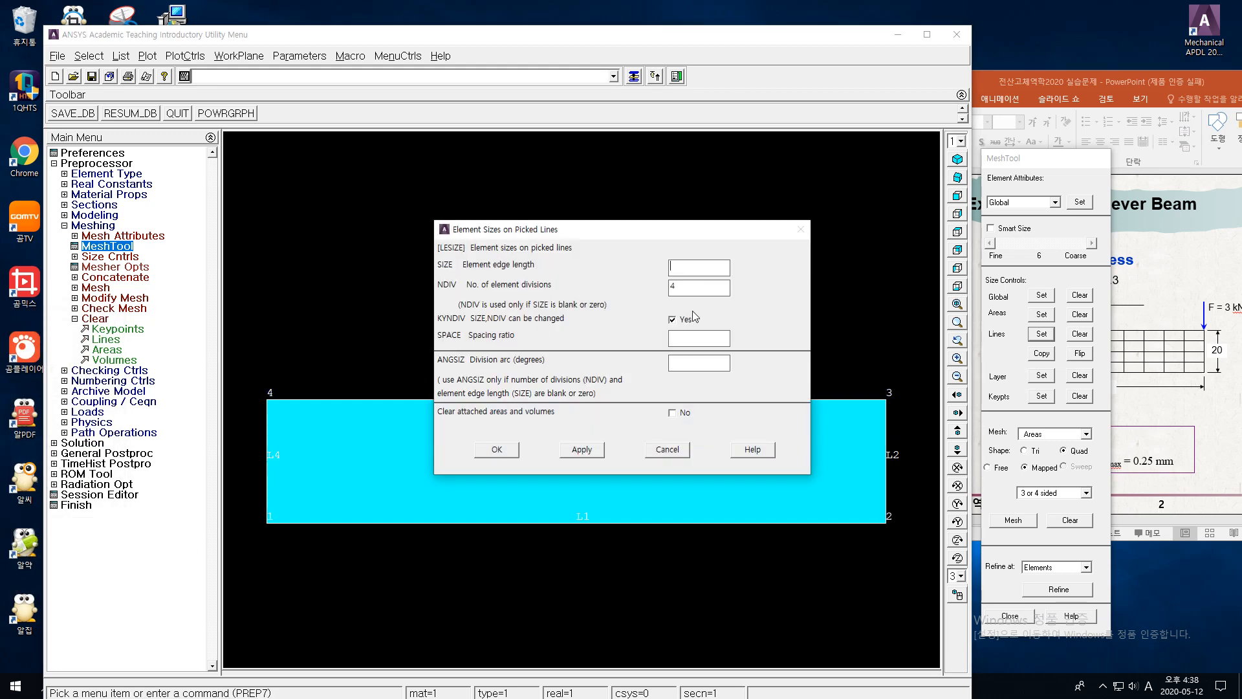
click(582, 449)
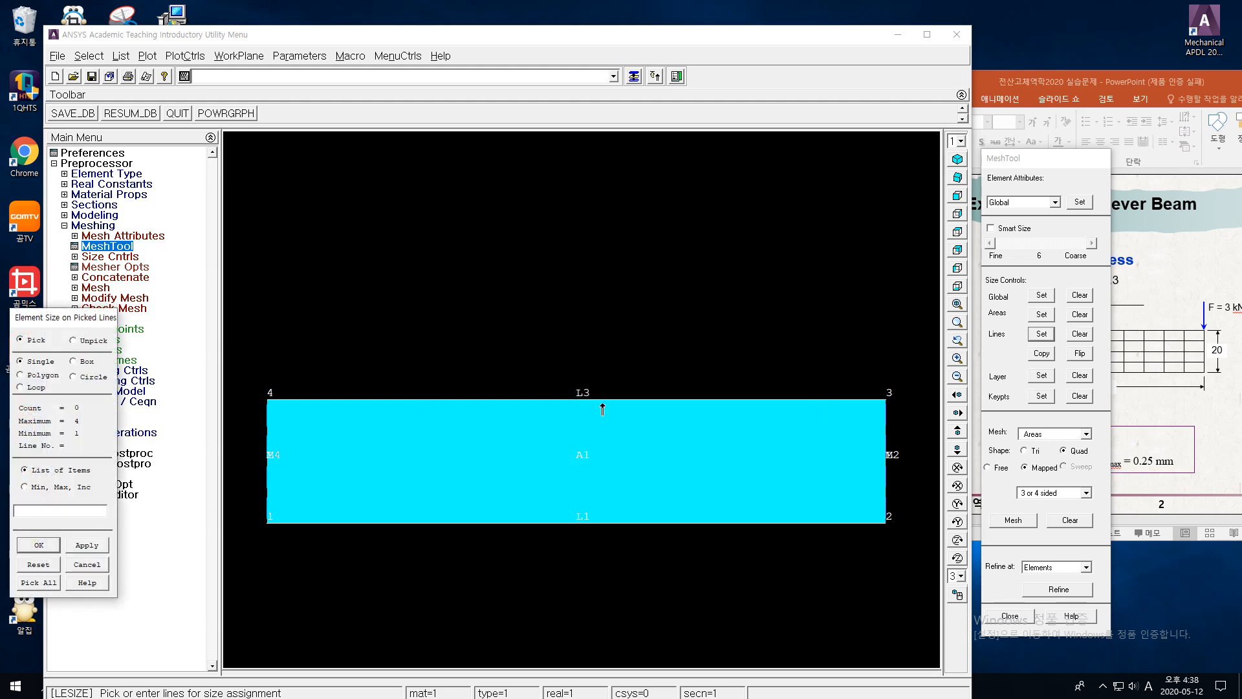
- Assign 10 element divisions to the two long horizontal lines of the rectangle
click(603, 409)
click(631, 523)
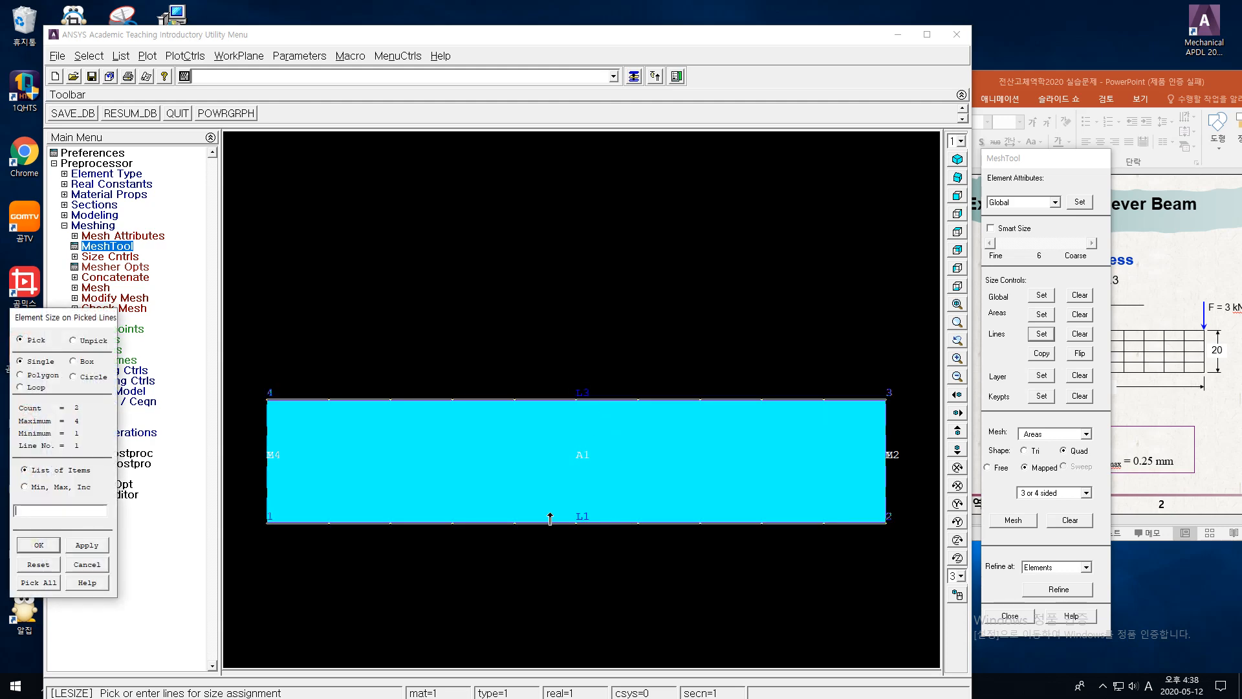
click(78, 547)
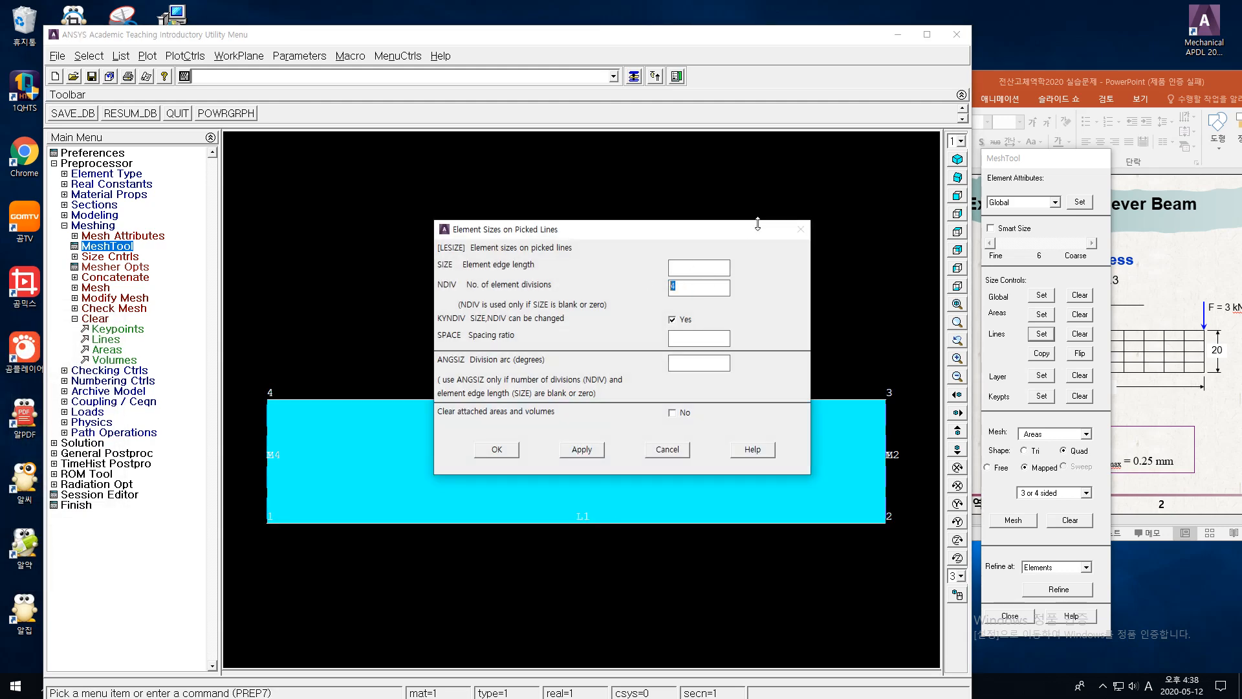
text(10)
click(511, 457)
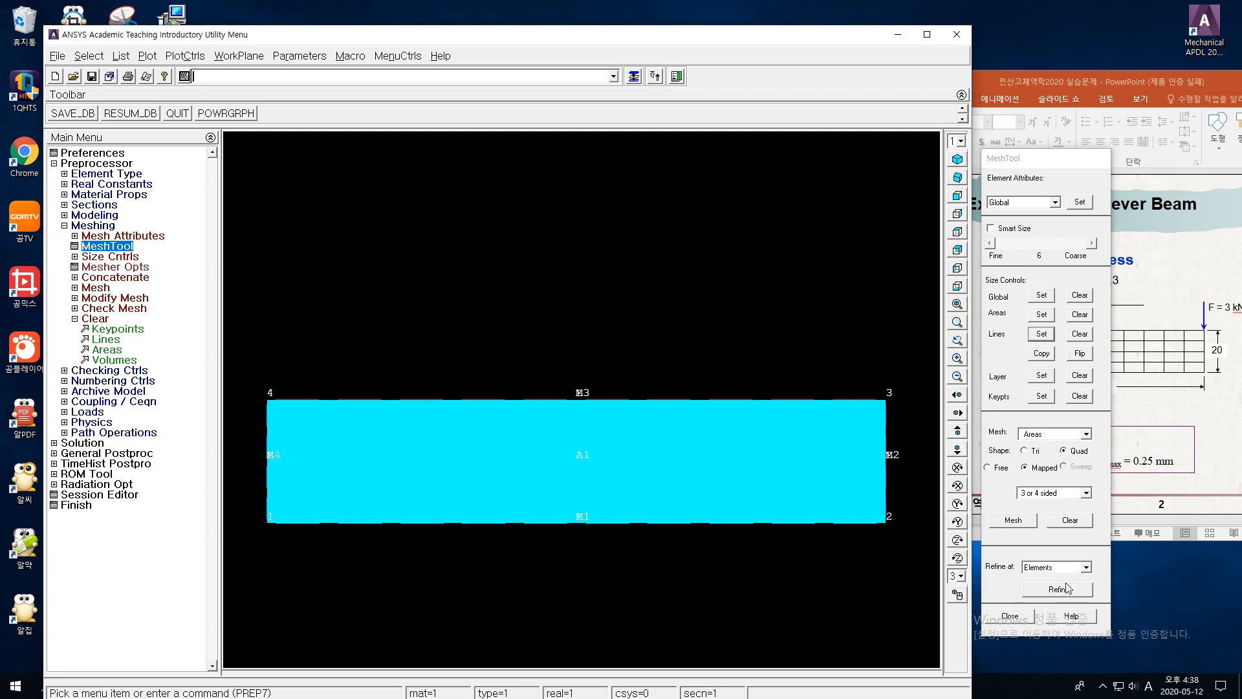
- Mesh the rectangular area with mapped quadrilateral elements
click(1024, 521)
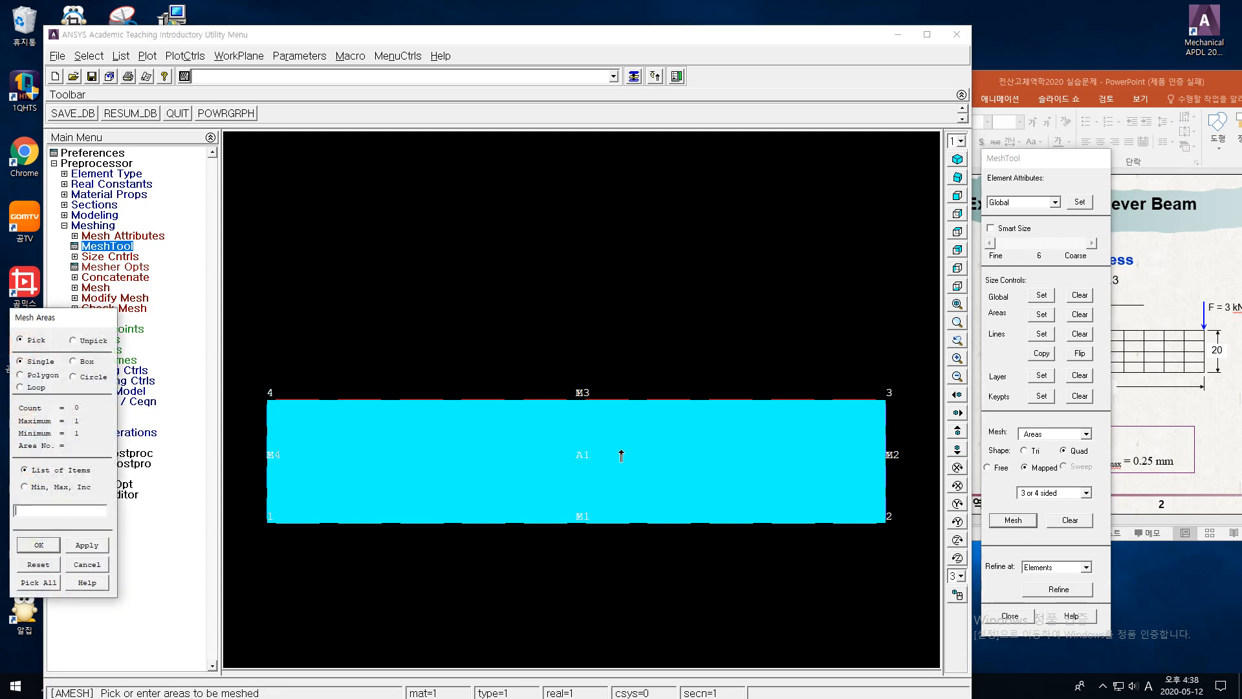
click(673, 461)
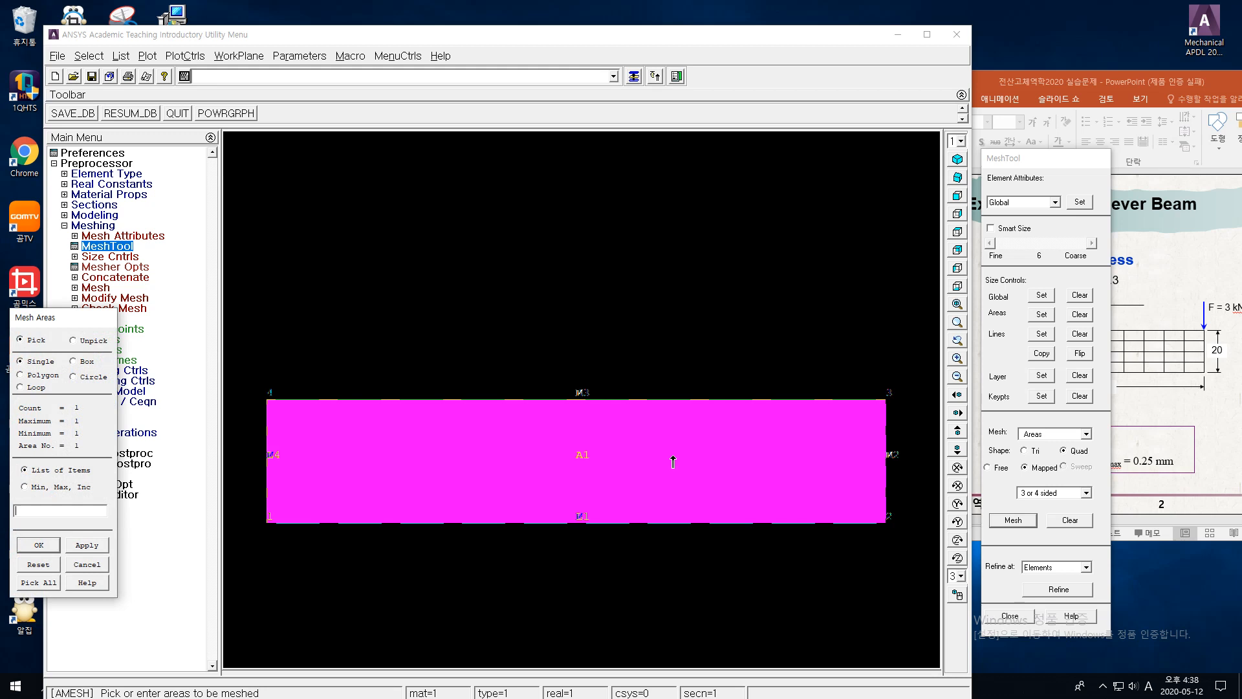
click(55, 547)
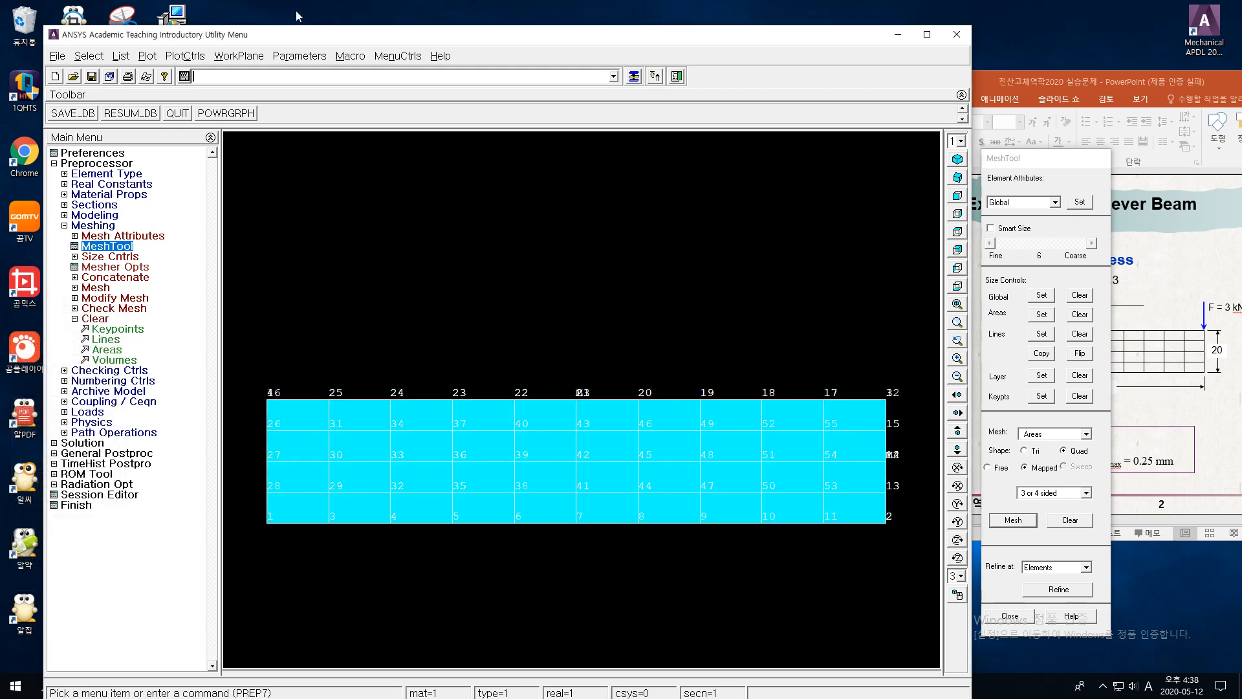
- Turn off the keypoint, line, area and node numbers in the plot numbering controls and replot
click(188, 57)
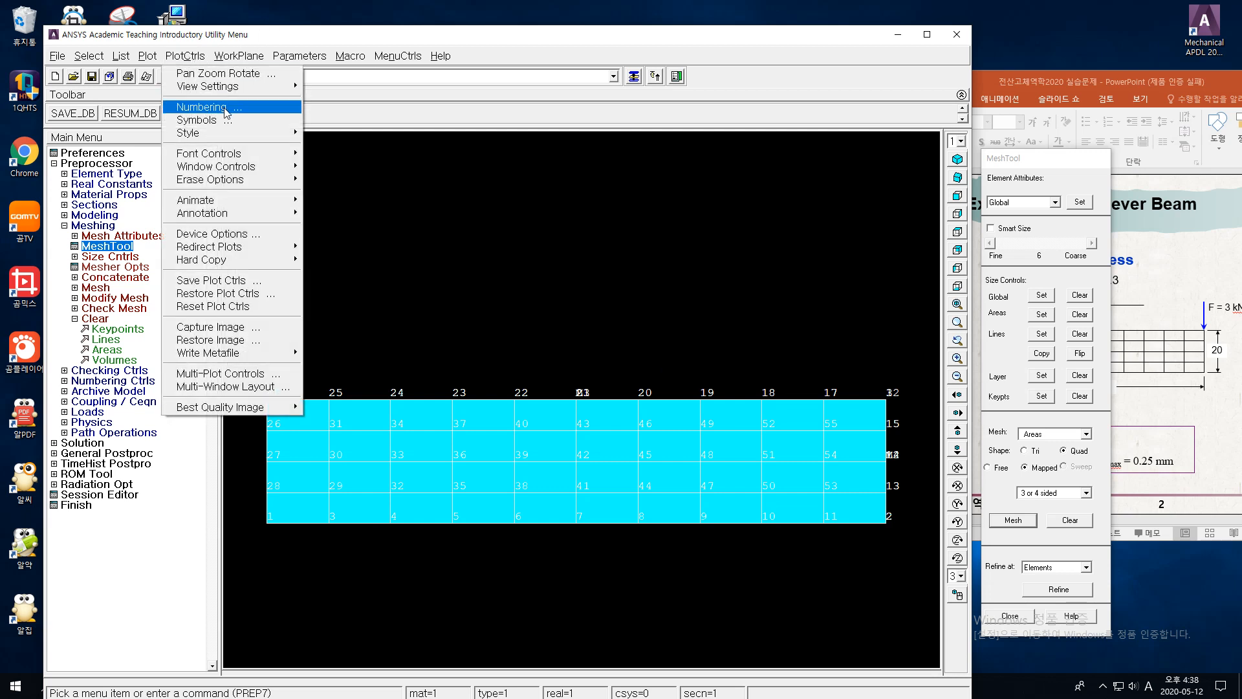
click(202, 107)
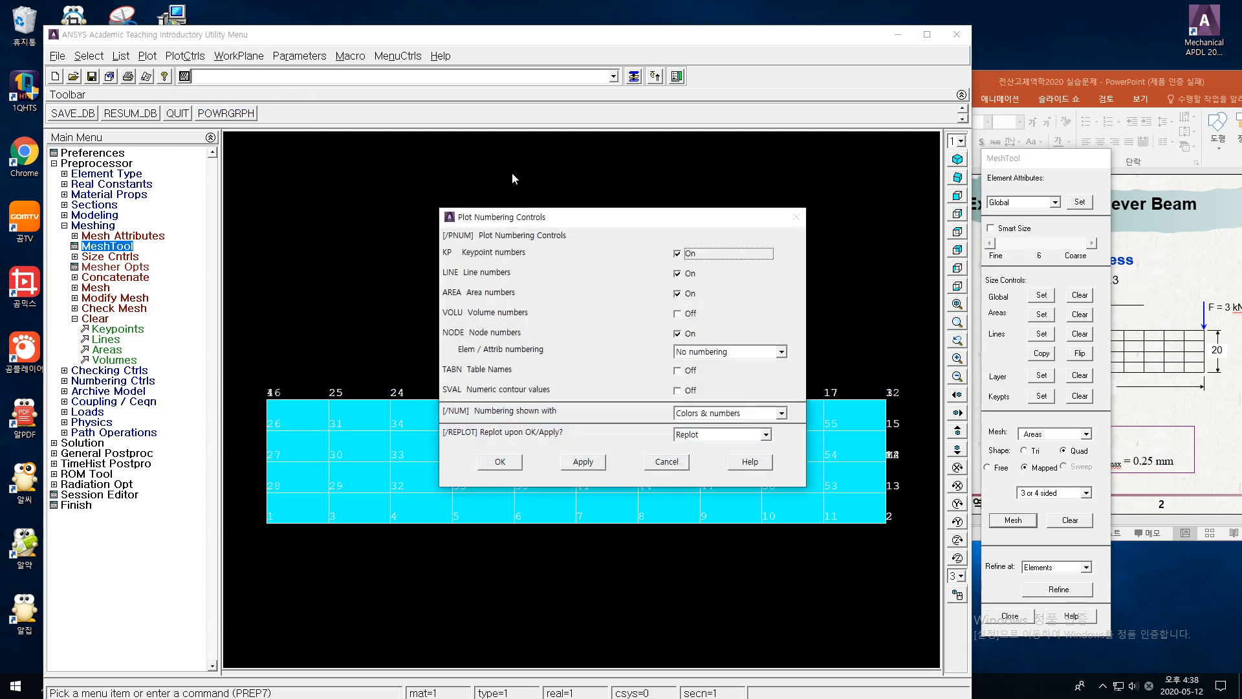
click(679, 336)
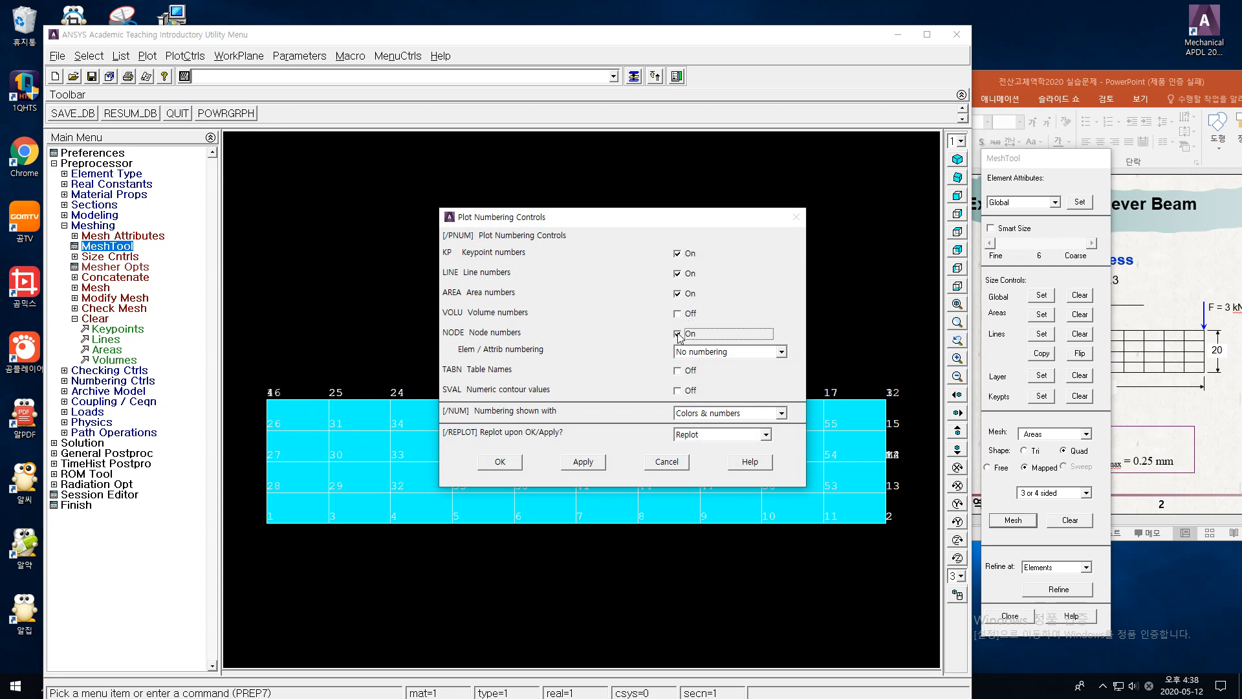
click(677, 293)
click(679, 275)
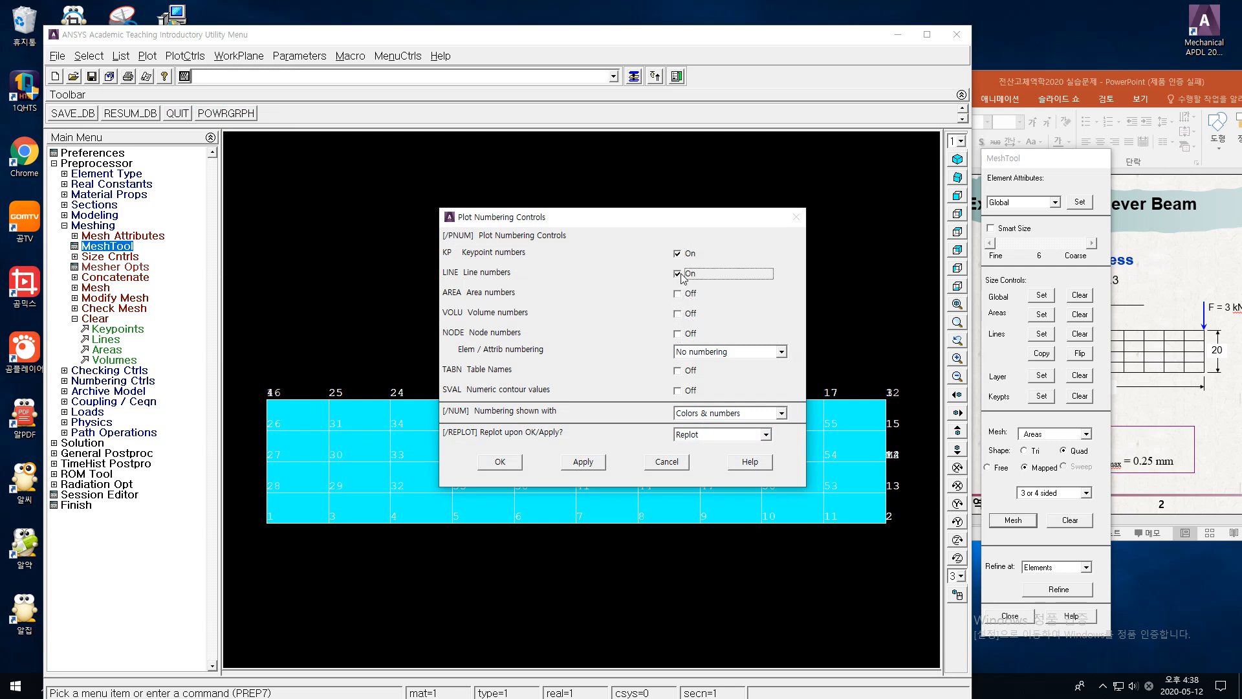
click(679, 254)
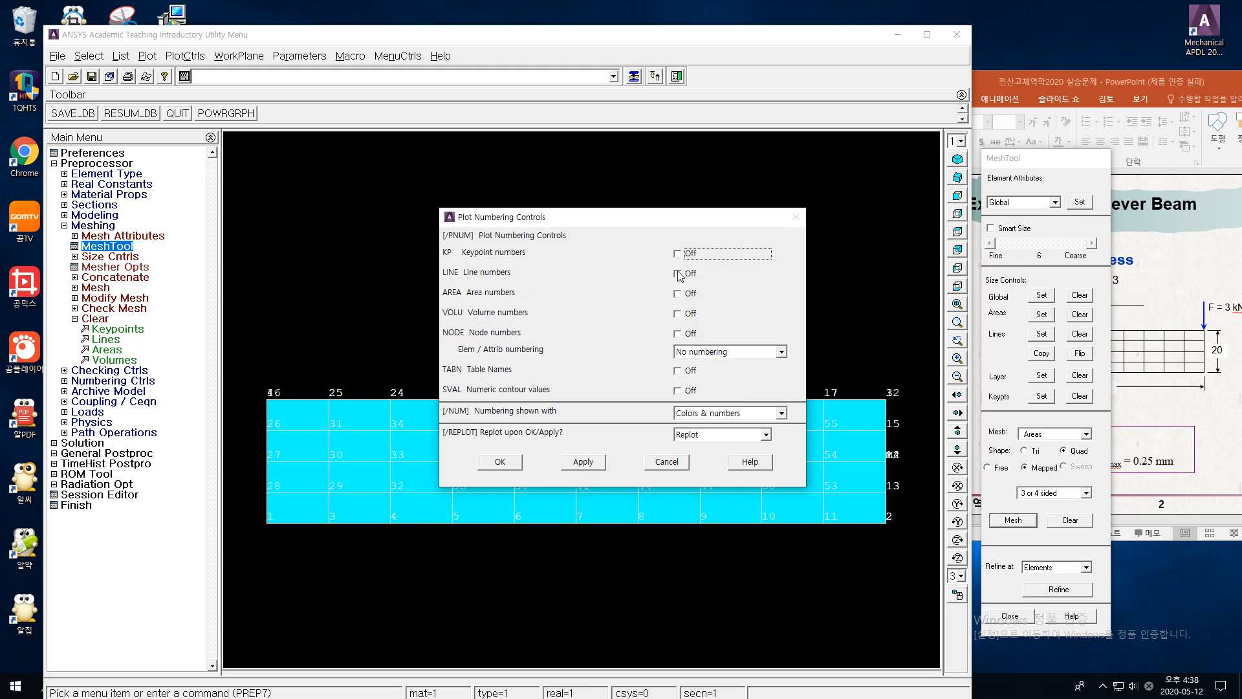
click(497, 463)
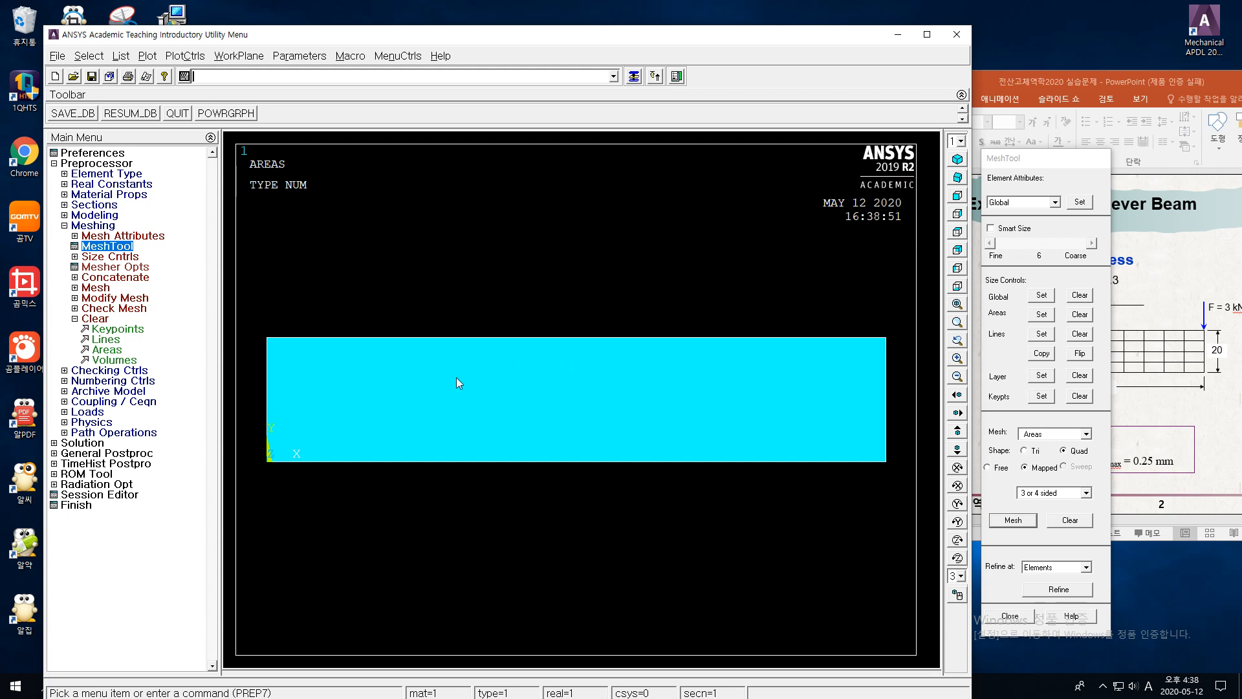
- Replot the model and switch the display to the elements
click(148, 57)
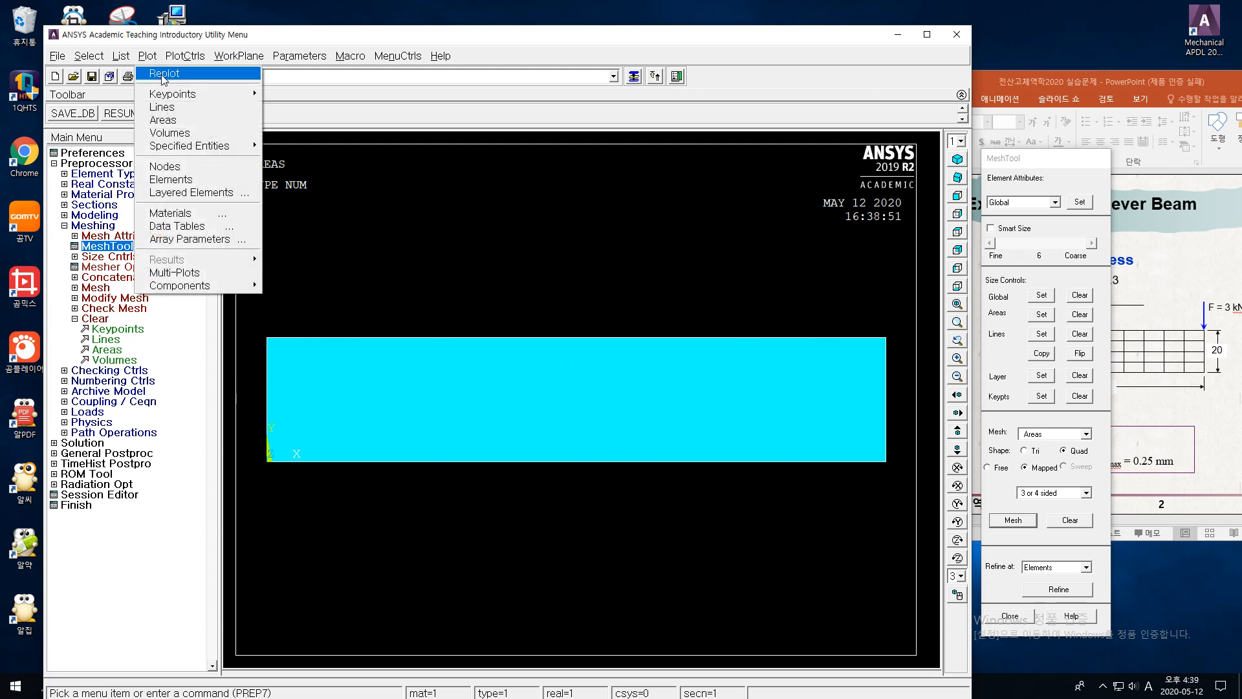
click(164, 73)
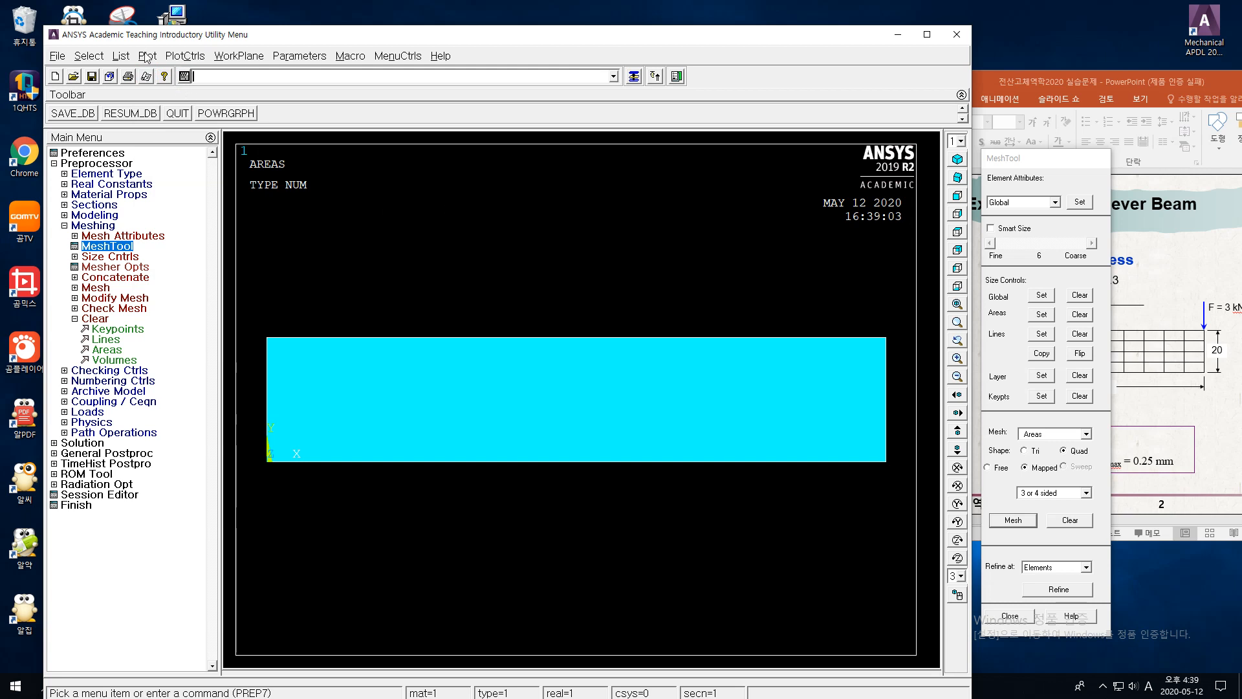
click(147, 57)
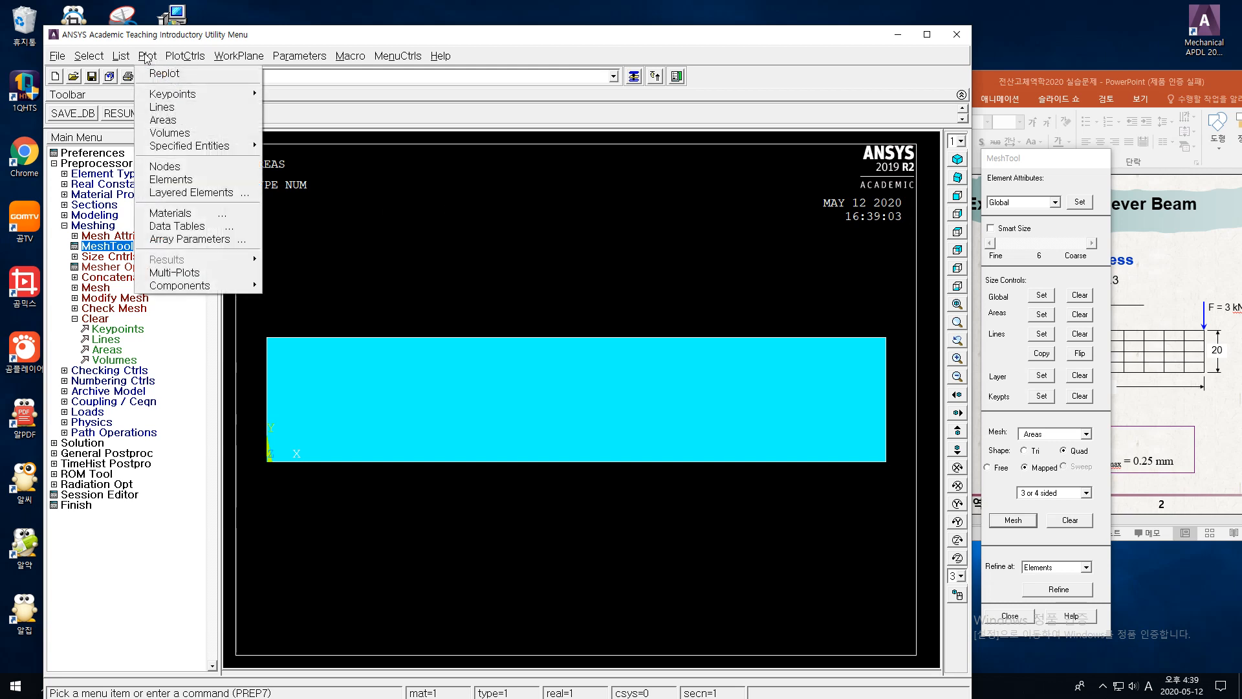
click(161, 180)
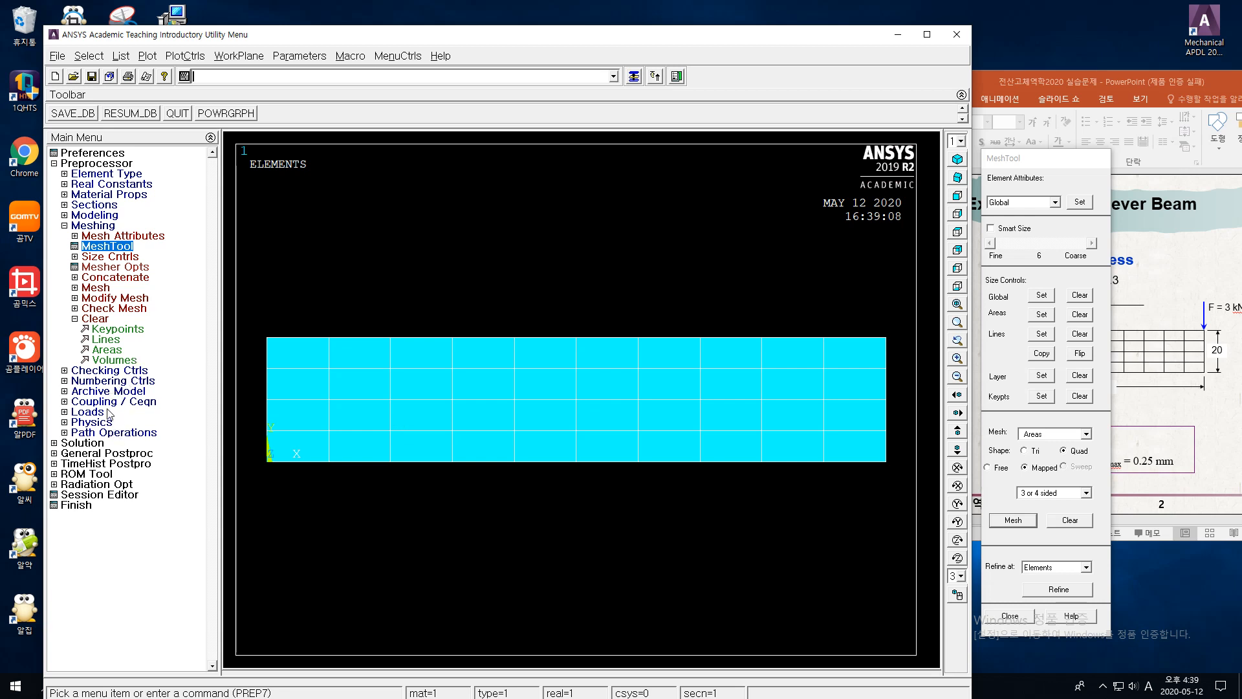
- Constrain UX as a constant value on all nodes along the beam's left edge, selecting them with a box
click(65, 227)
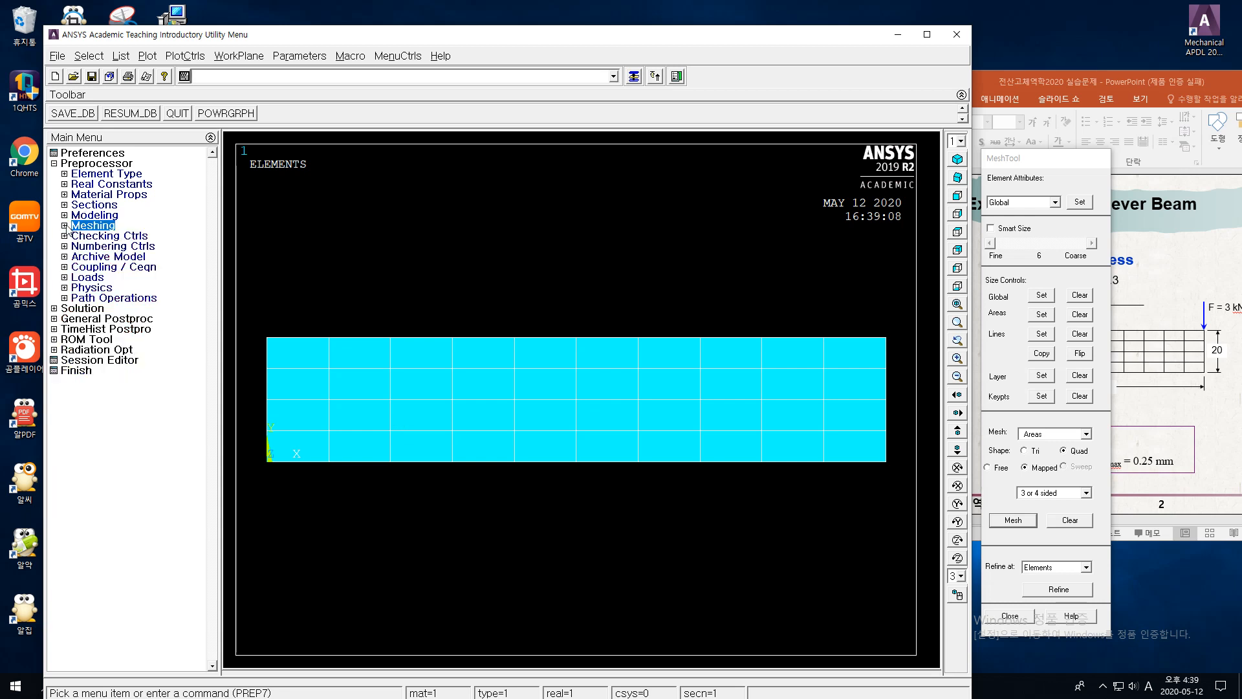
click(104, 279)
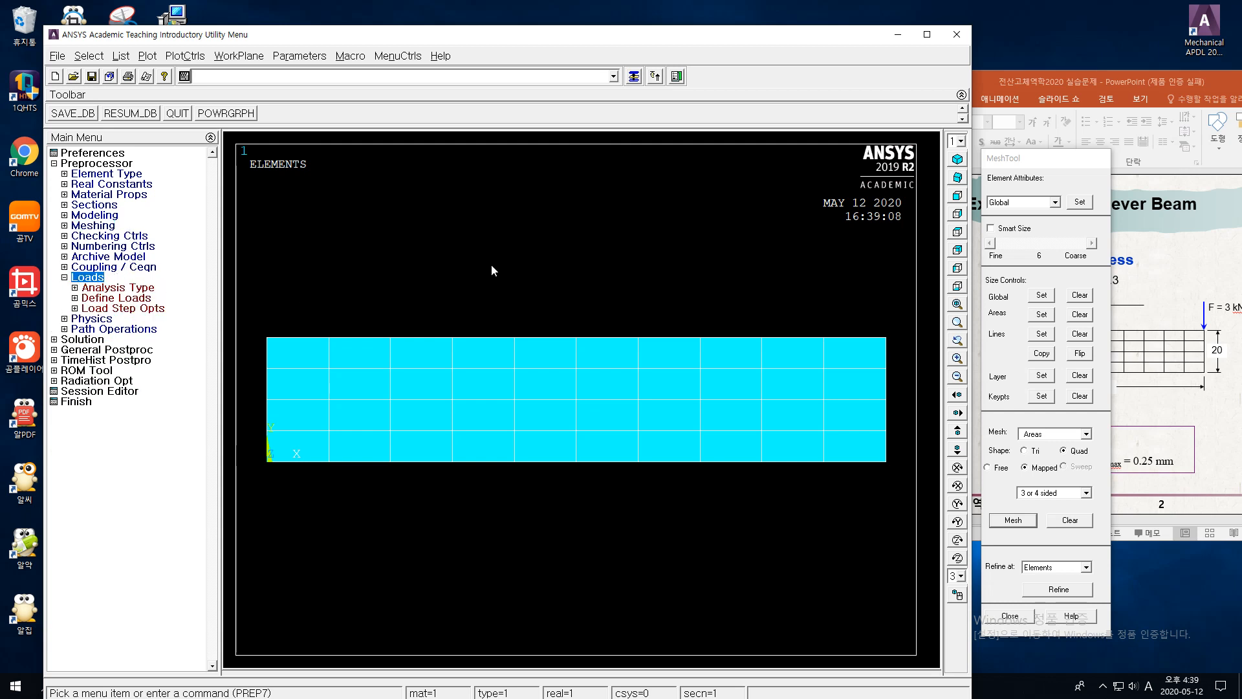
click(135, 301)
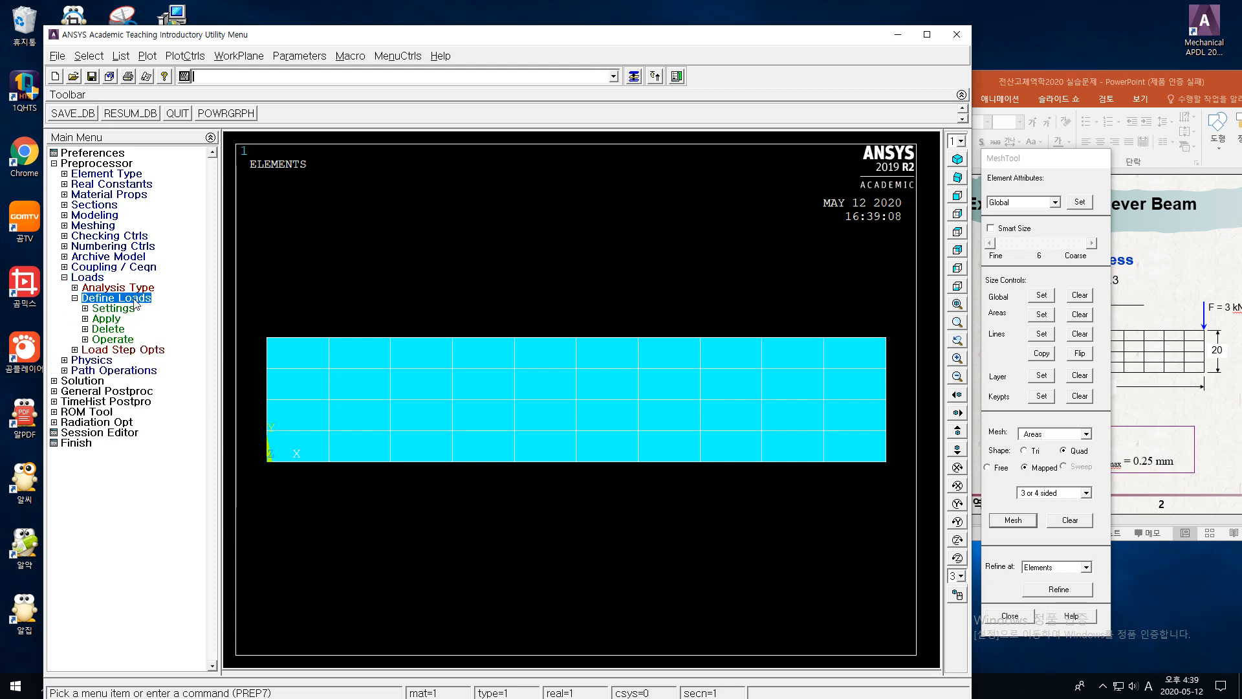
click(118, 319)
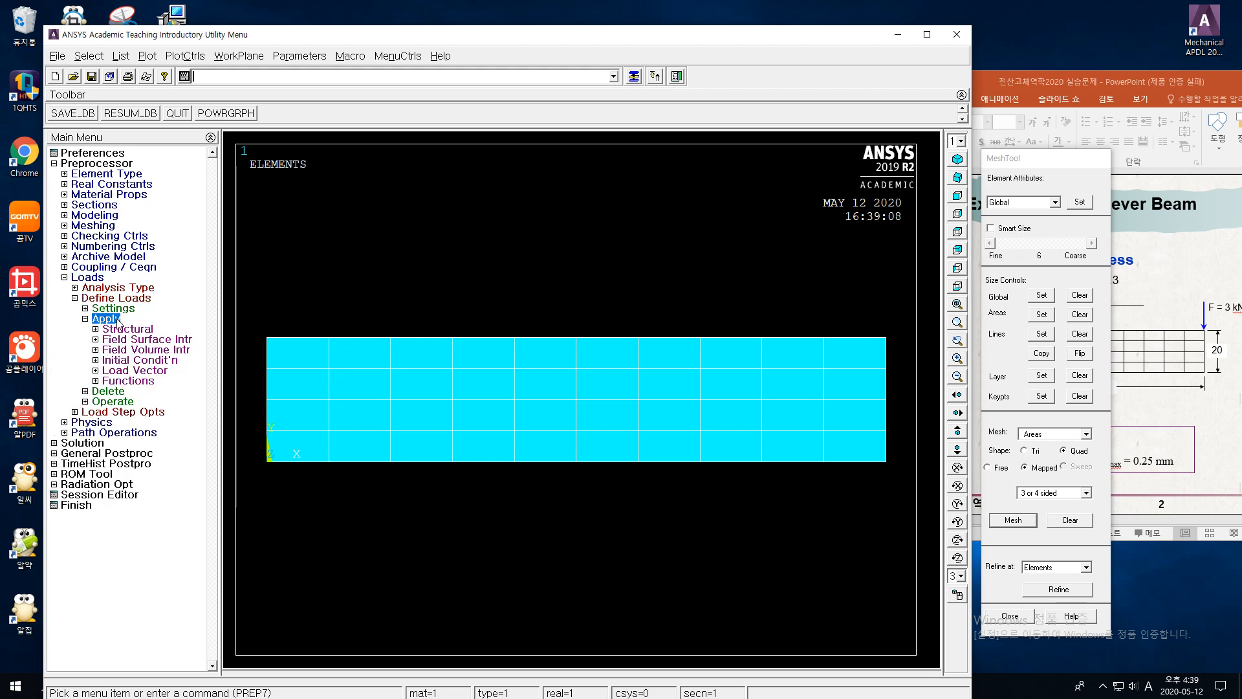
click(139, 330)
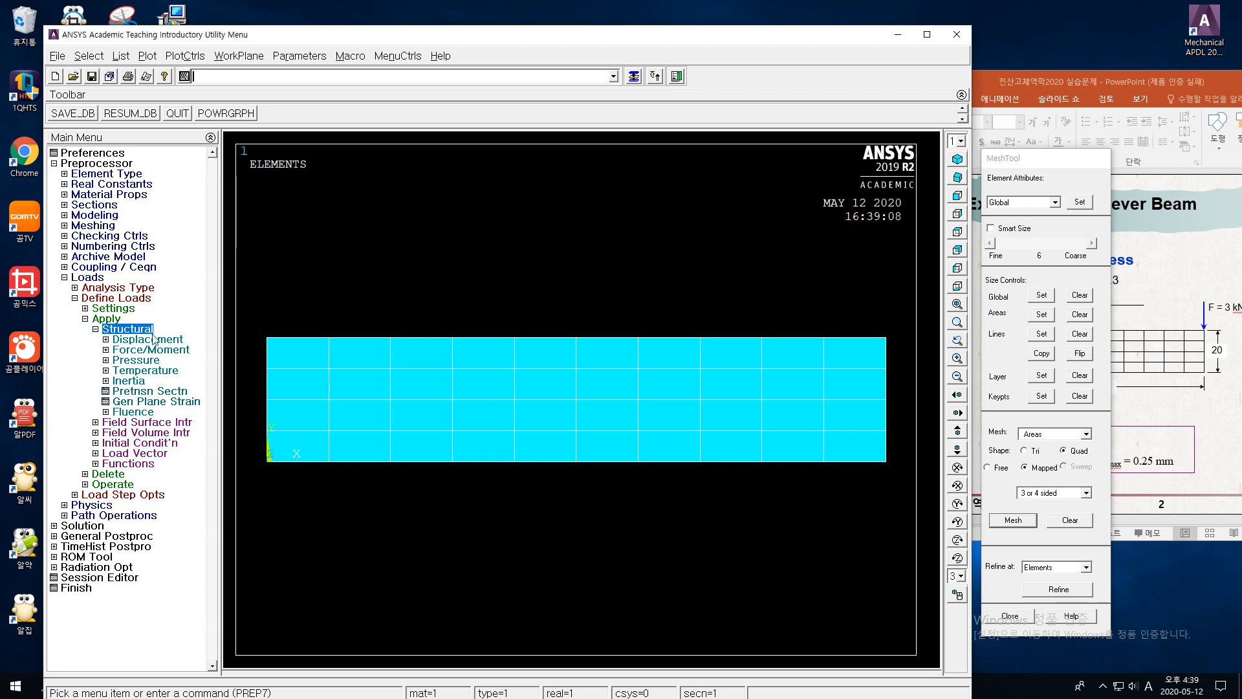
click(151, 341)
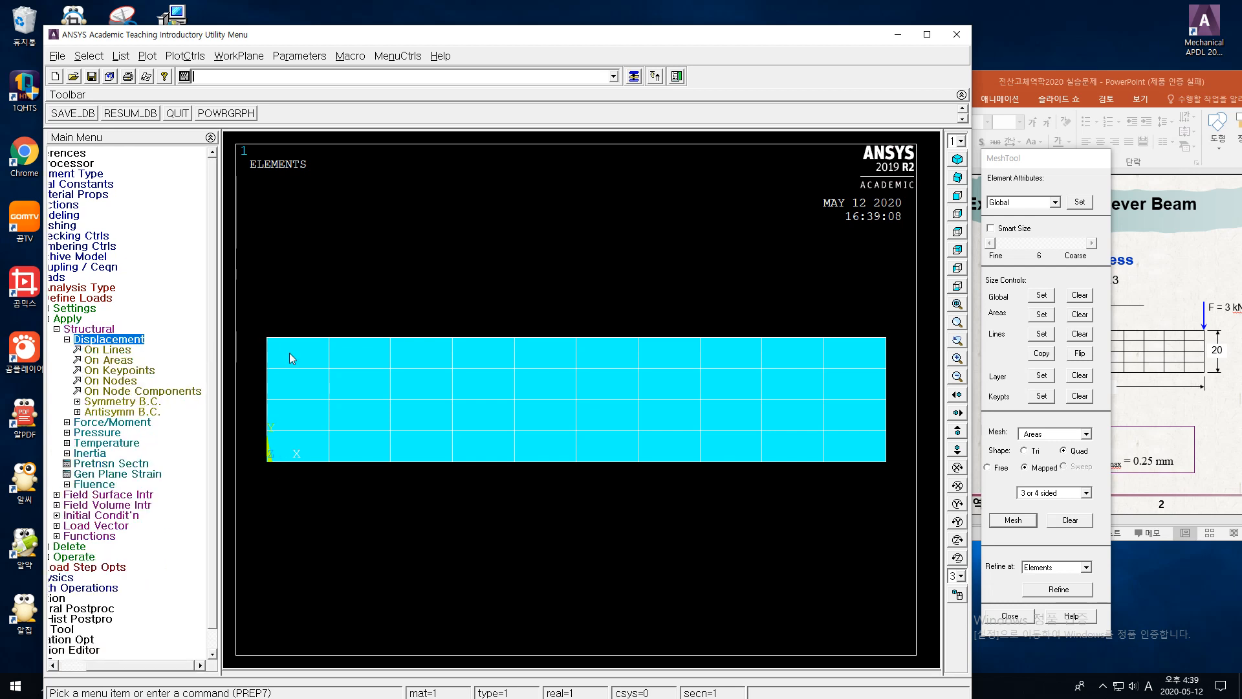
click(127, 382)
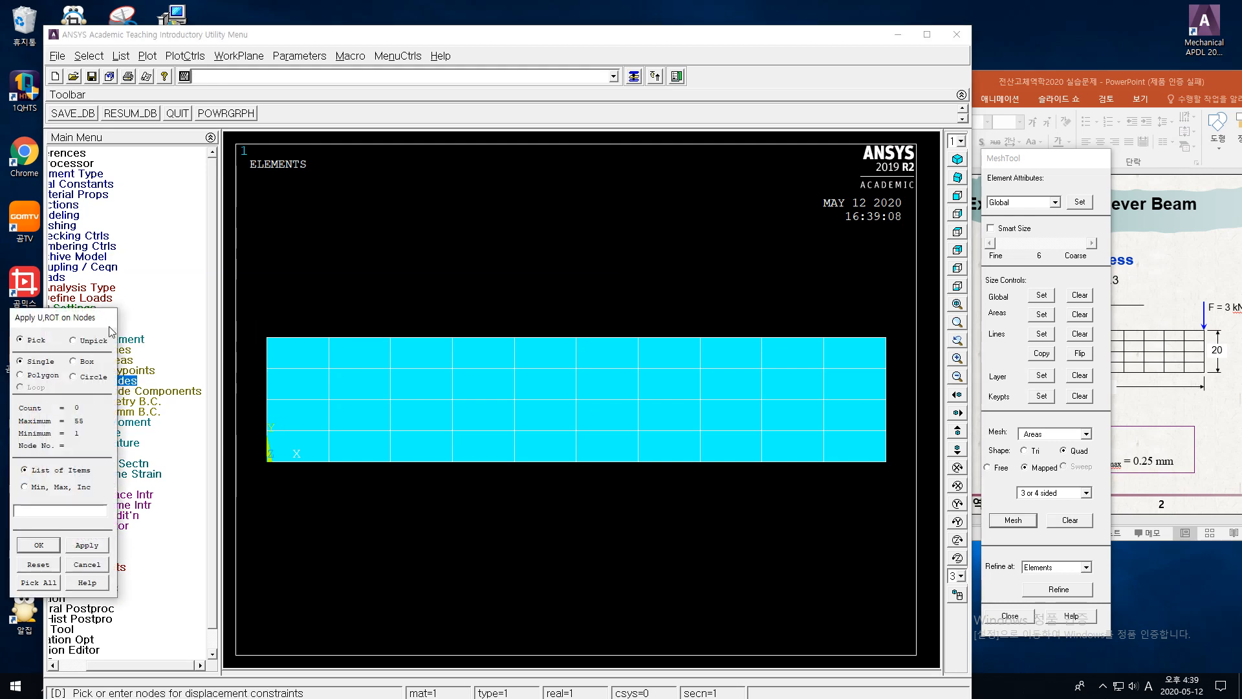
click(72, 361)
drag(254, 332, 277, 468)
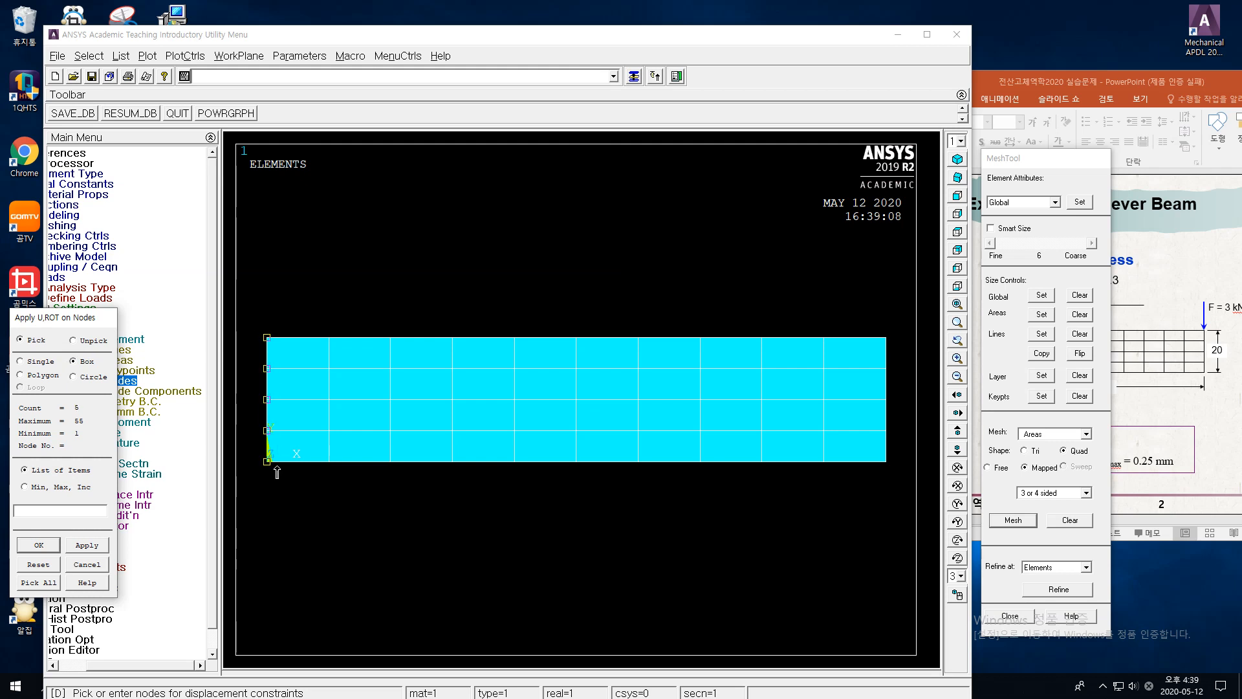
click(93, 549)
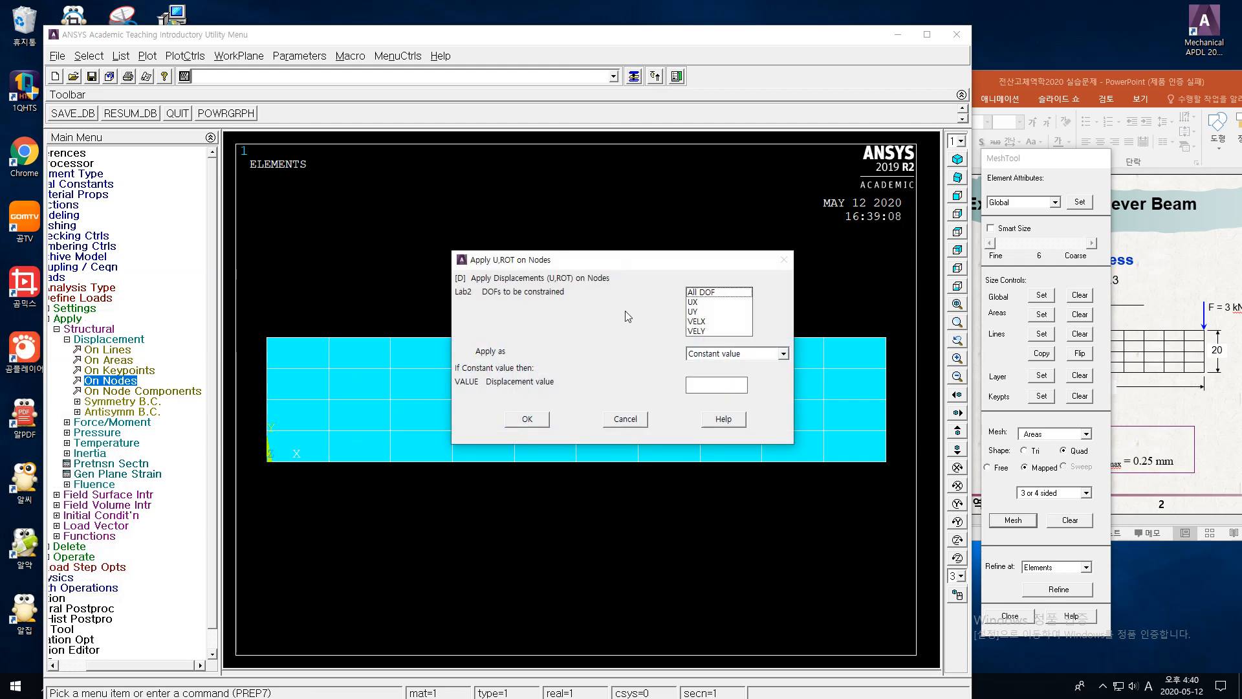
click(720, 303)
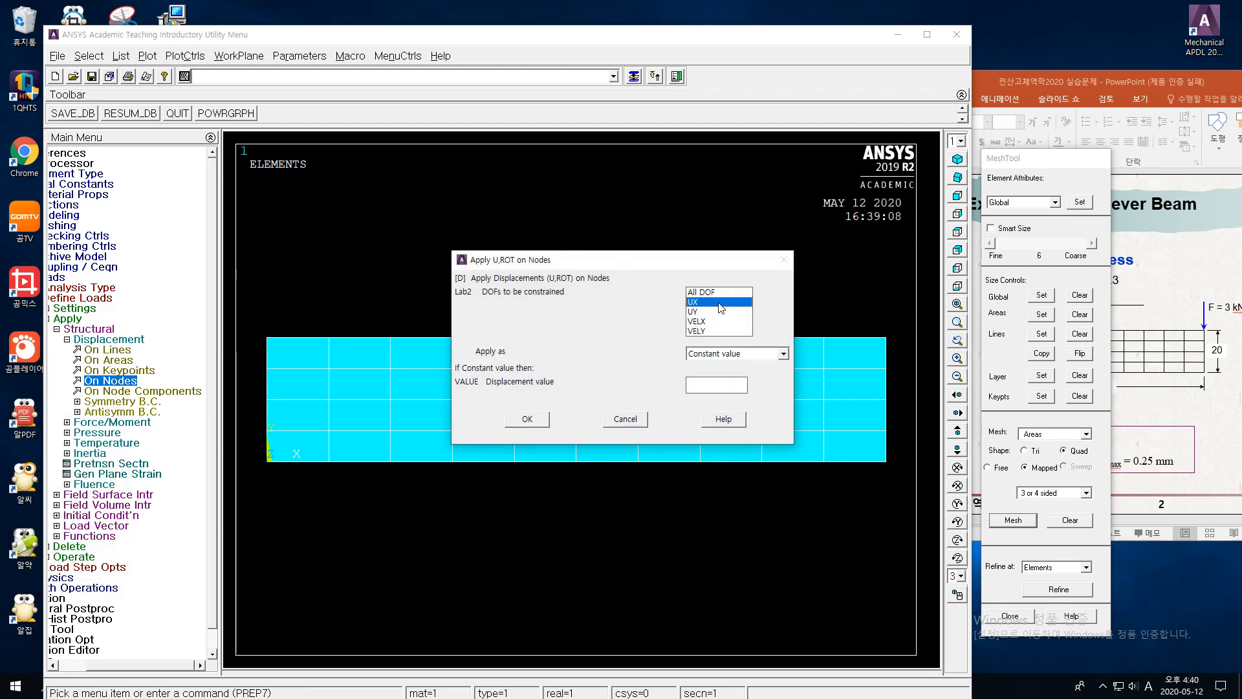
click(535, 421)
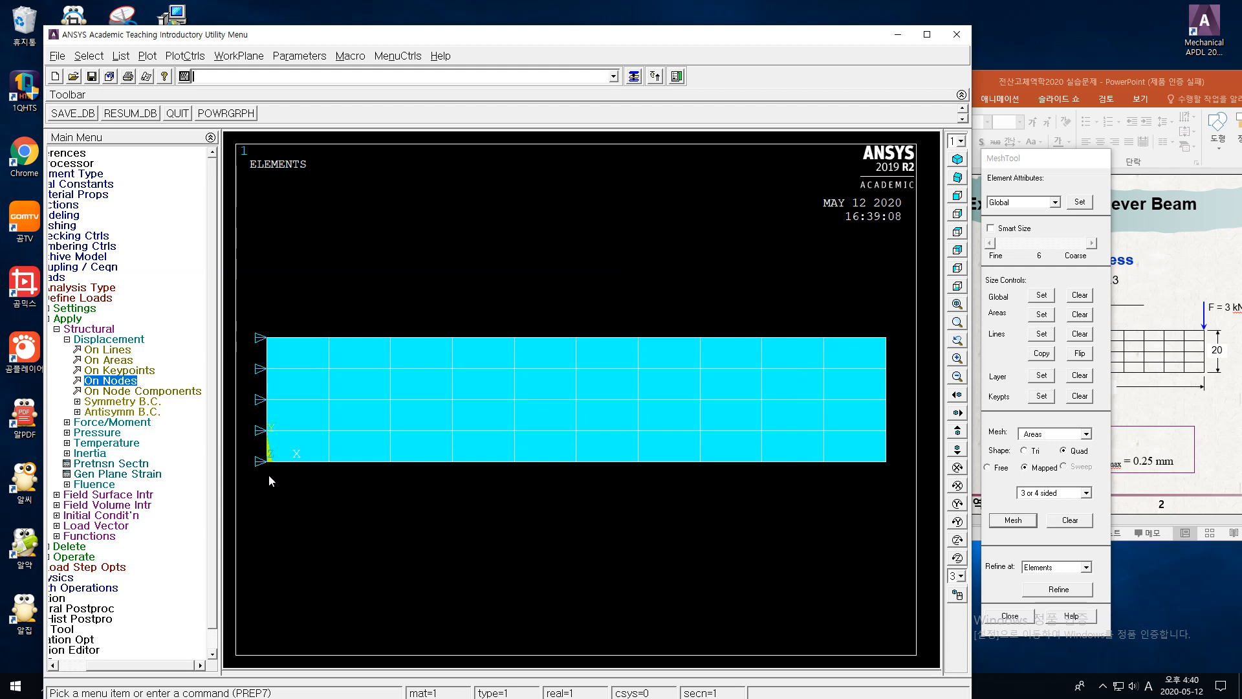
- Constrain UX and UY on the node at the beam's lower-left corner
click(123, 386)
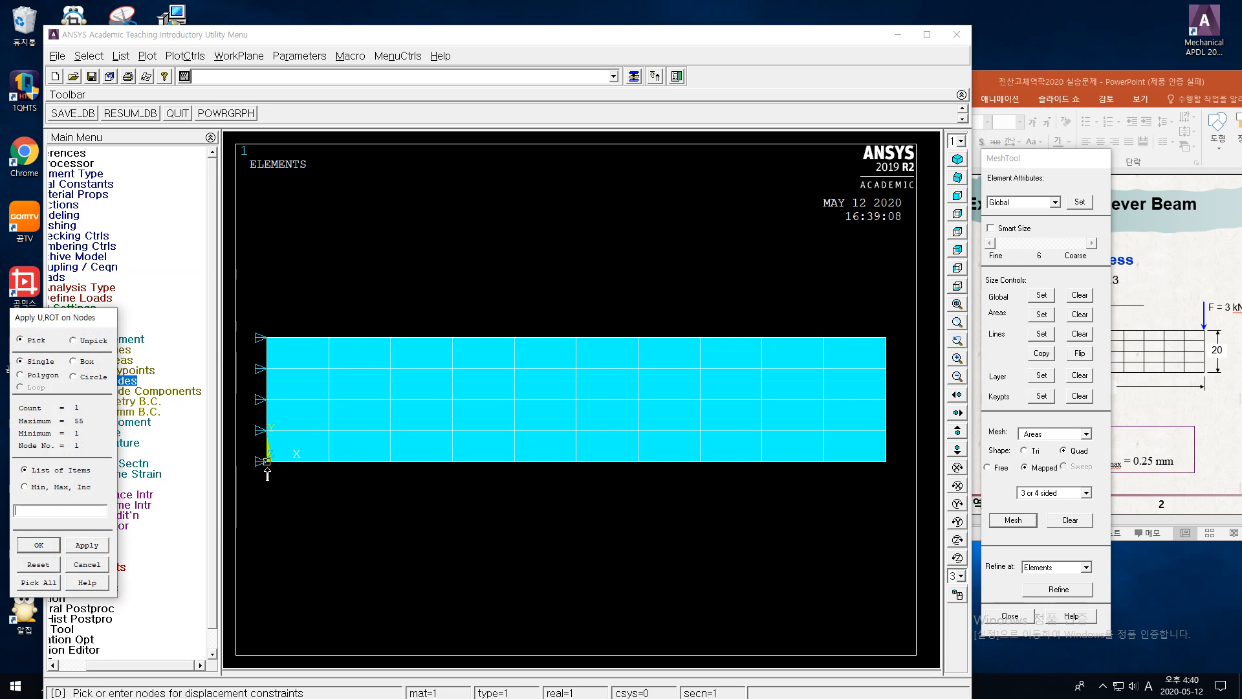
click(44, 545)
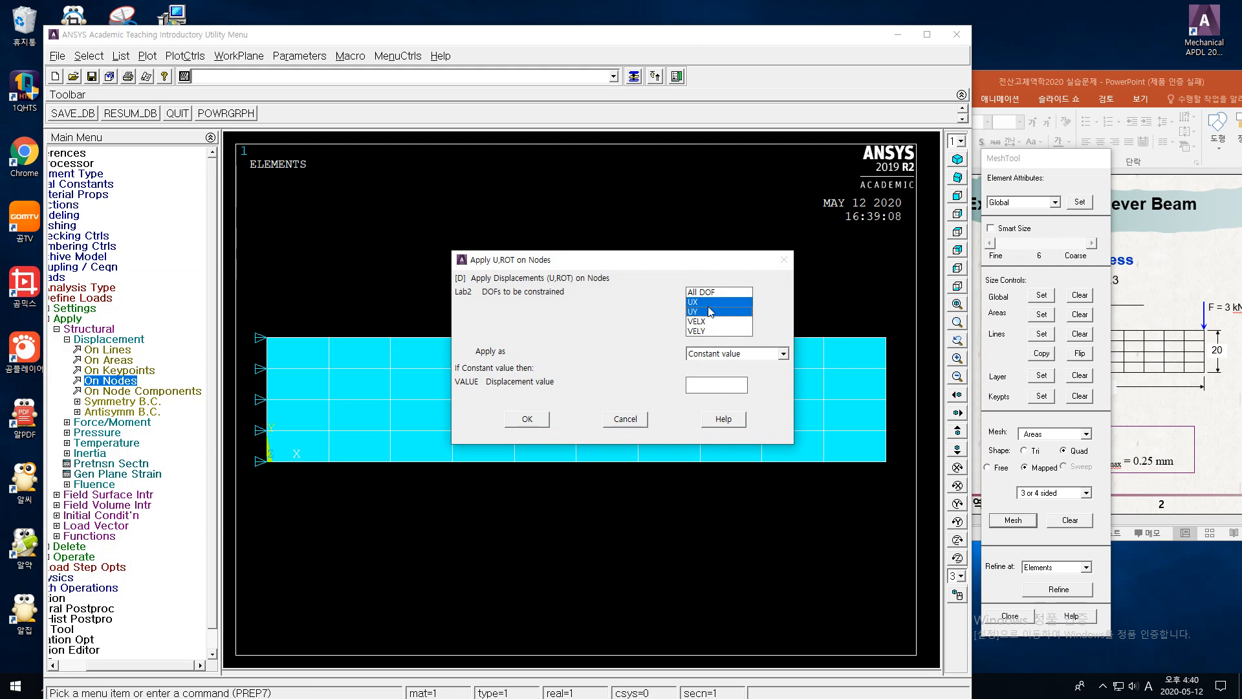
click(527, 419)
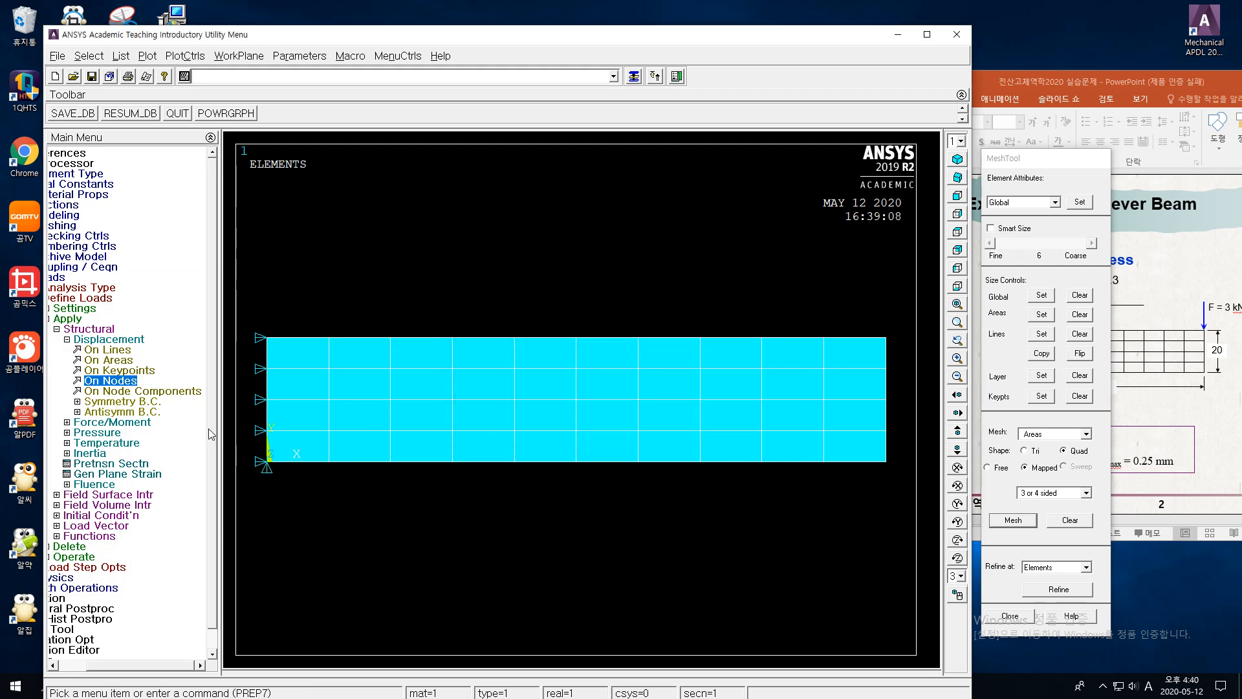
- Apply an FY force with a constant value of -3000 on the node at the beam's upper-right corner
click(67, 340)
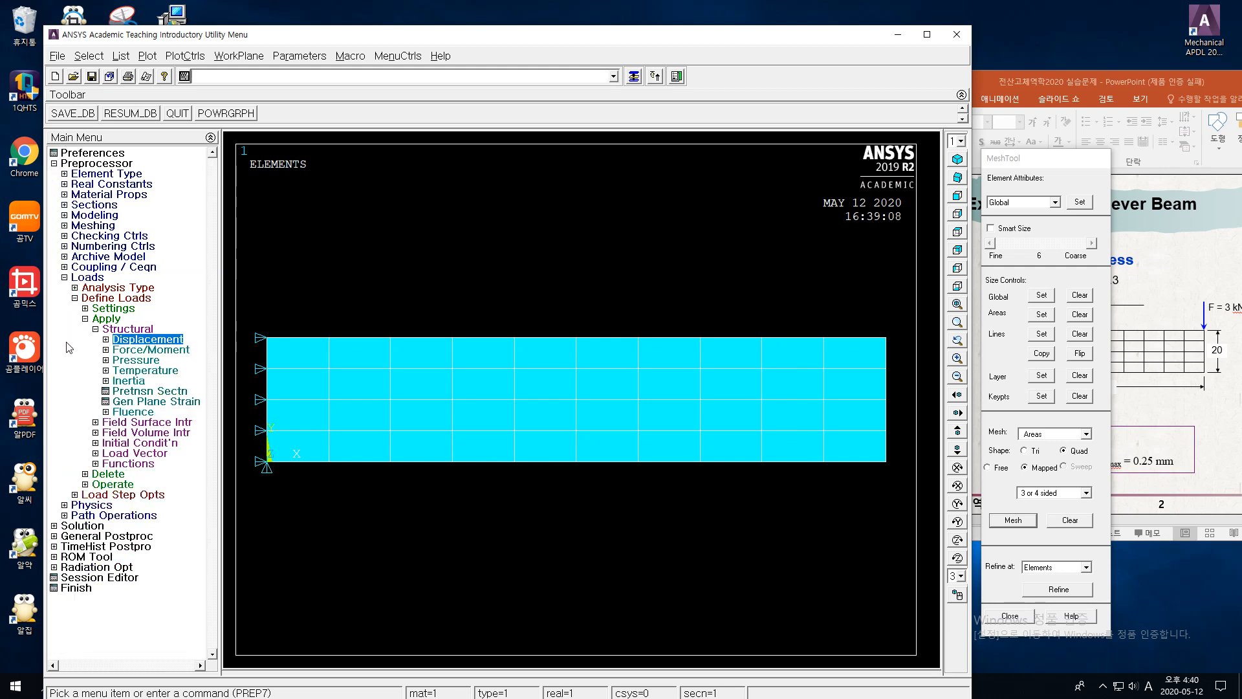
click(155, 352)
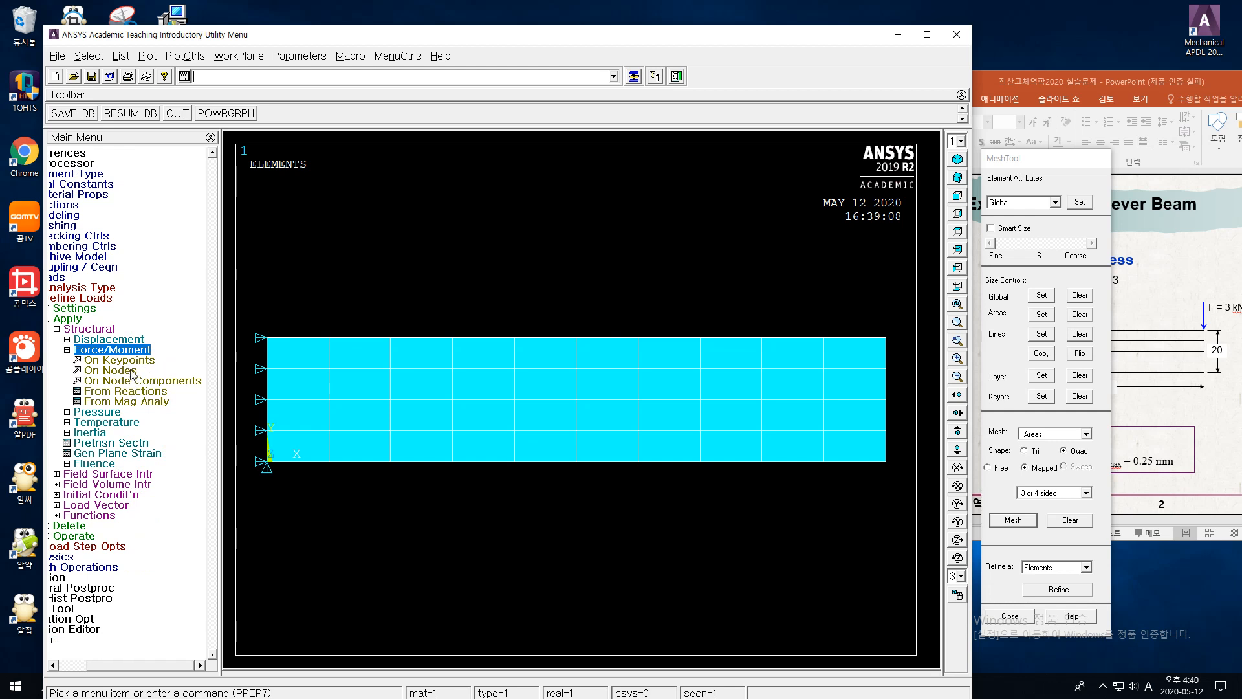
click(127, 371)
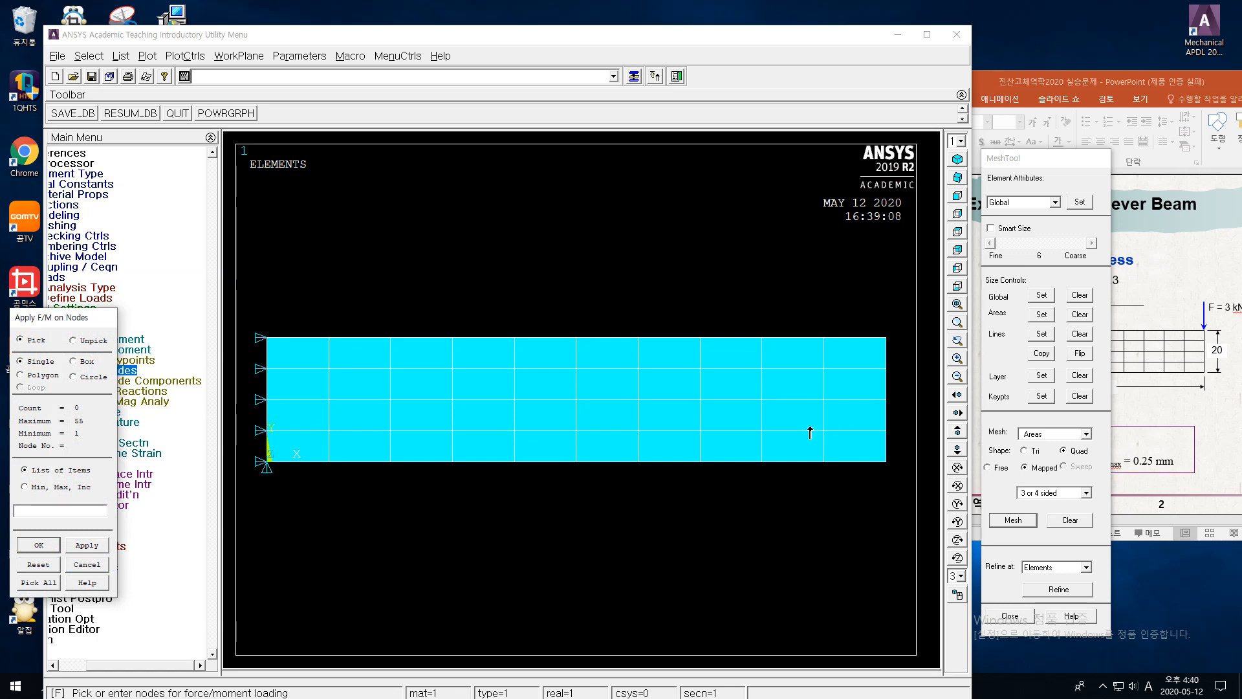
click(886, 339)
click(49, 546)
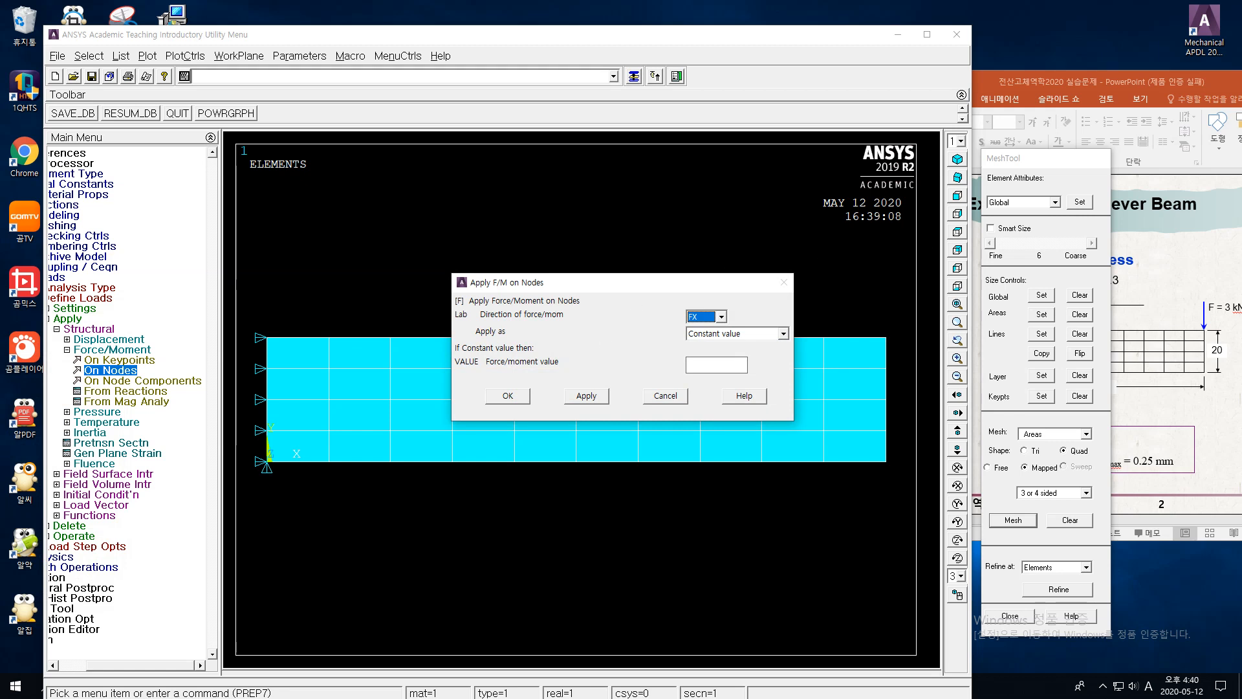
click(721, 316)
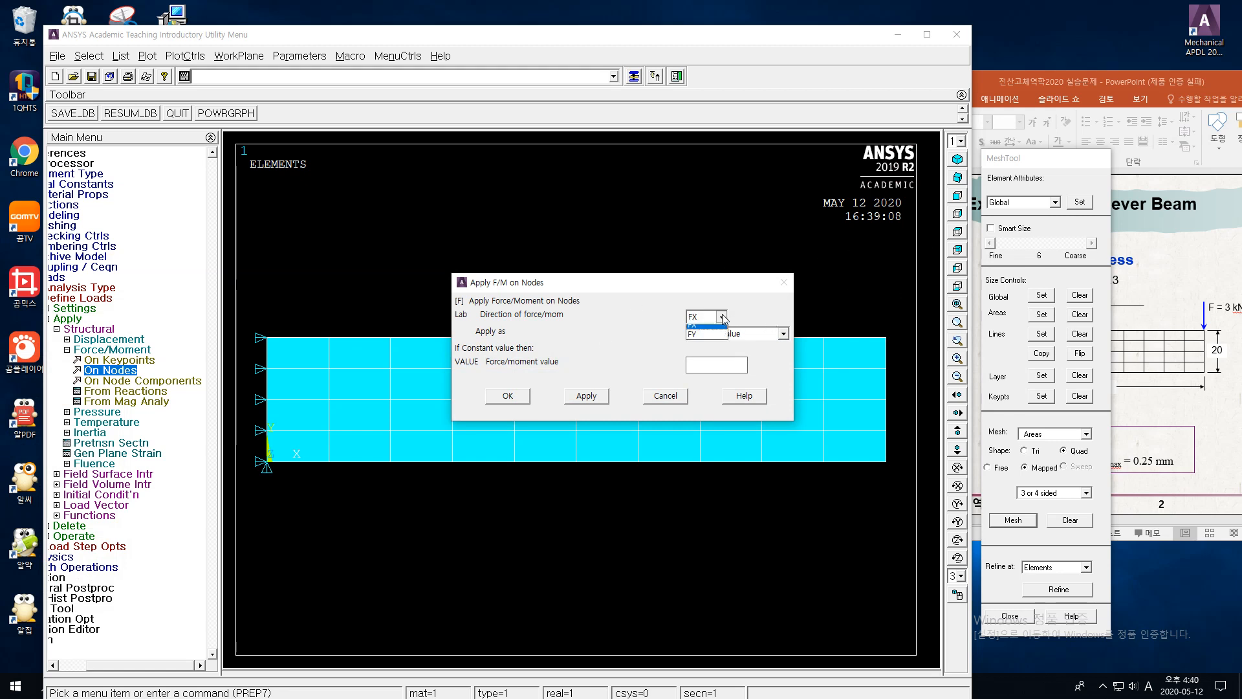
click(703, 341)
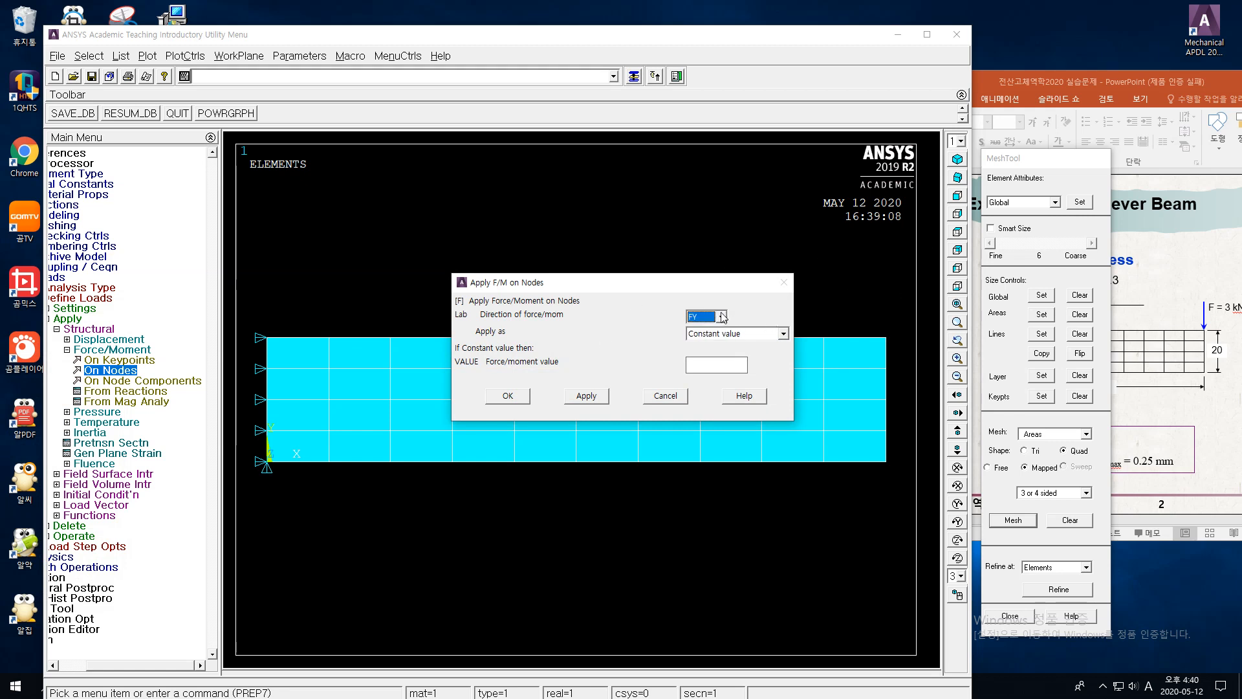
click(784, 334)
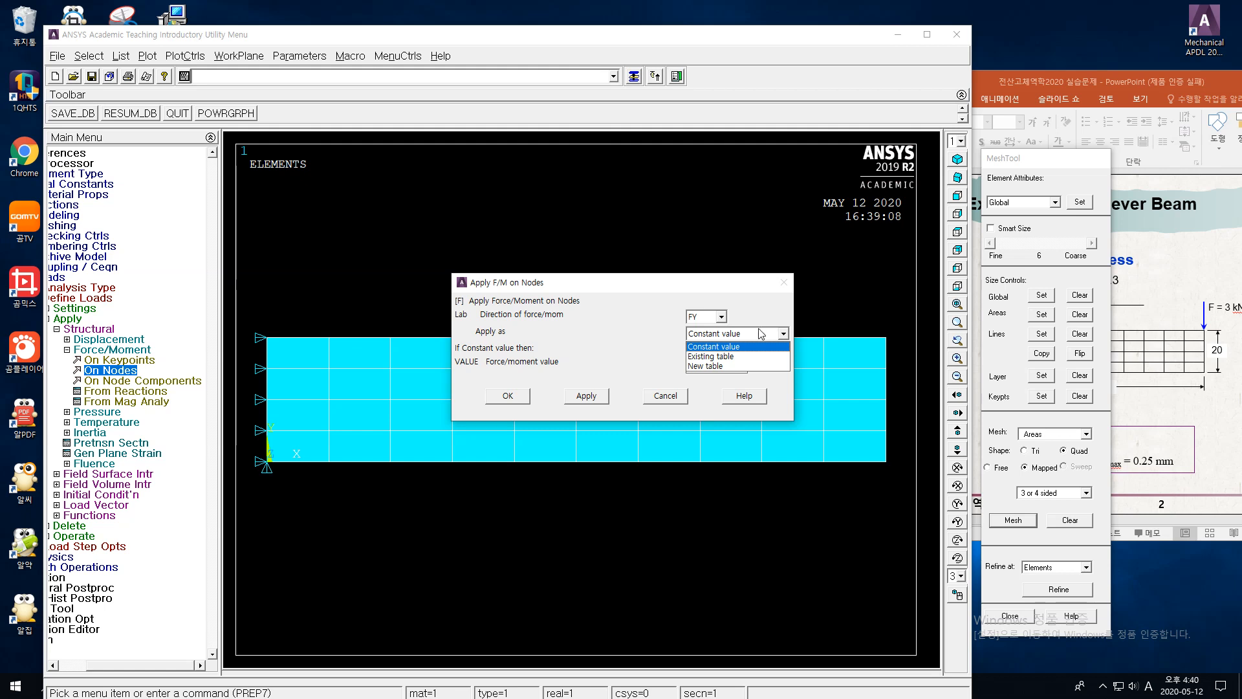
click(738, 338)
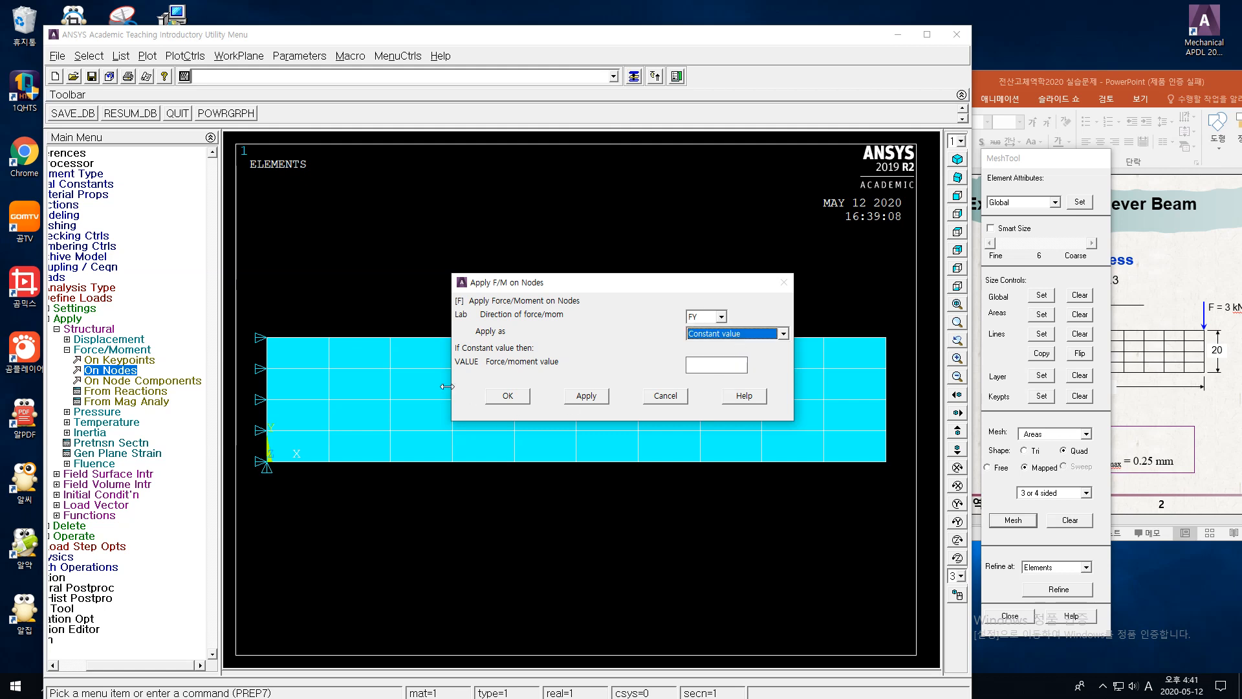
click(709, 364)
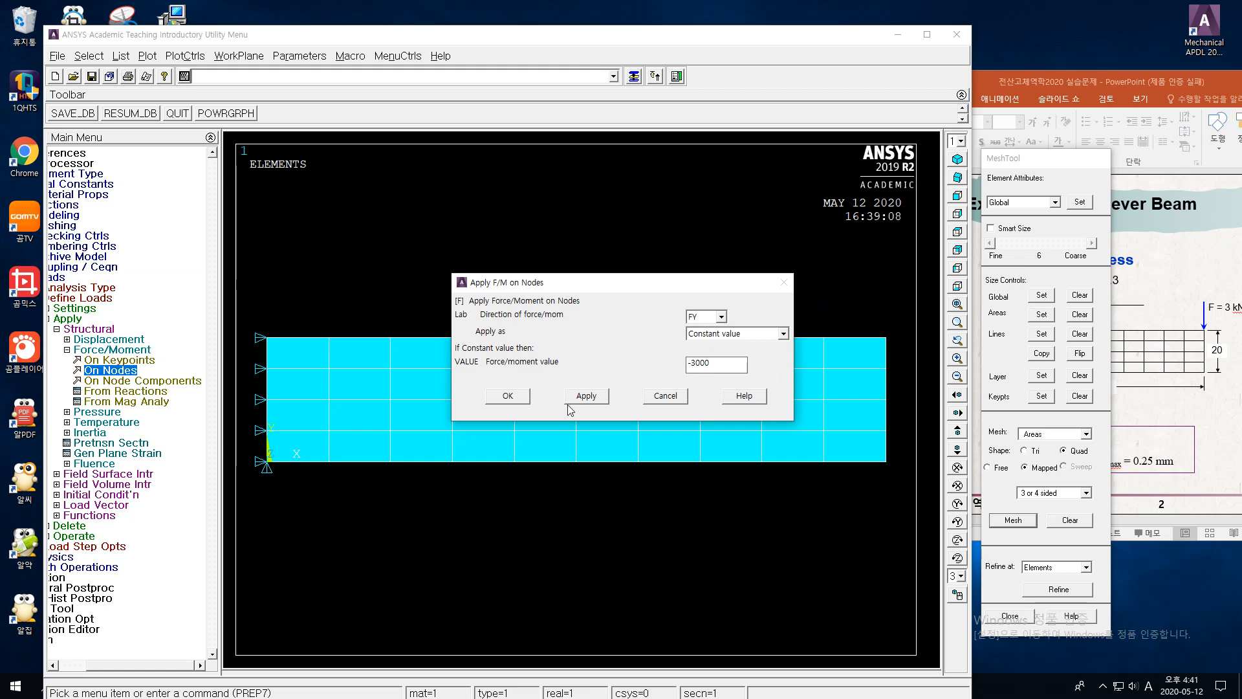
click(521, 402)
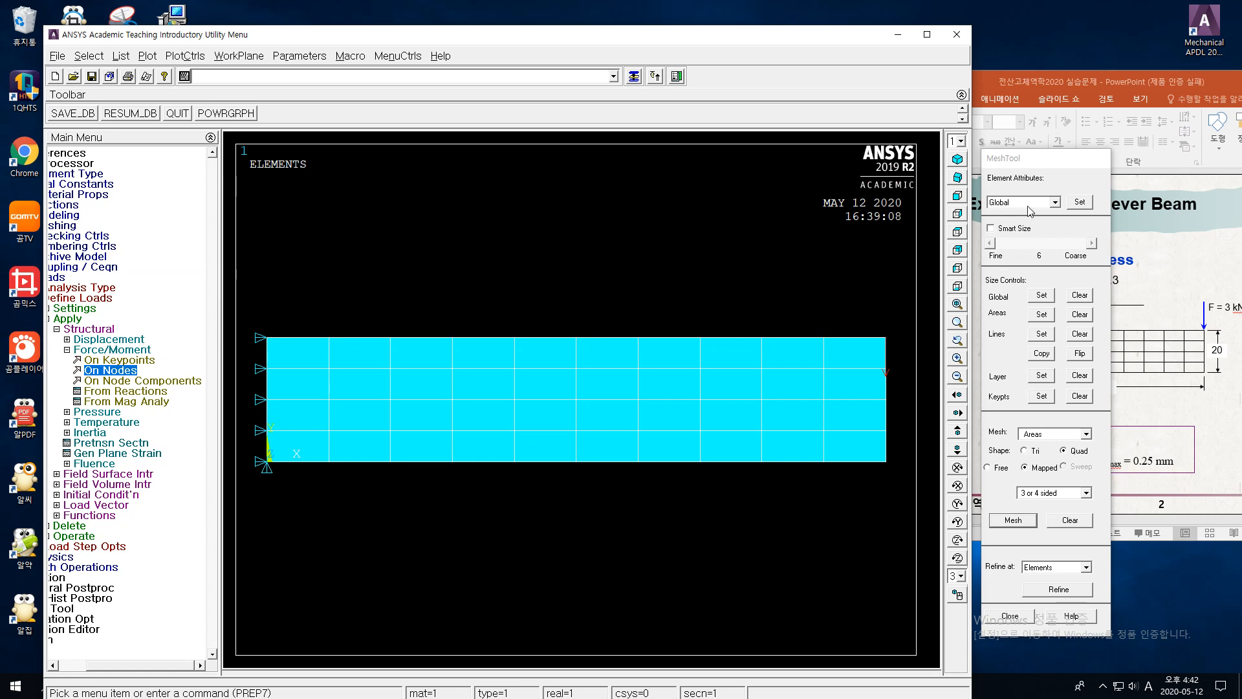
- Close the MeshTool and collapse the Preprocessor branch
click(1057, 161)
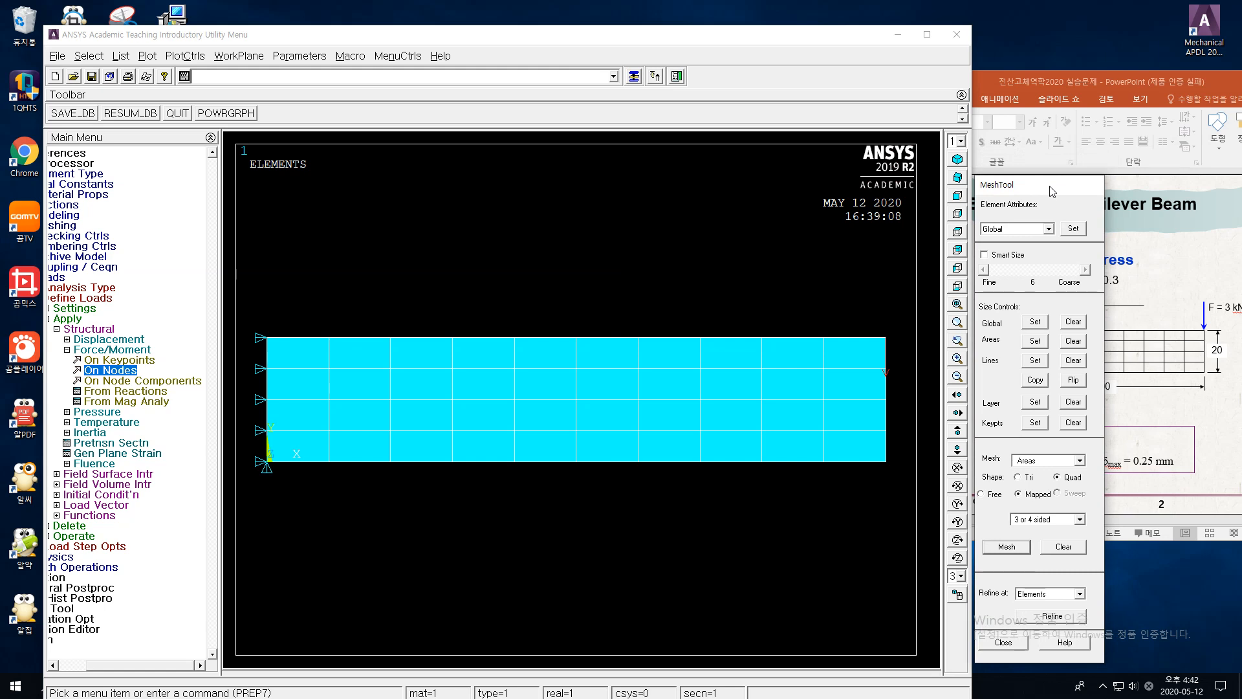
click(1000, 651)
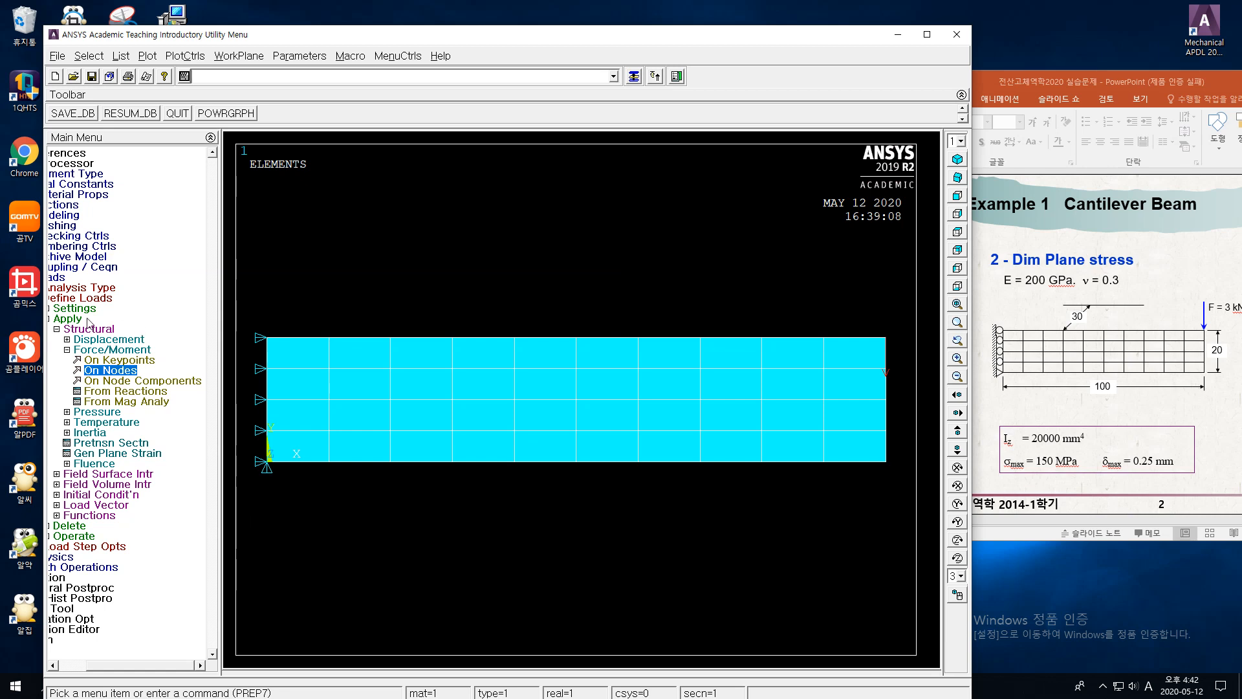
click(65, 329)
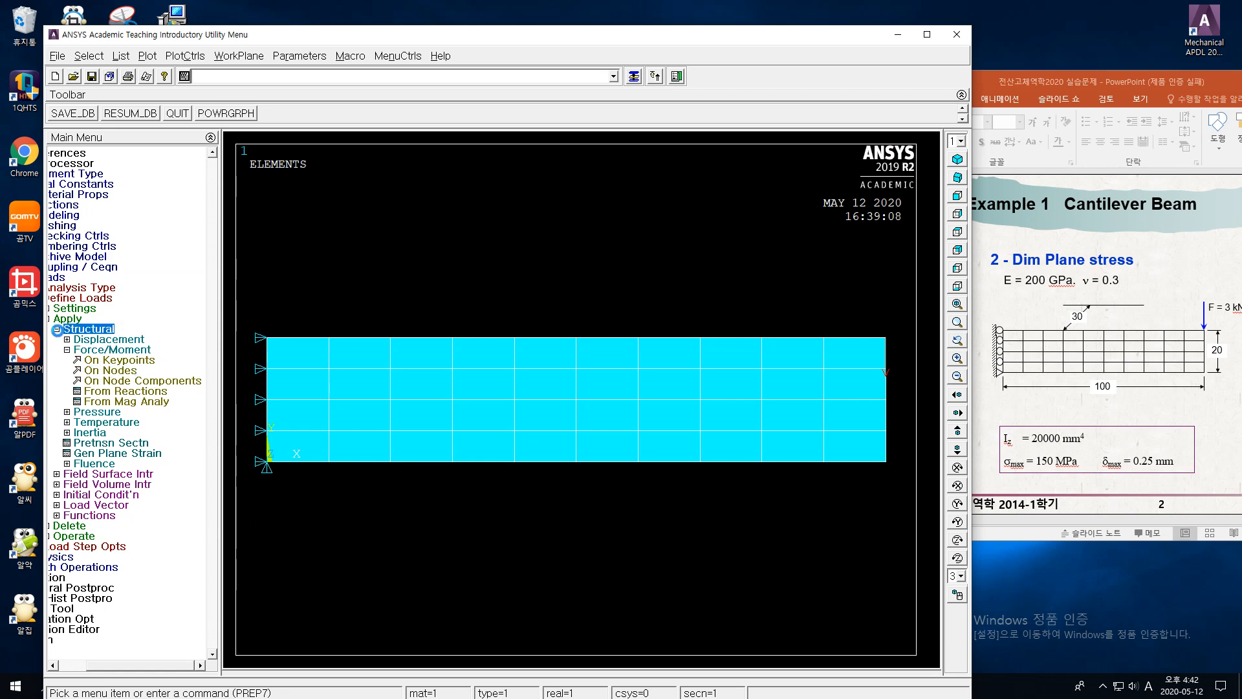
click(56, 164)
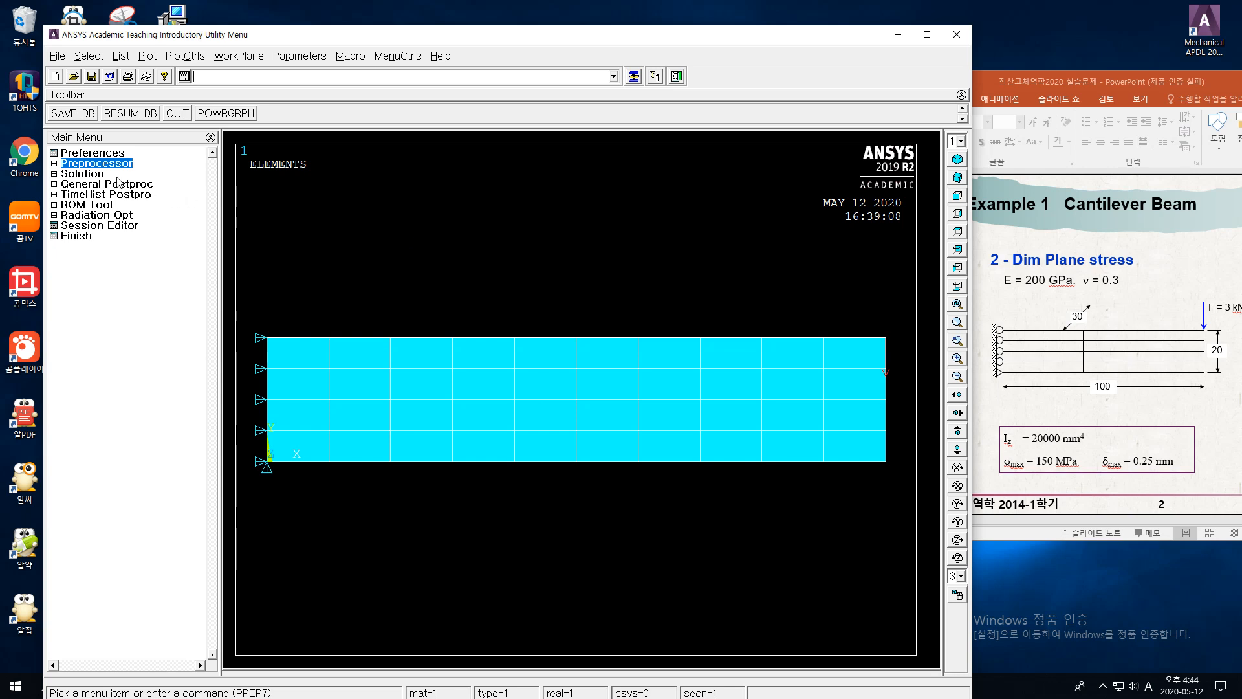
- Solve the current load step, close the solution note and status listing, and collapse the Solution branch
click(97, 174)
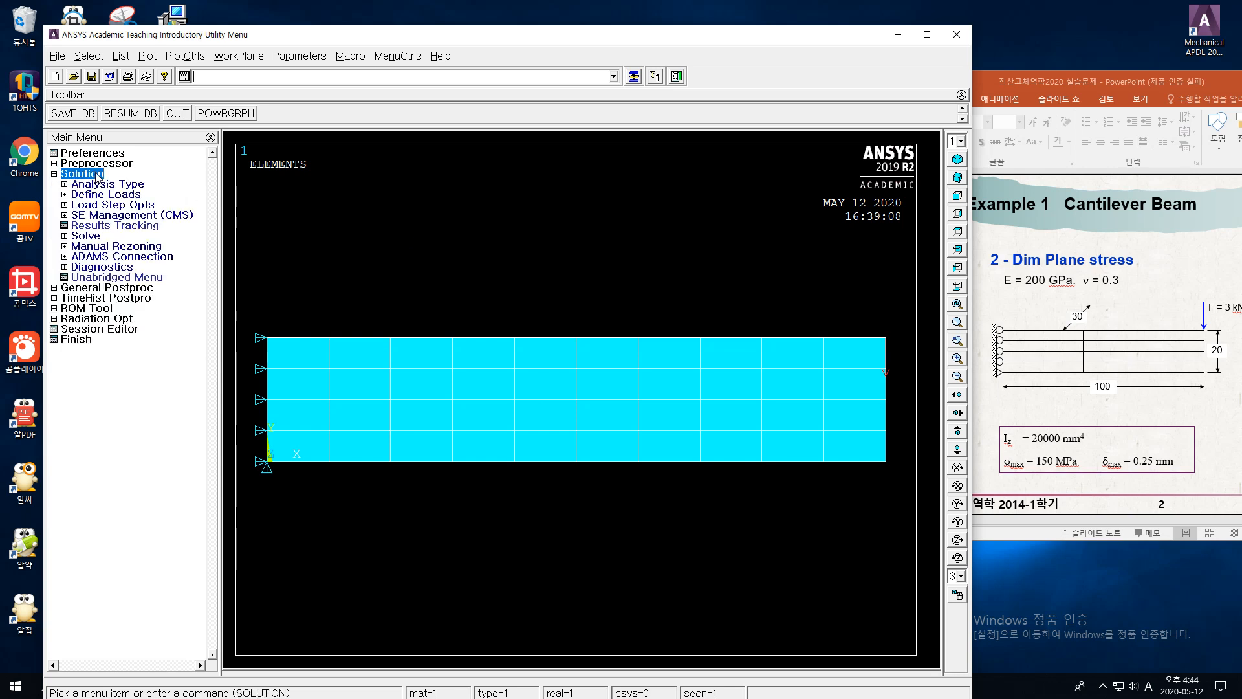
click(138, 185)
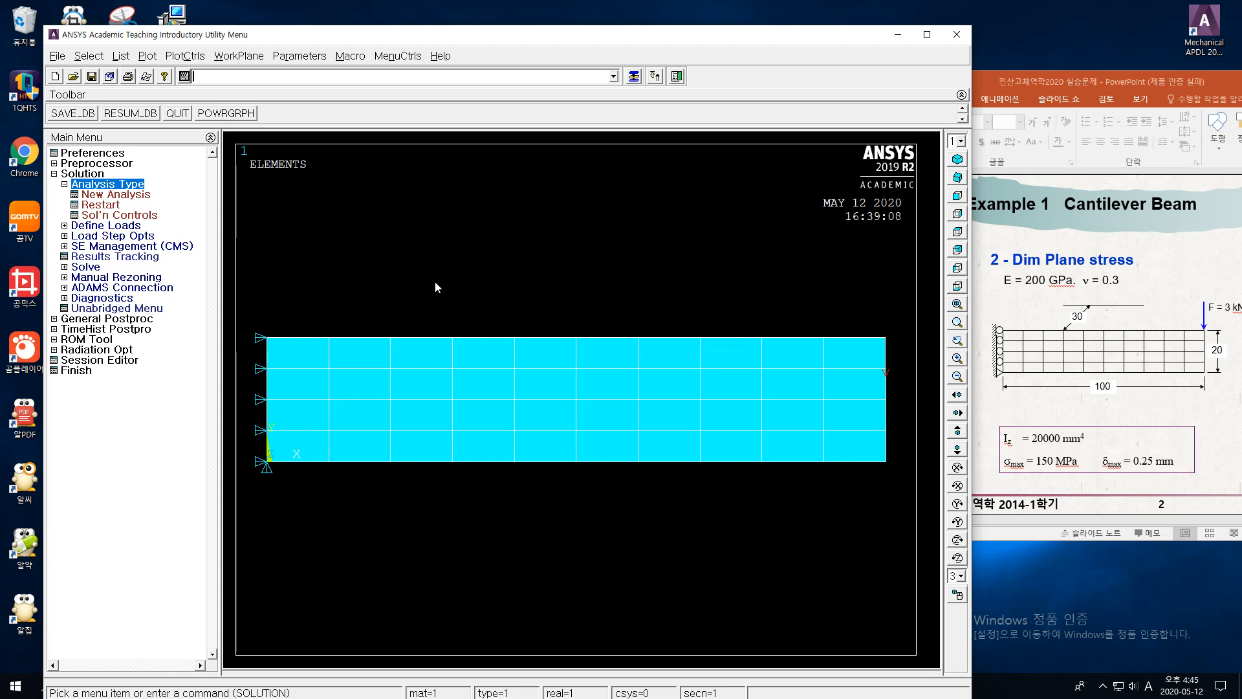
click(102, 269)
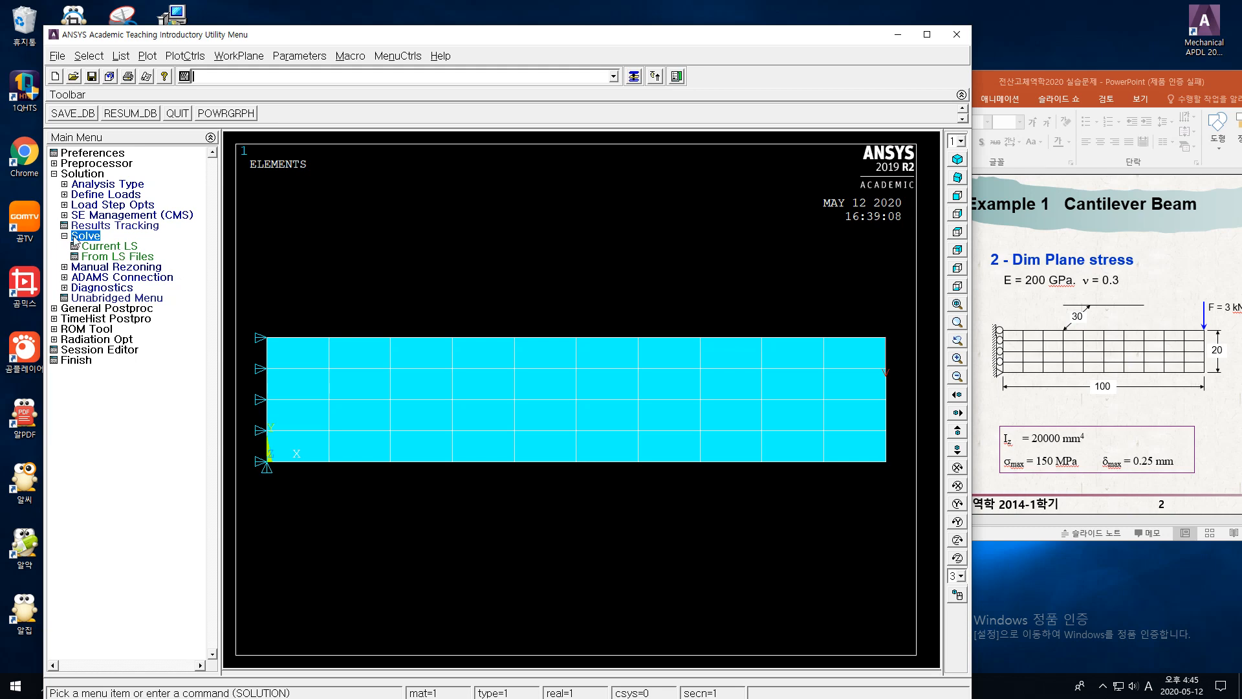
click(103, 249)
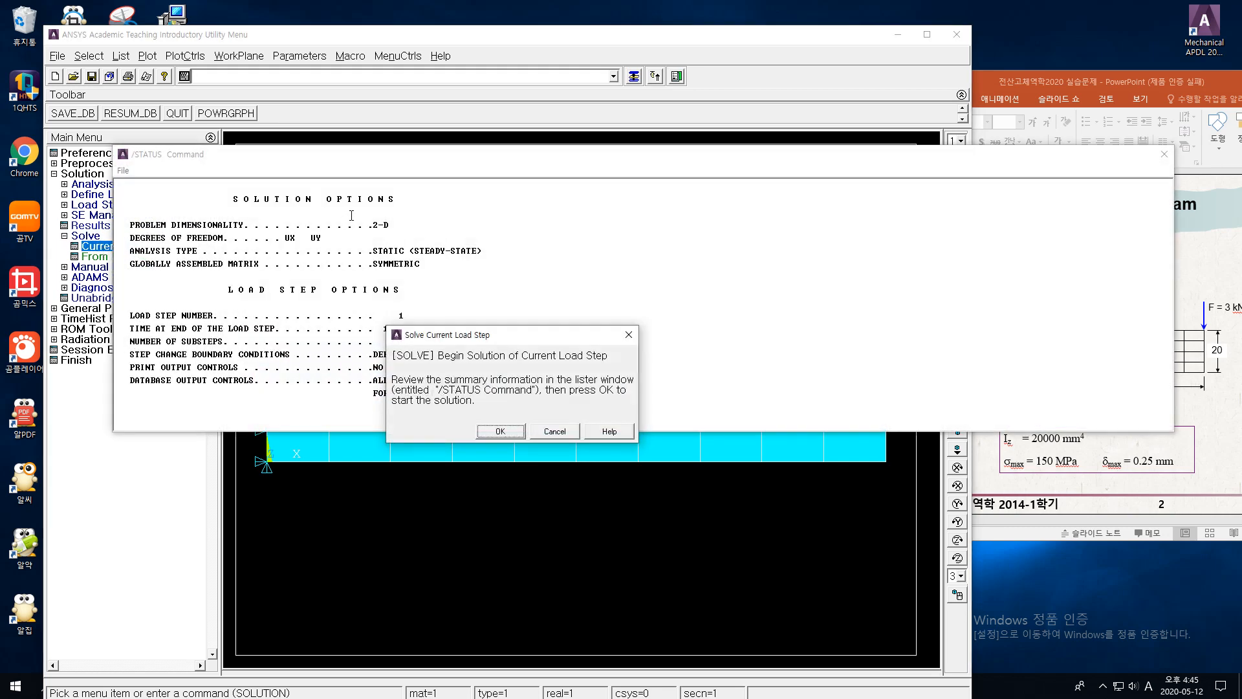
drag(508, 335, 660, 319)
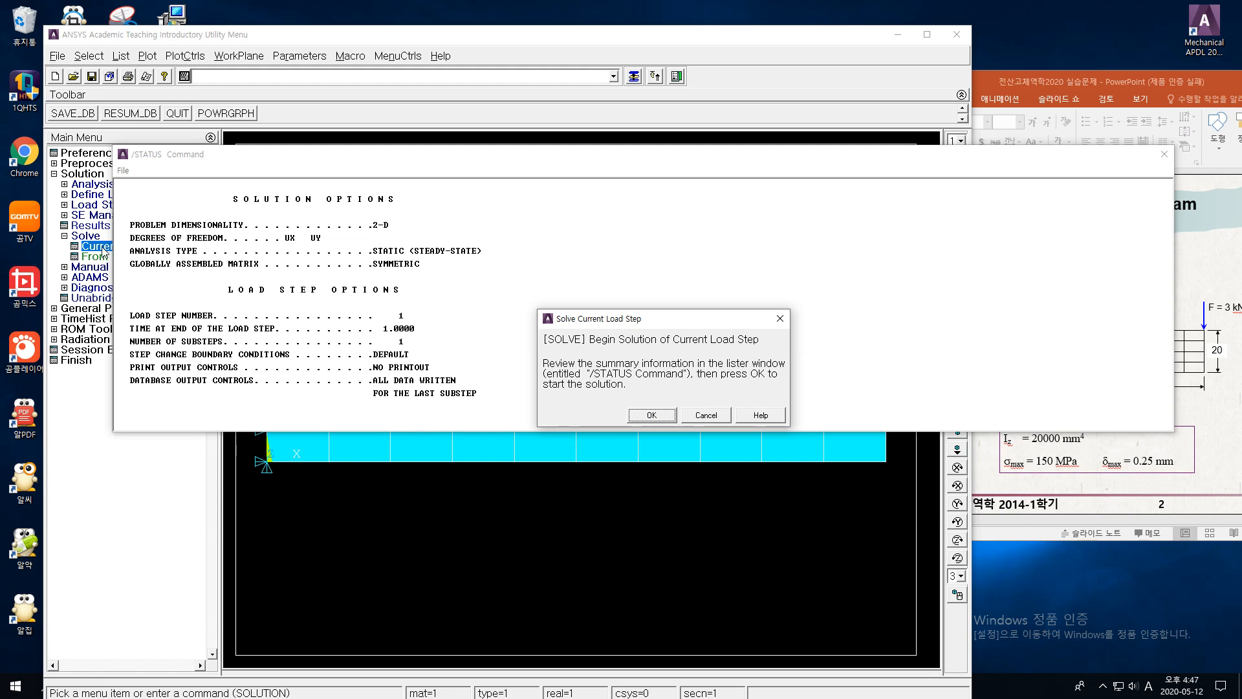
click(652, 416)
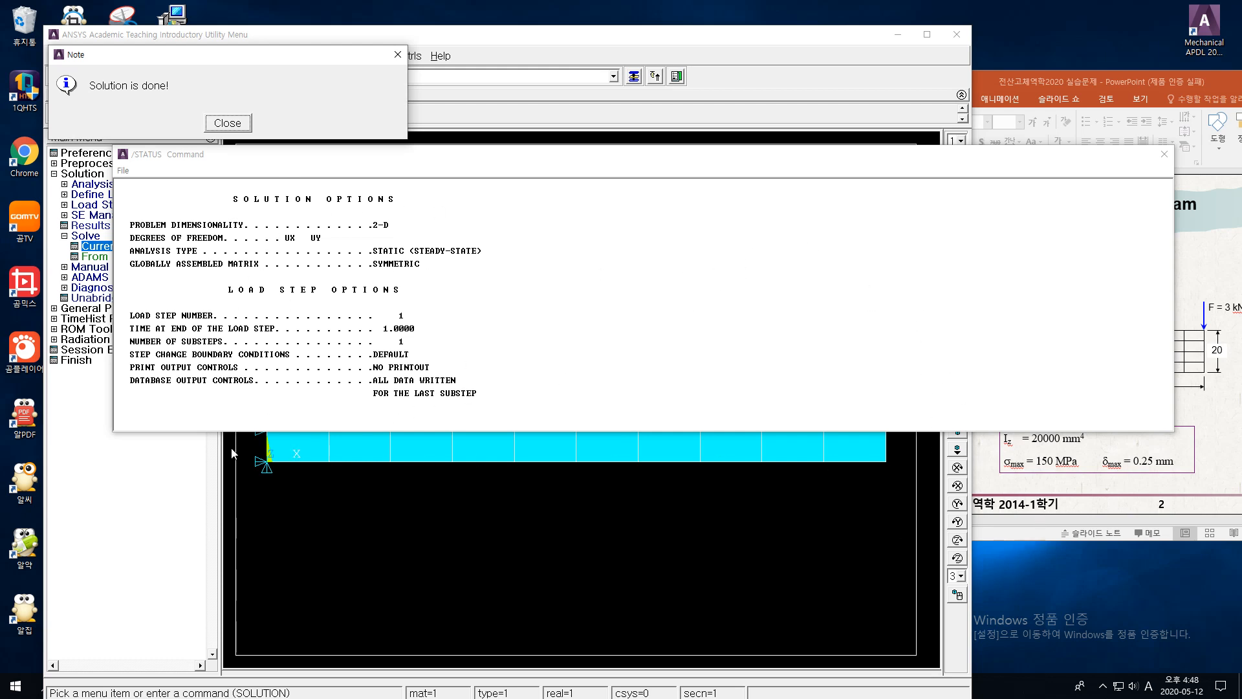
click(228, 123)
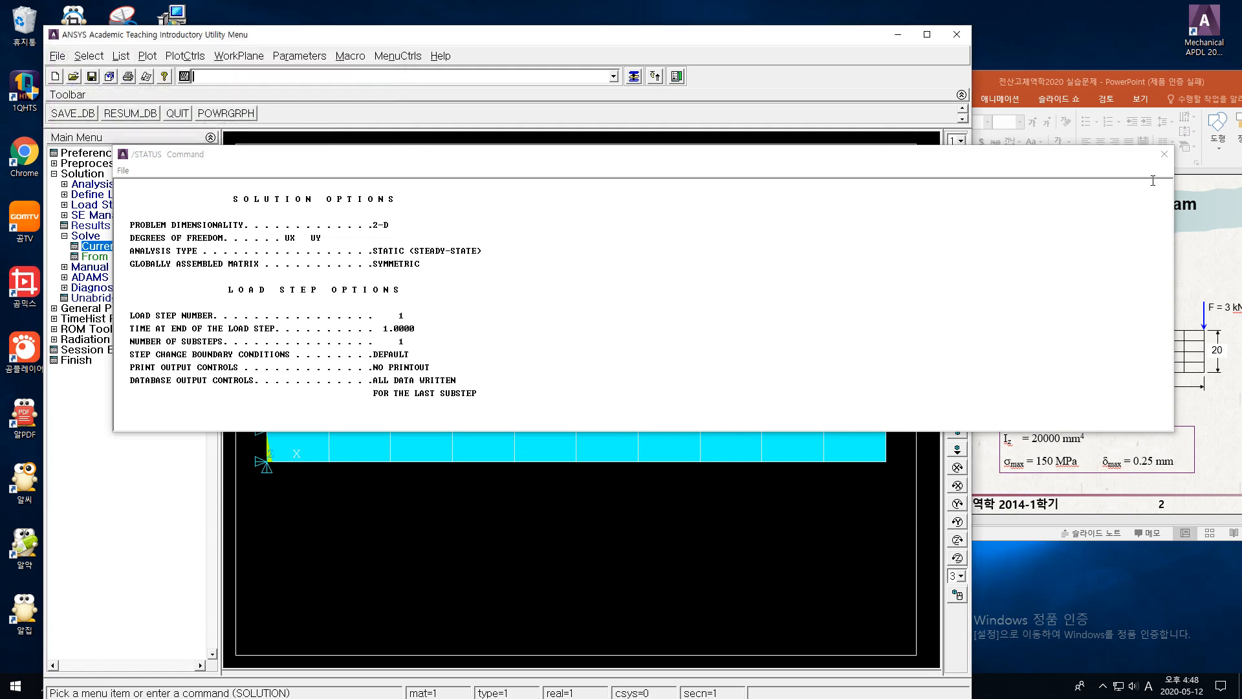
click(1164, 155)
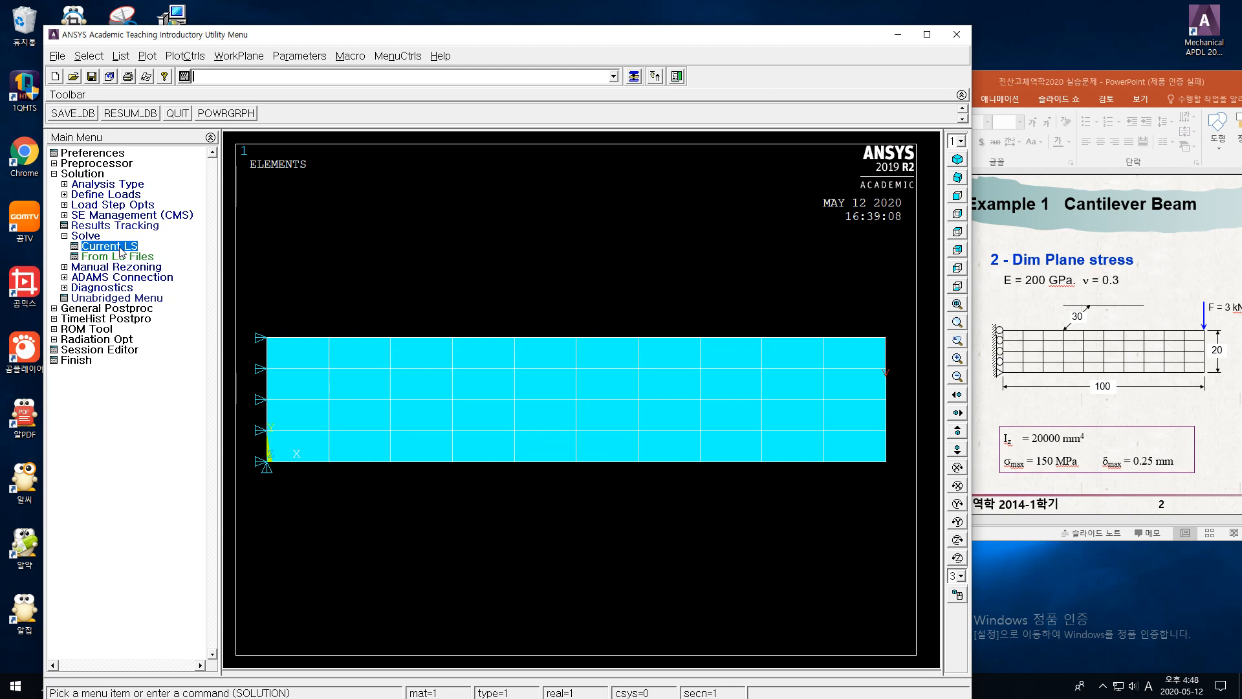
click(65, 236)
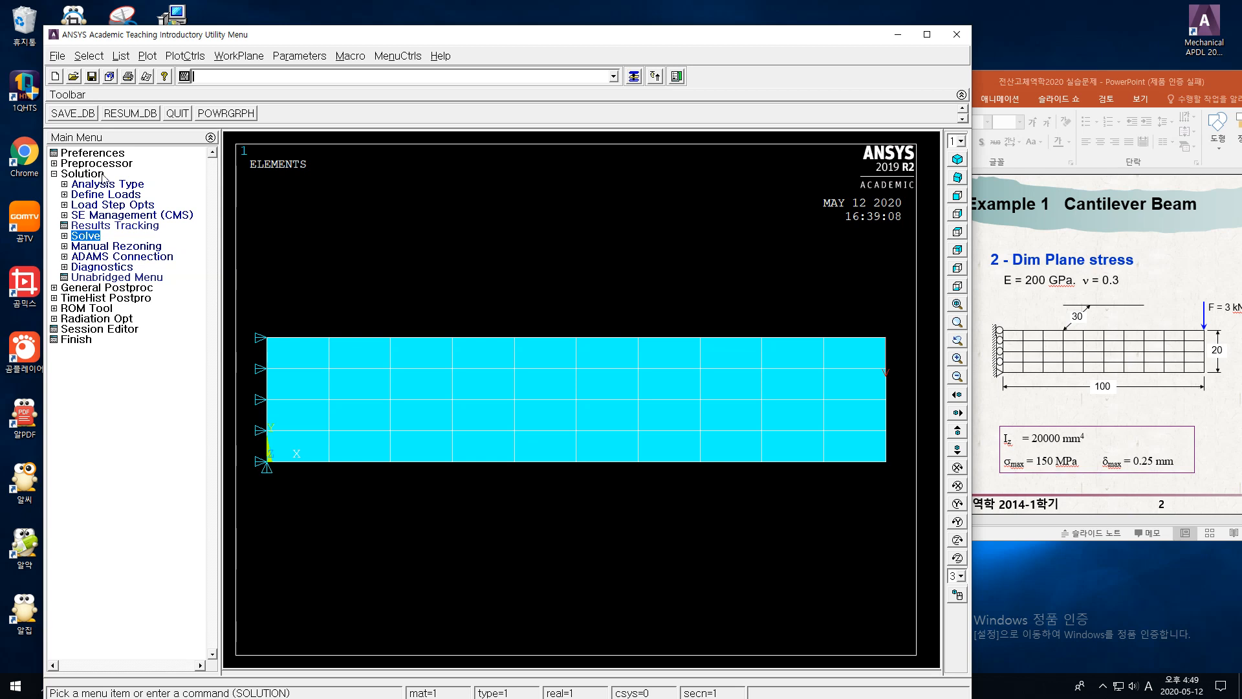
click(56, 175)
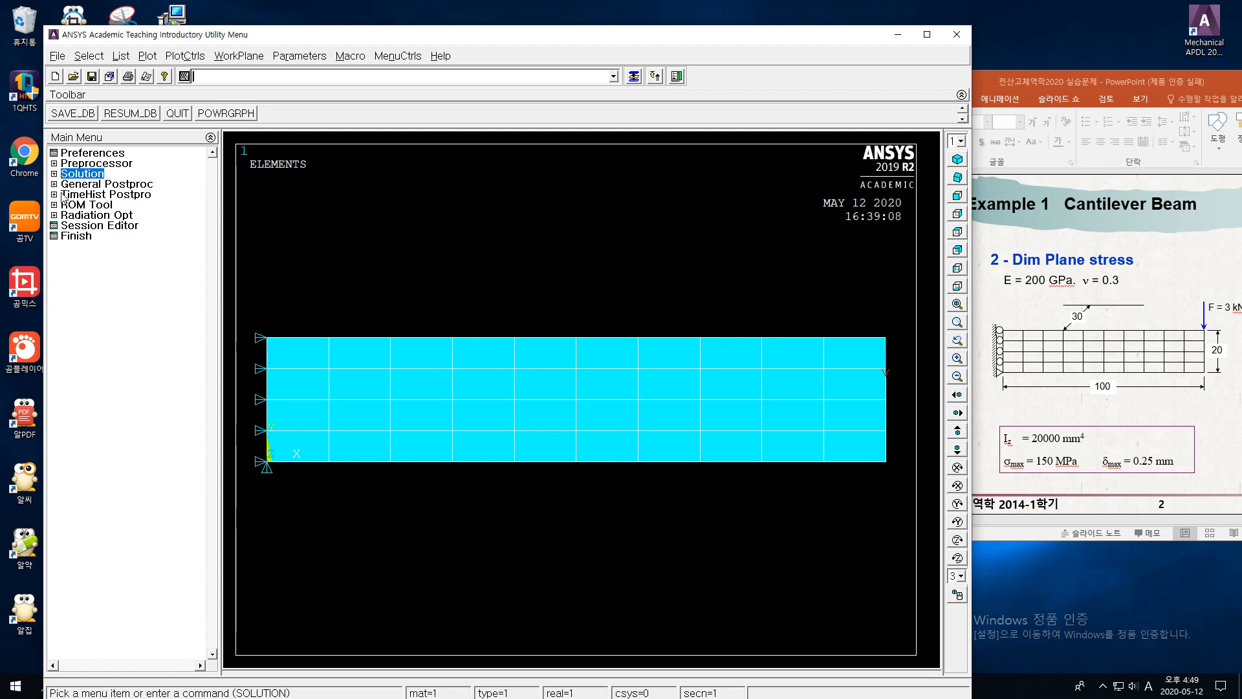
- Plot the beam's deformed shape only in the general postprocessor
click(142, 185)
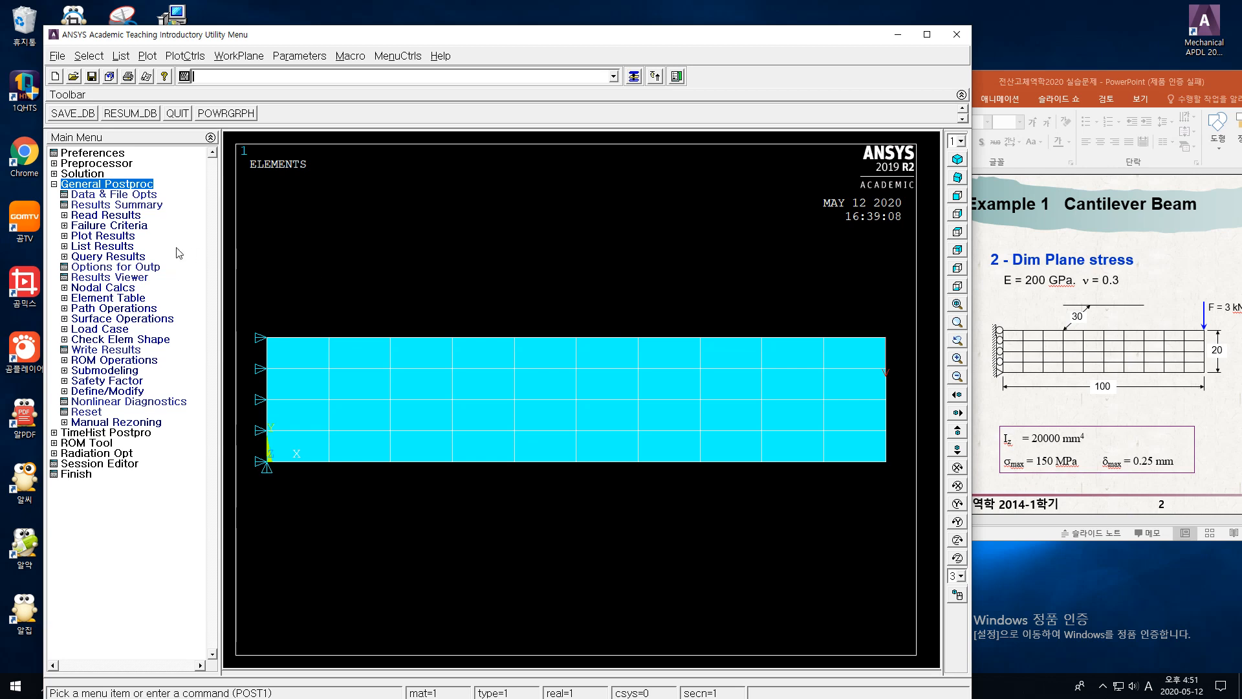
click(120, 237)
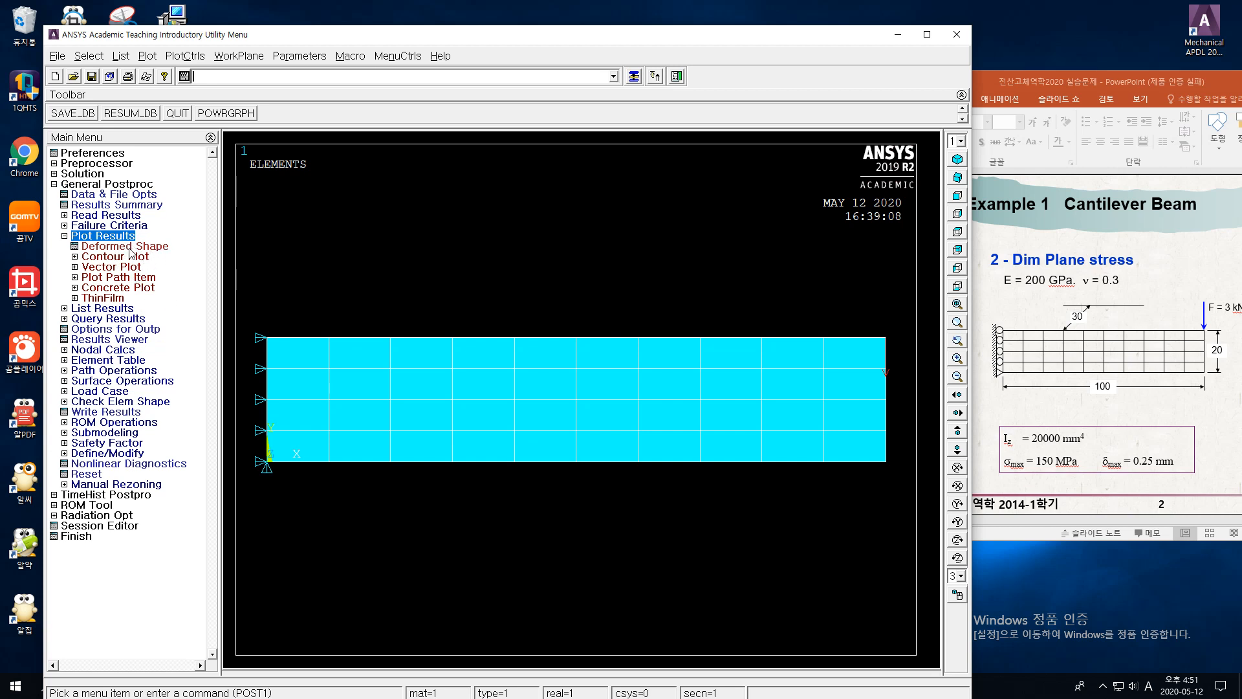
click(132, 249)
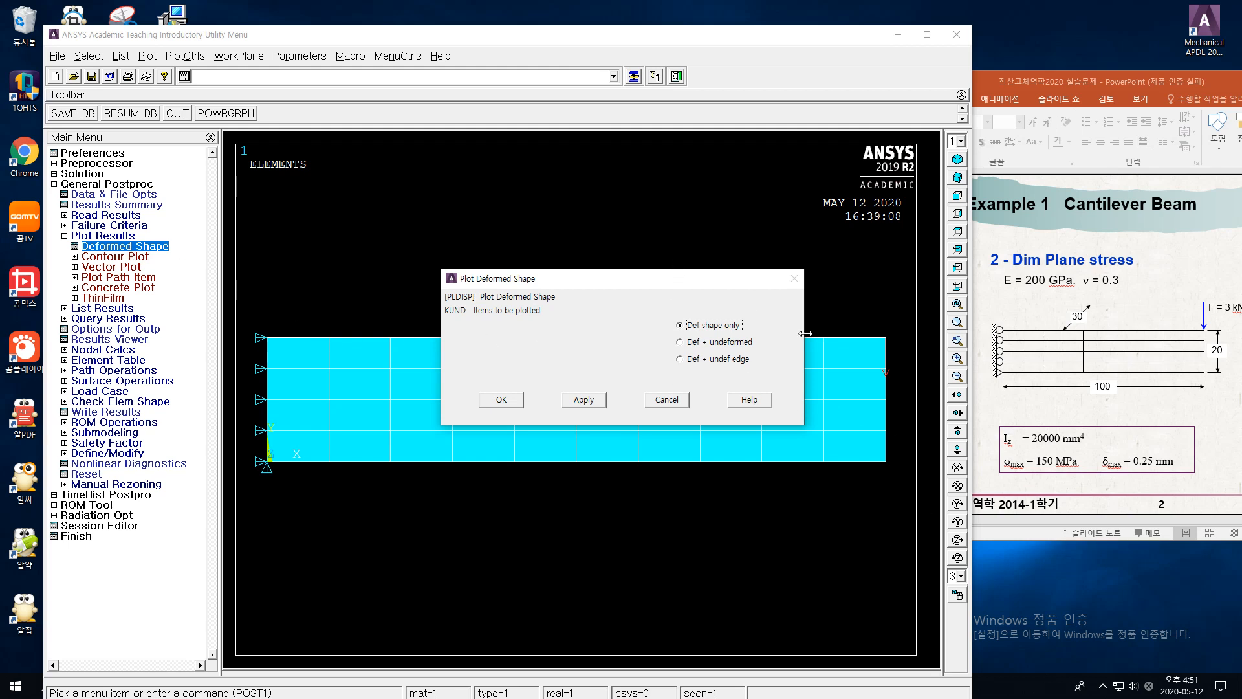
click(502, 401)
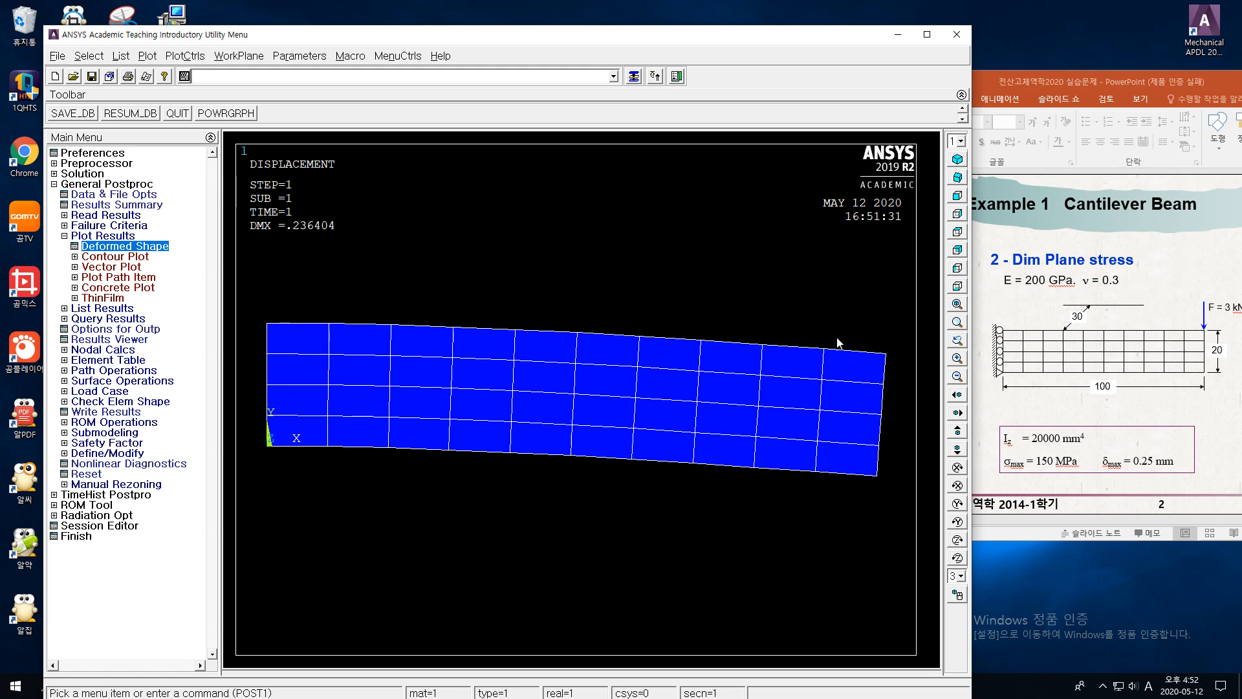
- Plot the deformed shape together with the undeformed mesh
click(151, 252)
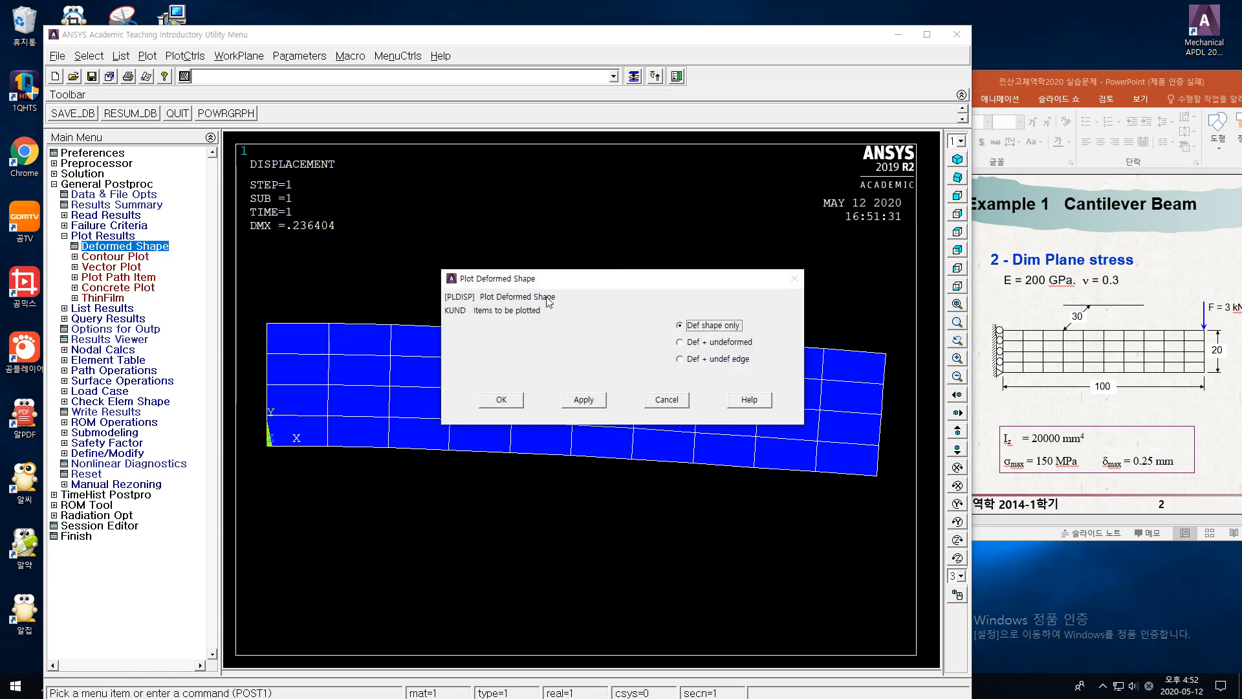
click(682, 346)
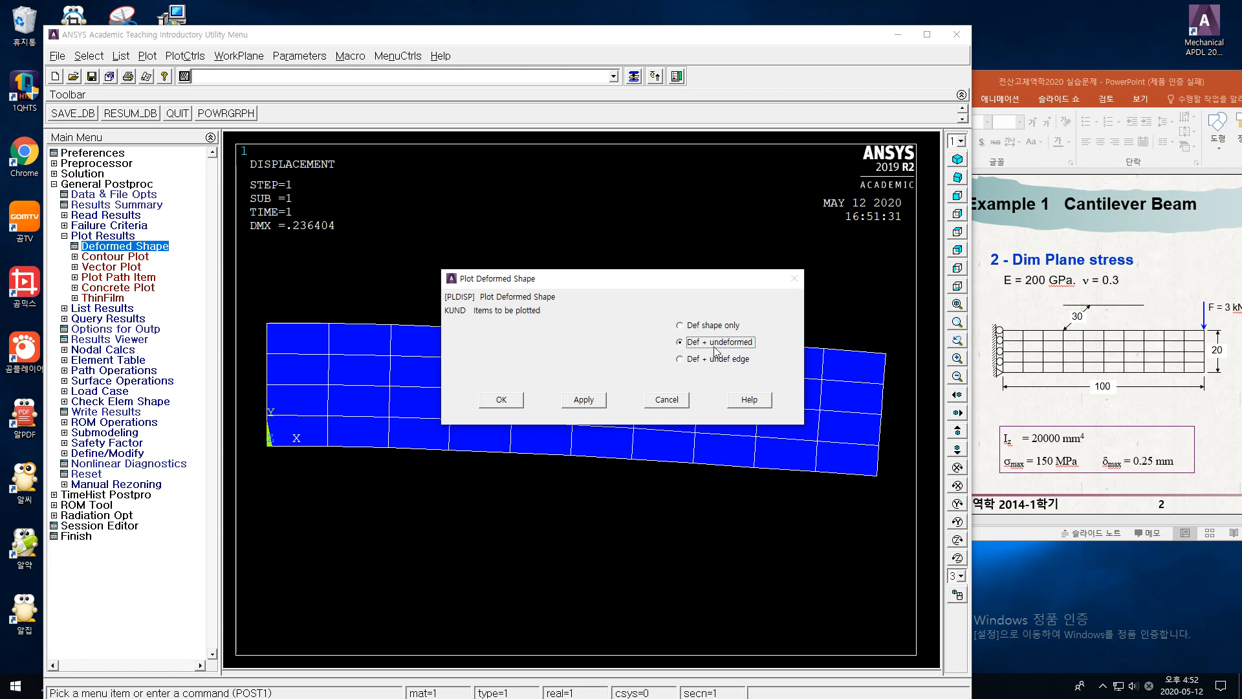
click(502, 400)
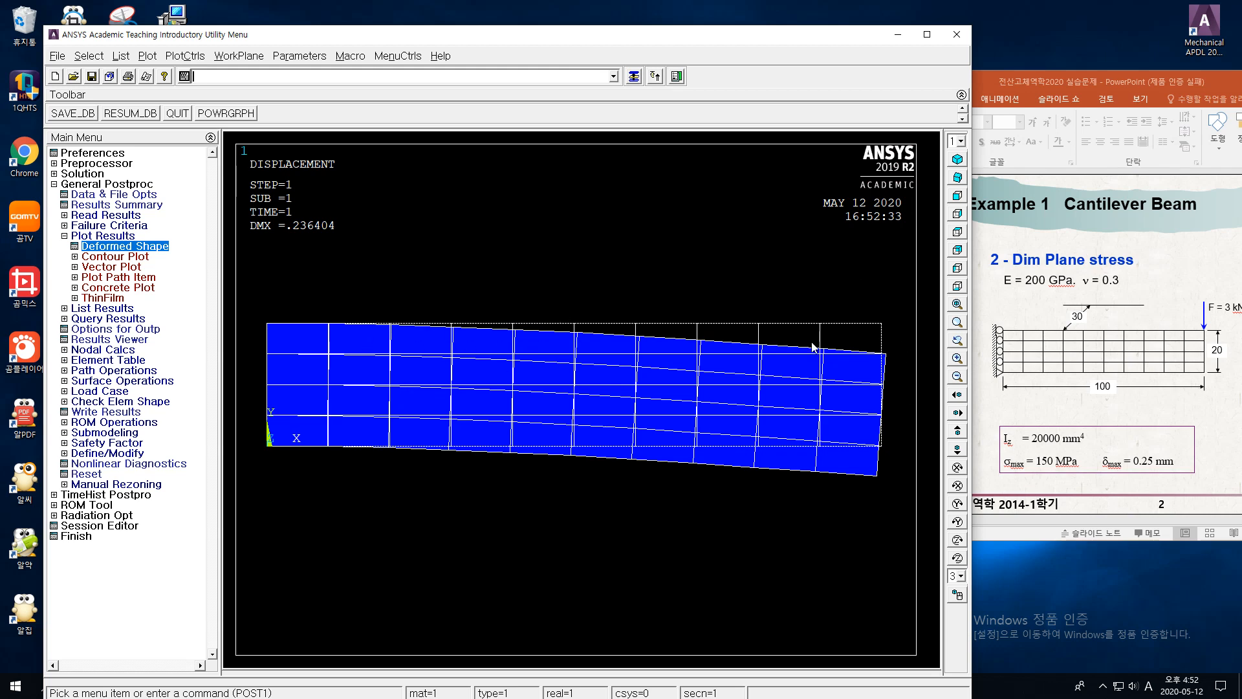
- Plot the deformed shape together with the undeformed edge
click(132, 250)
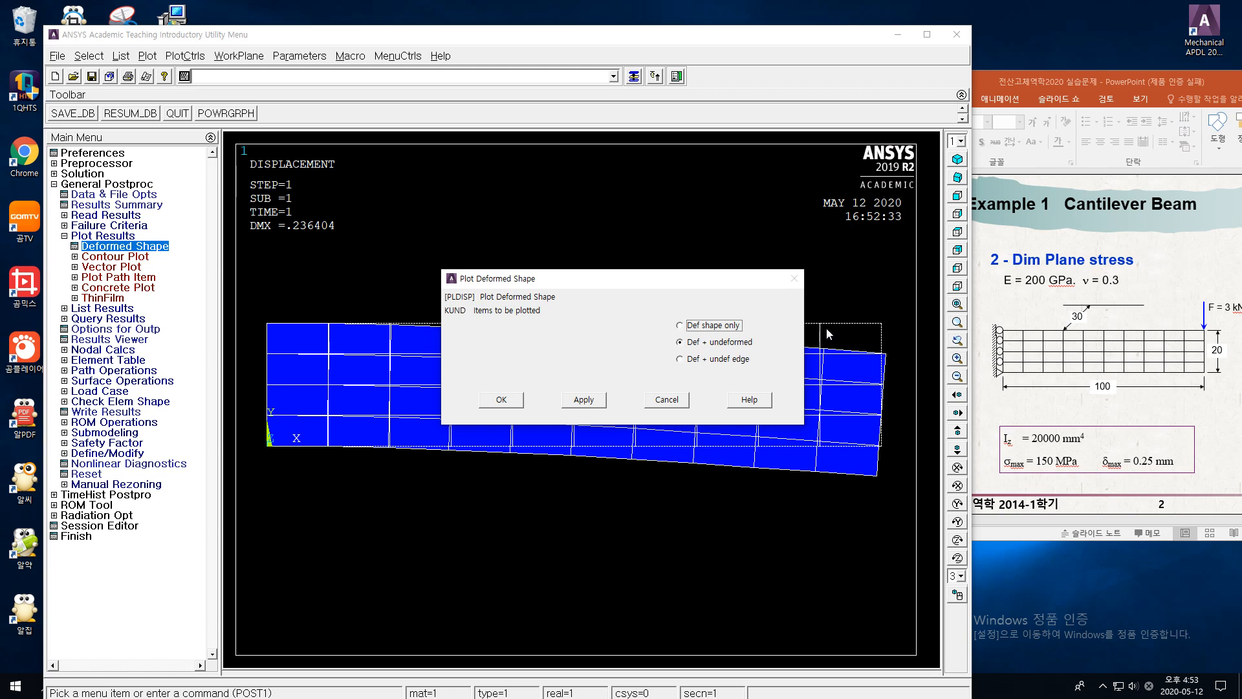
click(693, 360)
click(502, 401)
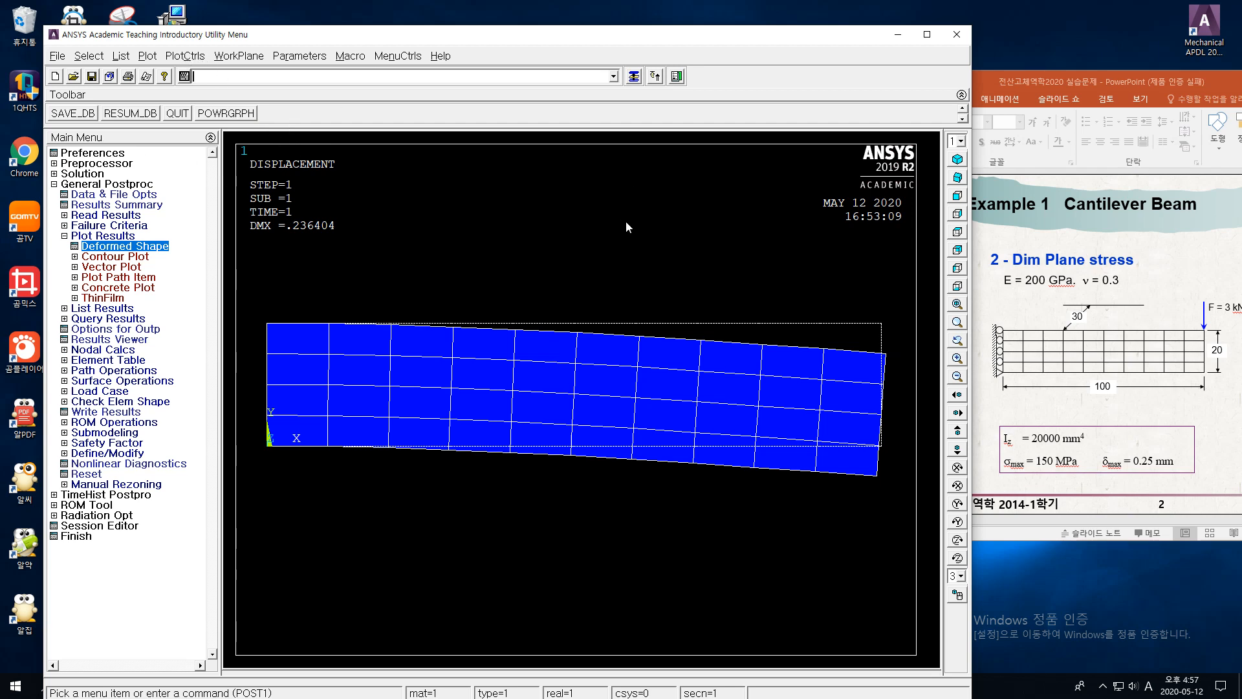
- Turn on node numbers in the plot numbering controls and replot the deformed beam
click(192, 57)
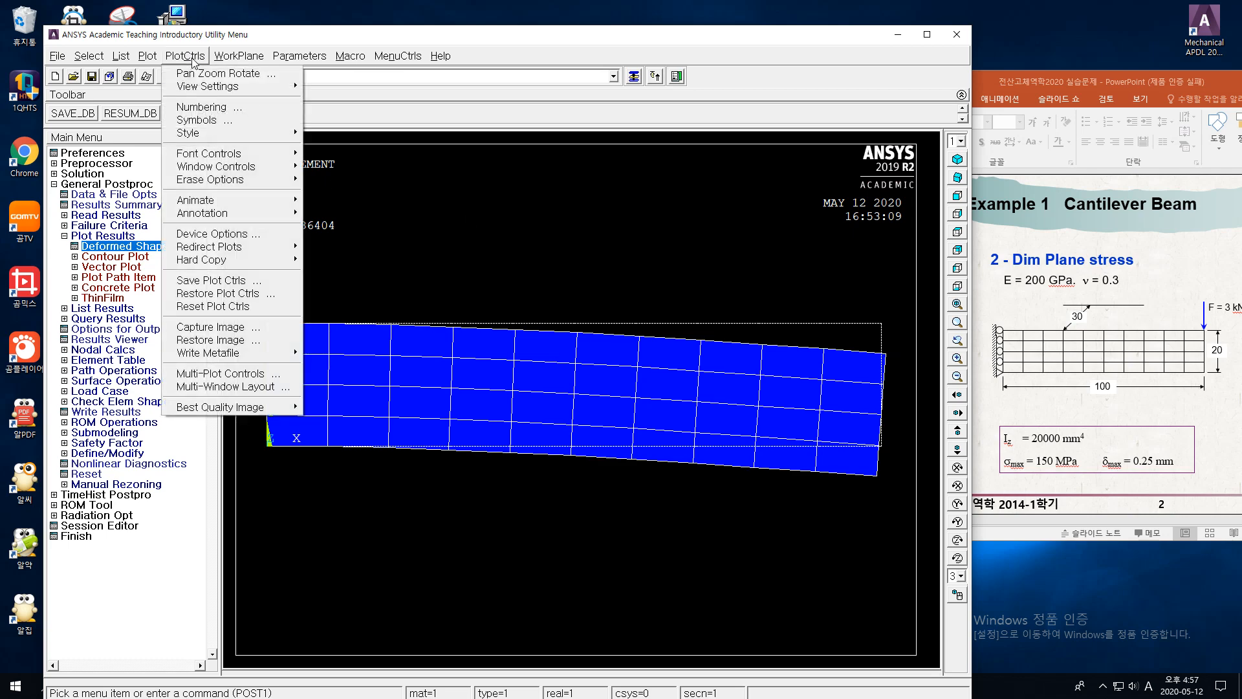
click(202, 107)
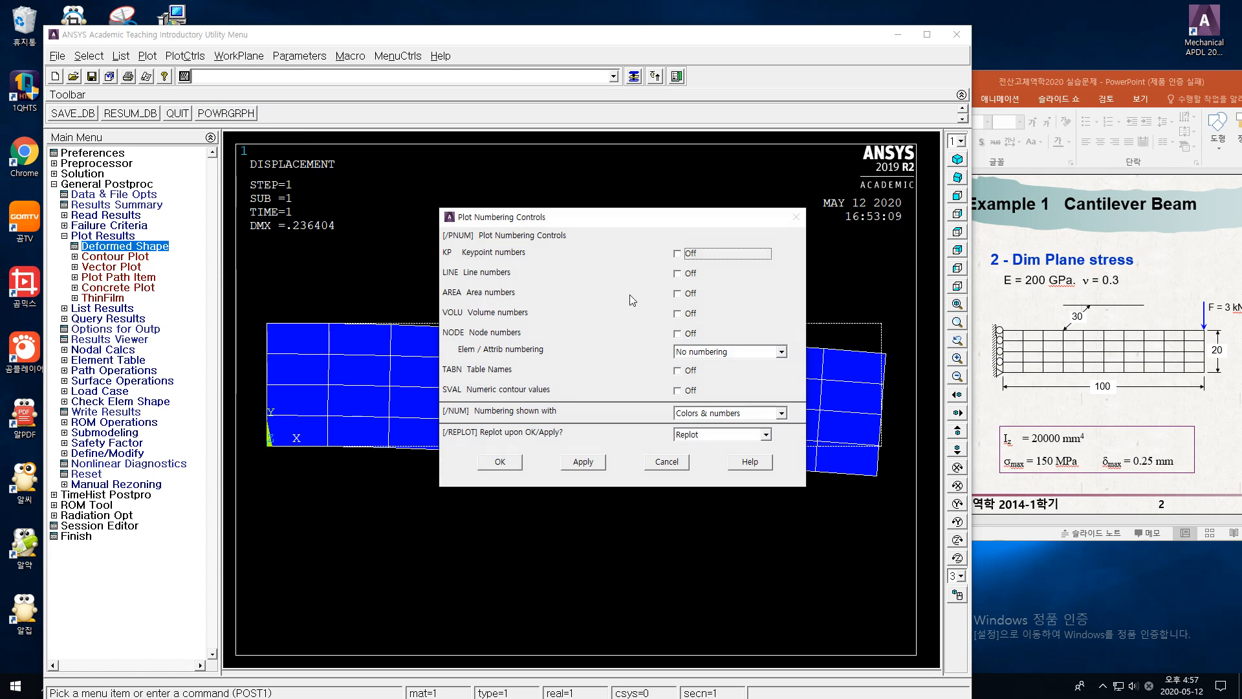
click(678, 334)
click(678, 334)
click(502, 462)
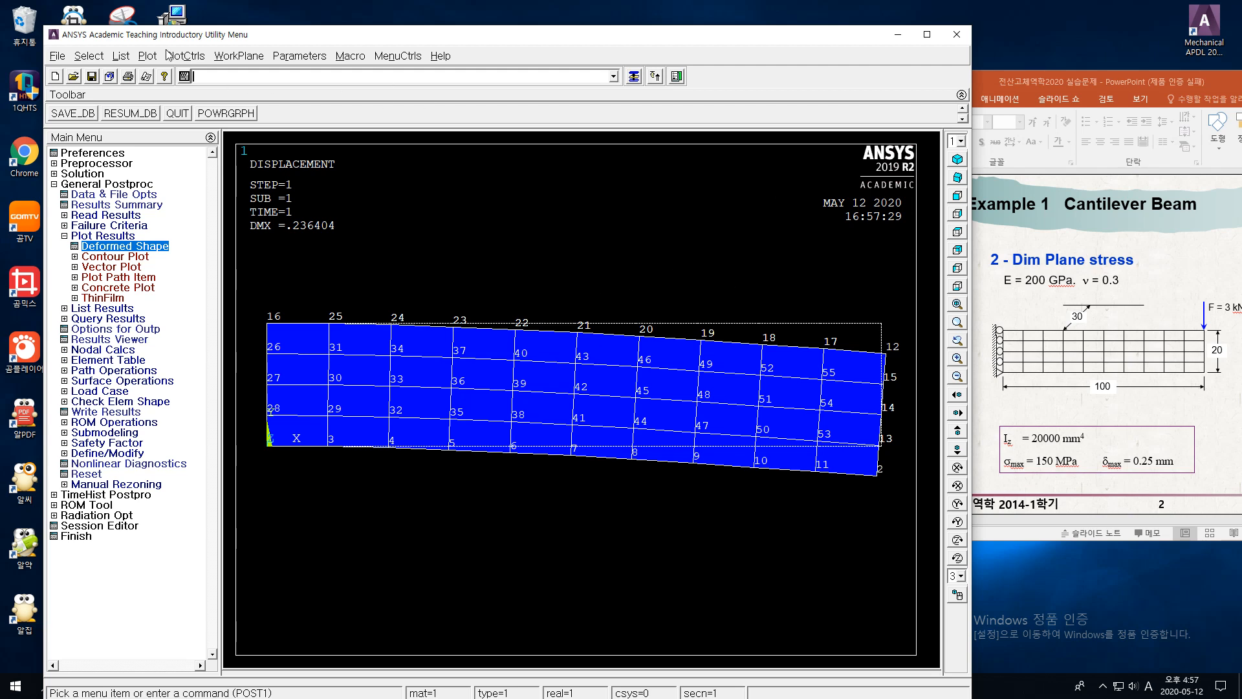
- Turn off node numbers and replot the deformed beam
click(190, 58)
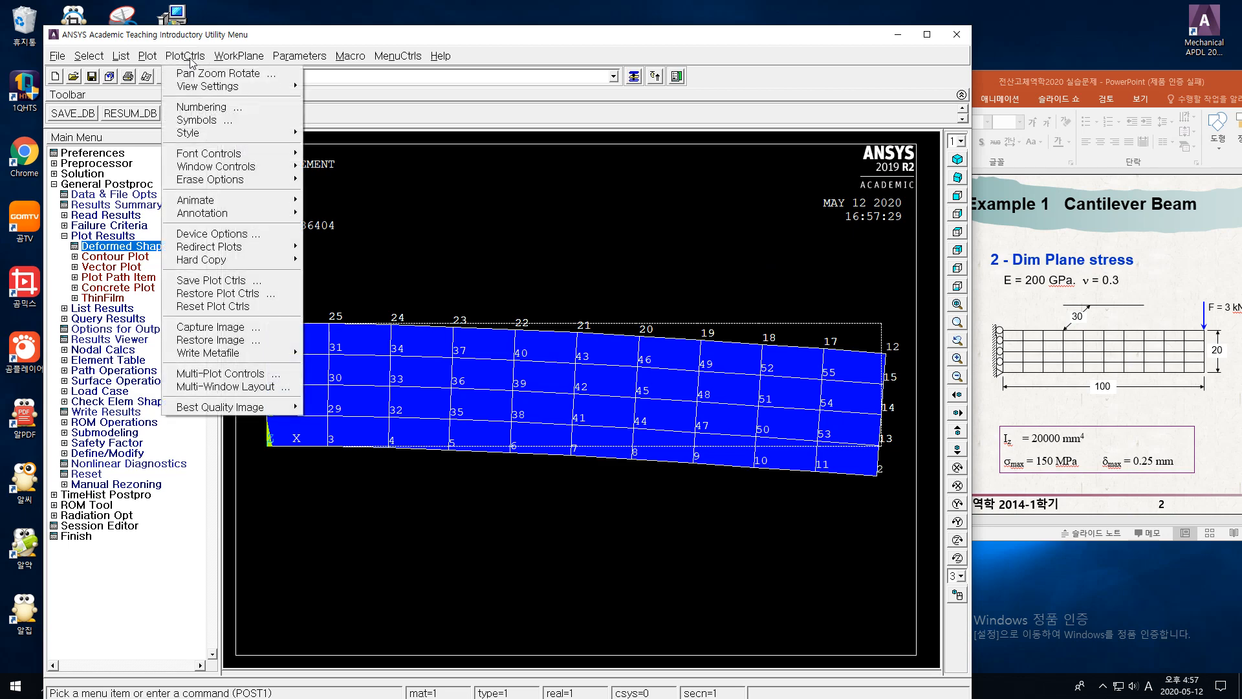
click(201, 107)
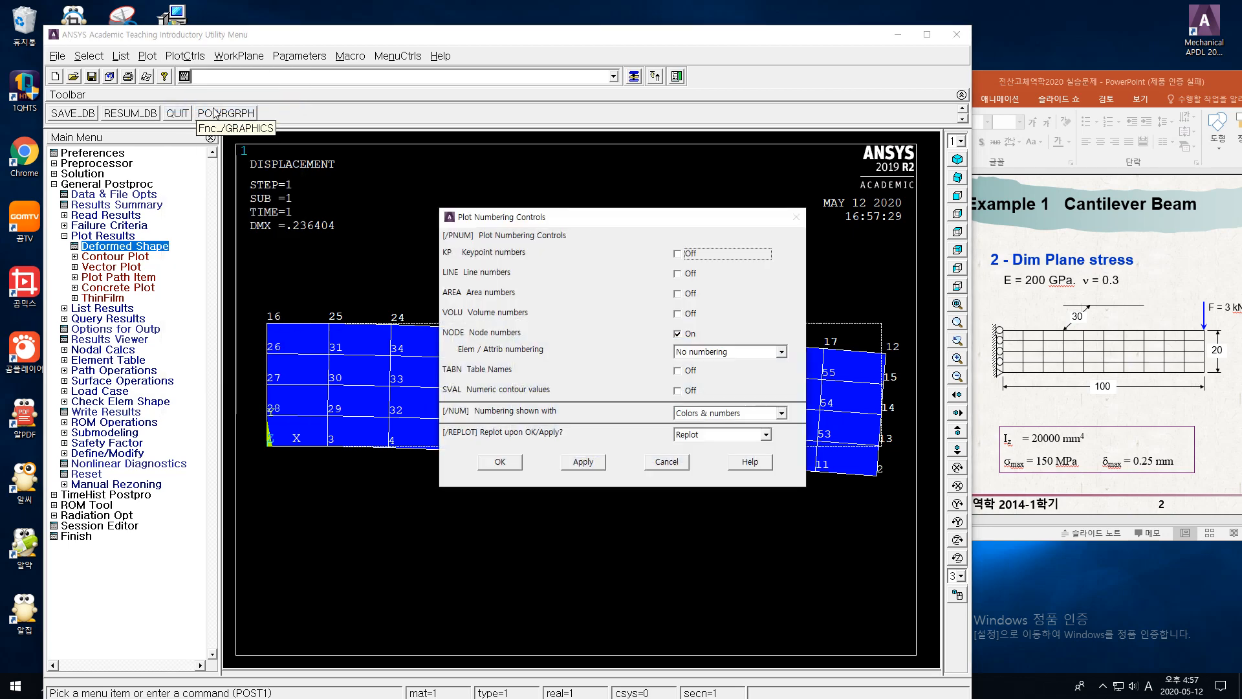
click(679, 334)
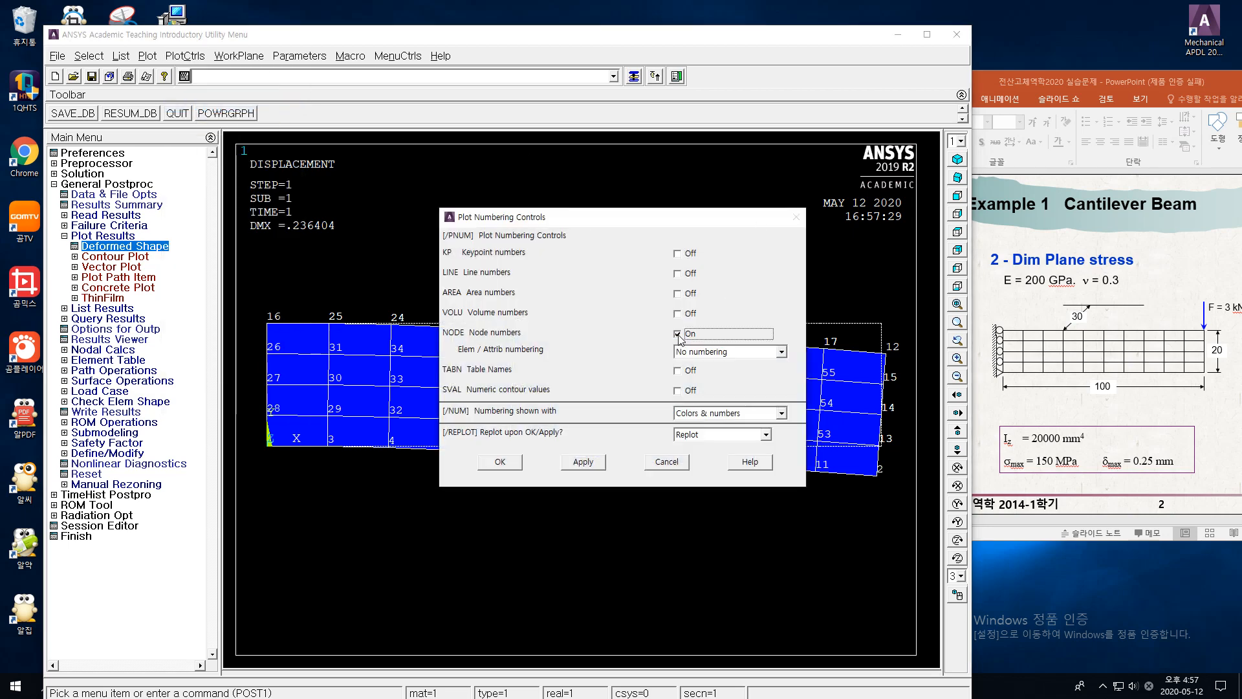
click(499, 462)
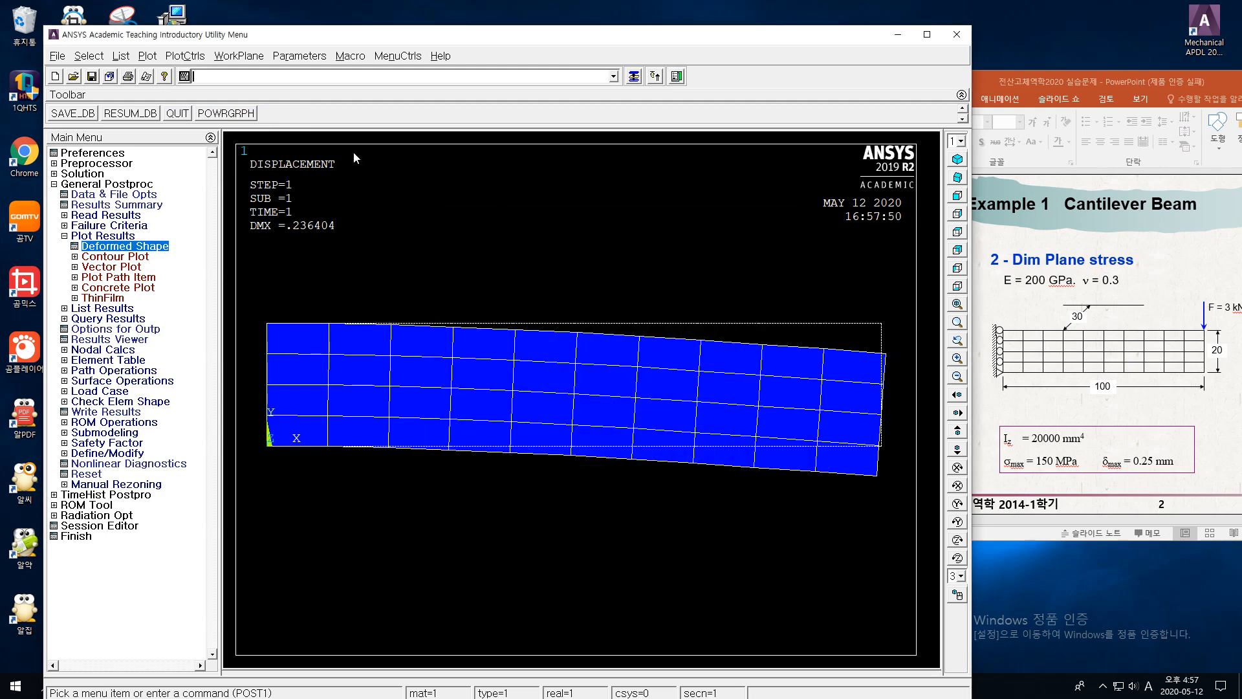
- Set the displacement scale factor for Window 1 to 1.0 (true scale) and replot the deformed shape
click(189, 56)
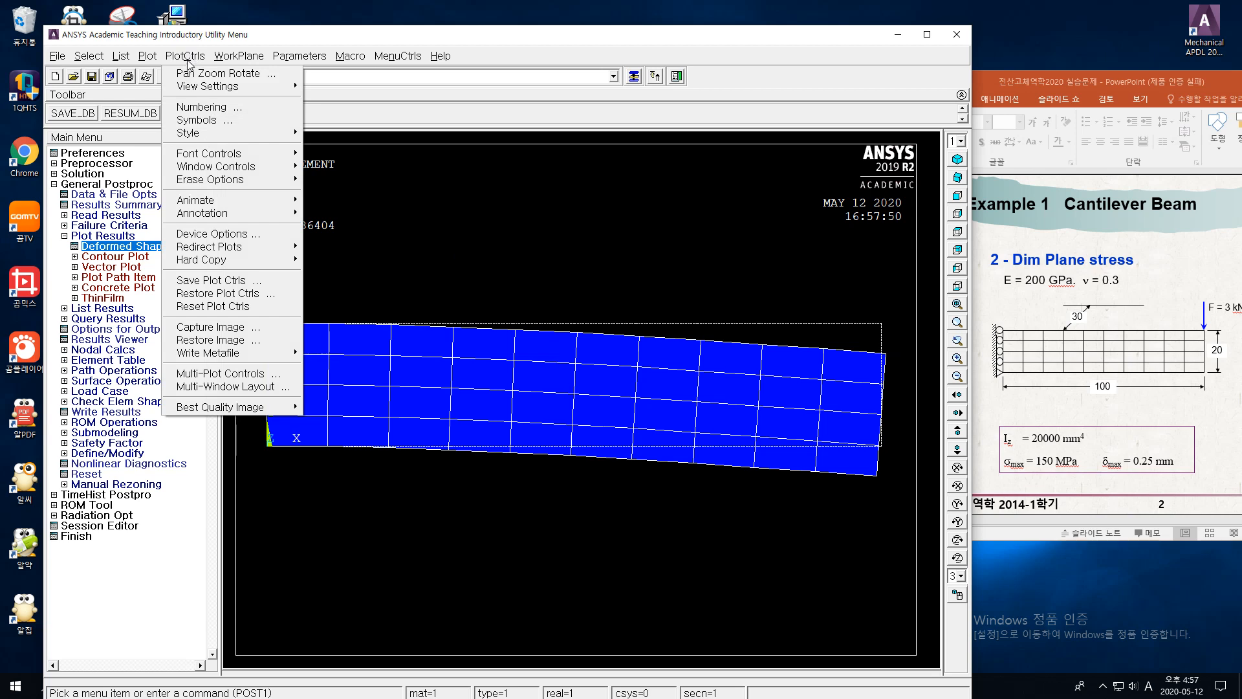
mouse_move(213, 90)
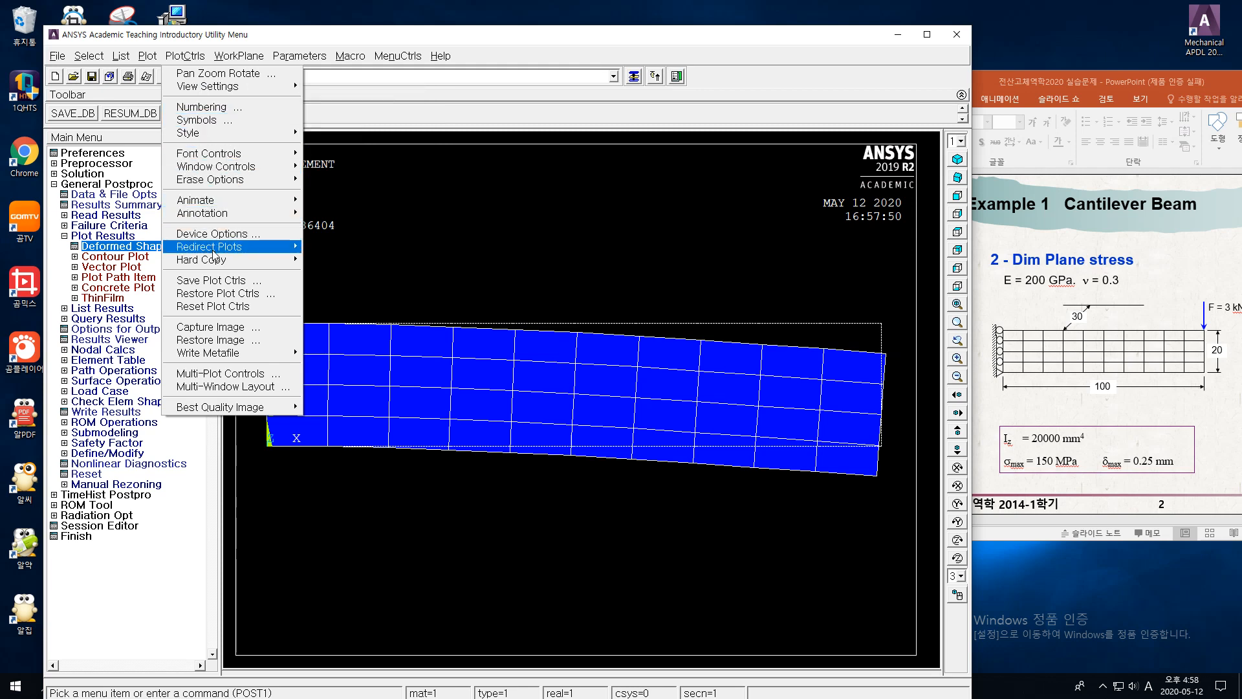
mouse_move(220, 255)
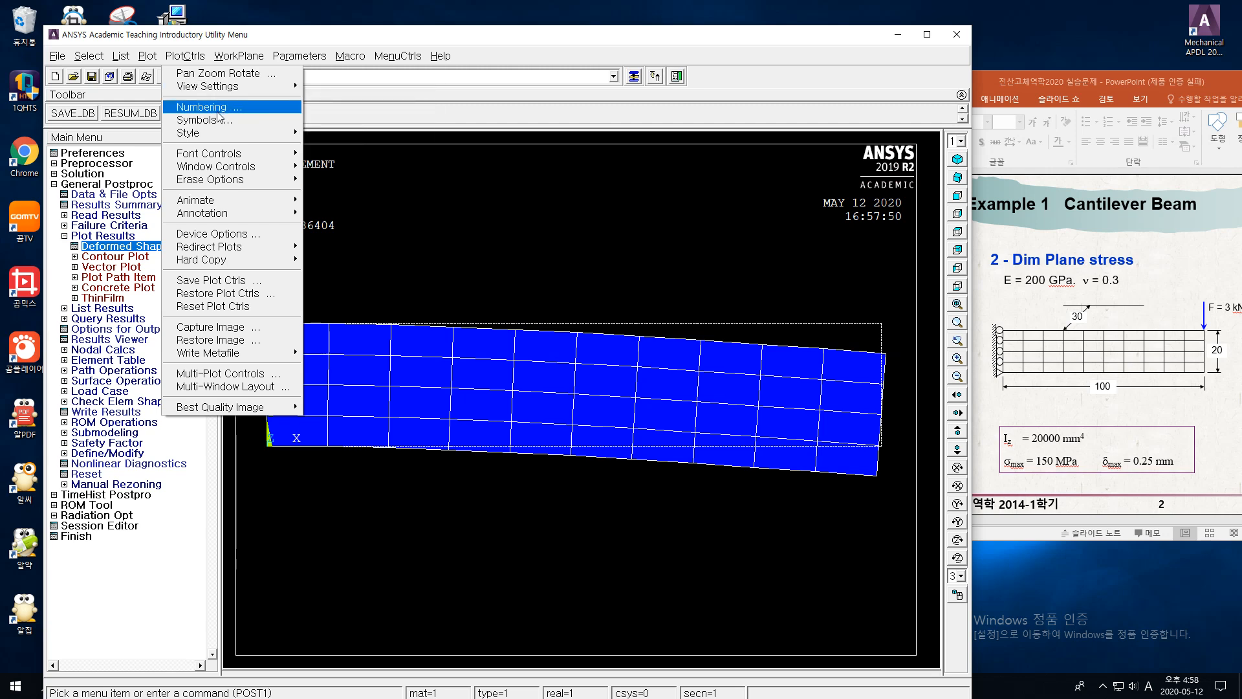
mouse_move(201, 137)
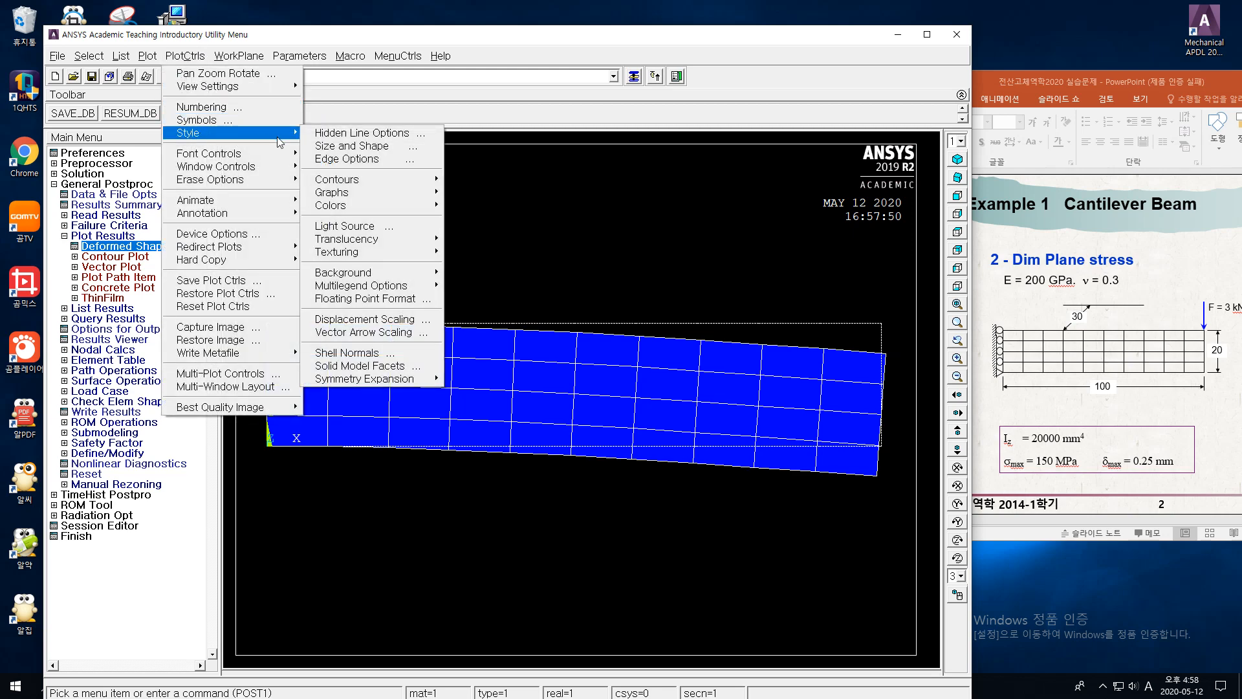
click(365, 319)
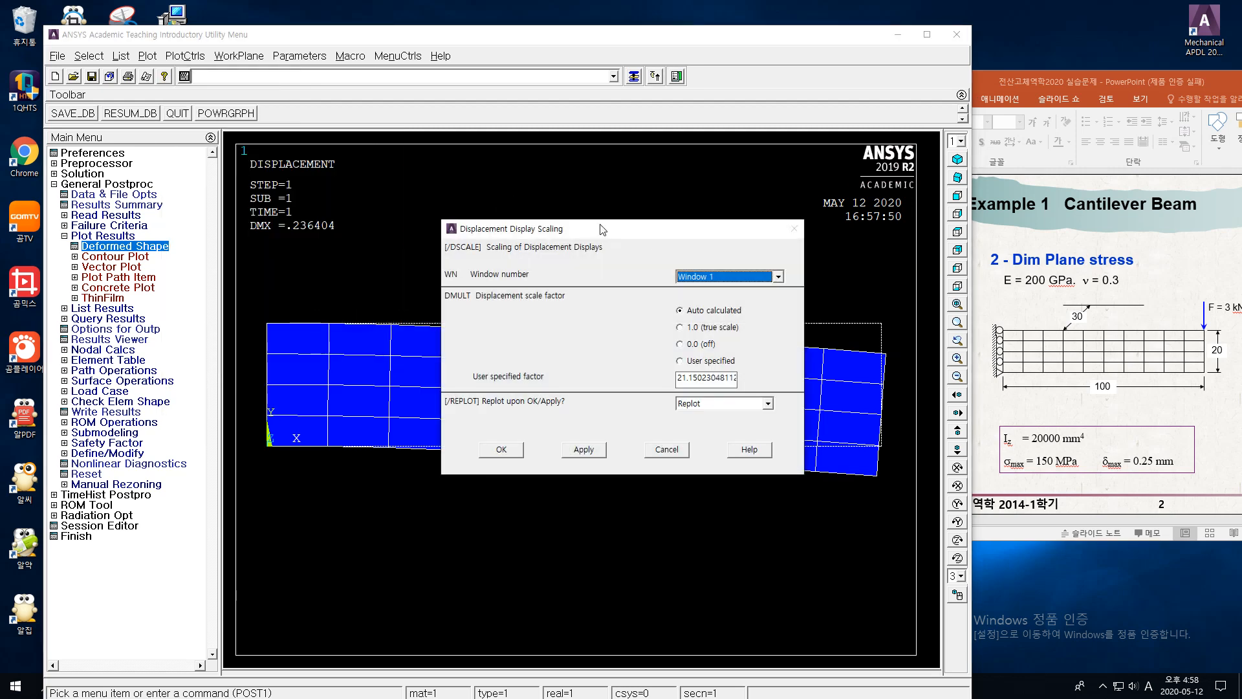
drag(647, 233, 629, 85)
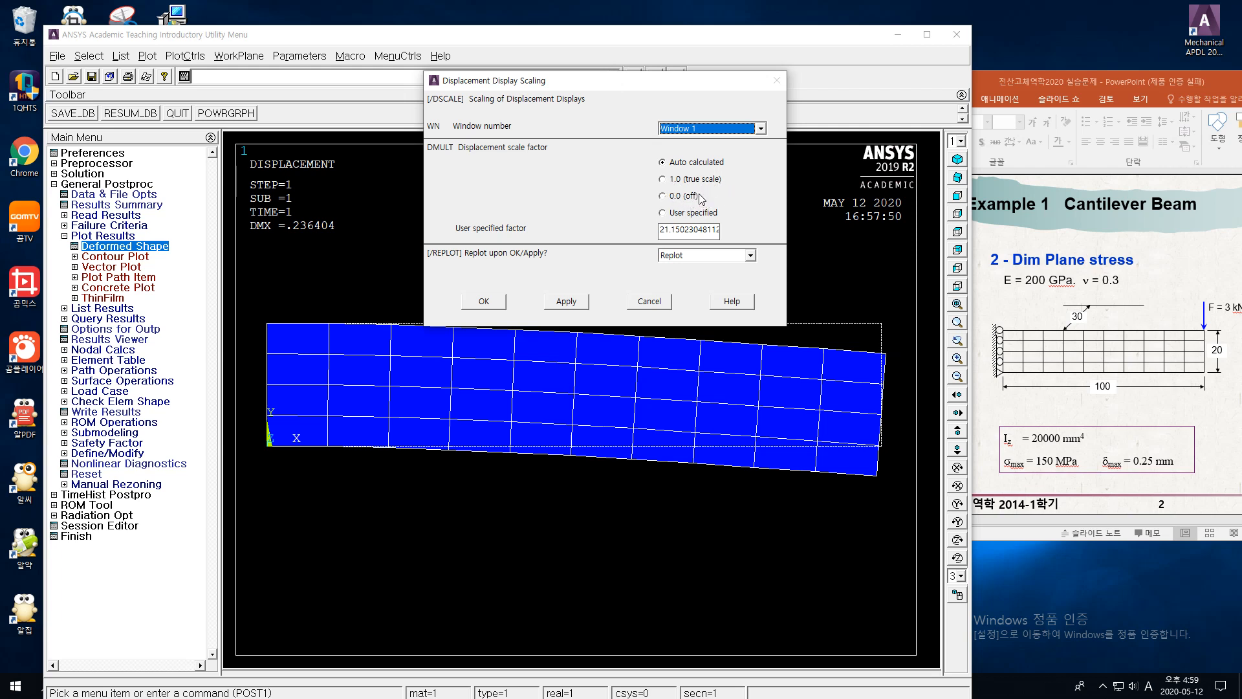
click(662, 213)
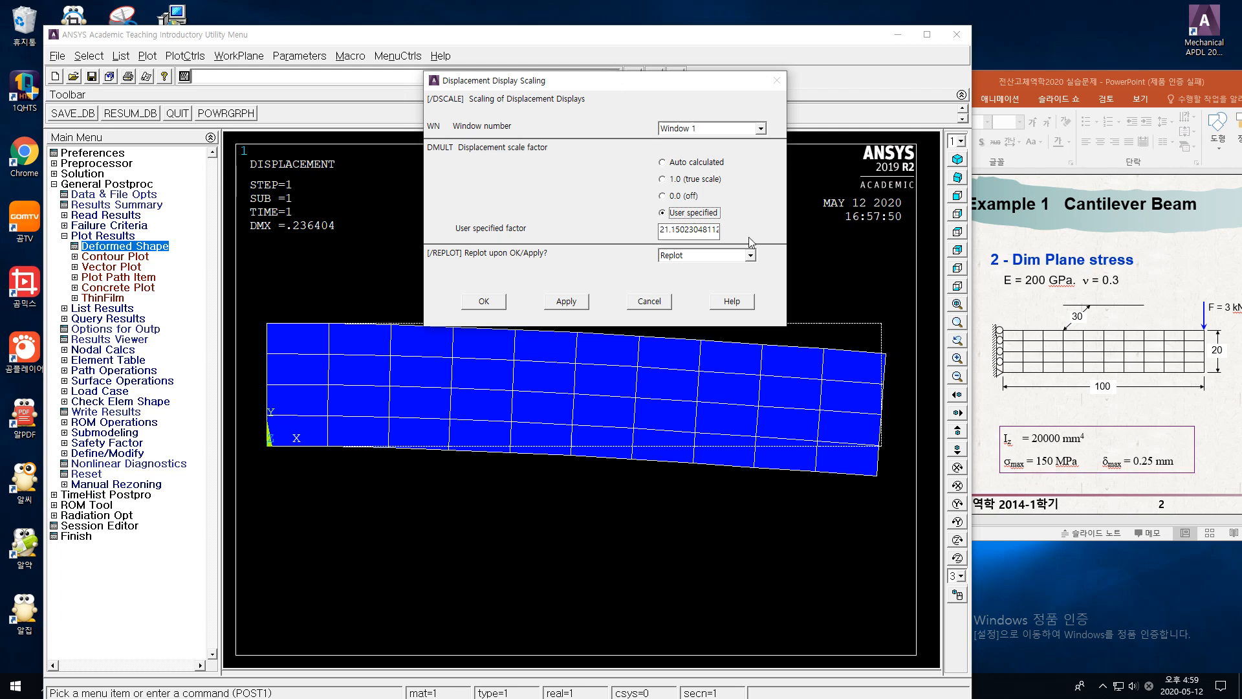
click(667, 166)
click(663, 213)
click(664, 163)
click(663, 180)
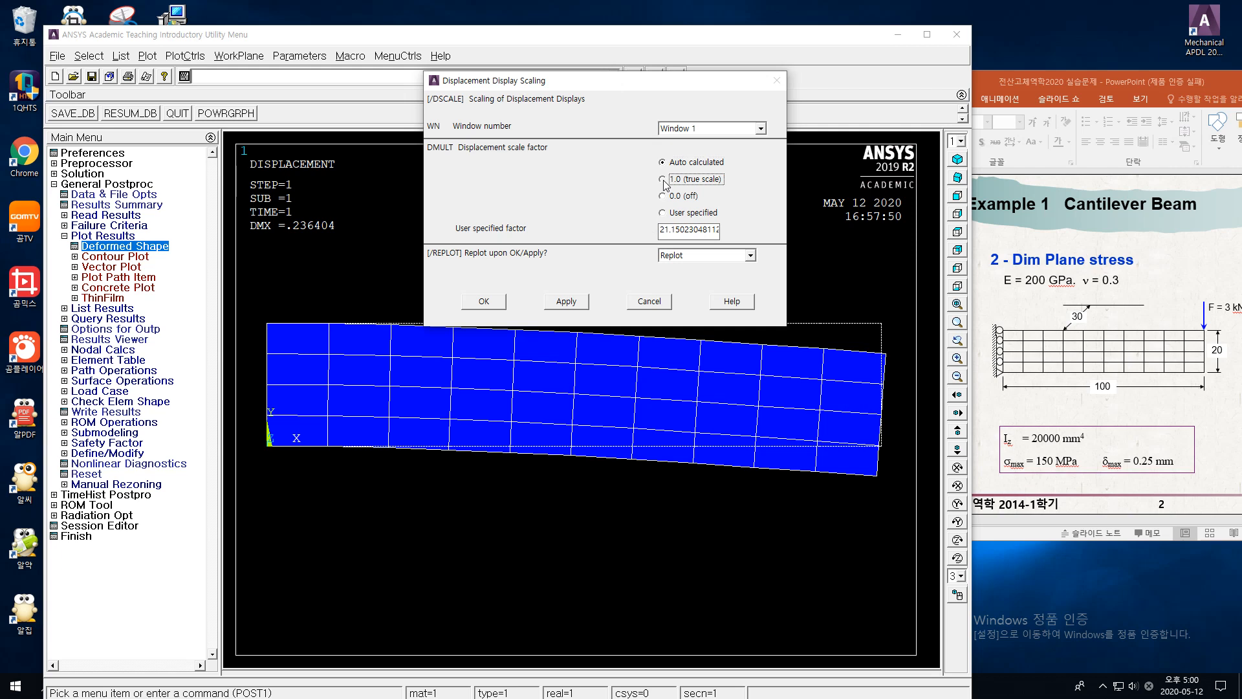
click(496, 304)
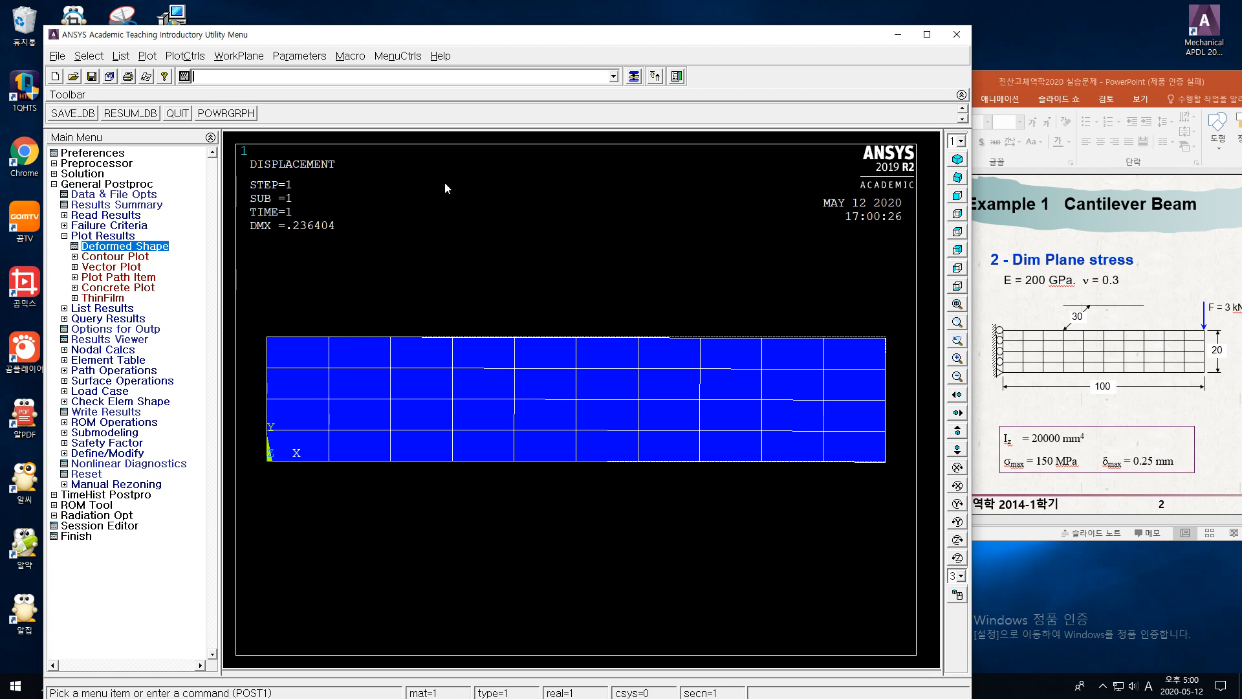
- Set the displacement scale factor of the deformed shape display to Auto calculated and replot
click(189, 57)
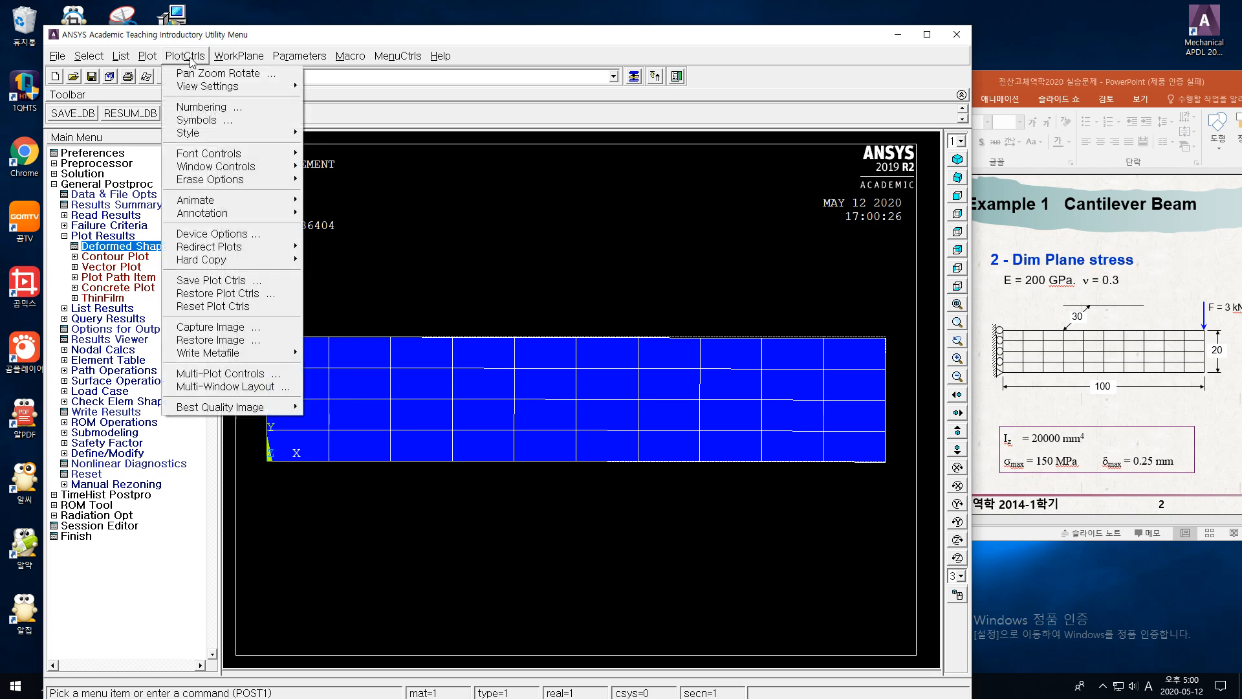
mouse_move(196, 134)
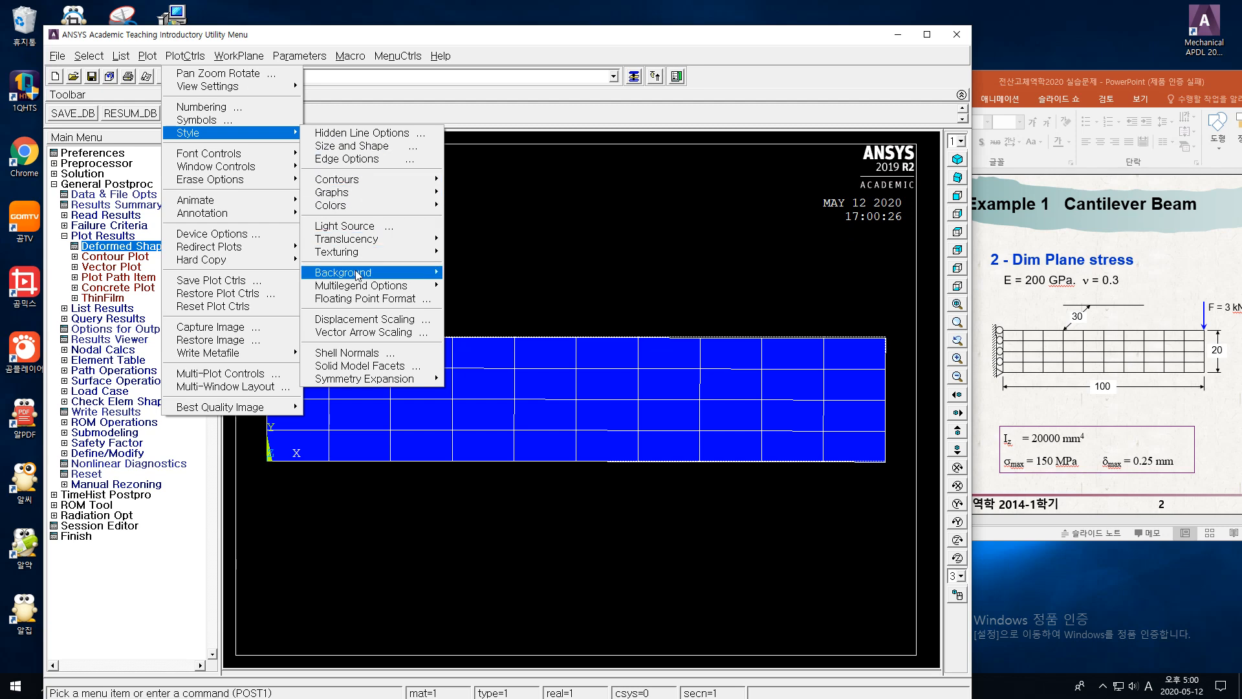
click(365, 319)
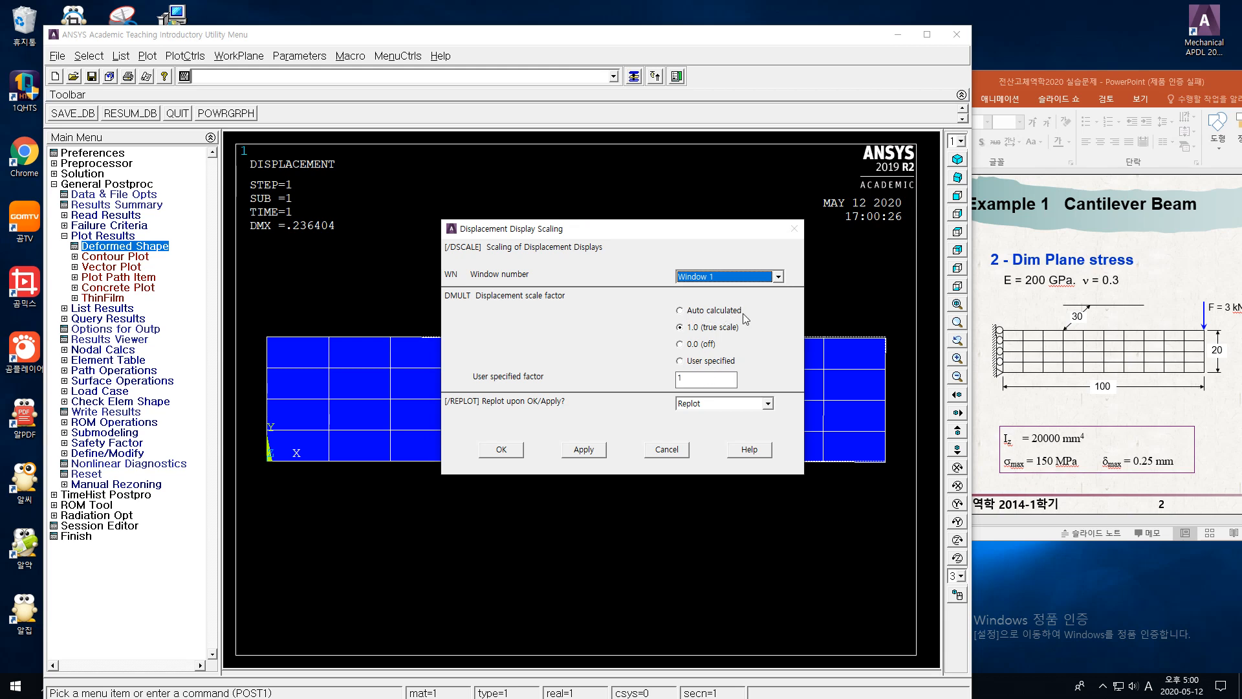
click(683, 312)
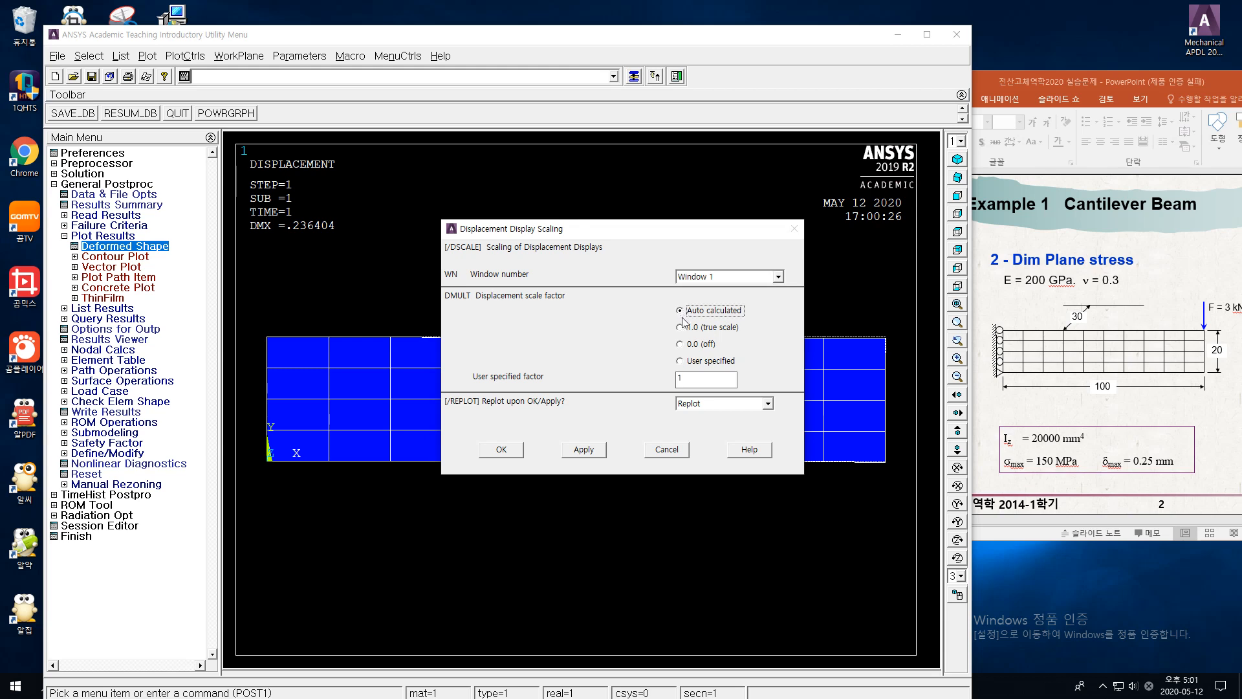
click(502, 451)
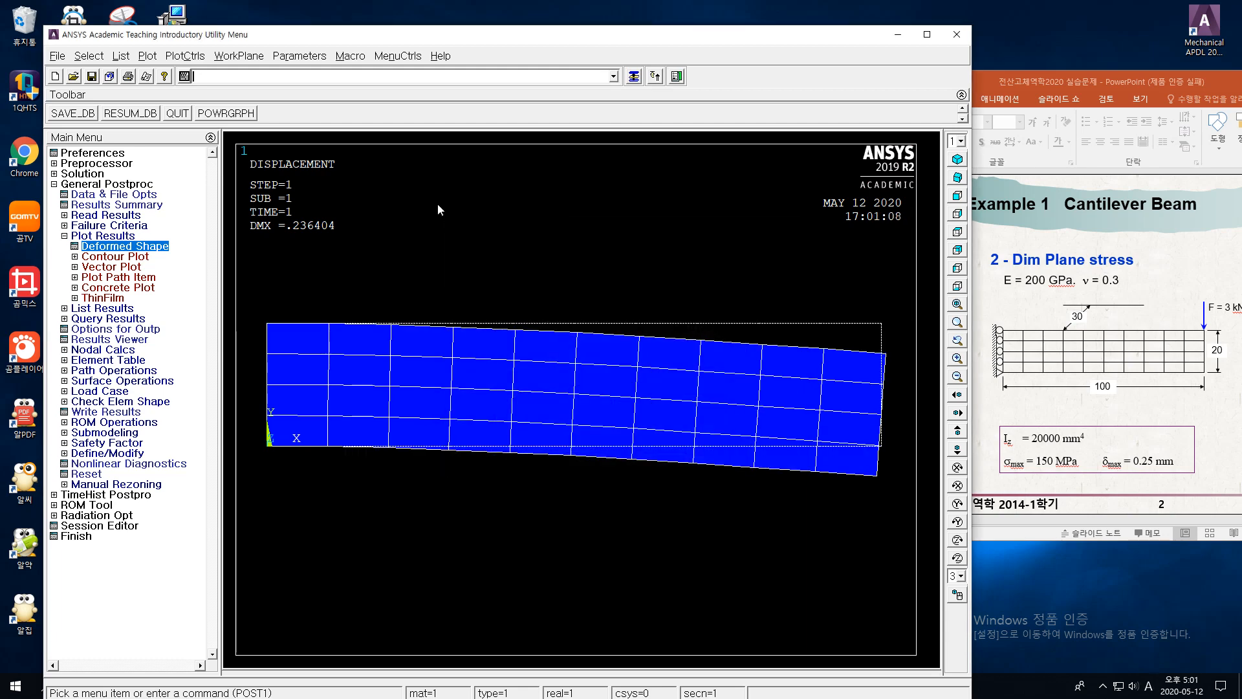
click(193, 56)
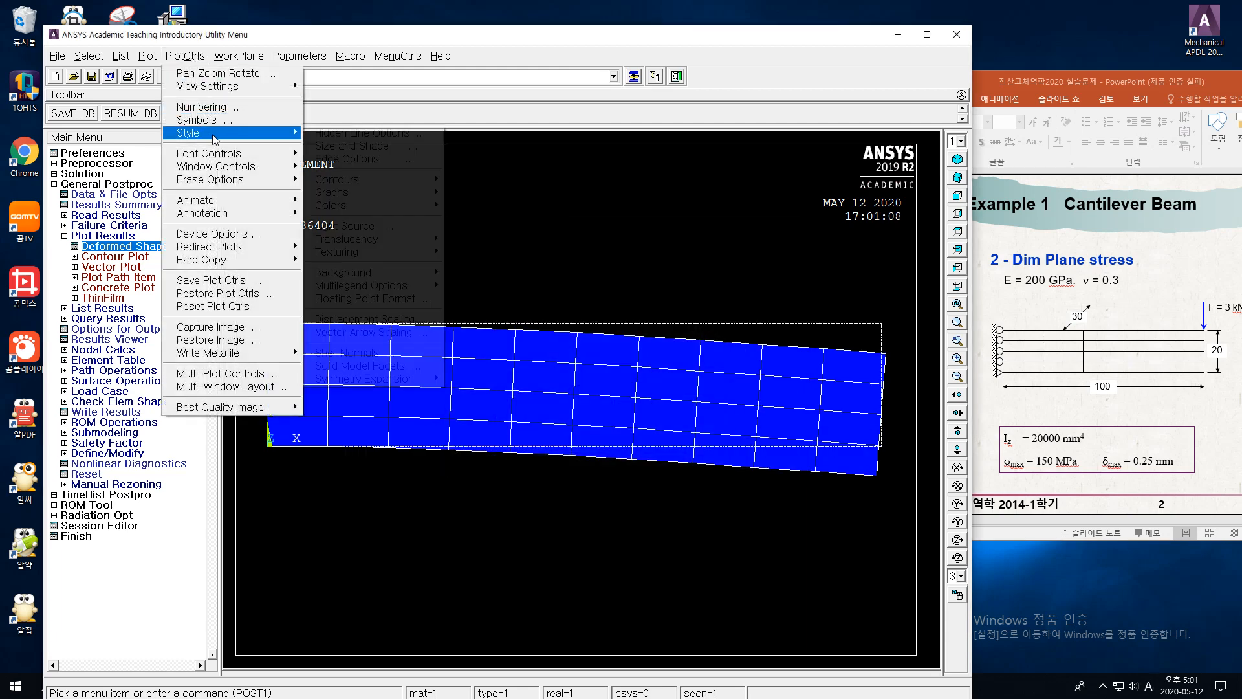
click(263, 122)
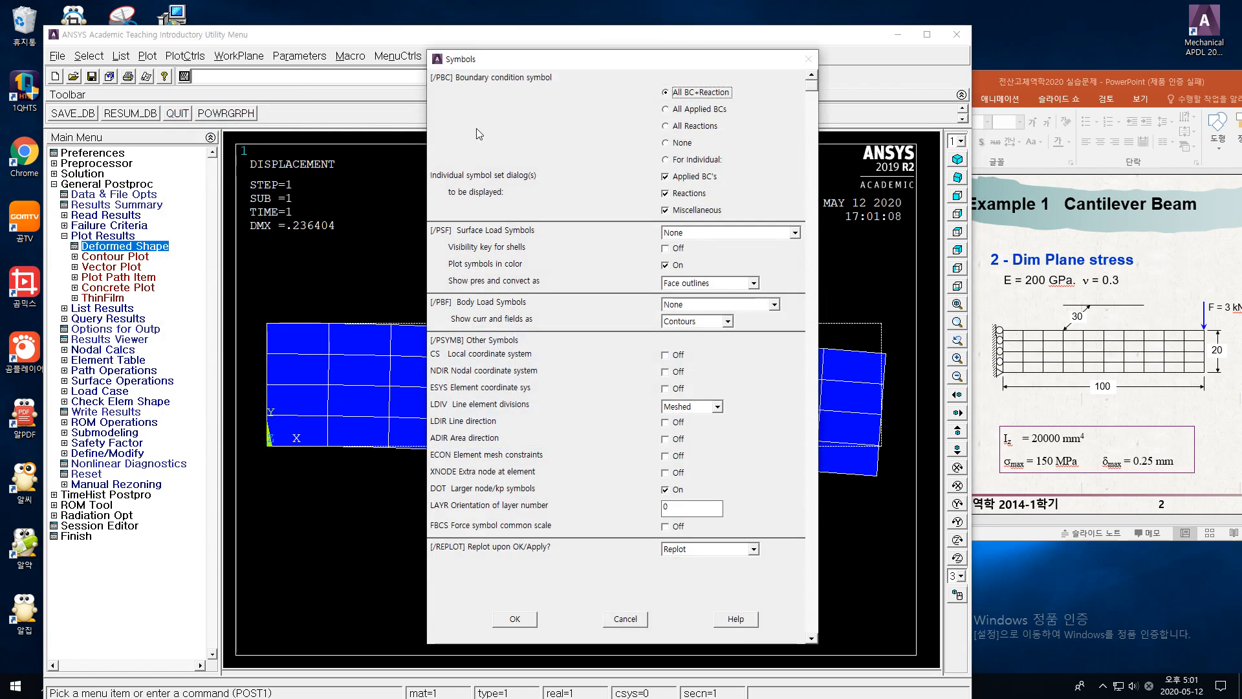
click(620, 620)
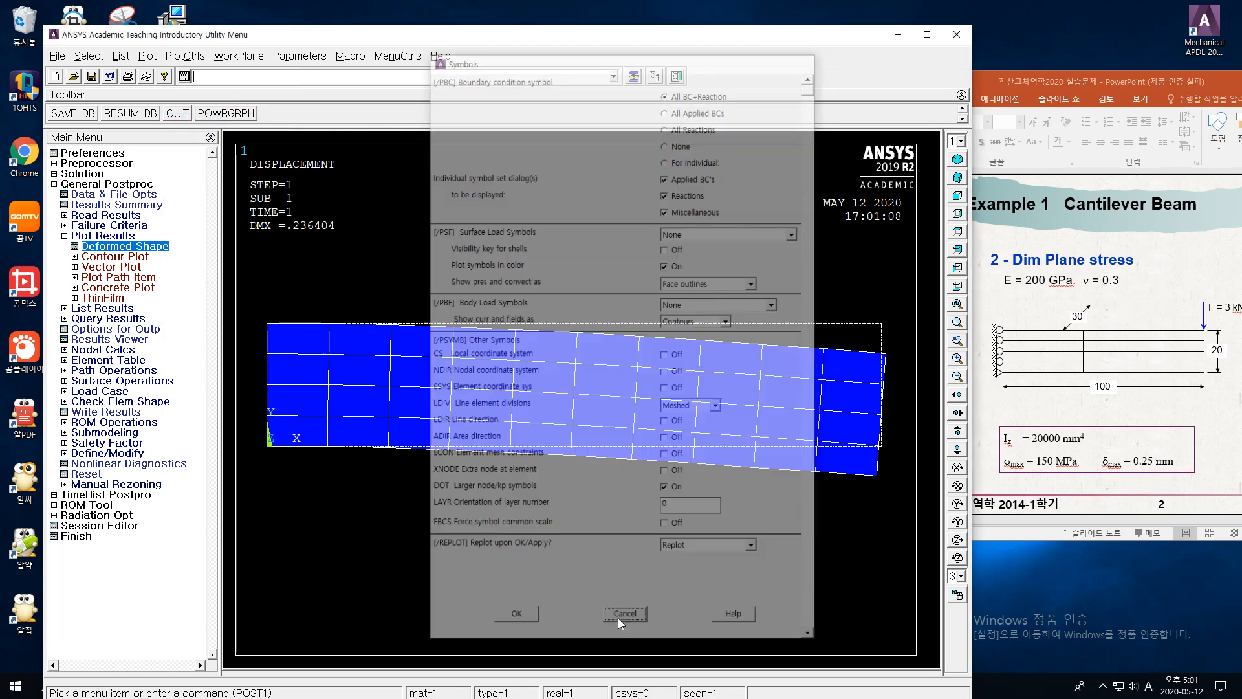
- Try to replace the displacement scale factor with a value of 50 while Auto calculated remains selected
click(183, 57)
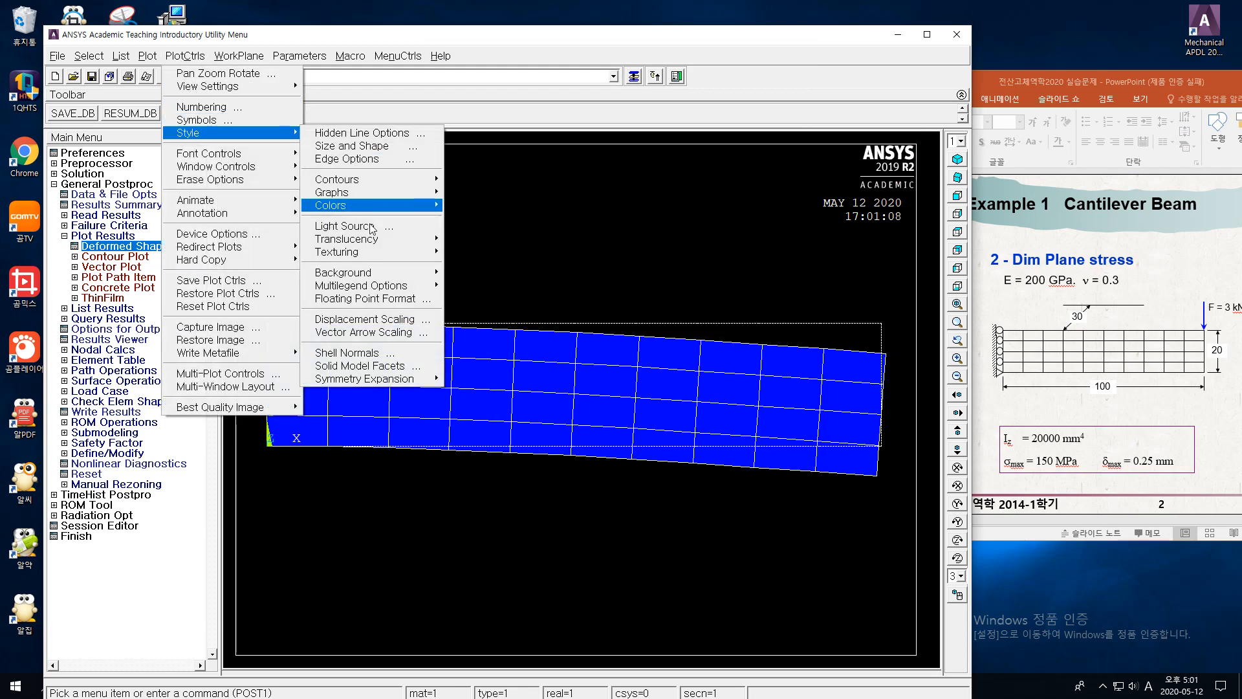
click(366, 319)
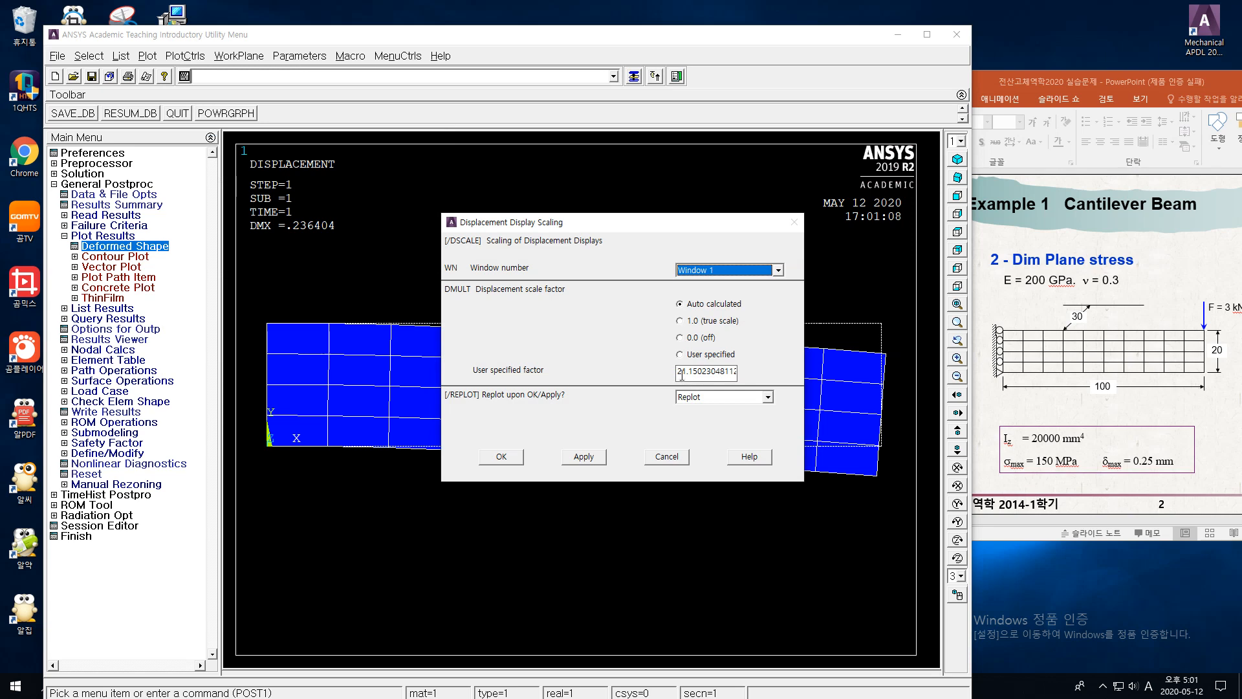
drag(678, 374, 767, 379)
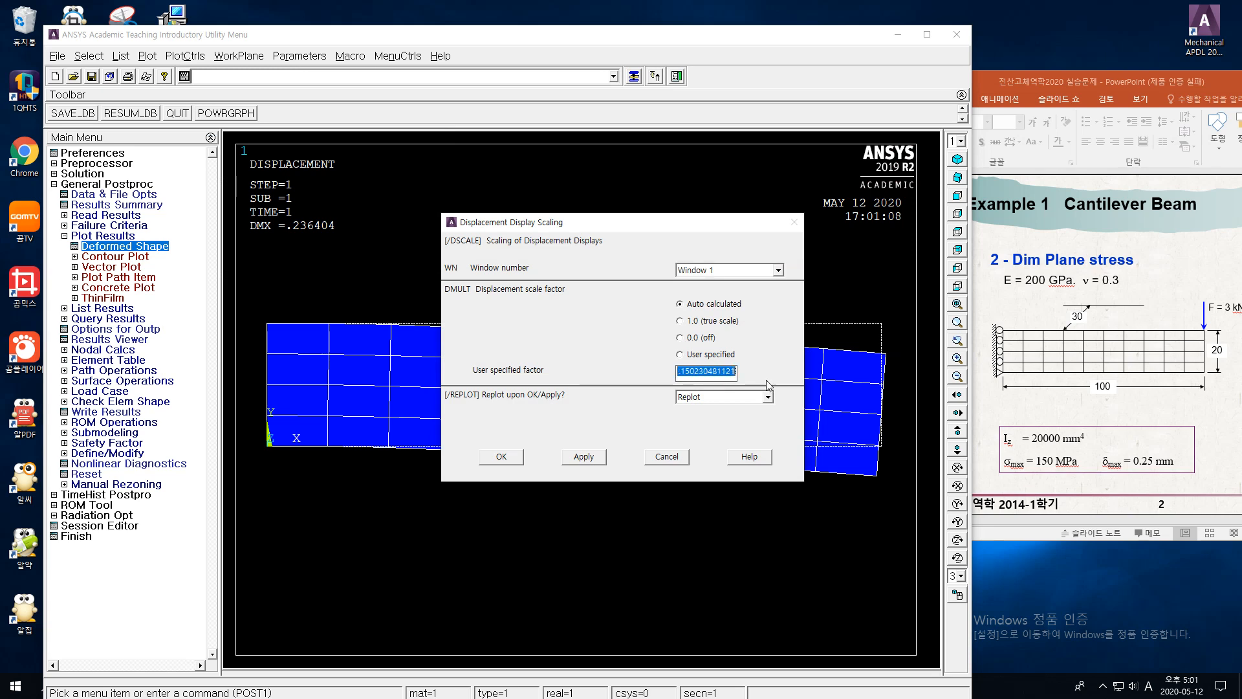
text(20)
double_click(705, 375)
text(5)
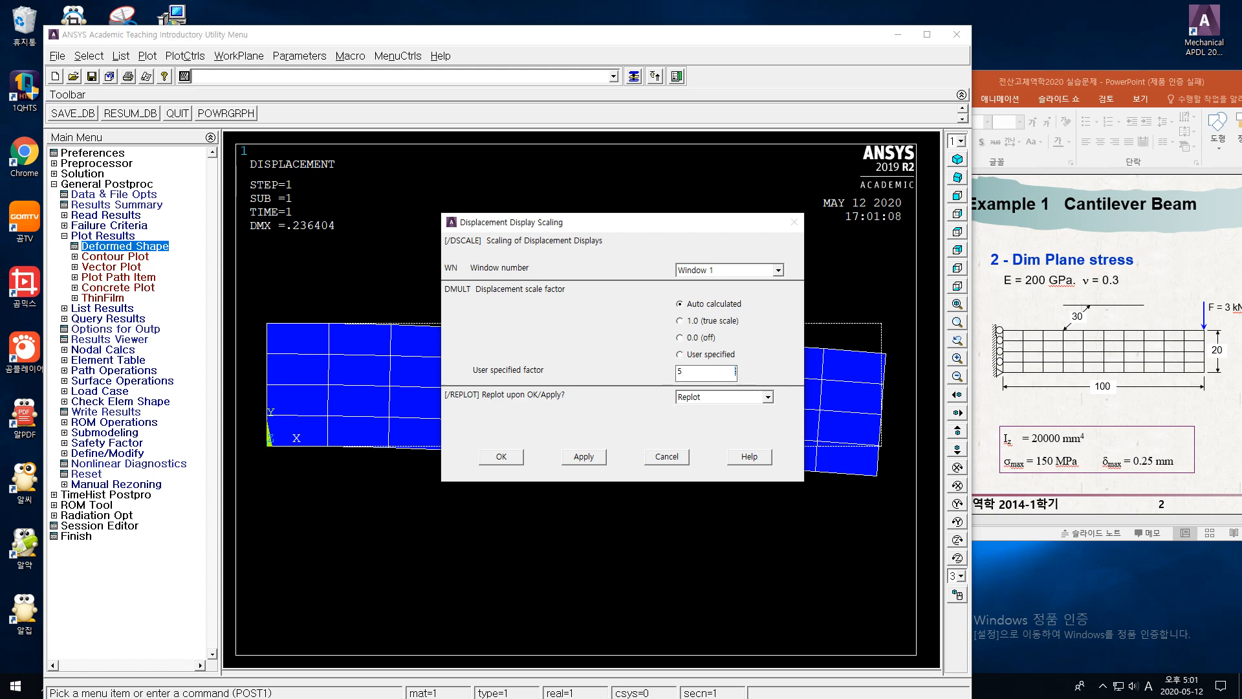
text(0)
click(501, 456)
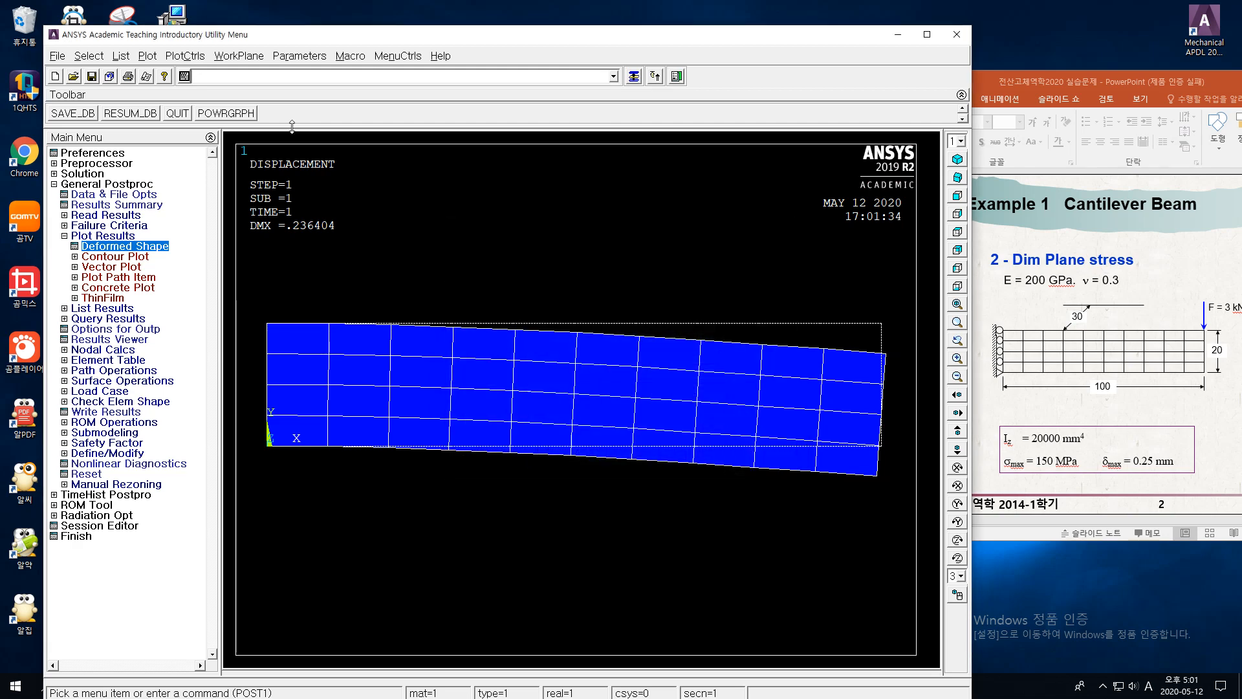
- Switch the displacement scaling to User specified with a factor of 50 and replot the deformed beam
click(197, 58)
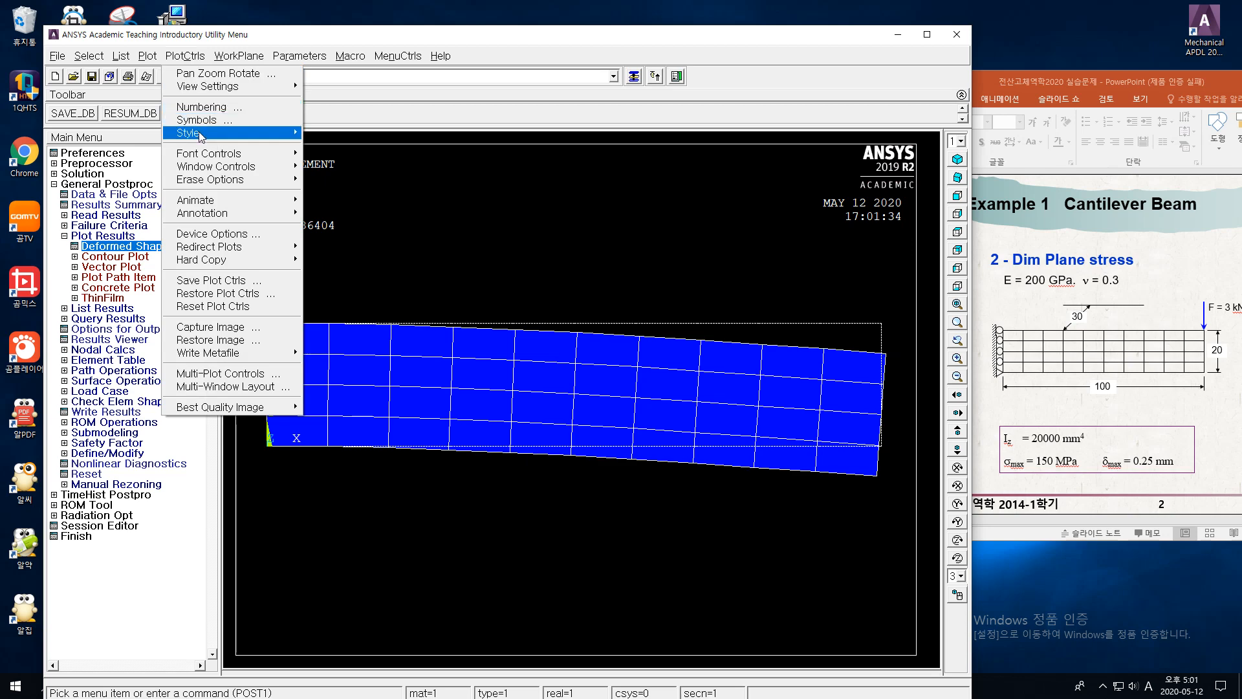
mouse_move(200, 135)
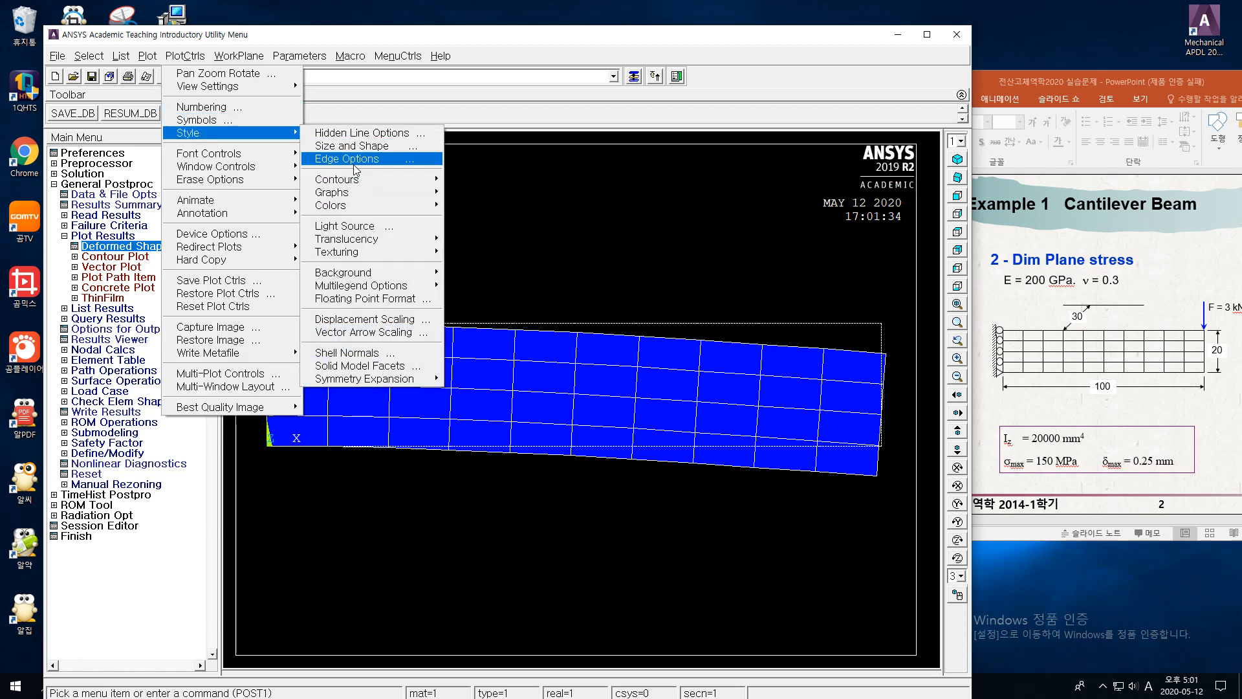
click(366, 320)
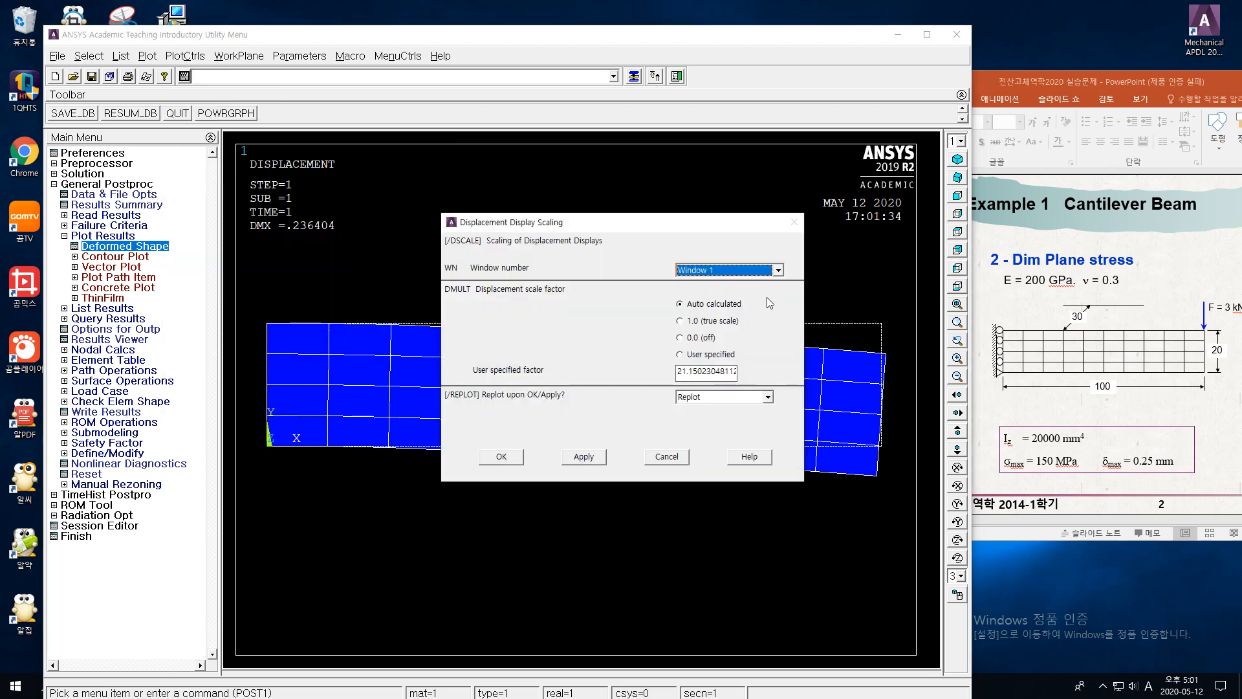
click(679, 355)
drag(679, 374, 763, 385)
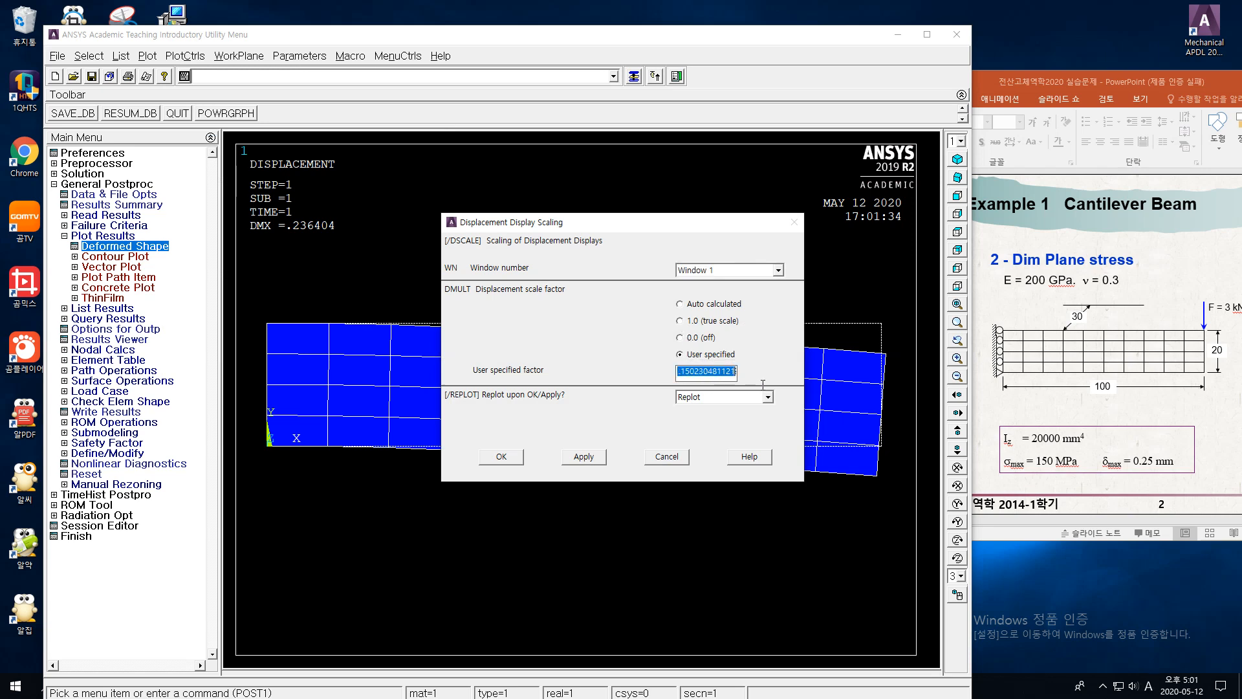
text(50)
click(503, 457)
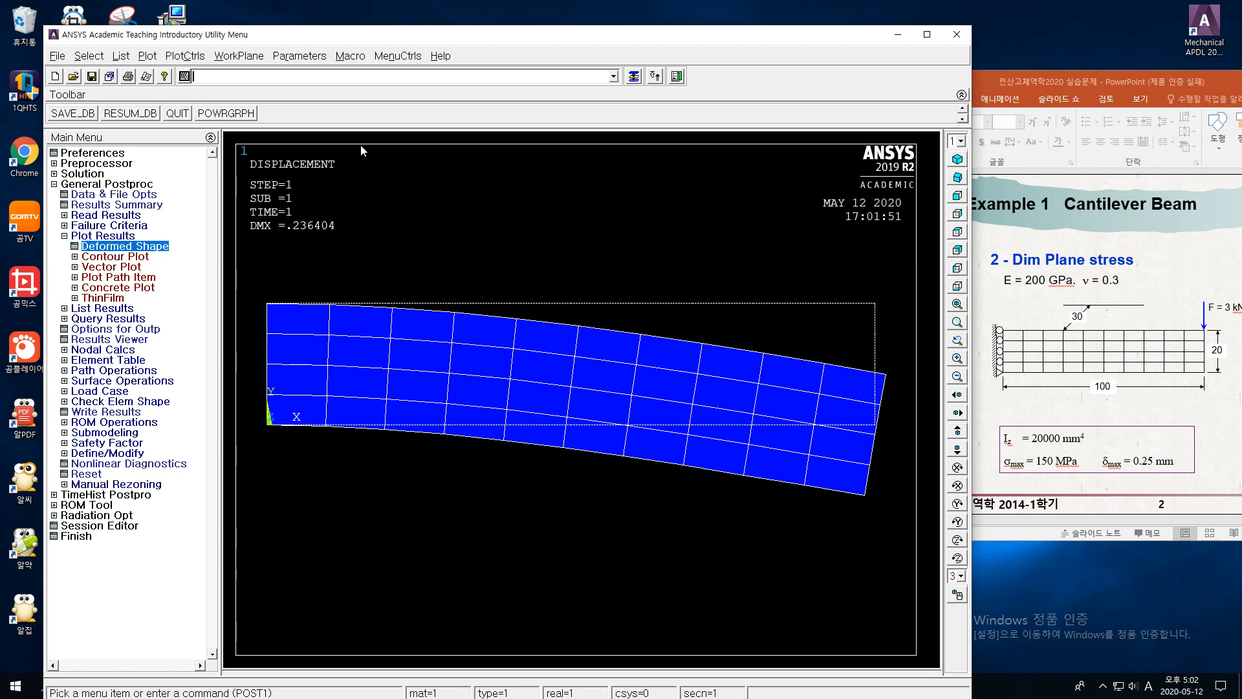
- Set the user-specified displacement scale factor to 20 and replot the deformed beam
click(186, 56)
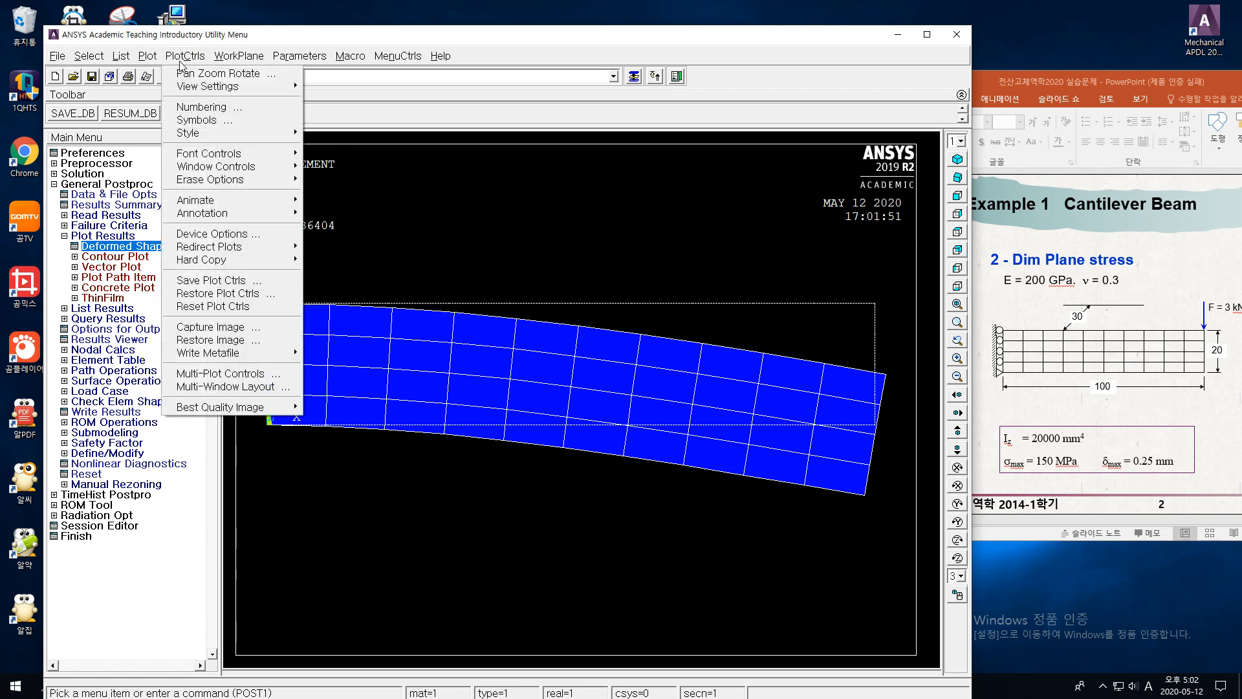
mouse_move(221, 135)
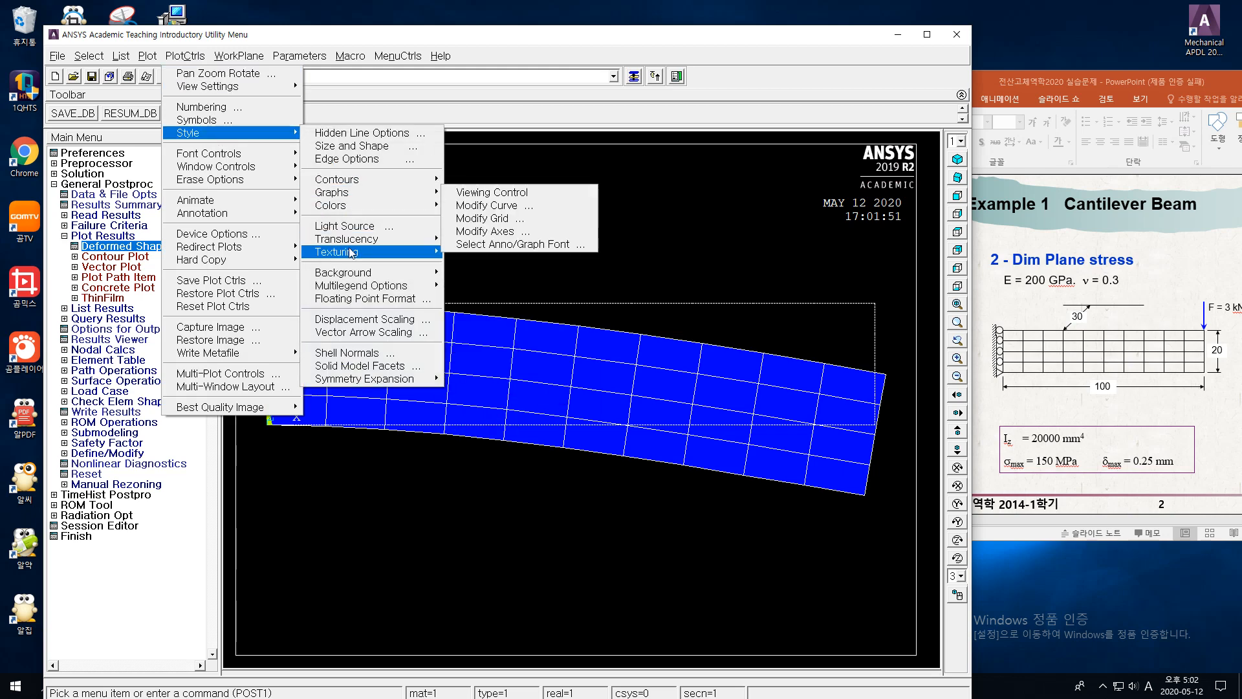
click(353, 320)
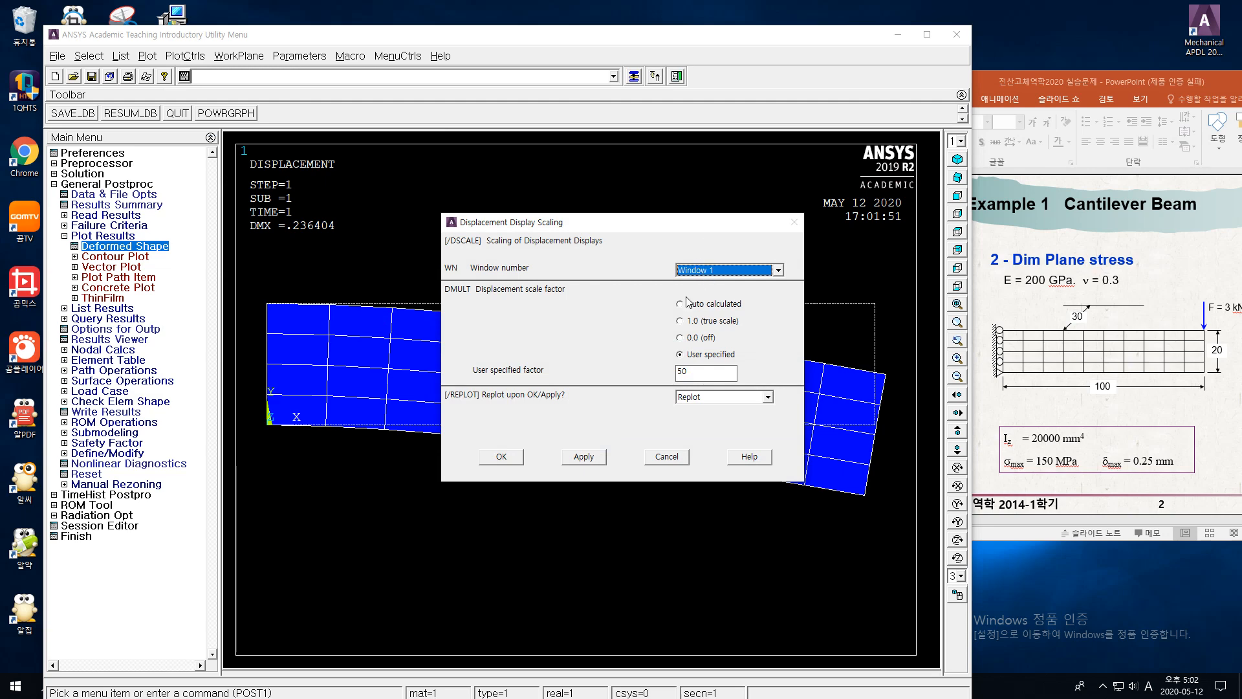
double_click(703, 371)
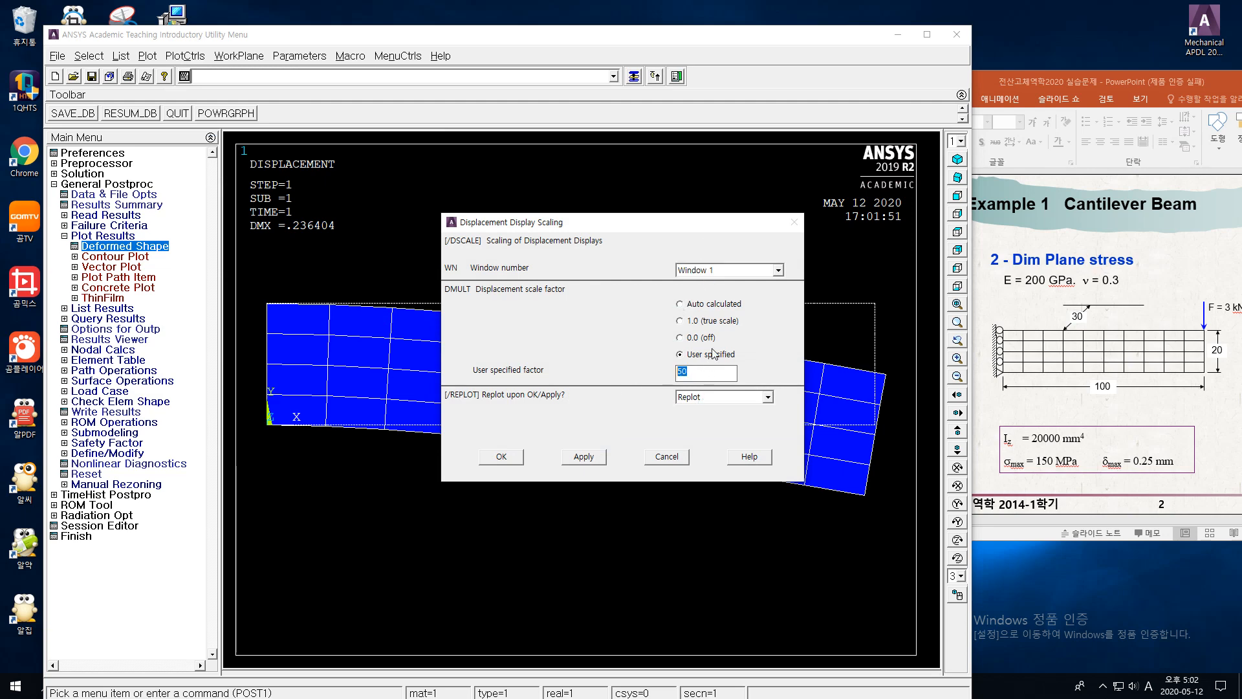
text(2)
click(501, 457)
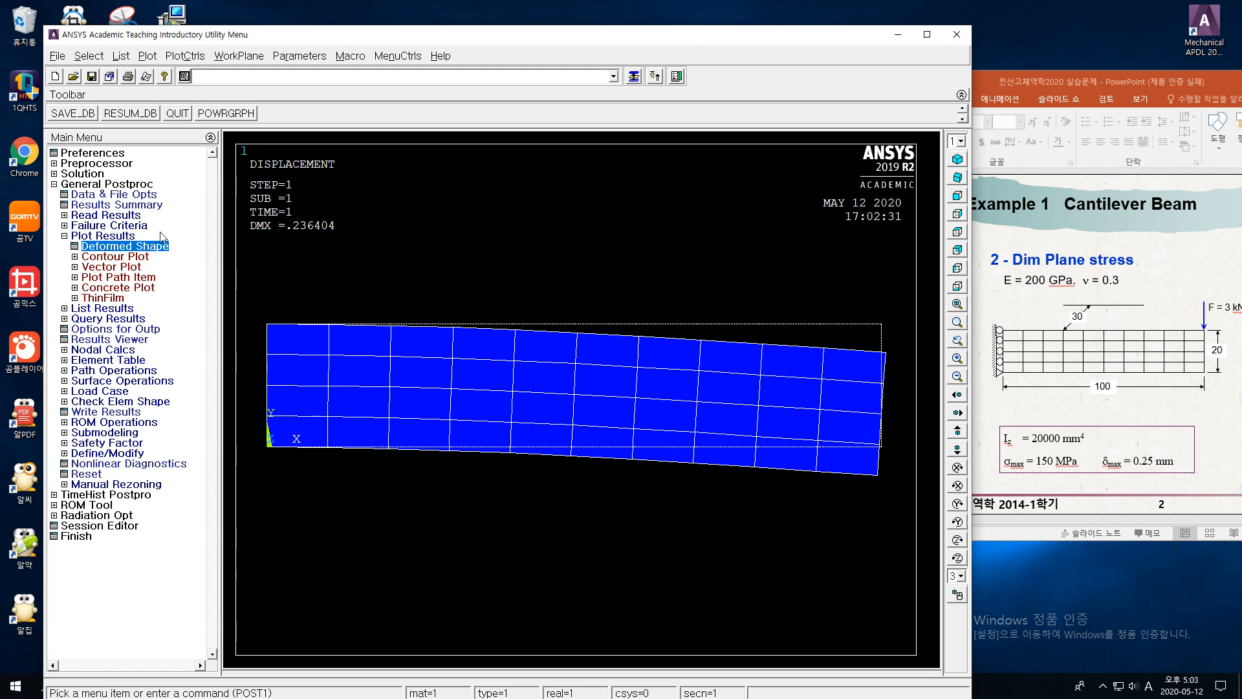
- Collapse the Plot Results group and expand List Results under General Postproc
click(65, 236)
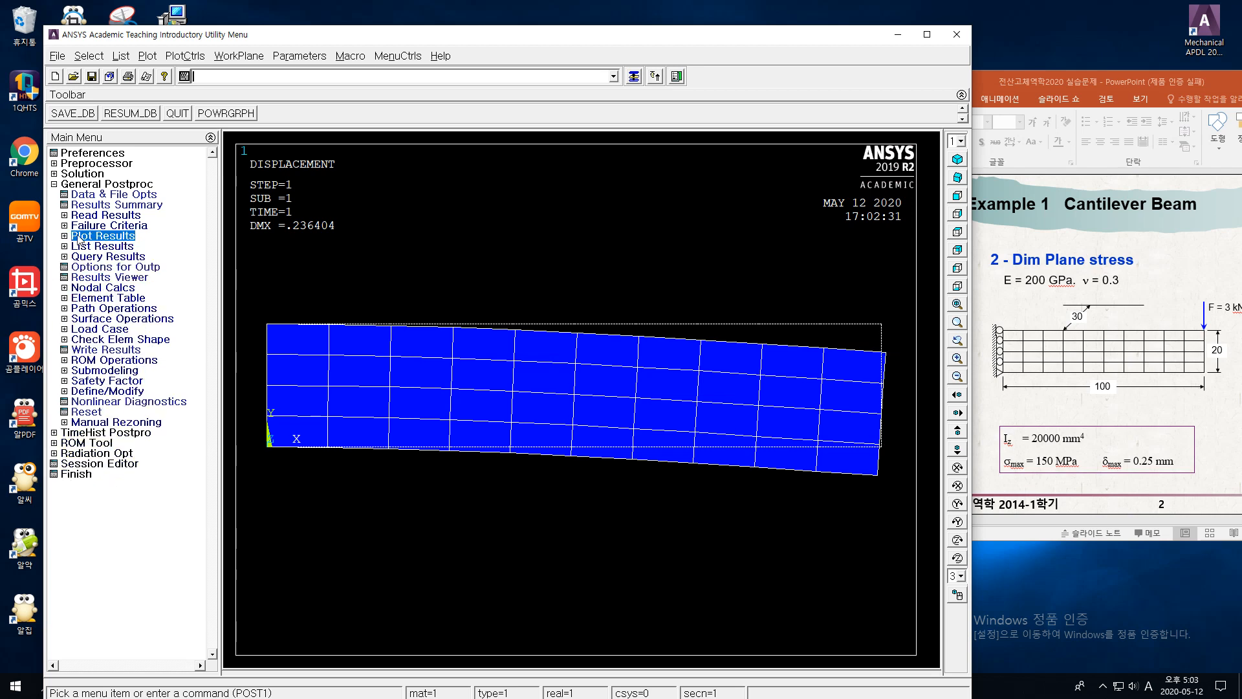
click(99, 246)
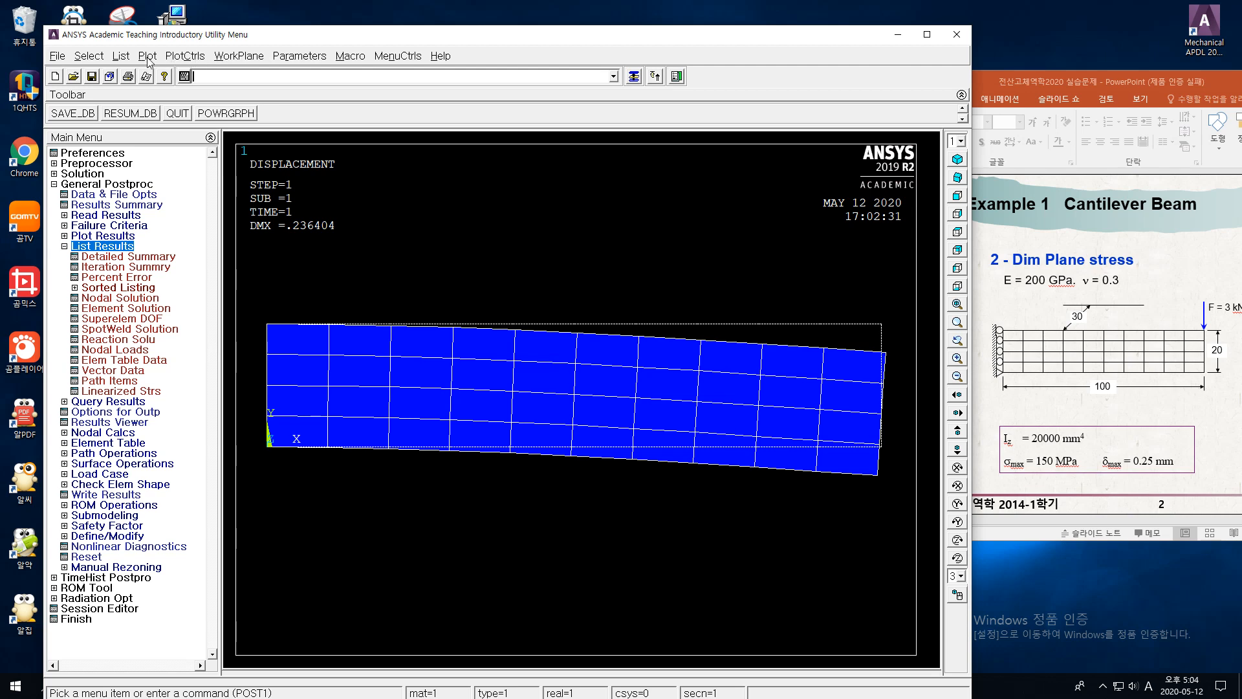
- Open the help page for displacement scaling, read the /DSCALE options, defaults and notes, and close it
click(193, 58)
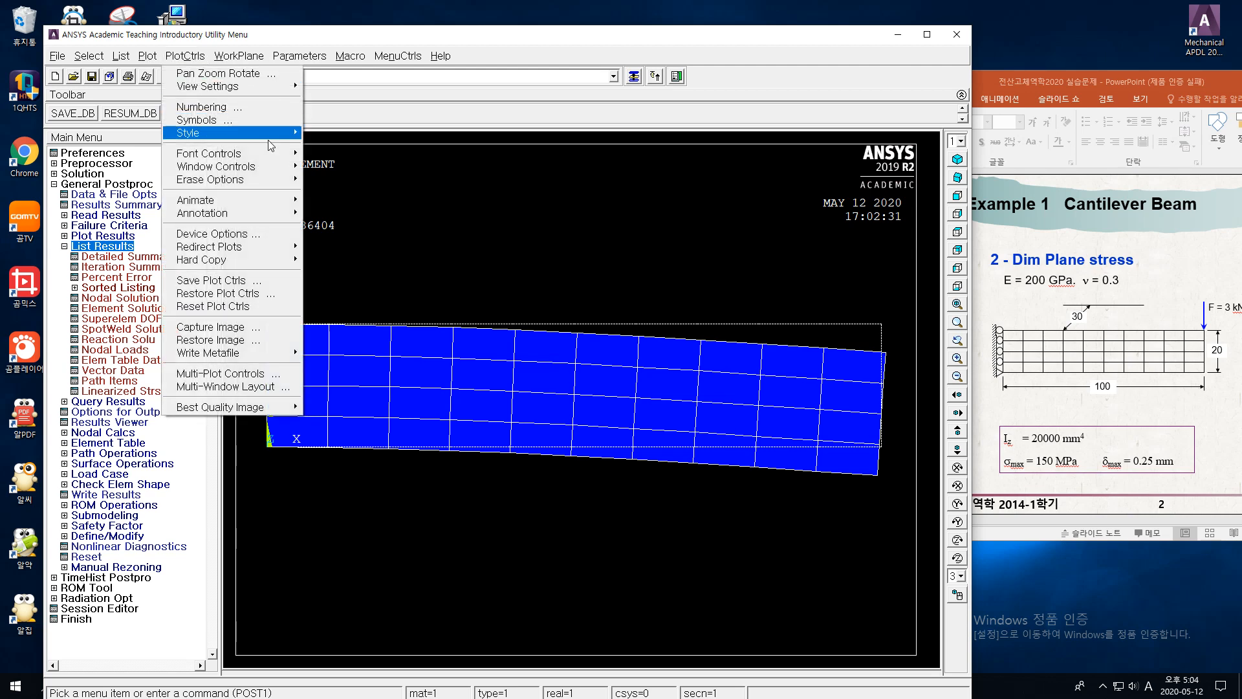
mouse_move(229, 136)
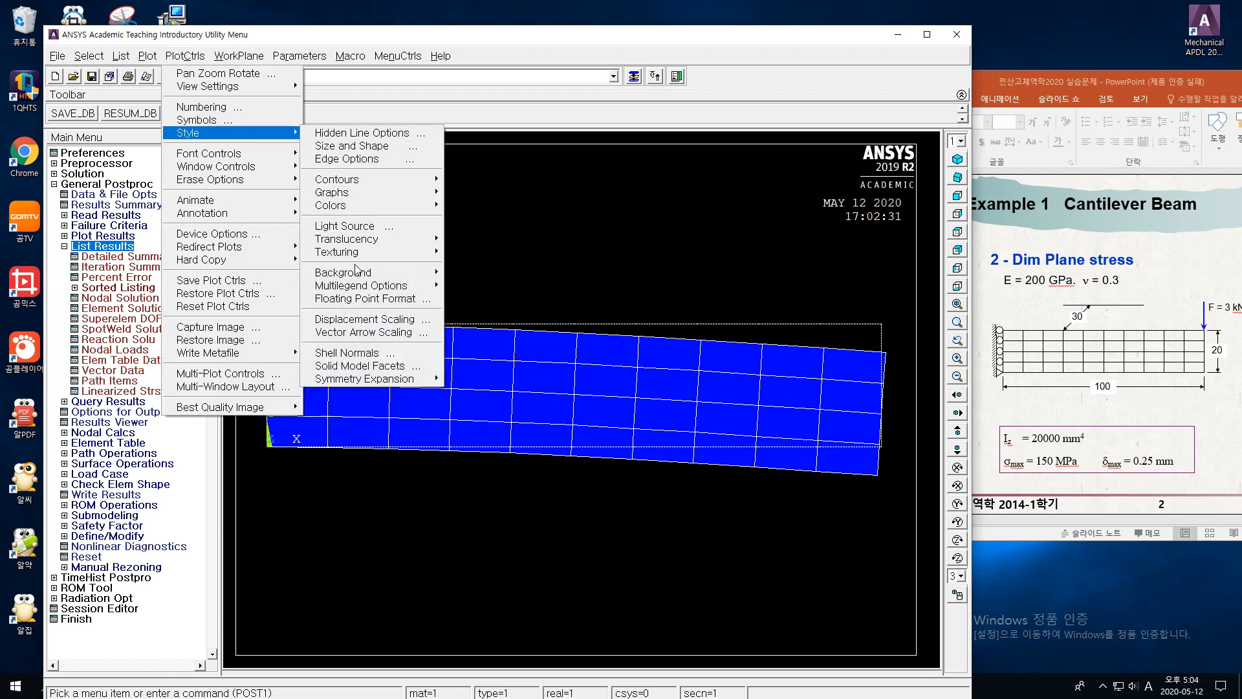
click(382, 320)
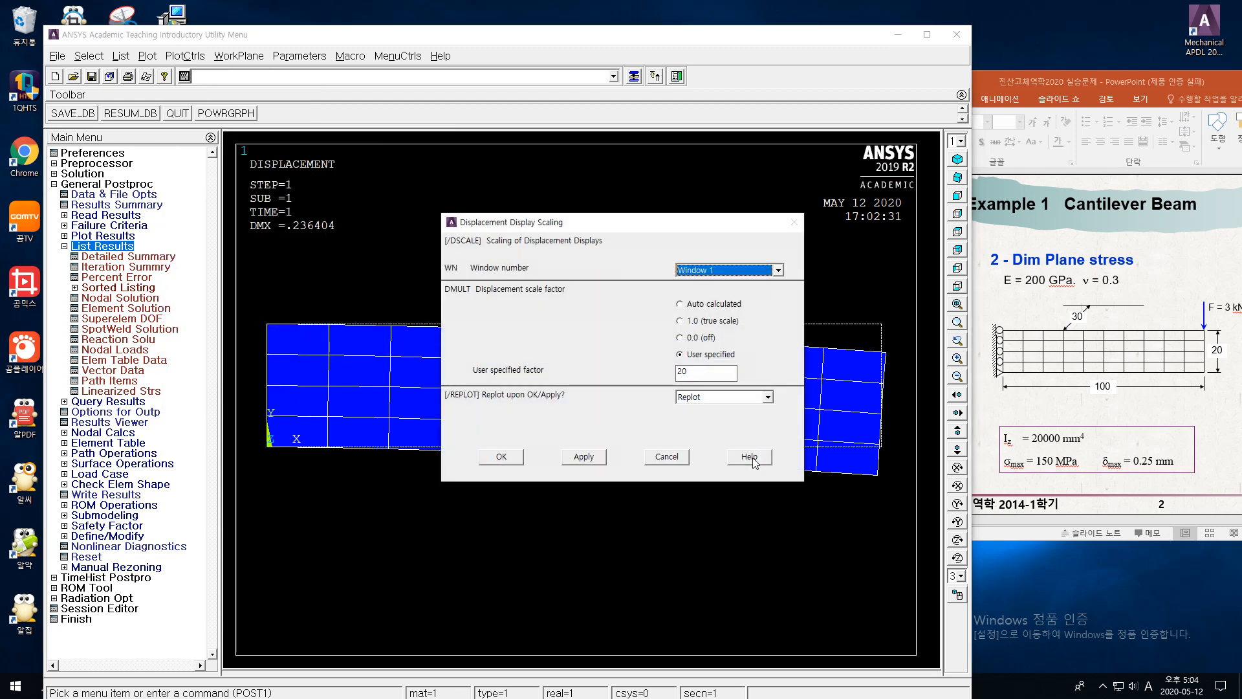
click(752, 458)
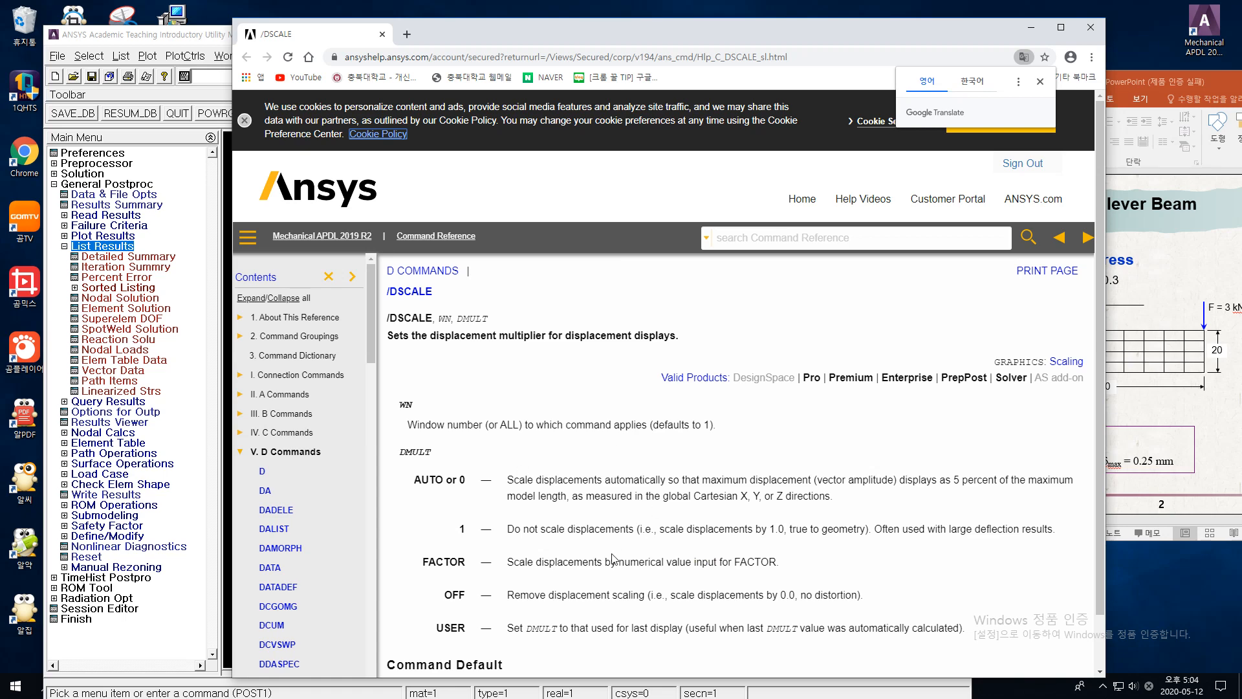
scroll(580, 519, down, 2)
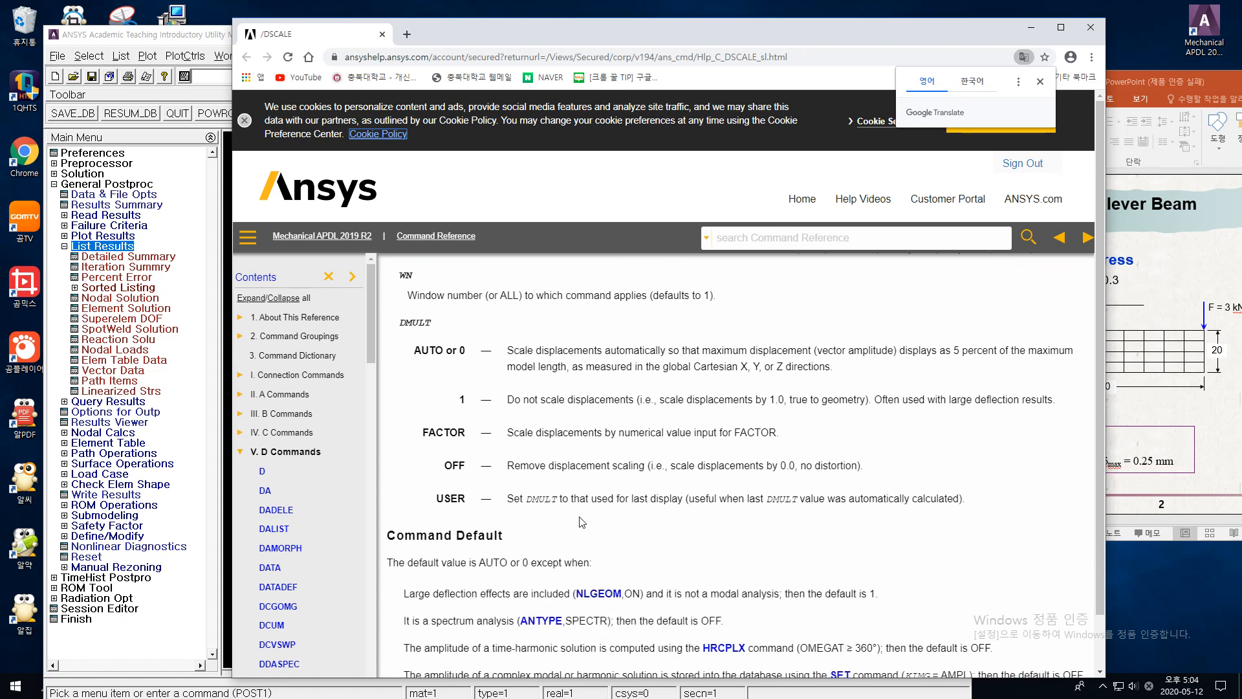
scroll(603, 518, down, 3)
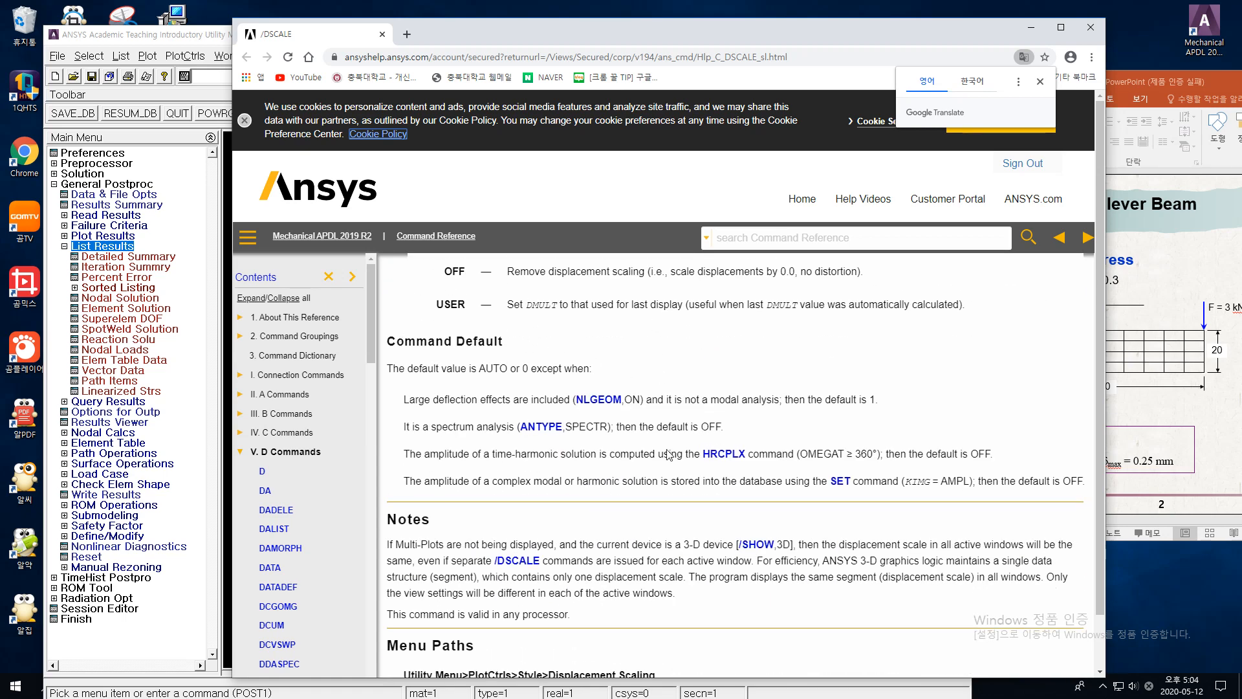
scroll(675, 578, down, 2)
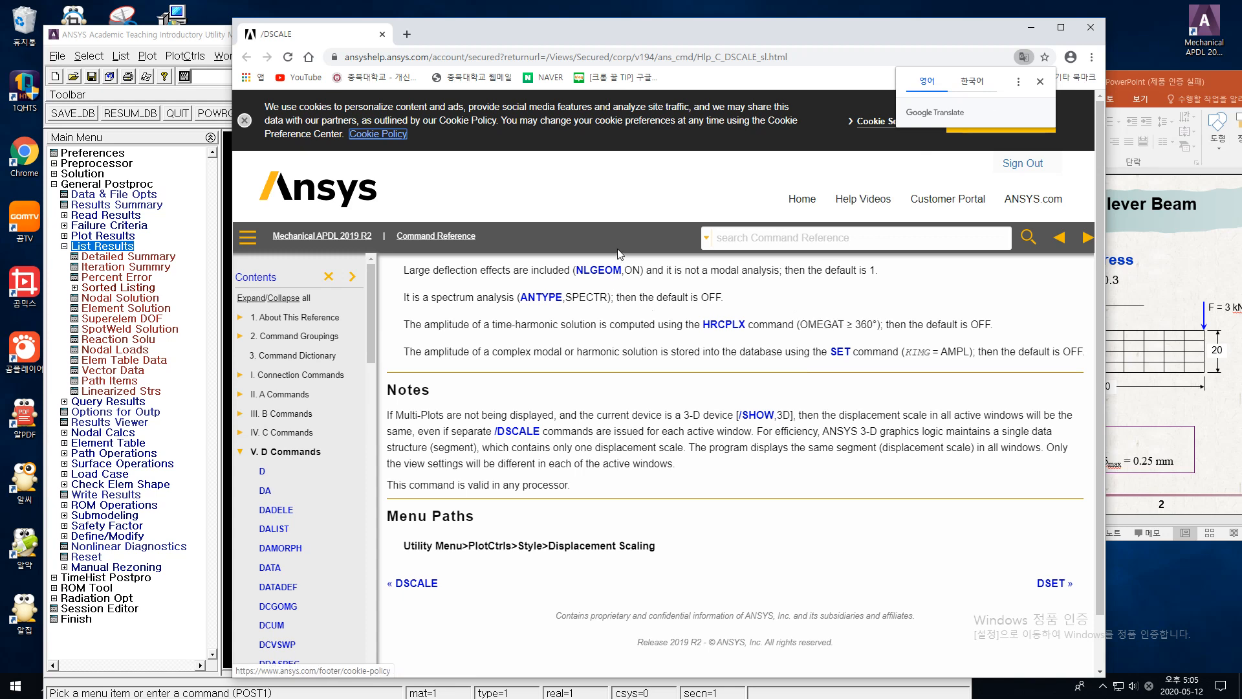
click(1099, 29)
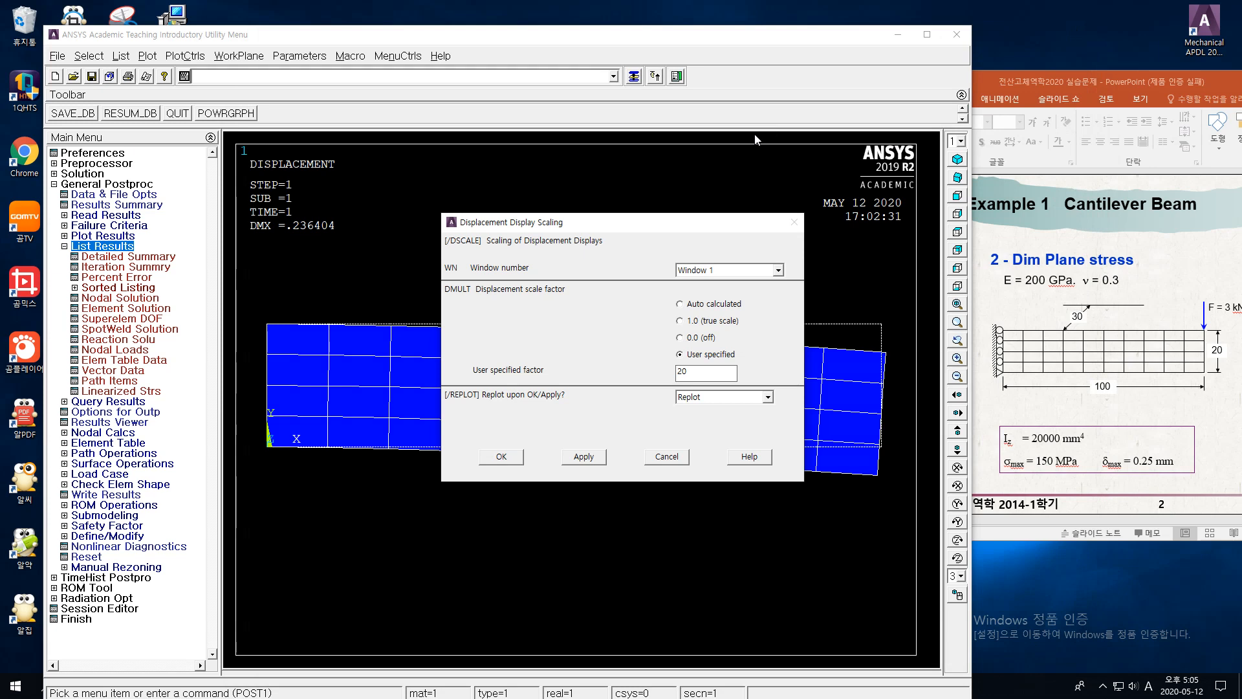
- Return the displacement scaling from User specified to Auto calculated and replot
click(685, 304)
click(516, 460)
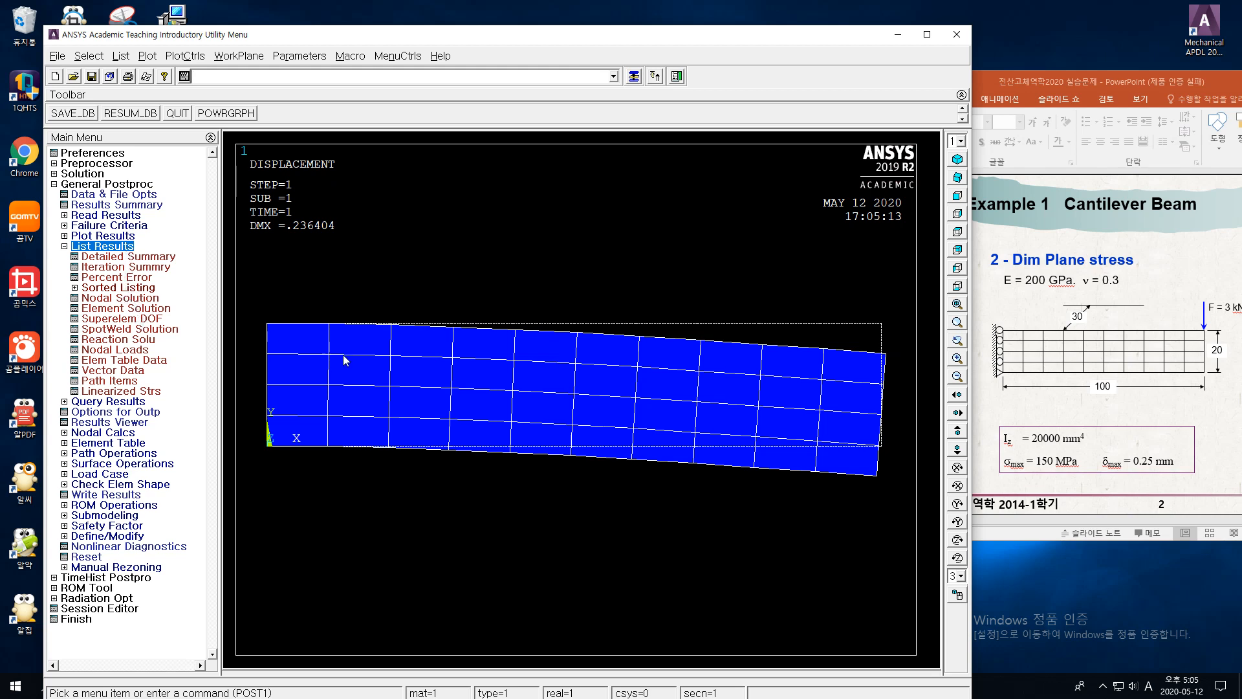
- List the nodal solution for the DOF item Displacement vector sum
click(135, 299)
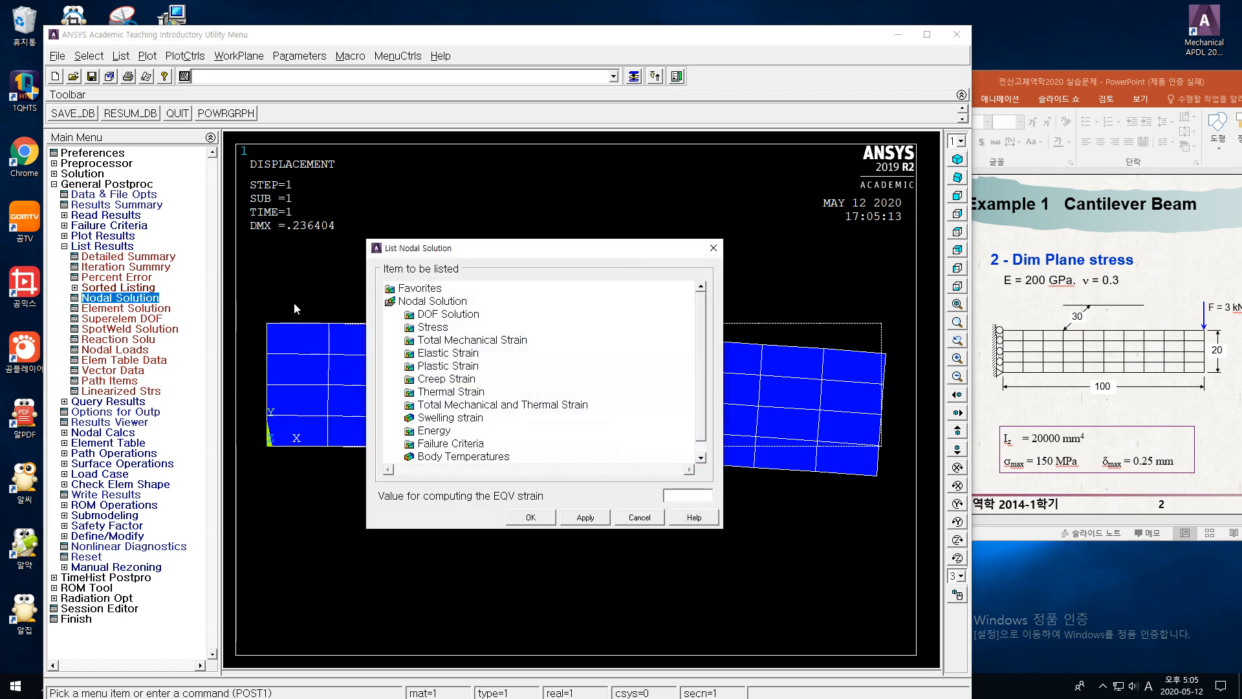
mouse_move(703, 421)
mouse_down()
mouse_move(704, 443)
mouse_move(706, 397)
mouse_up()
scroll(706, 453, down, 1)
scroll(710, 418, up, 1)
click(464, 317)
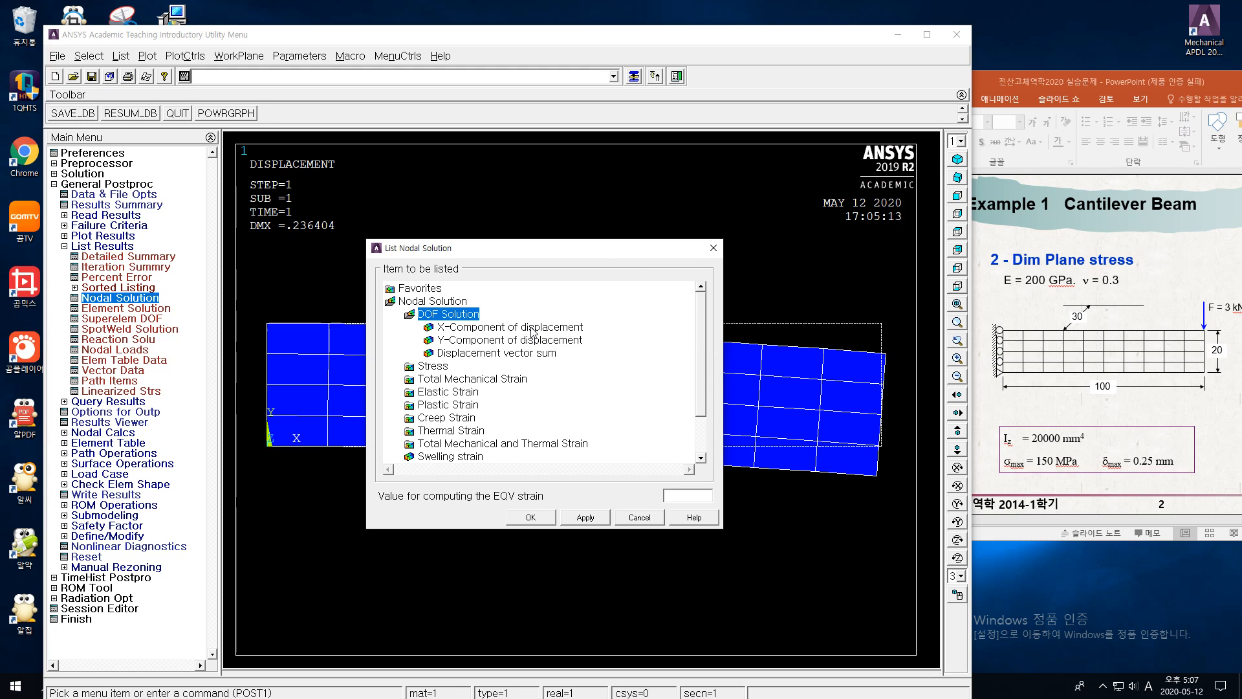
click(534, 360)
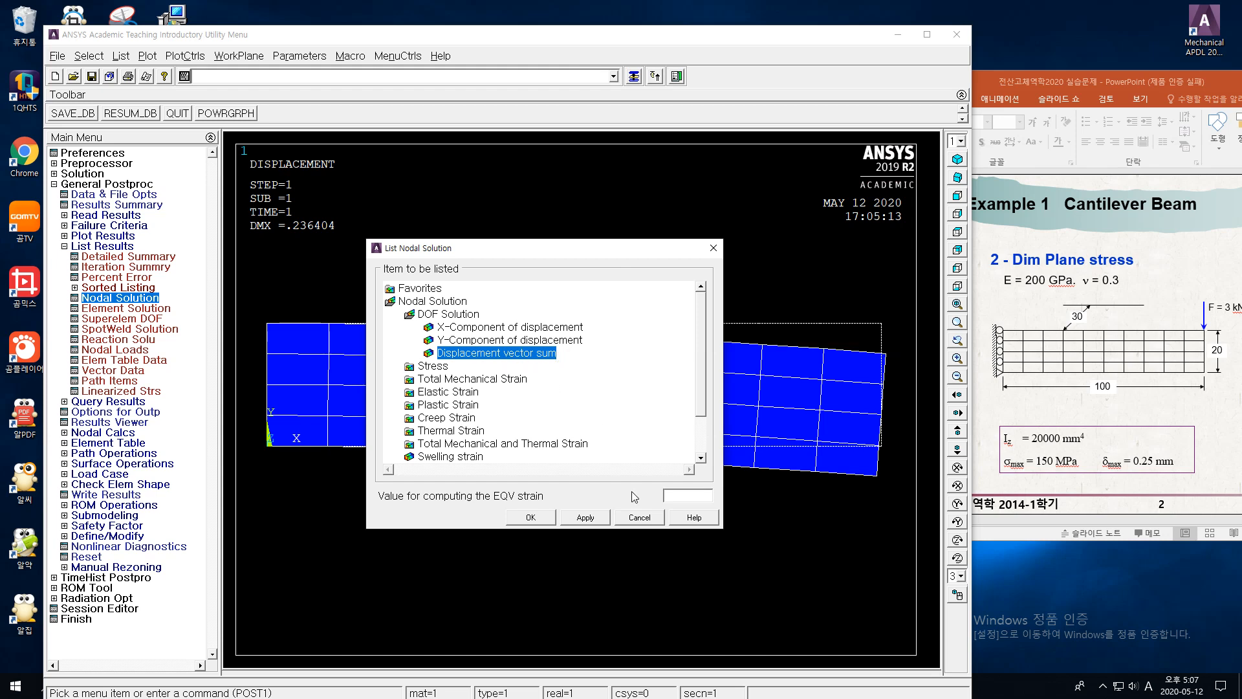
click(532, 517)
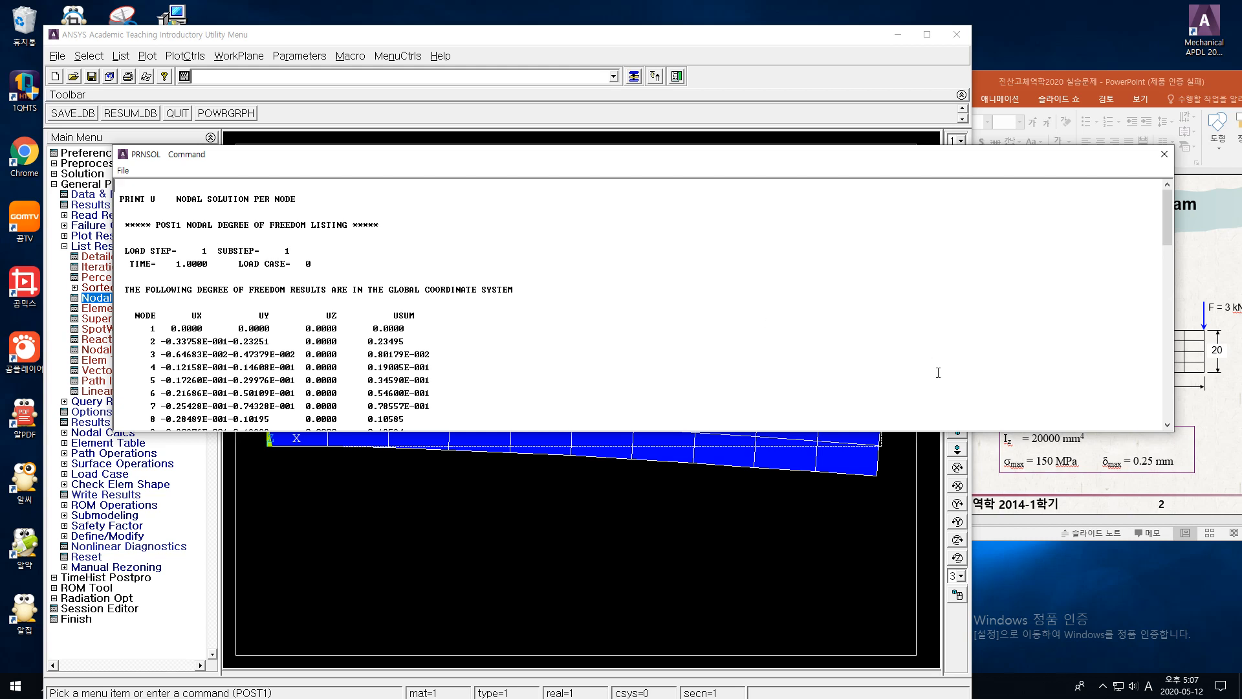
- Enlarge the PRNSOL listing window and read through the nodal displacement rows and the repeated page header after node 37
drag(1031, 431, 1032, 695)
scroll(765, 387, down, 3)
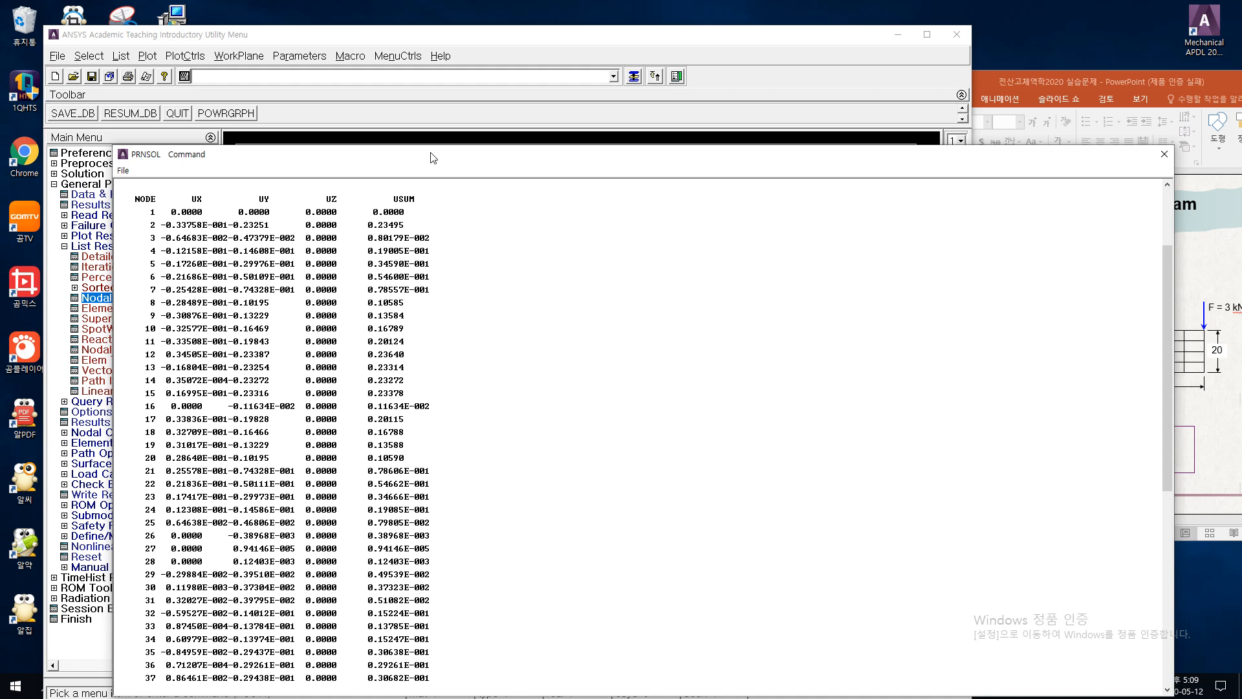
drag(432, 157, 407, 157)
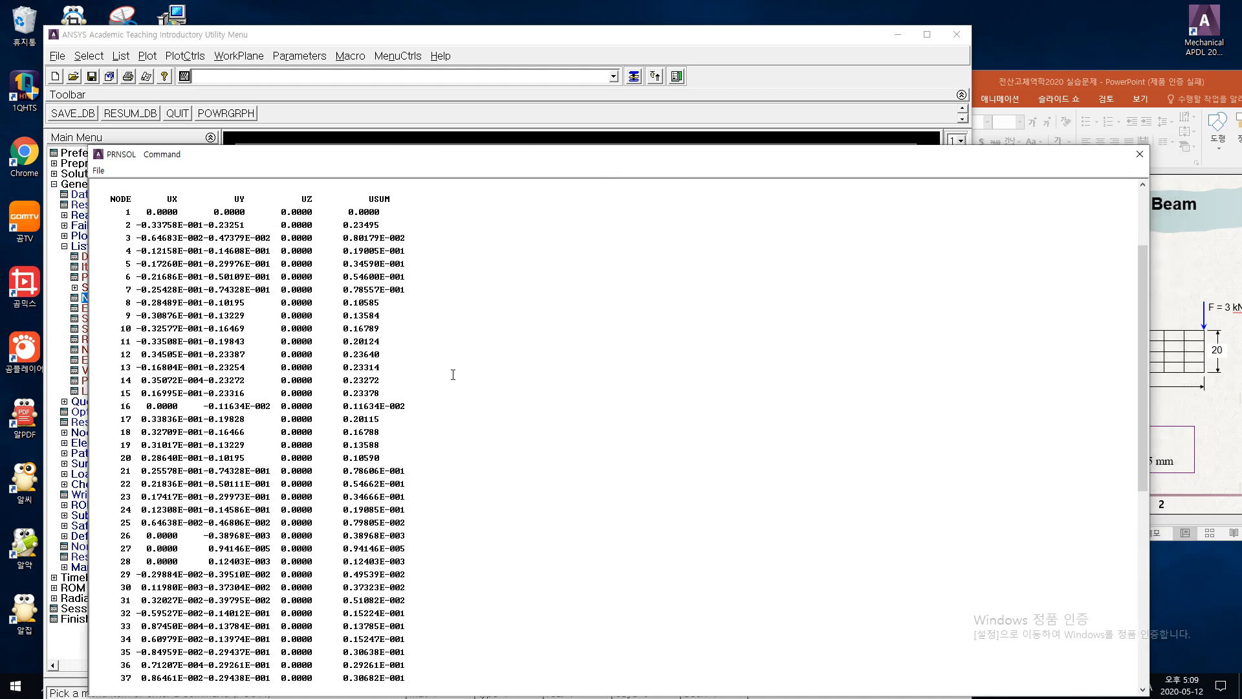
scroll(453, 374, down, 5)
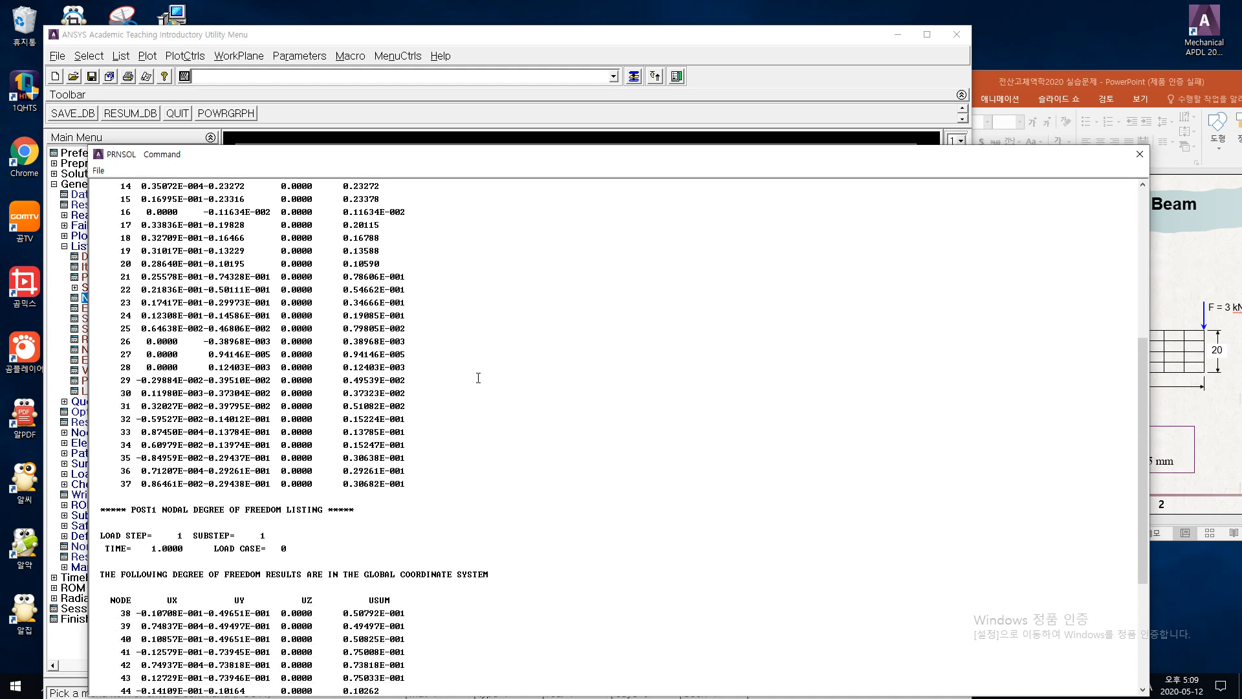
scroll(478, 378, down, 1)
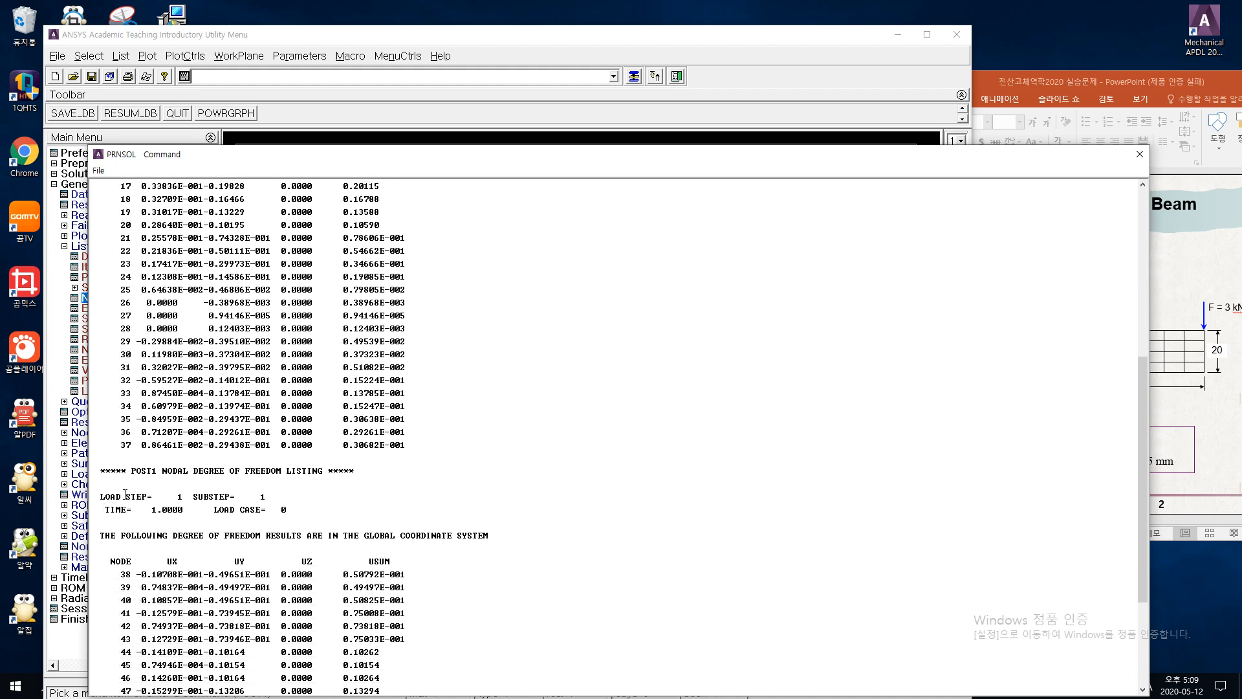
scroll(355, 487, up, 5)
scroll(356, 488, up, 3)
scroll(355, 487, down, 4)
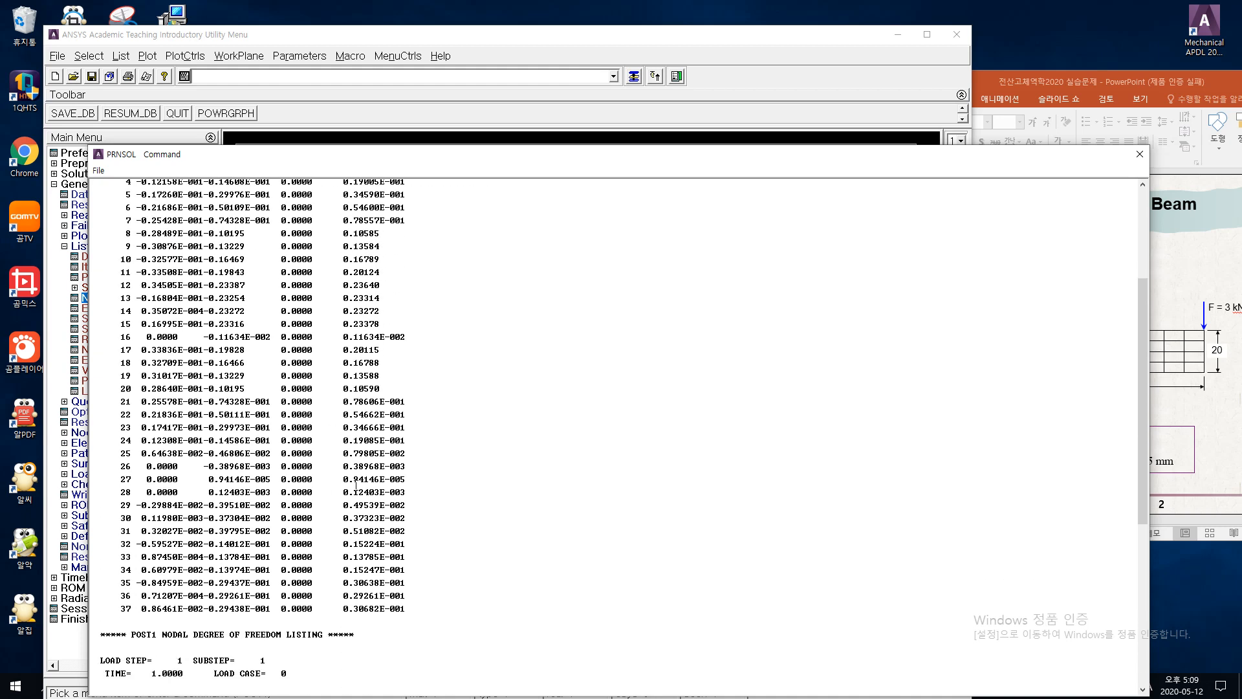
drag(95, 584, 441, 574)
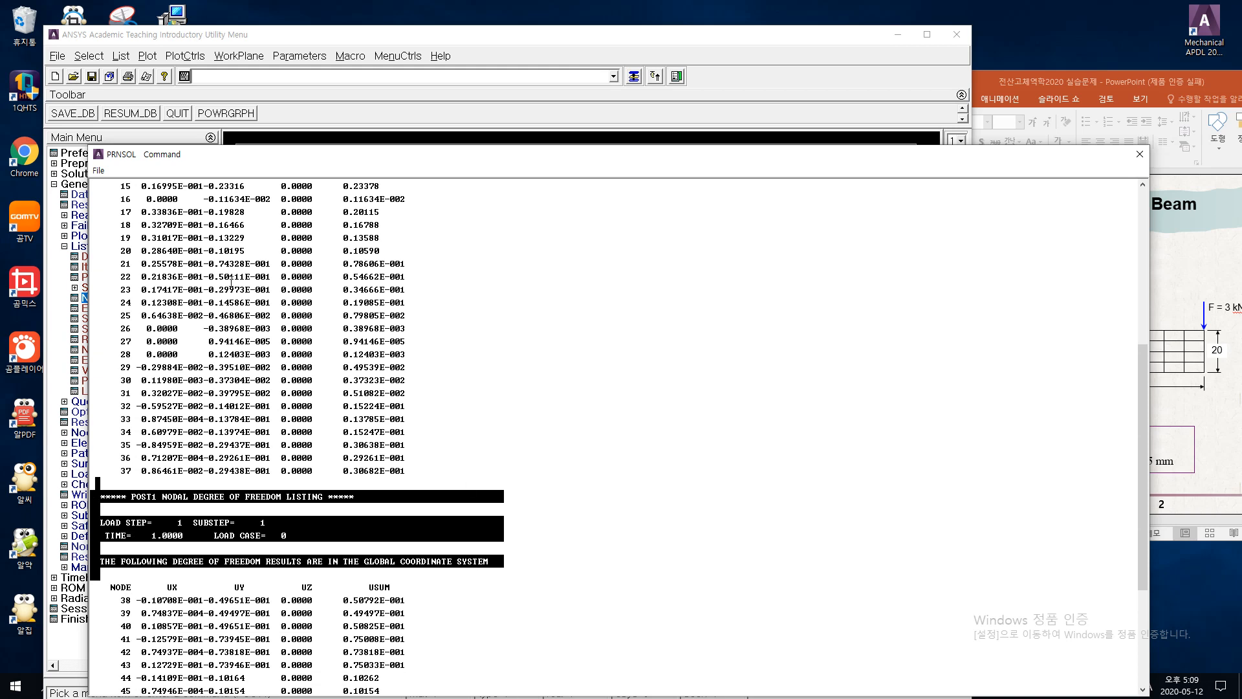
- Copy the displacement listing from node 1 through node 55 and paste it into a blank Notepad document
click(99, 171)
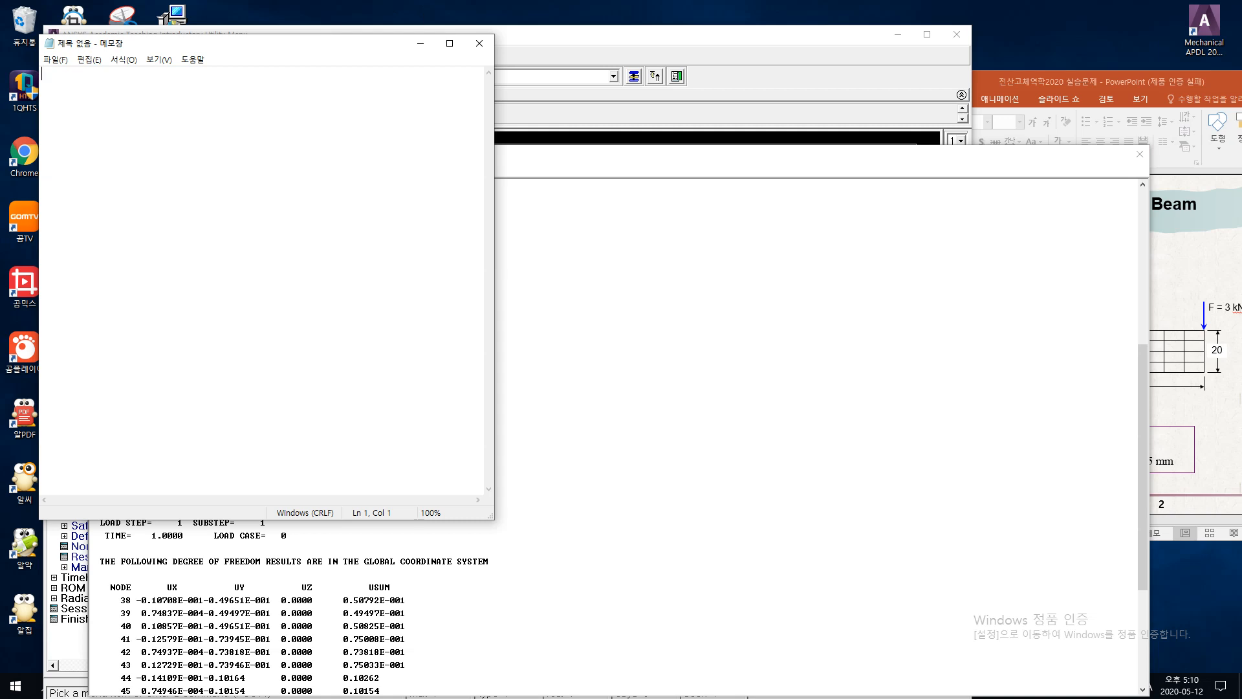
drag(326, 47, 1241, 44)
scroll(618, 382, up, 6)
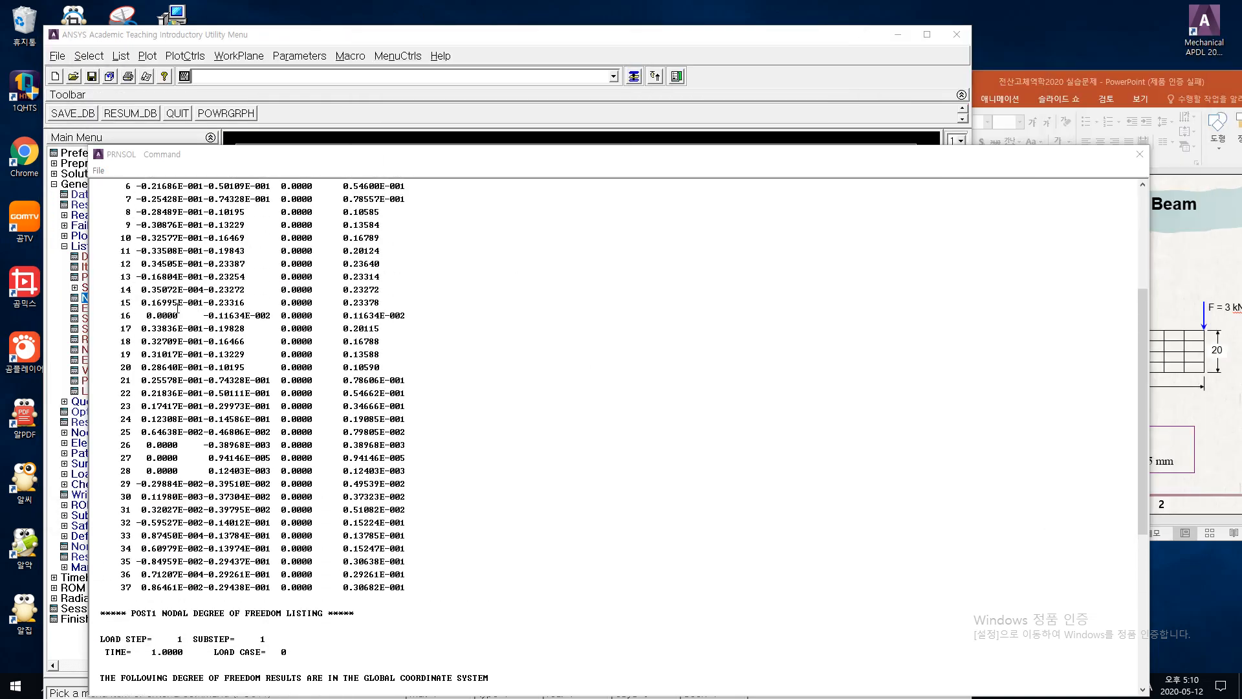
click(317, 480)
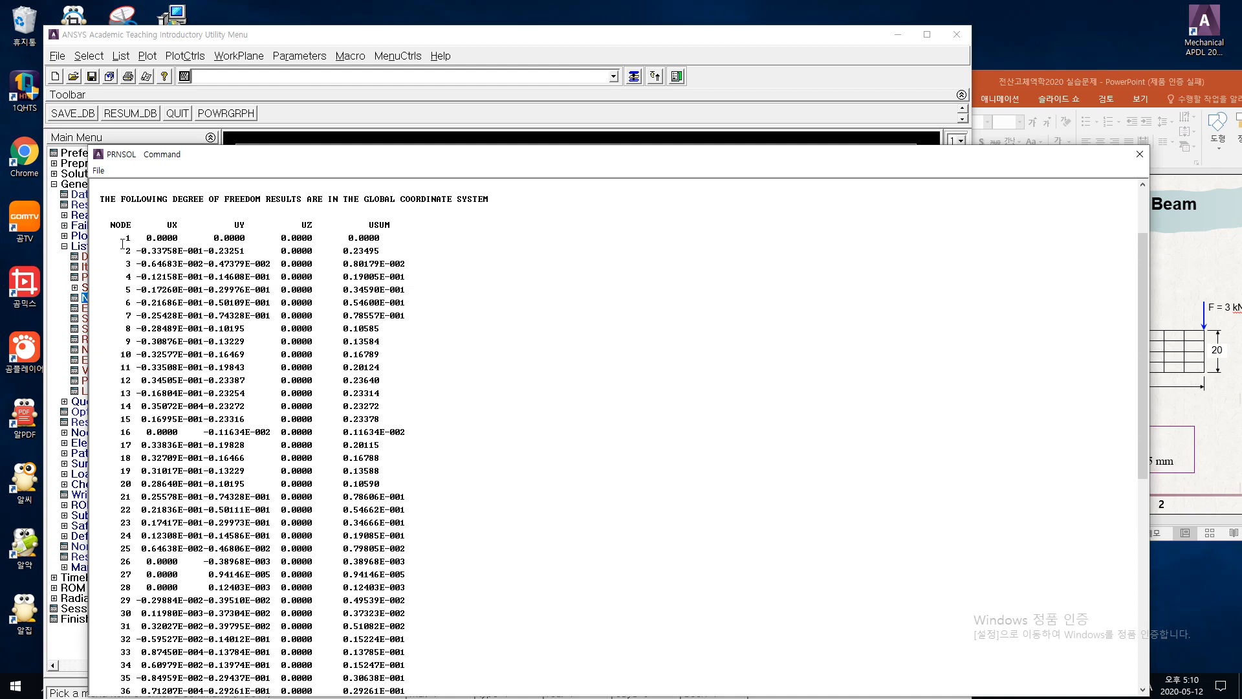
drag(122, 234, 461, 615)
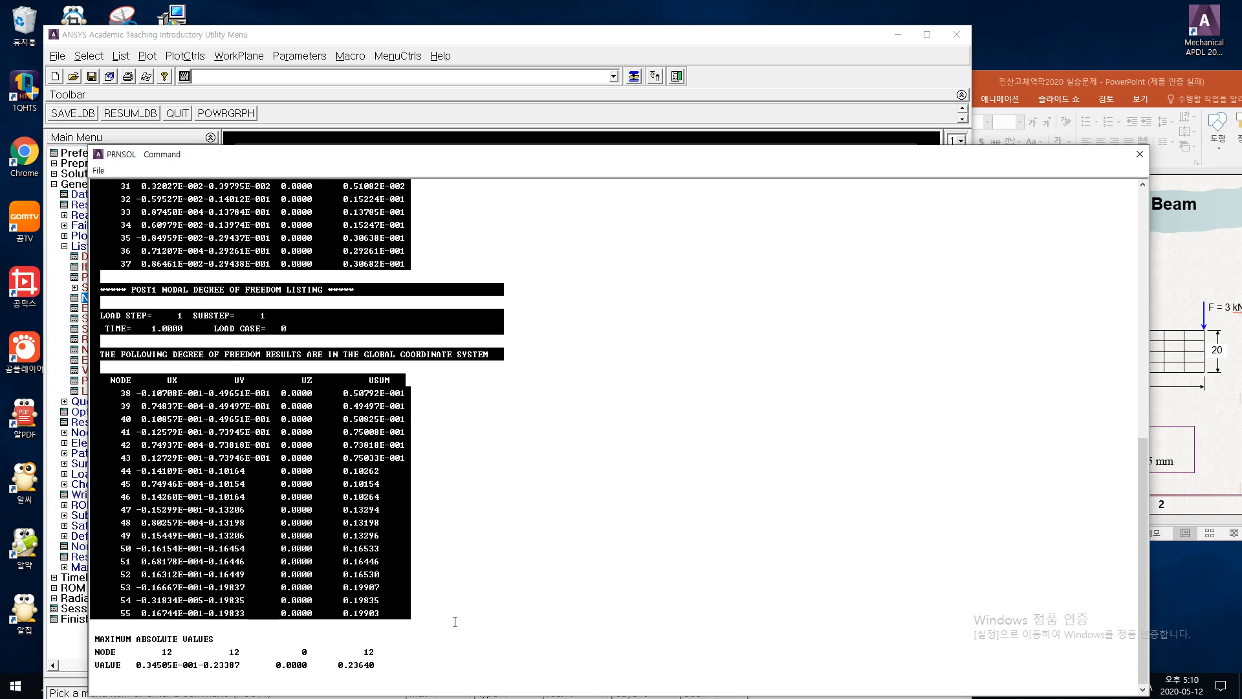
key(super)
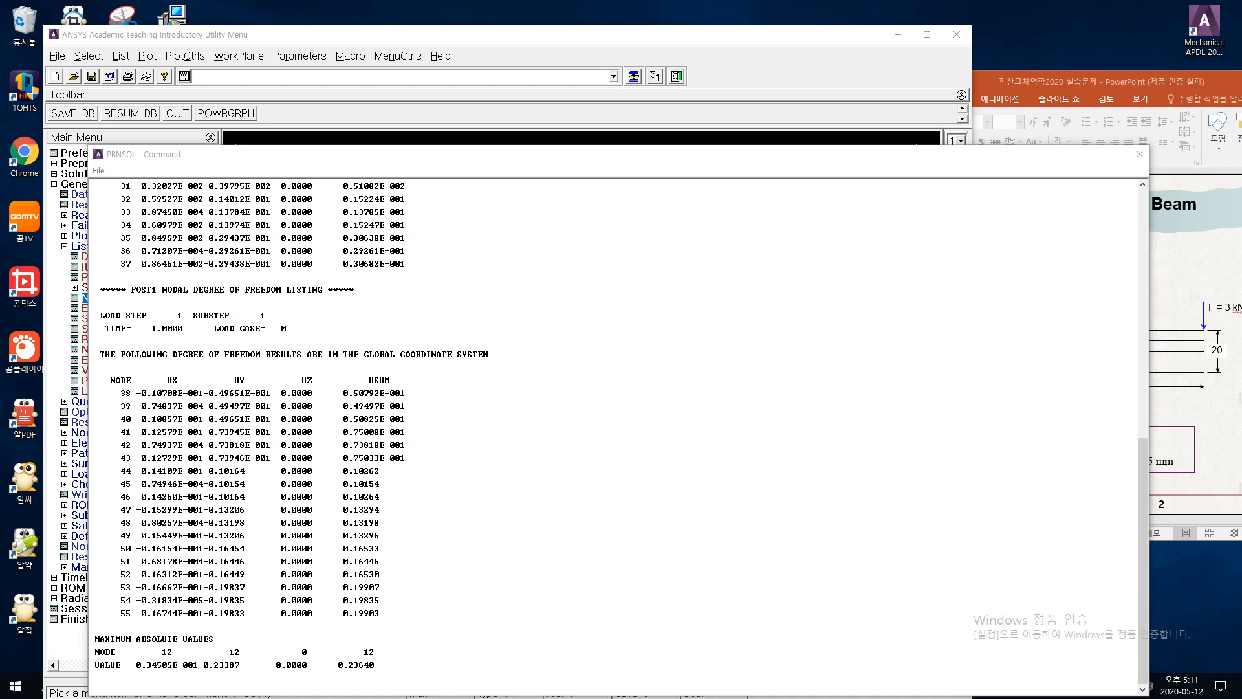
- Bring the Notepad window into view, check the pasted displacement rows, close it and return to the PRNSOL listing
drag(1241, 144, 1099, 220)
scroll(1151, 337, up, 4)
scroll(1151, 337, down, 8)
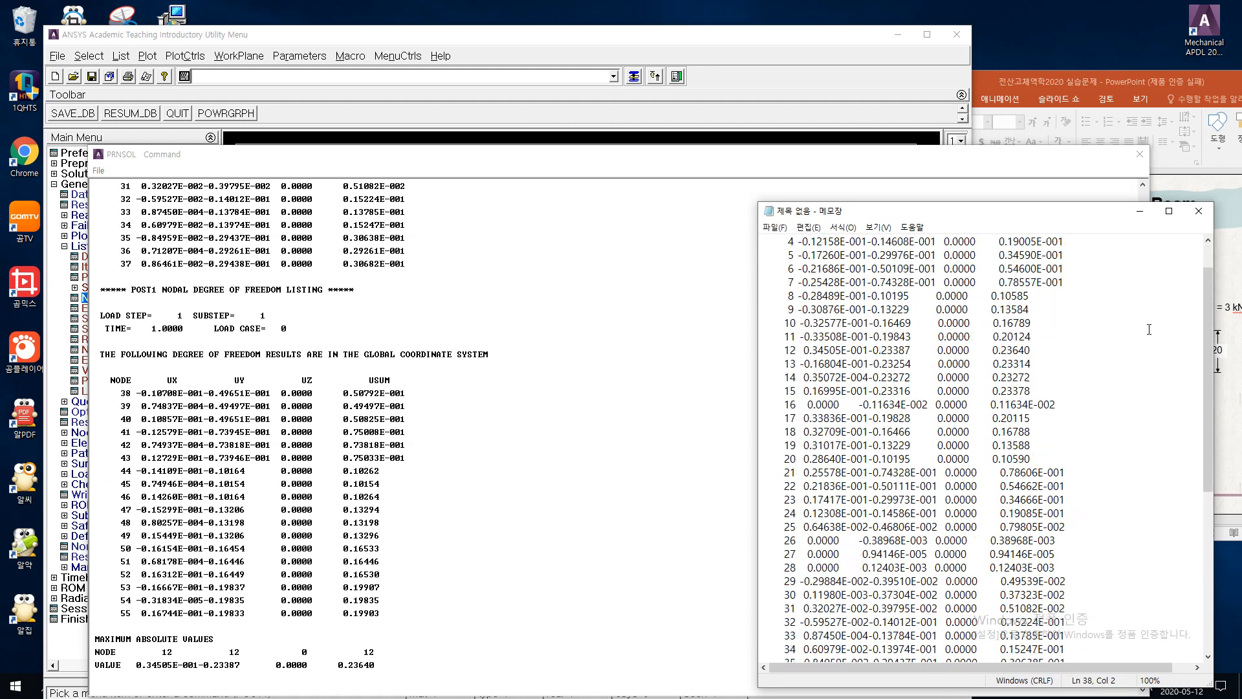
scroll(1150, 325, up, 8)
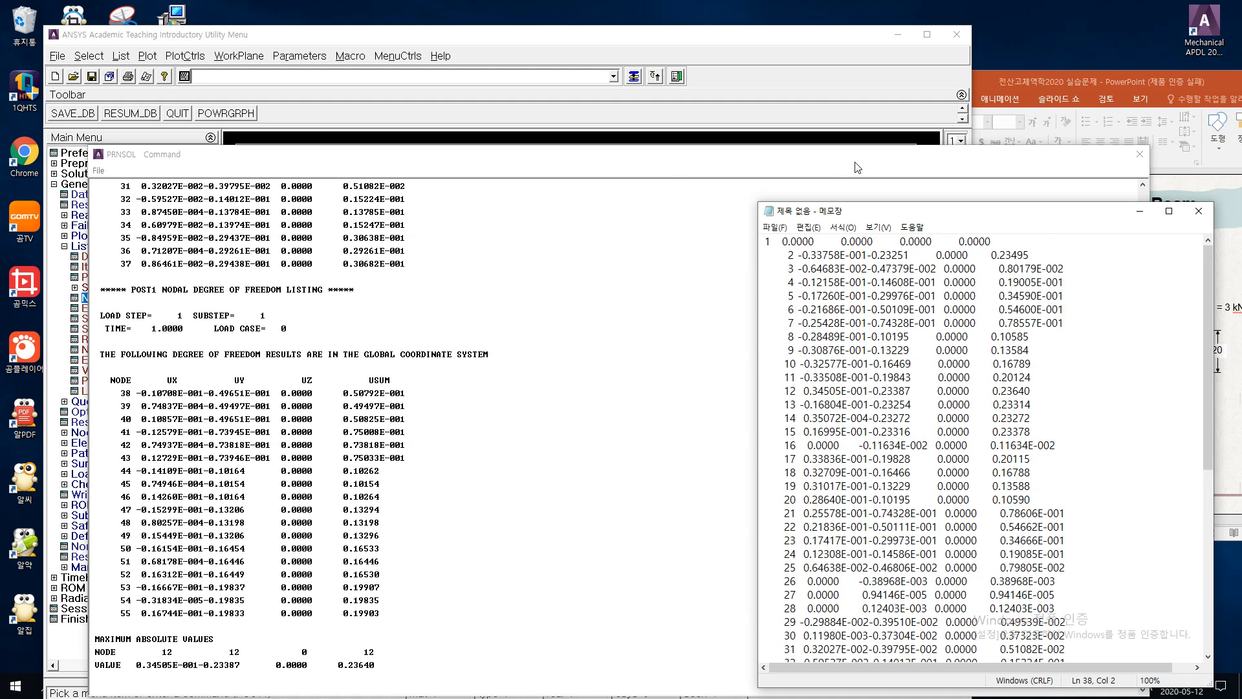
click(1206, 211)
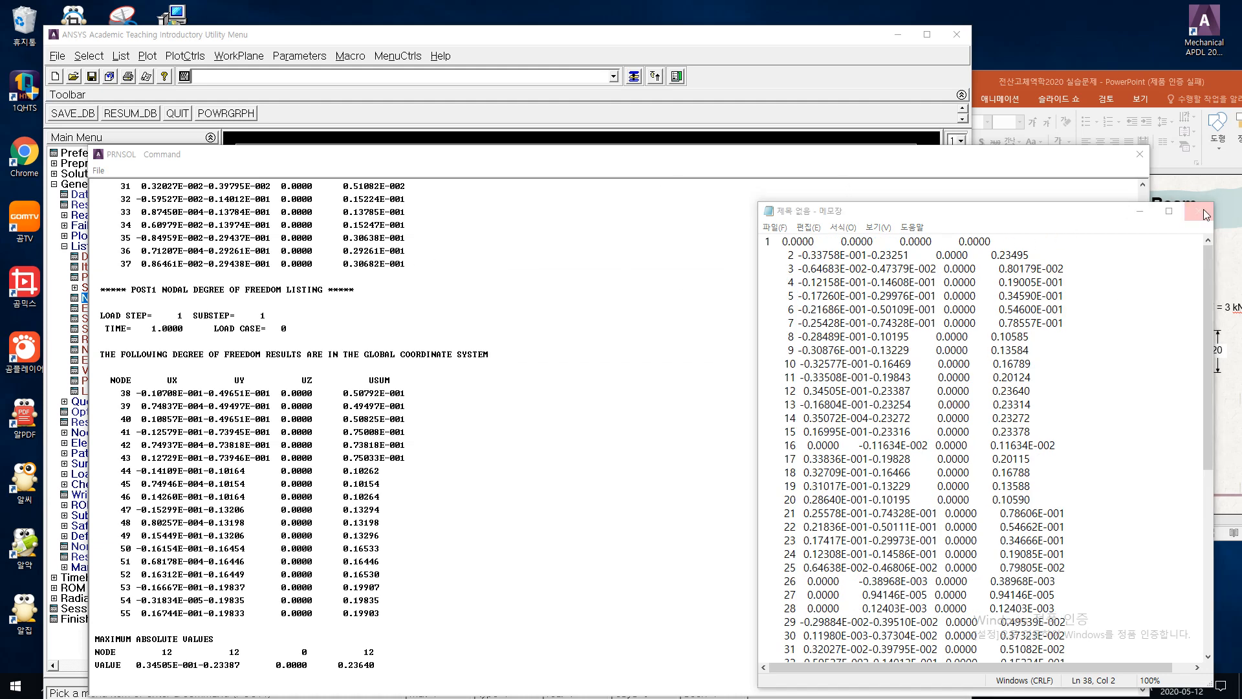
click(646, 345)
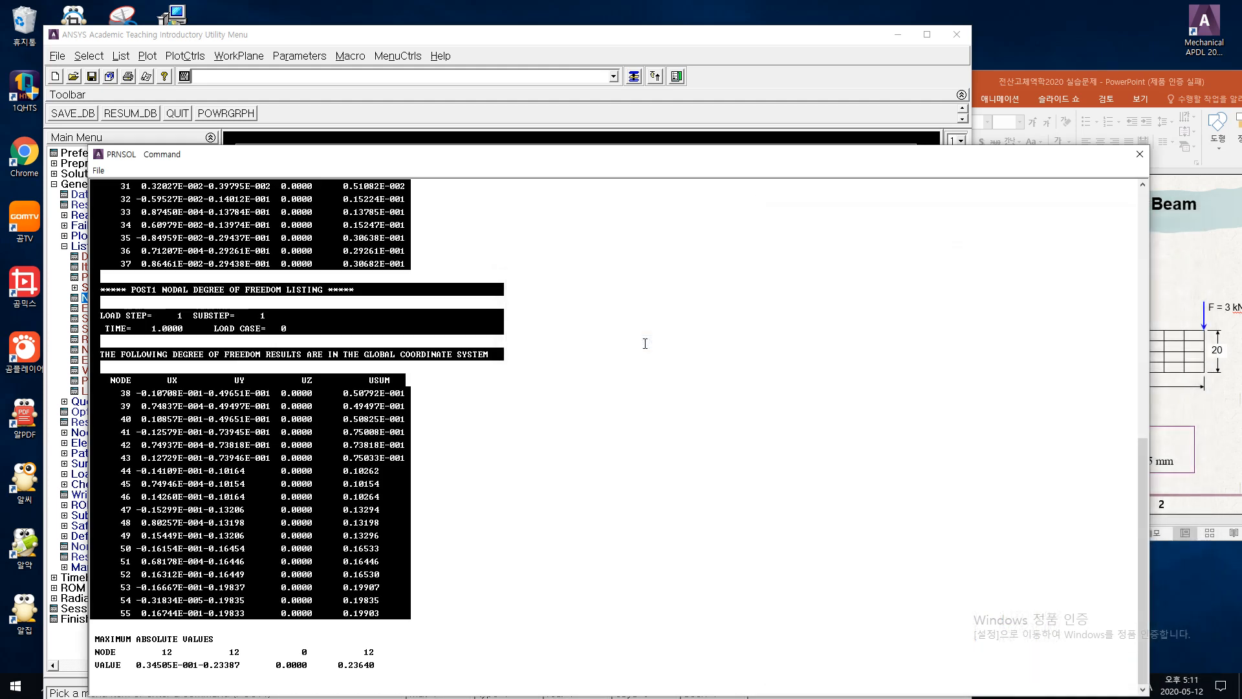
- Examine the repeated header block between nodes 37 and 38 and the listing window's save, print and copy options
scroll(486, 400, up, 8)
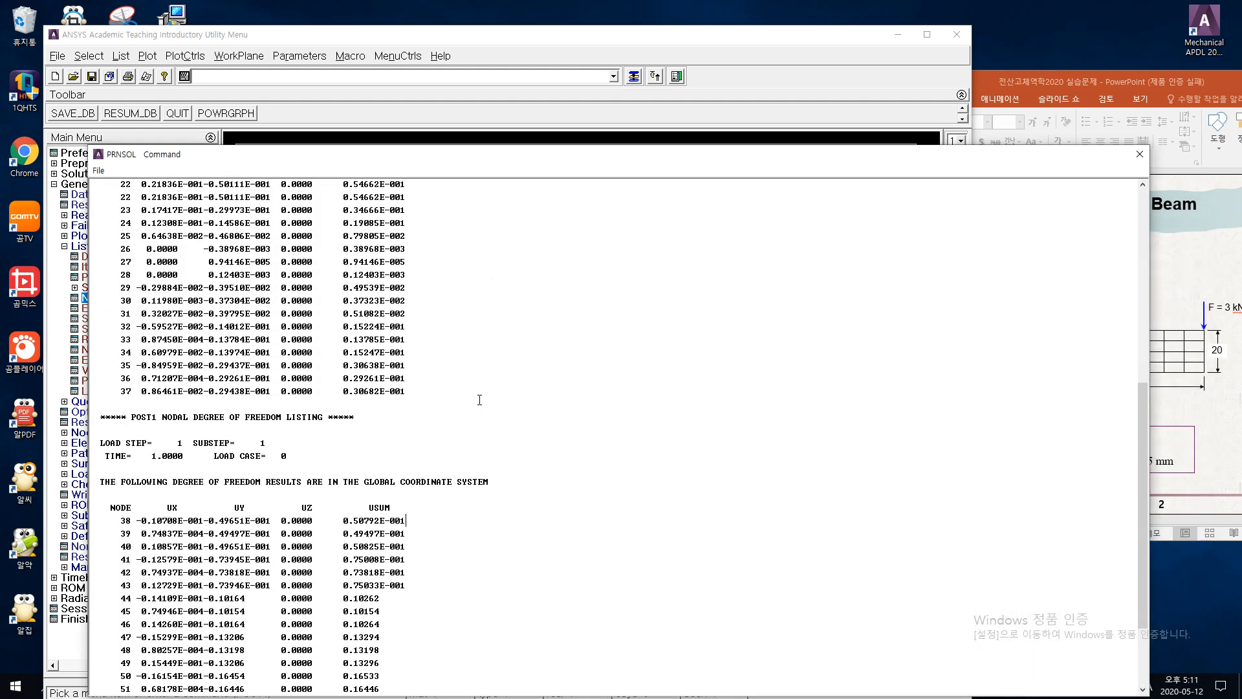
scroll(481, 400, down, 4)
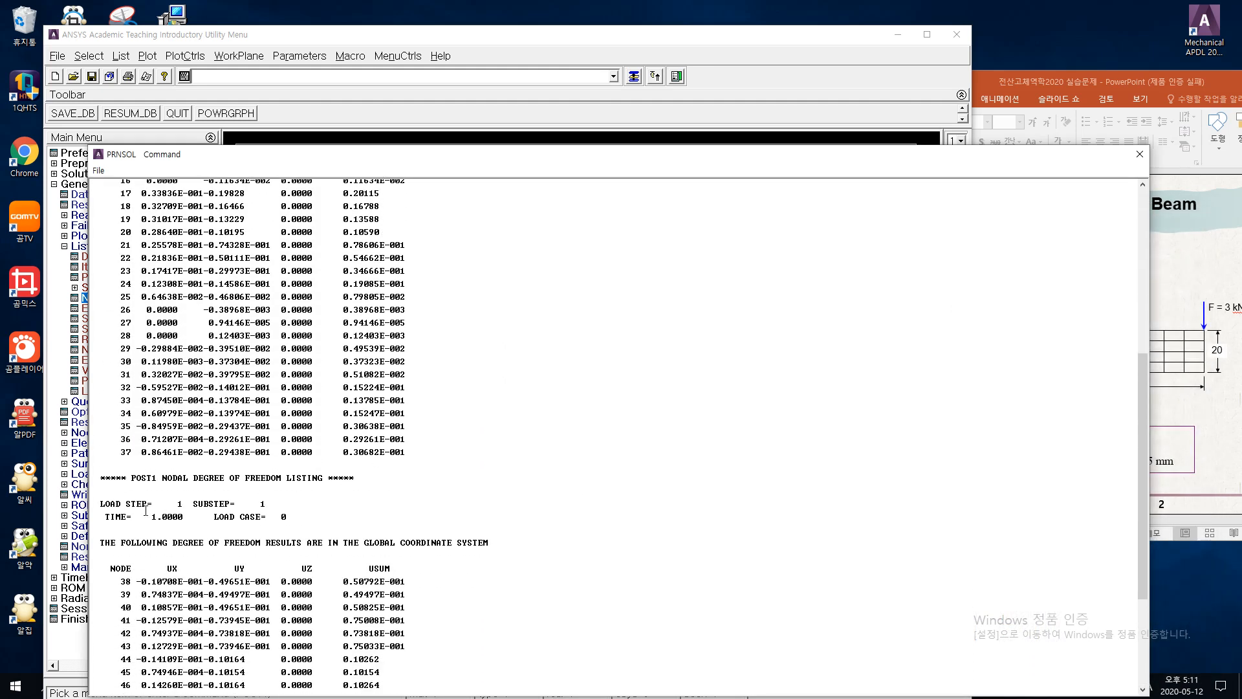
drag(97, 461, 439, 554)
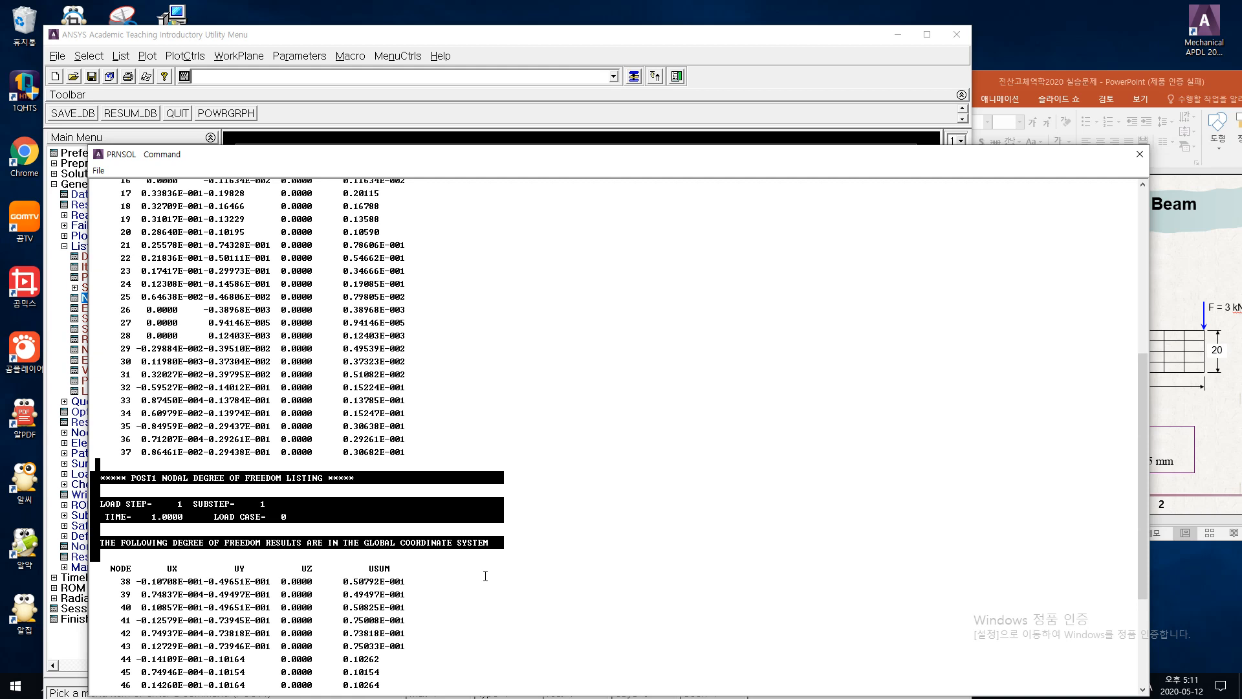
click(488, 467)
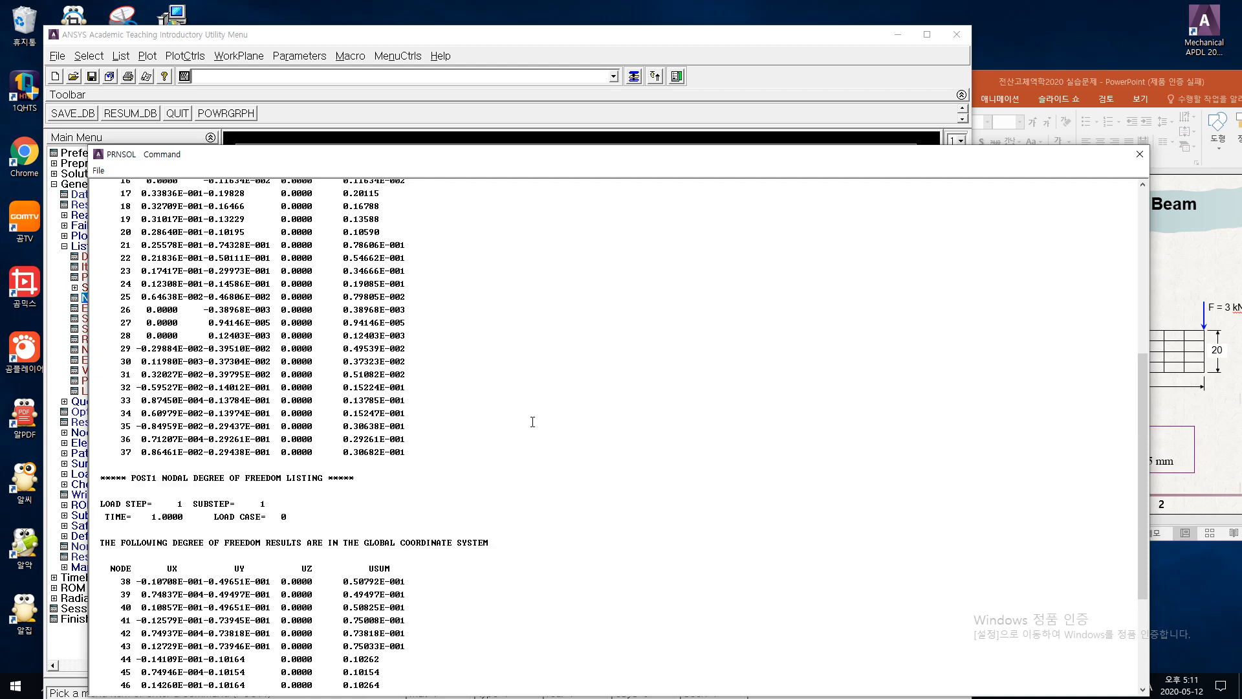
click(98, 171)
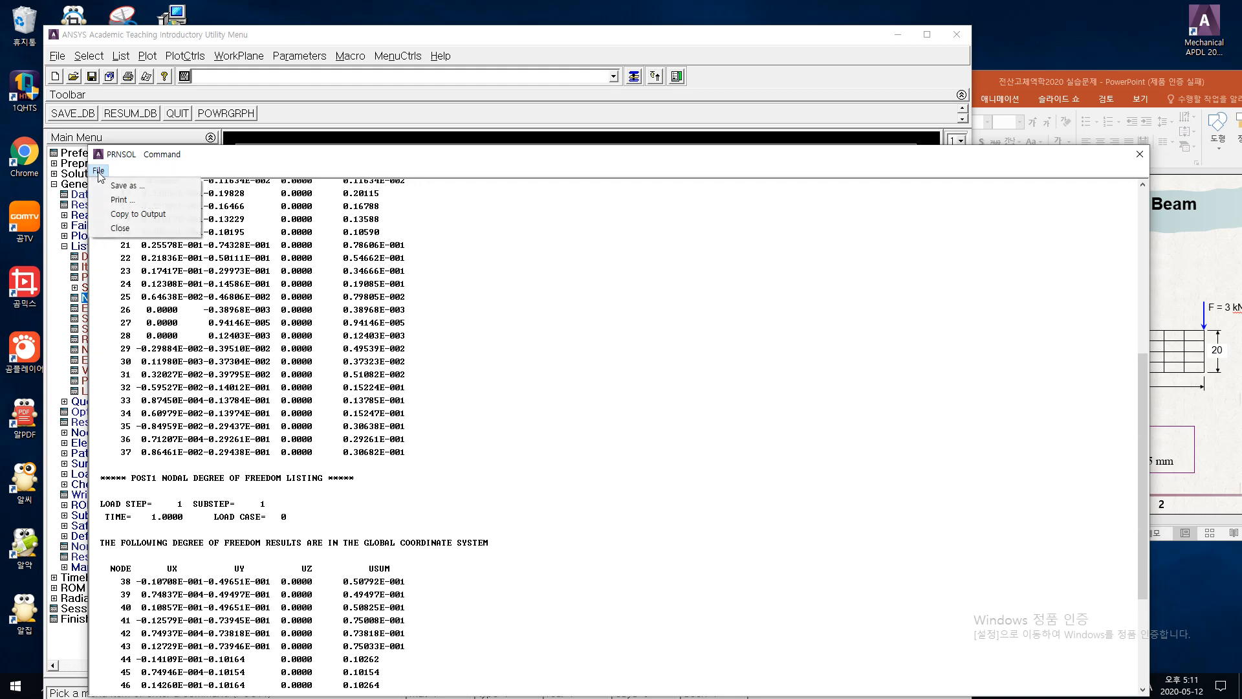
click(631, 320)
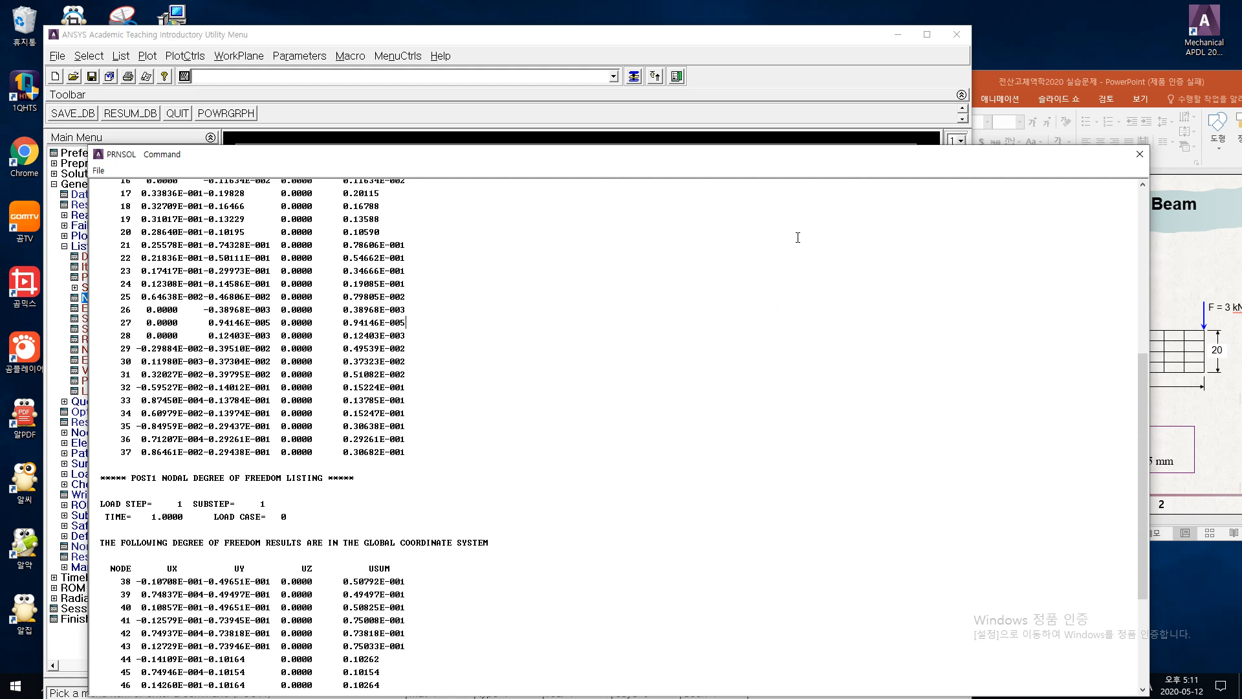
- Narrow the PRNSOL listing window and reposition it so the beam's free end and the utility menu stay uncovered
mouse_move(809, 160)
mouse_down()
mouse_move(807, 92)
mouse_move(819, 139)
mouse_up()
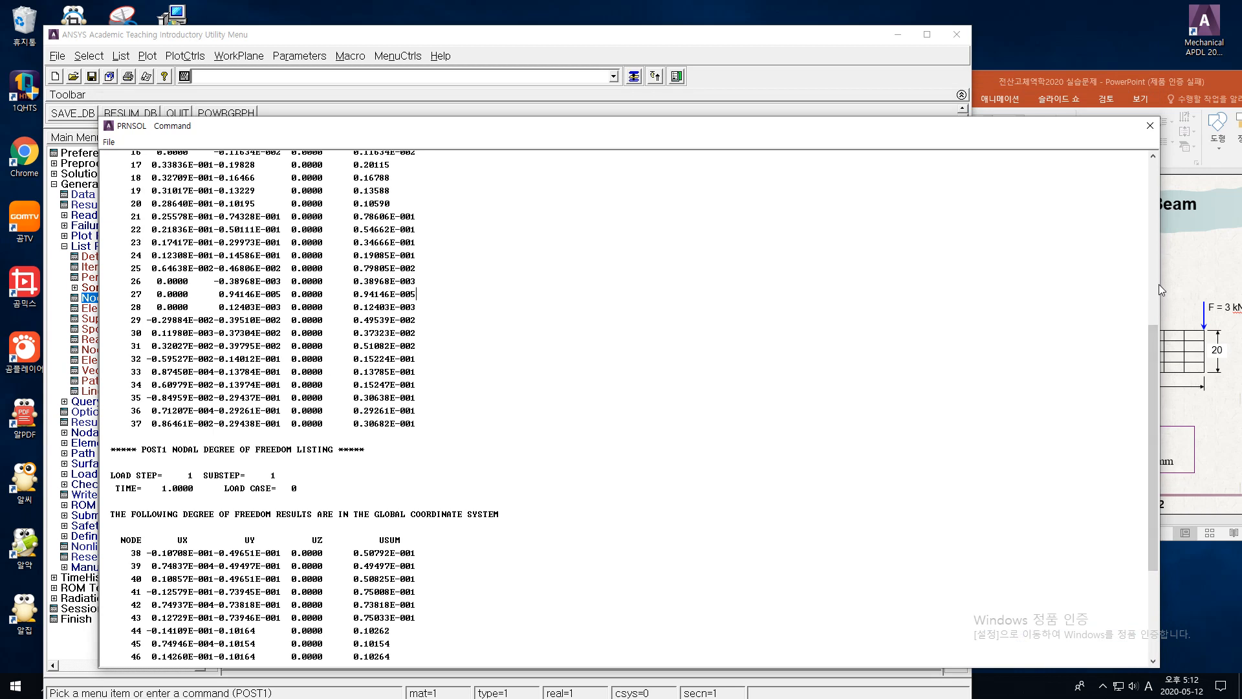
drag(1162, 284, 696, 257)
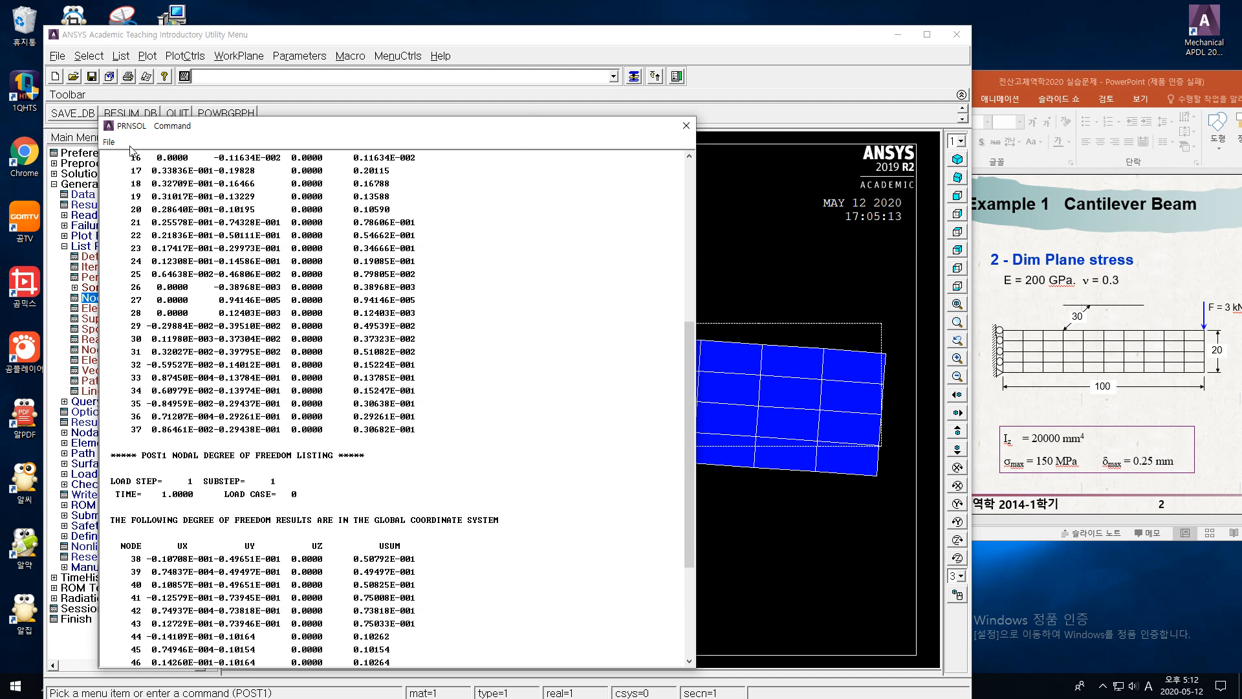
drag(259, 121, 245, 122)
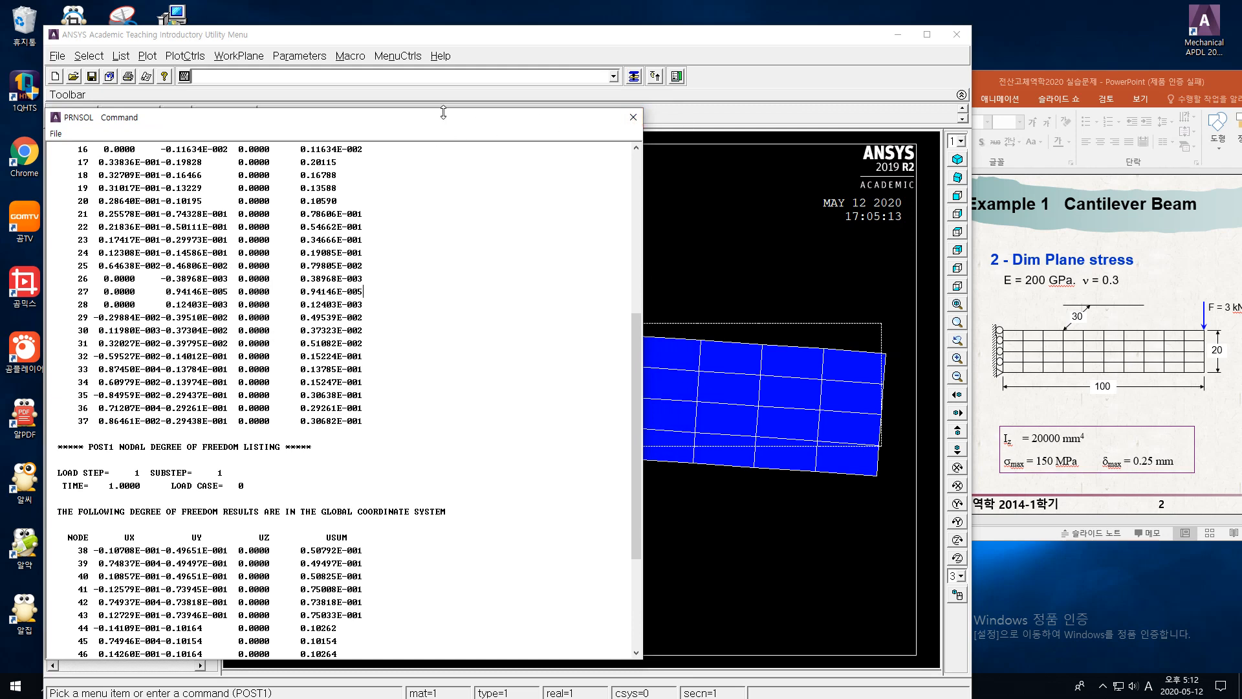
drag(431, 127, 400, 124)
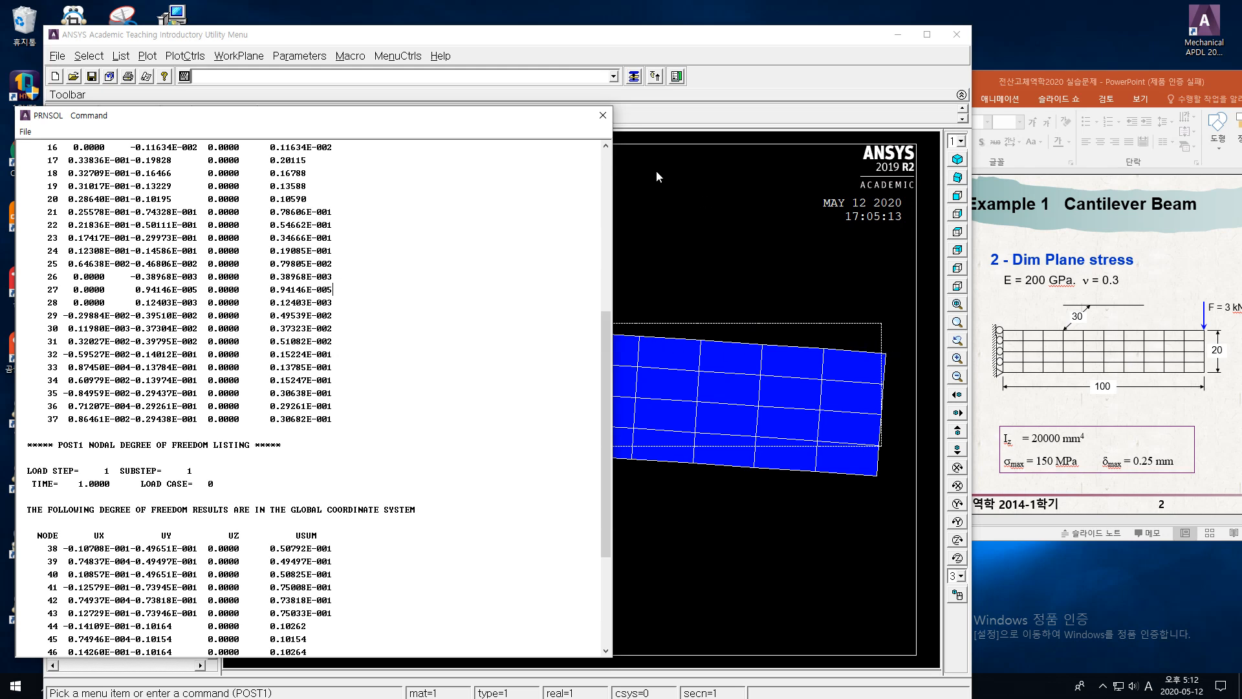
drag(479, 112, 479, 247)
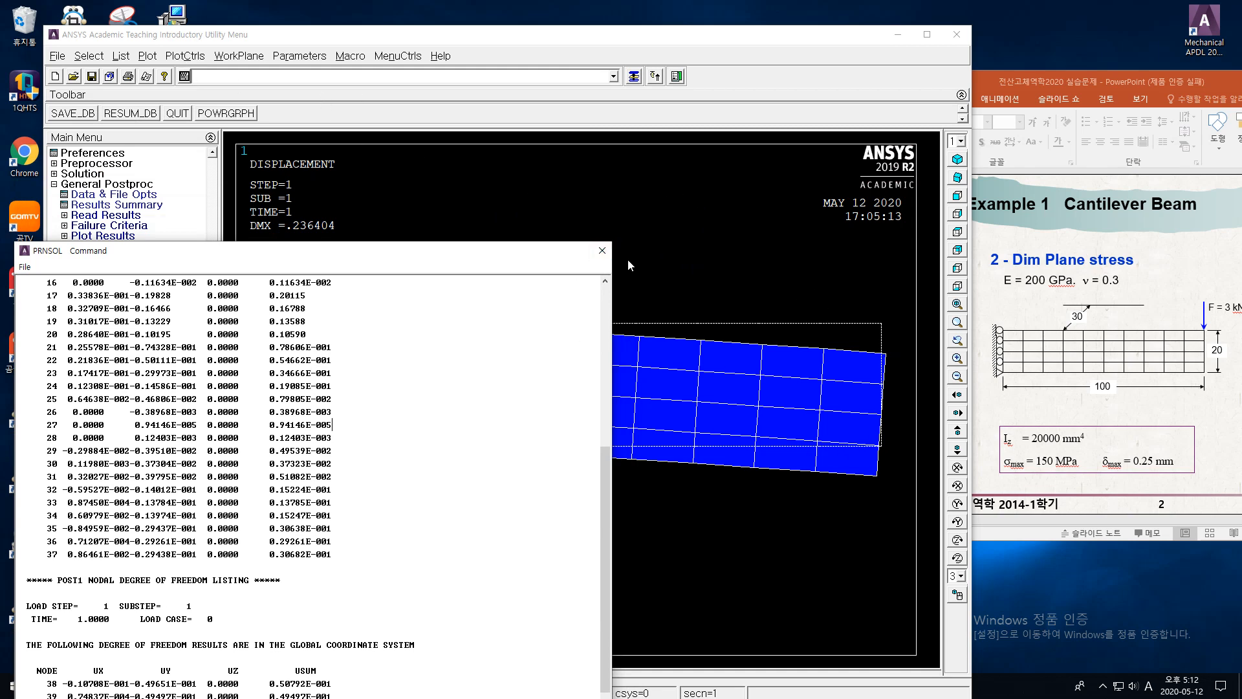
- Turn on node numbers, replot the deformed beam, and move the PRNSOL listing window up beside the plot
click(184, 57)
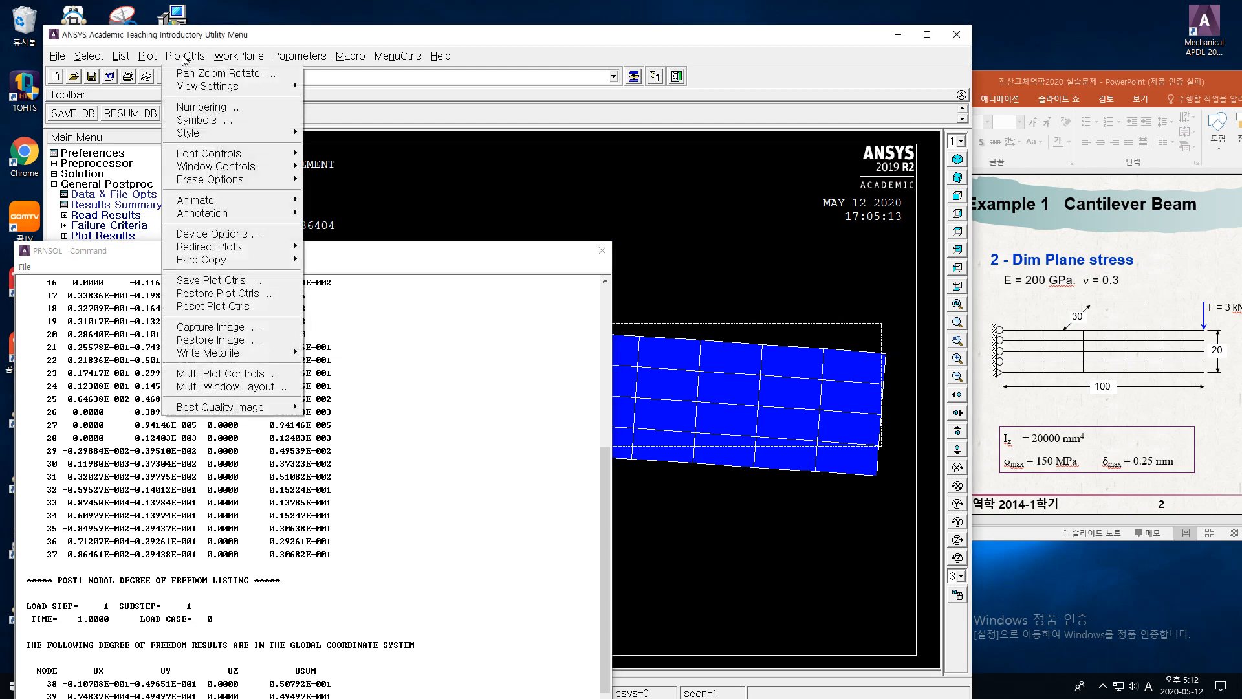
click(201, 107)
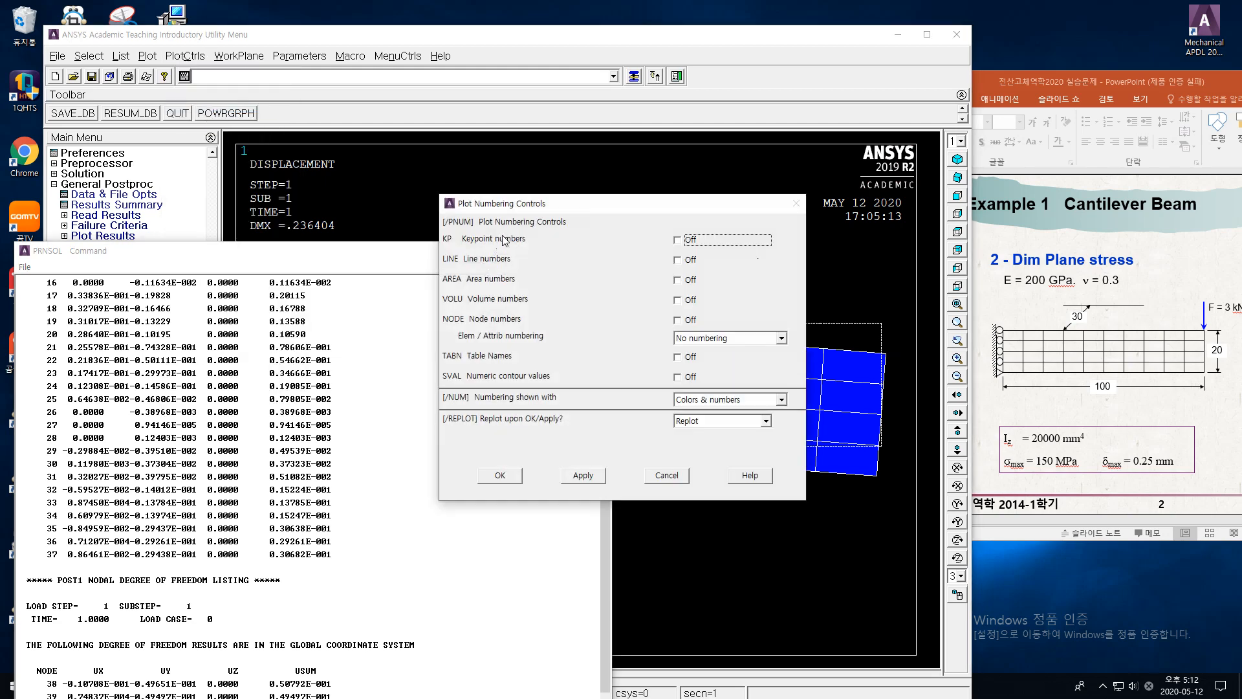
click(677, 319)
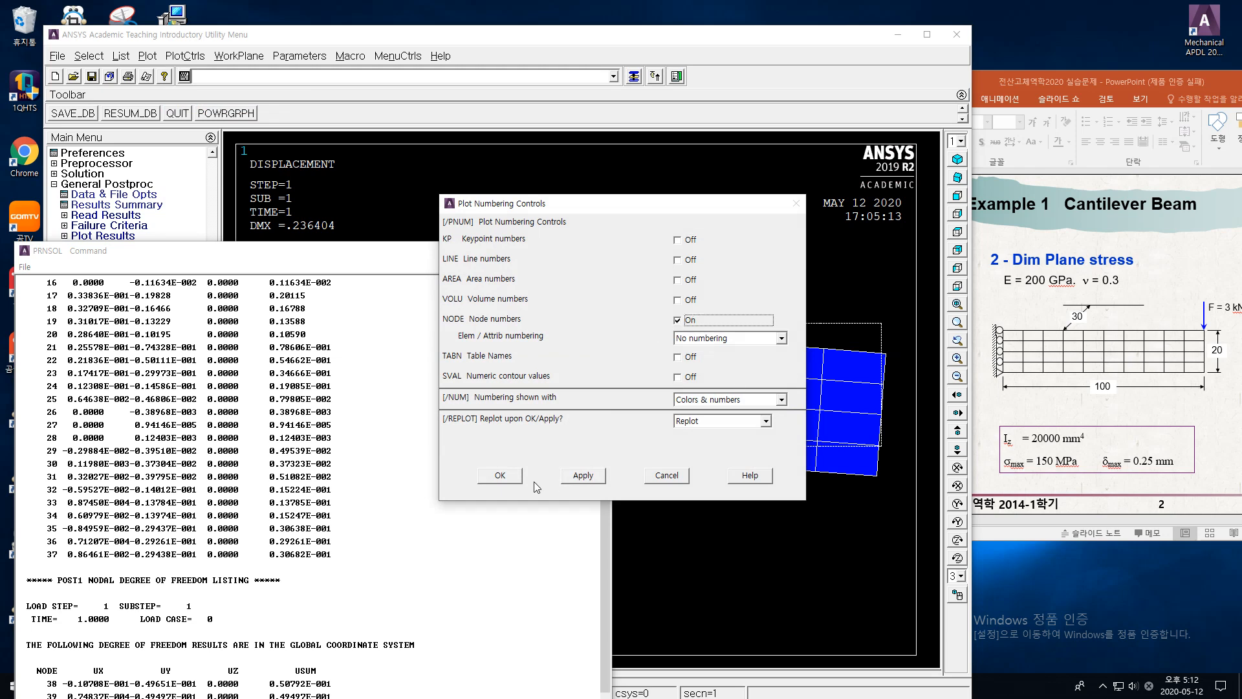
click(500, 475)
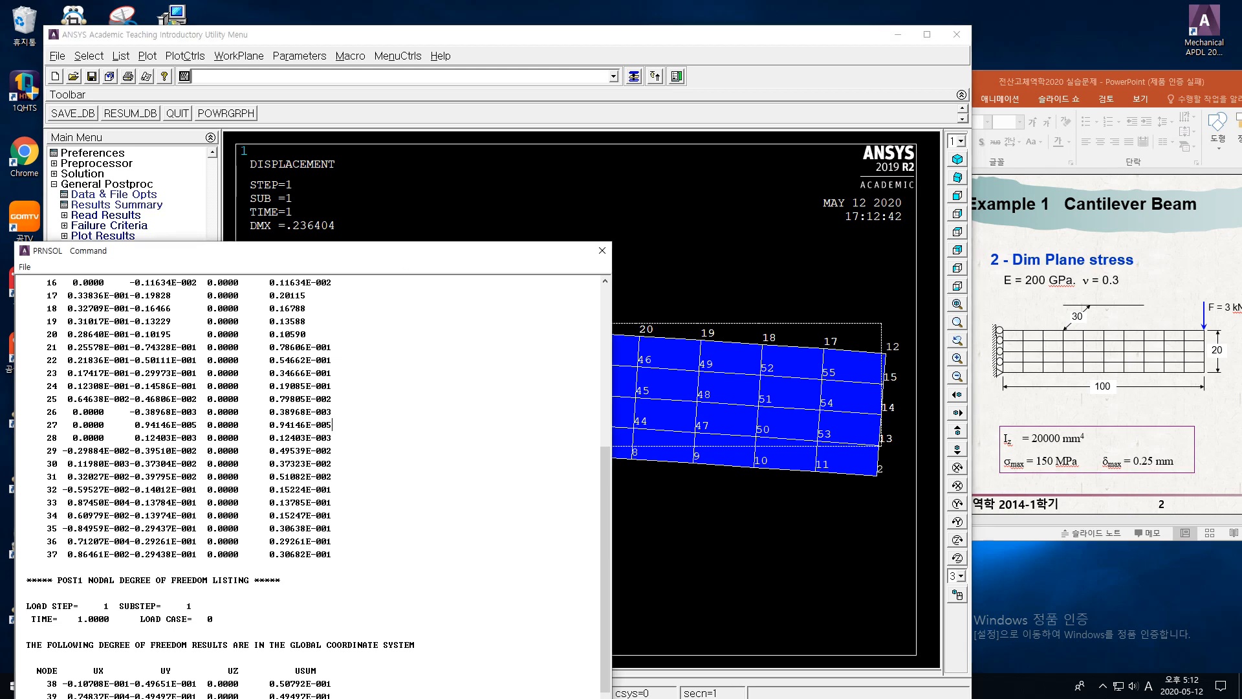
drag(408, 256, 424, 146)
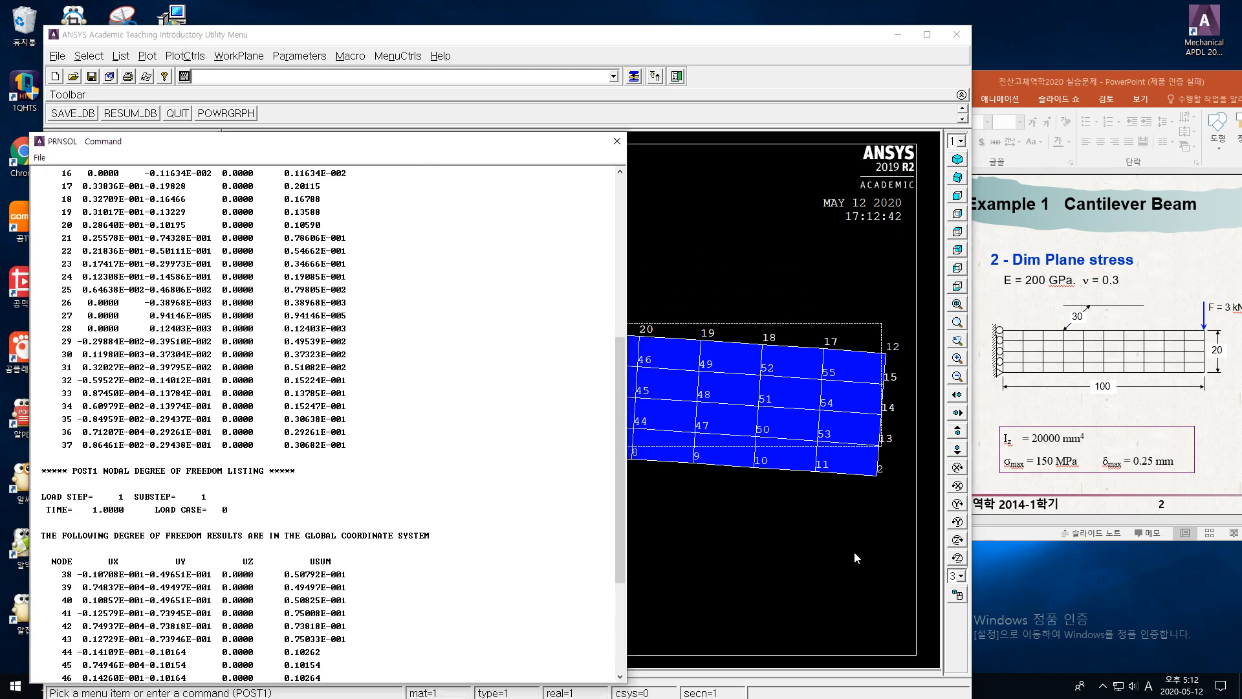
- Move the PRNSOL listing clear of the main menu and list all nodes, coordinates with angles, sorted by node number
scroll(427, 528, down, 5)
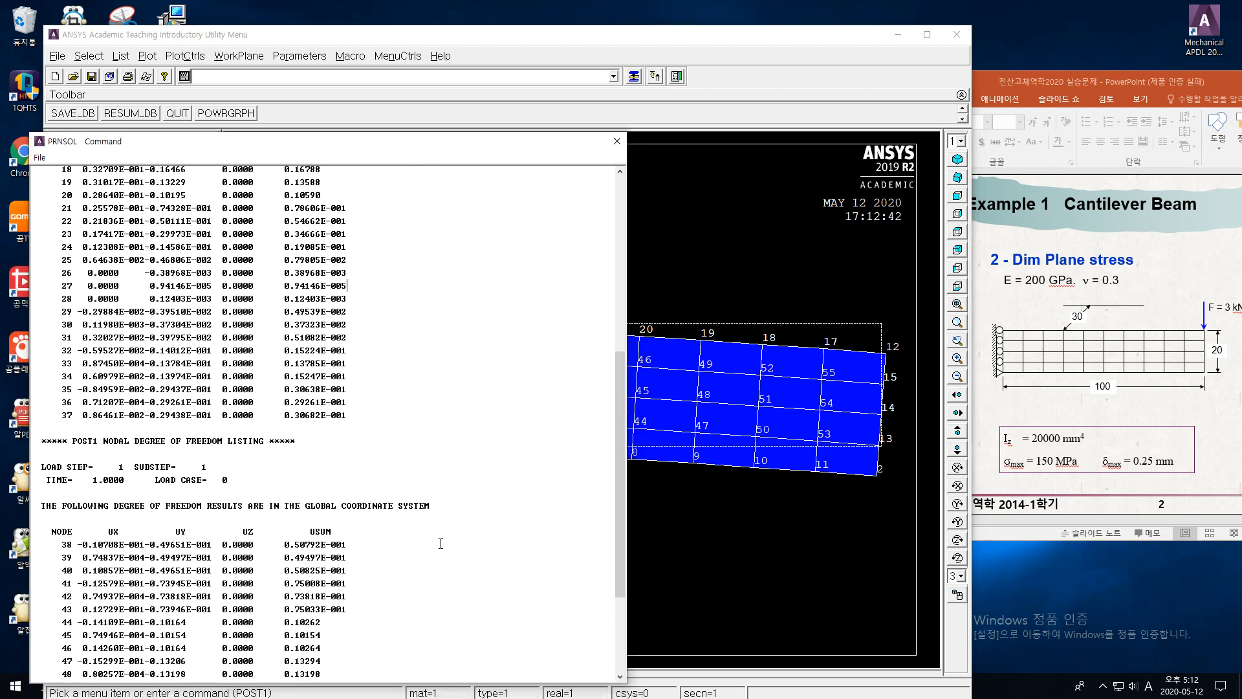
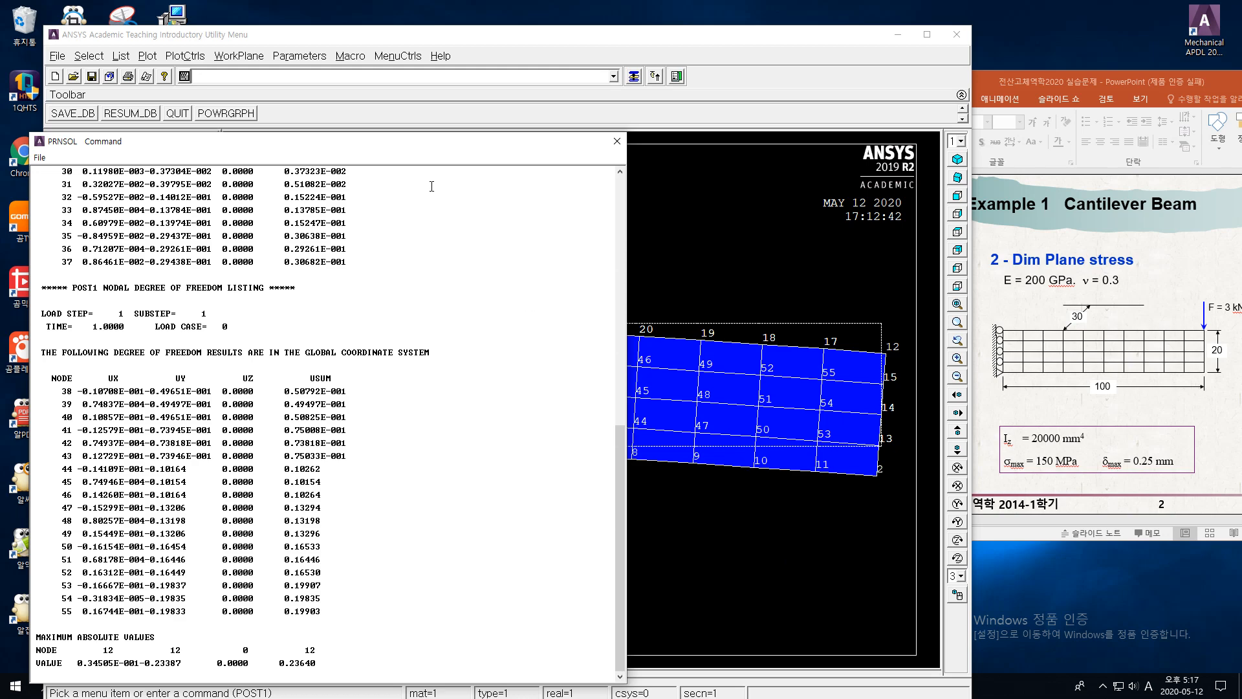
drag(393, 153, 1001, 140)
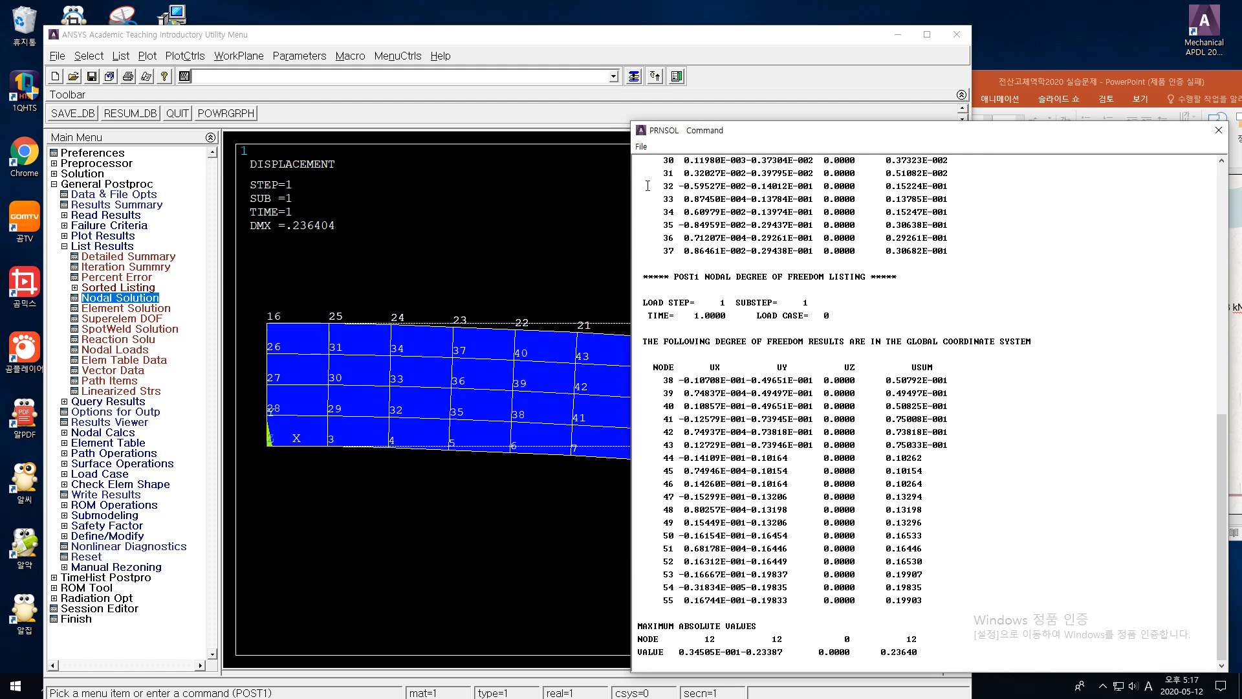
click(120, 57)
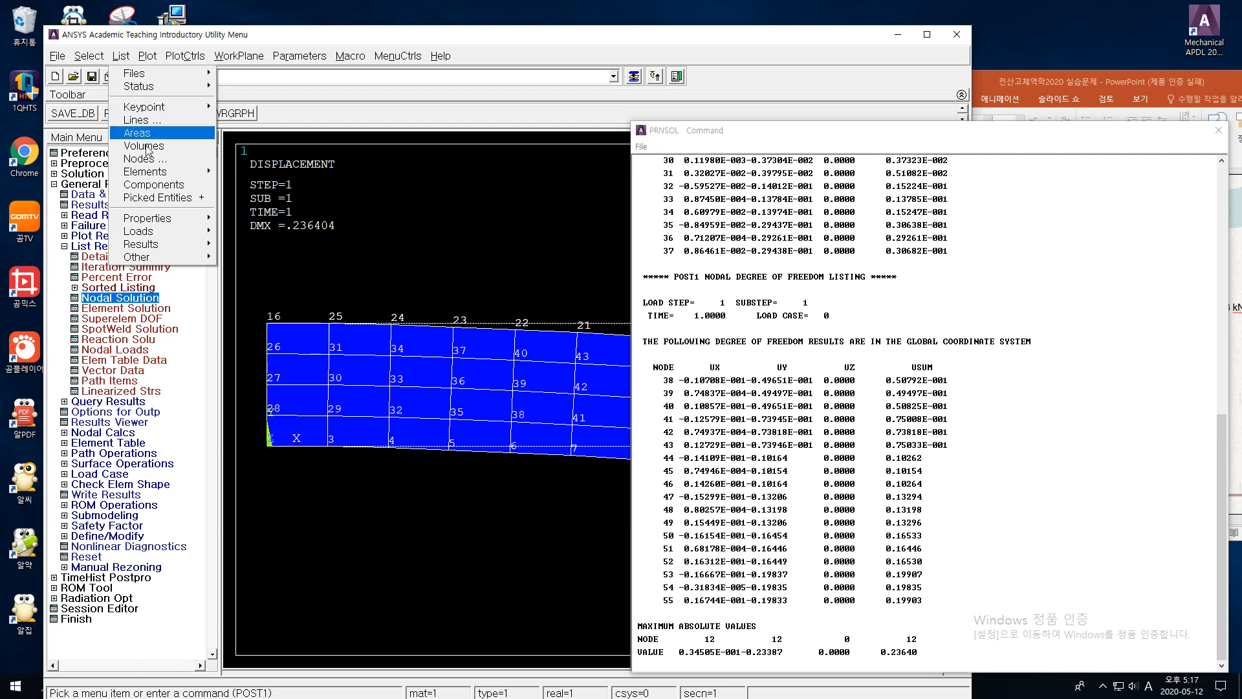
click(63, 57)
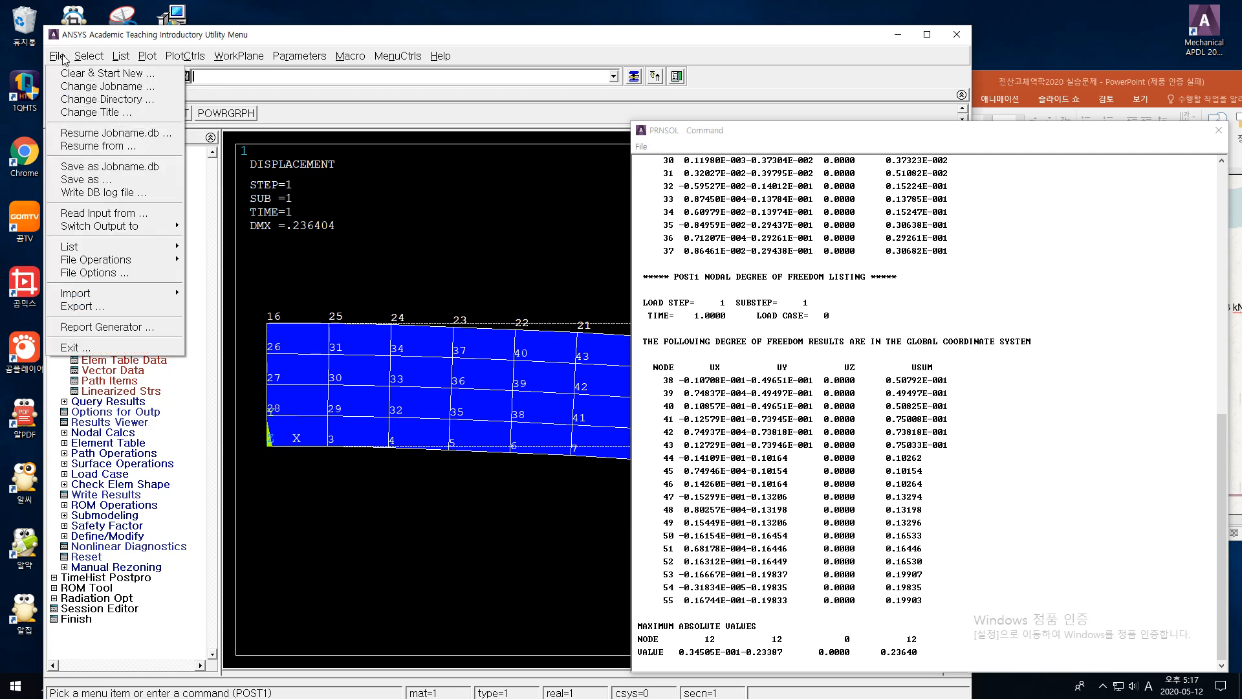
mouse_move(93, 242)
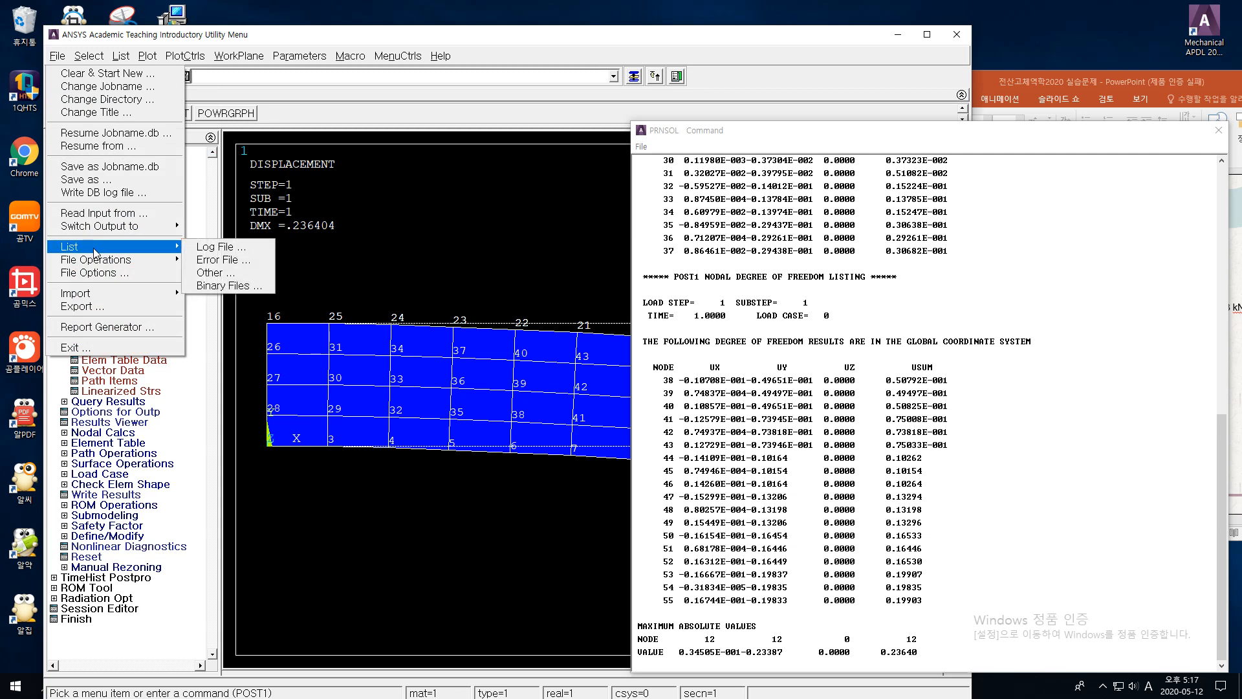
click(122, 57)
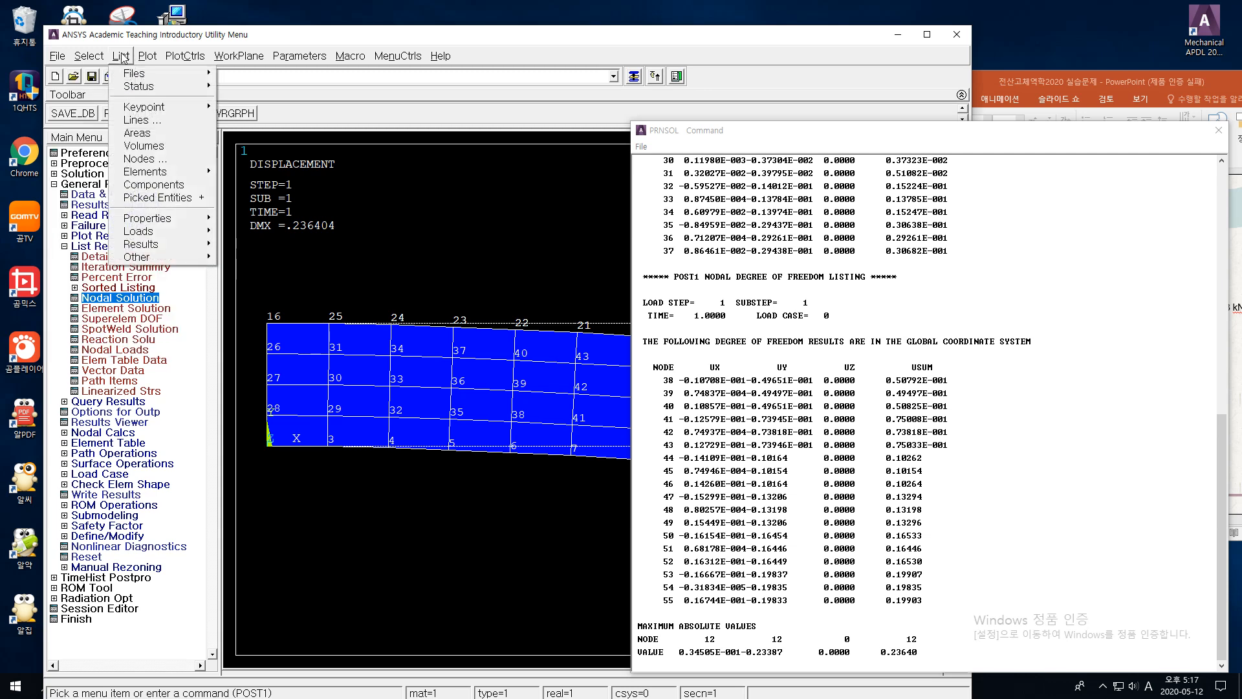
click(140, 159)
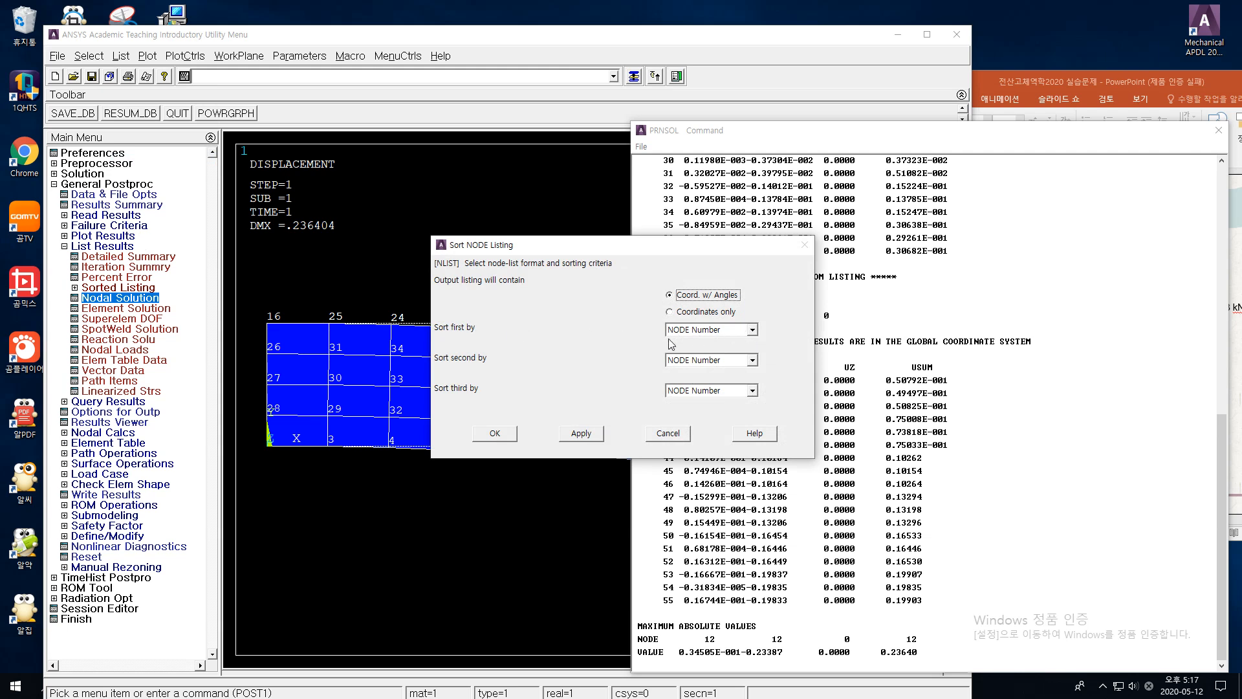
click(753, 330)
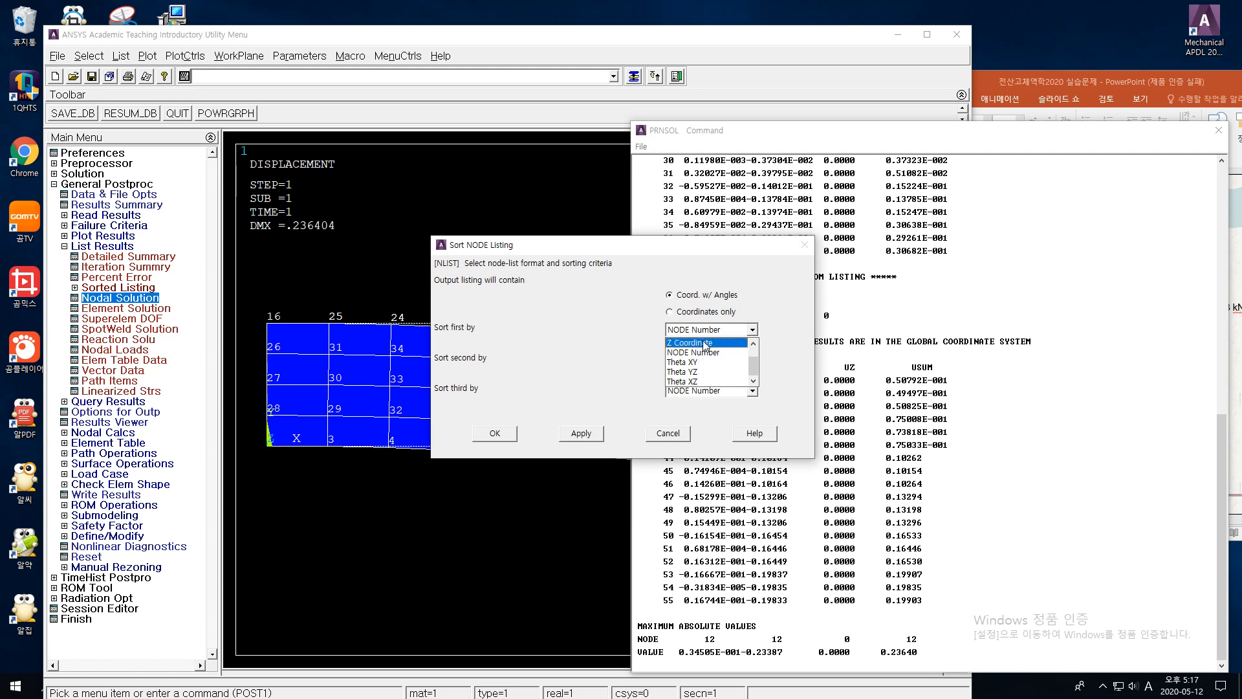
scroll(755, 364, up, 2)
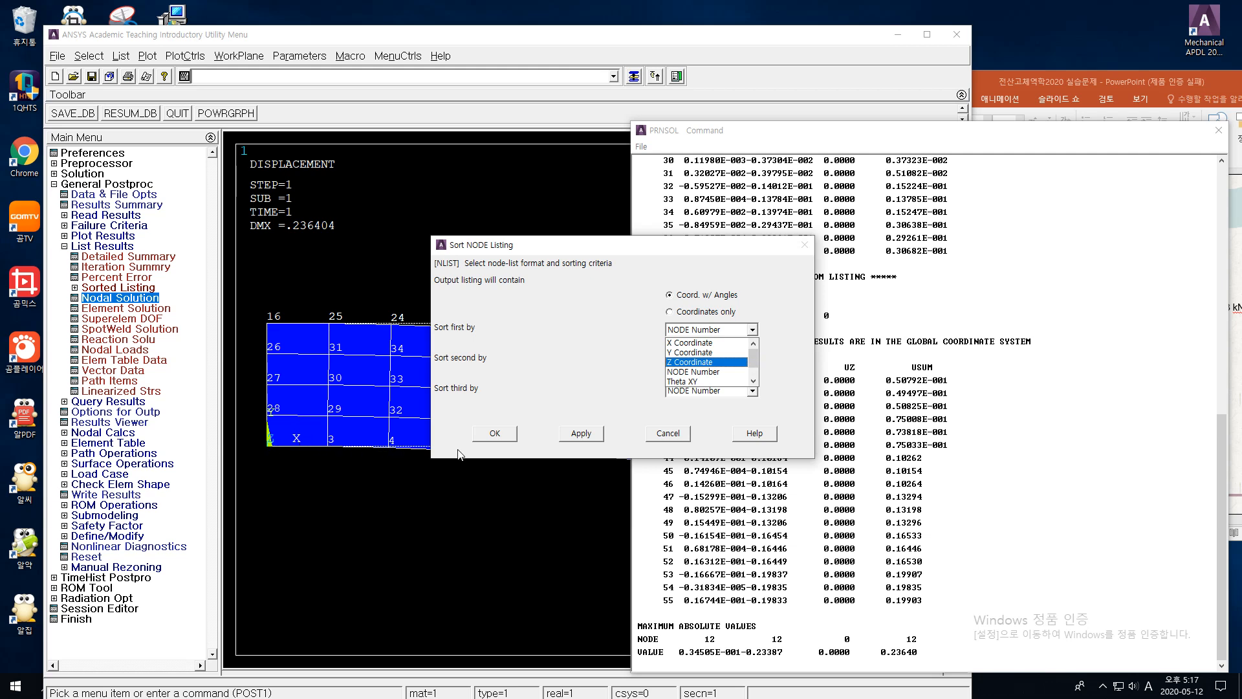
click(723, 331)
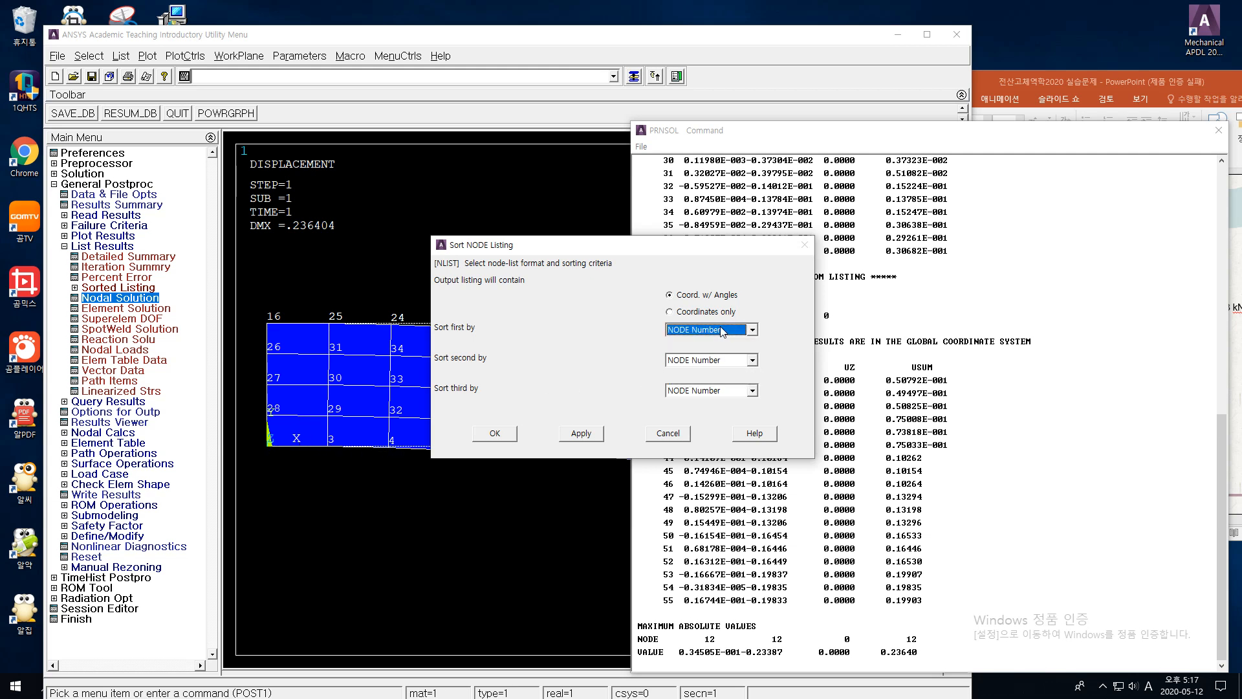
click(496, 435)
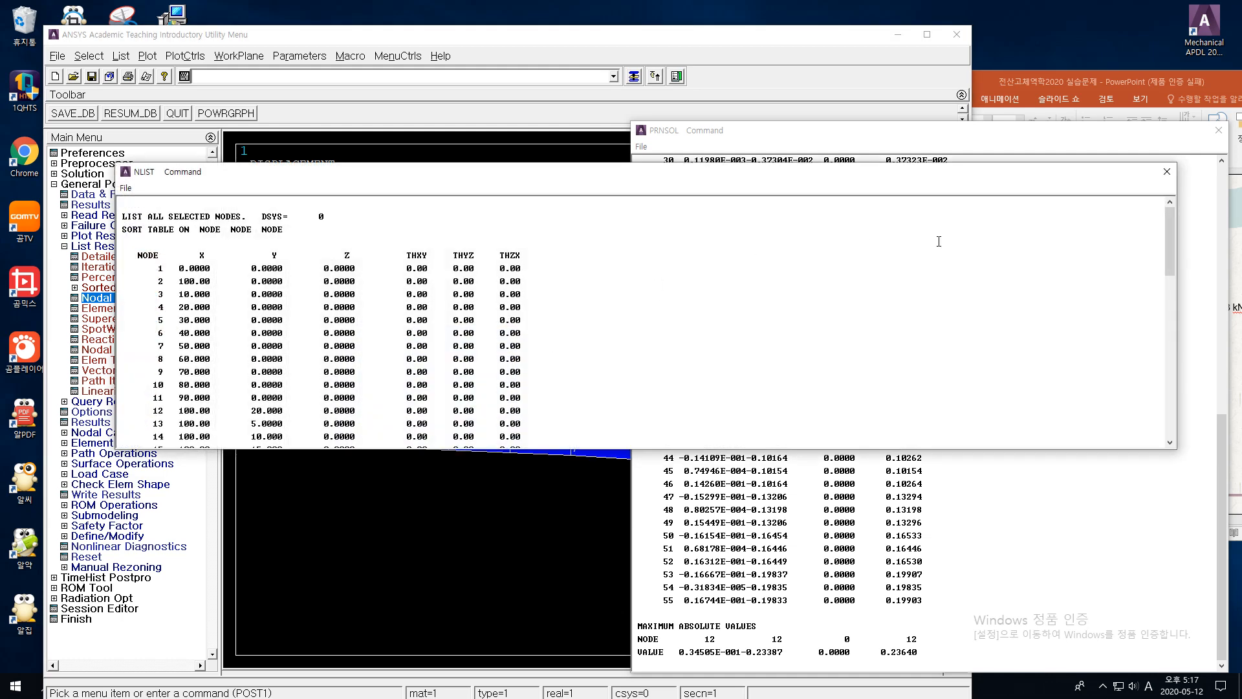
- Make the NLIST window narrower and taller, examine the X and Y coordinates of nodes 1 to 55, and close it
drag(1176, 313, 619, 305)
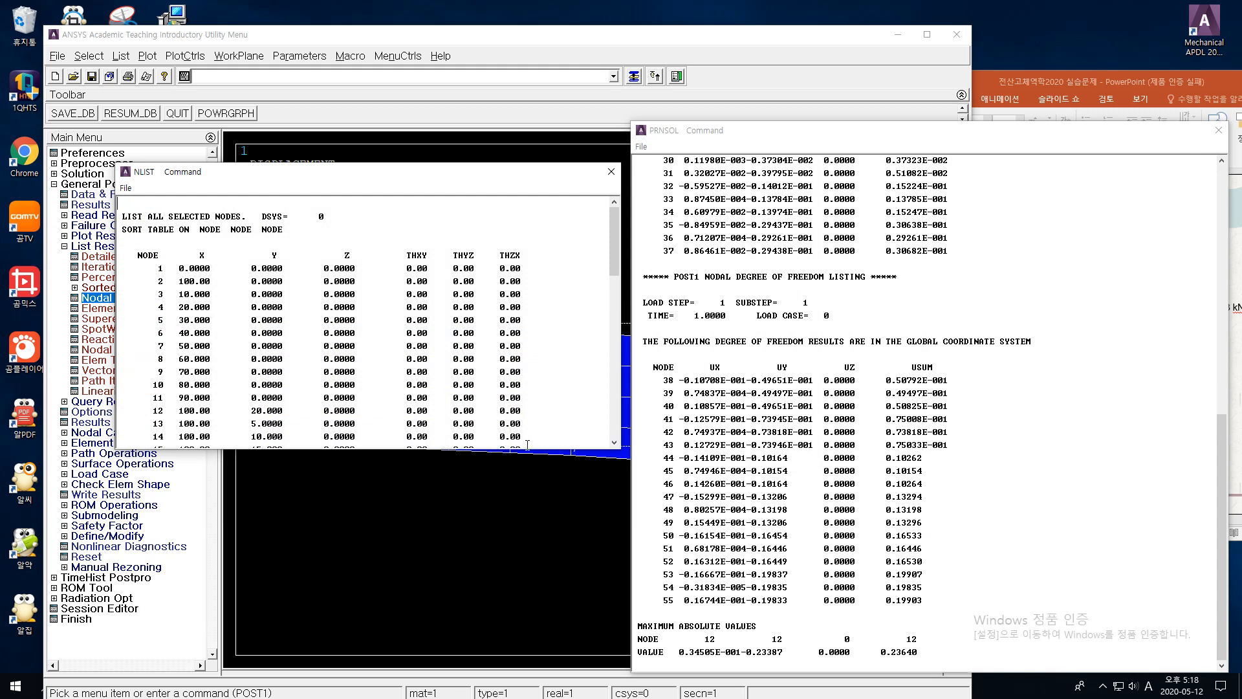
drag(525, 444, 505, 611)
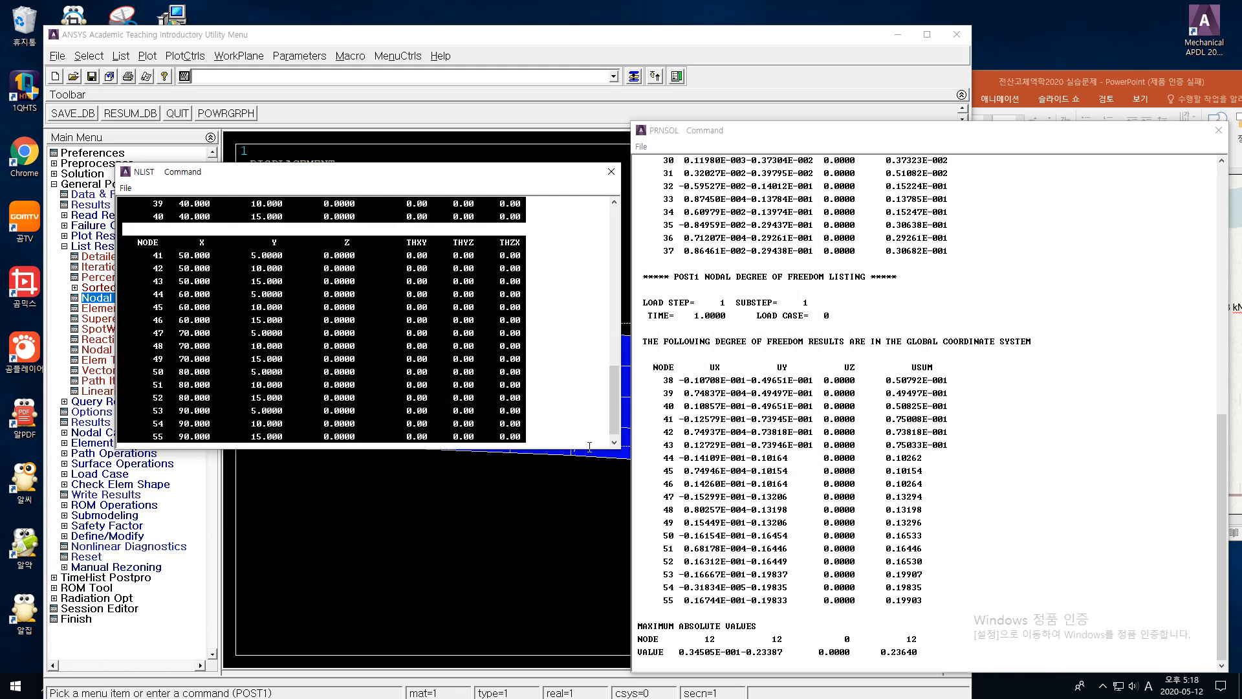
click(590, 446)
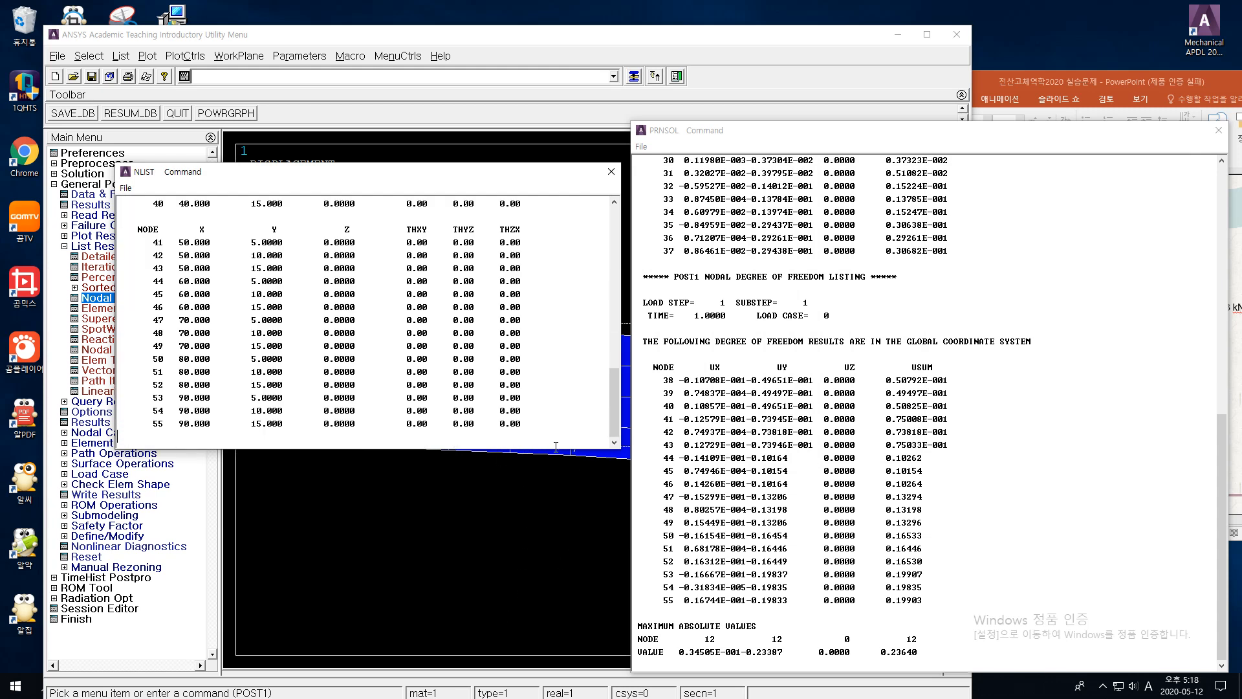
drag(554, 448, 550, 653)
scroll(514, 471, up, 5)
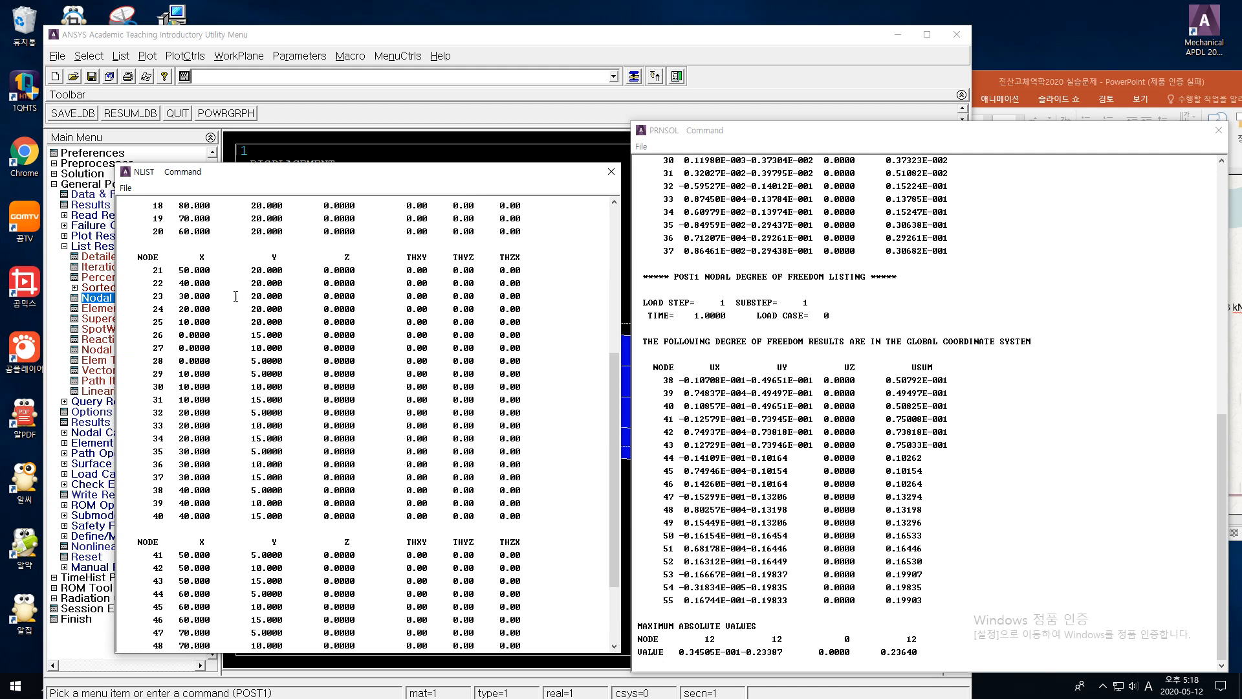
scroll(267, 483, up, 8)
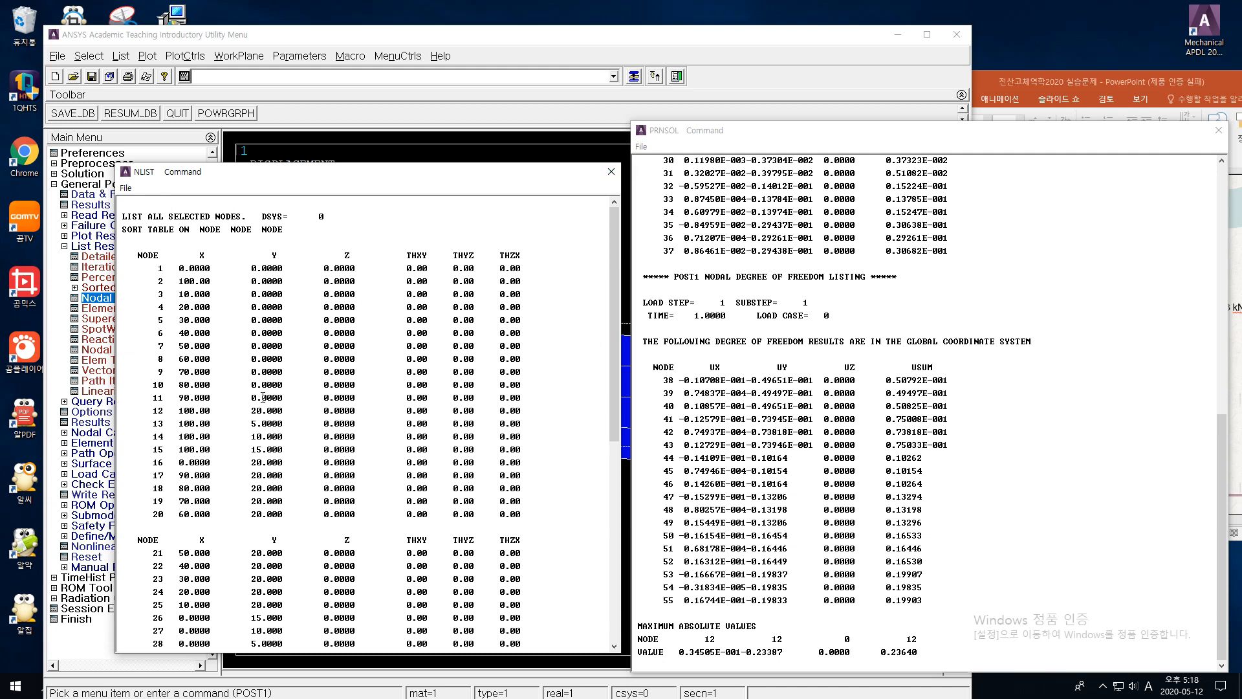
scroll(223, 381, down, 1)
scroll(223, 380, down, 3)
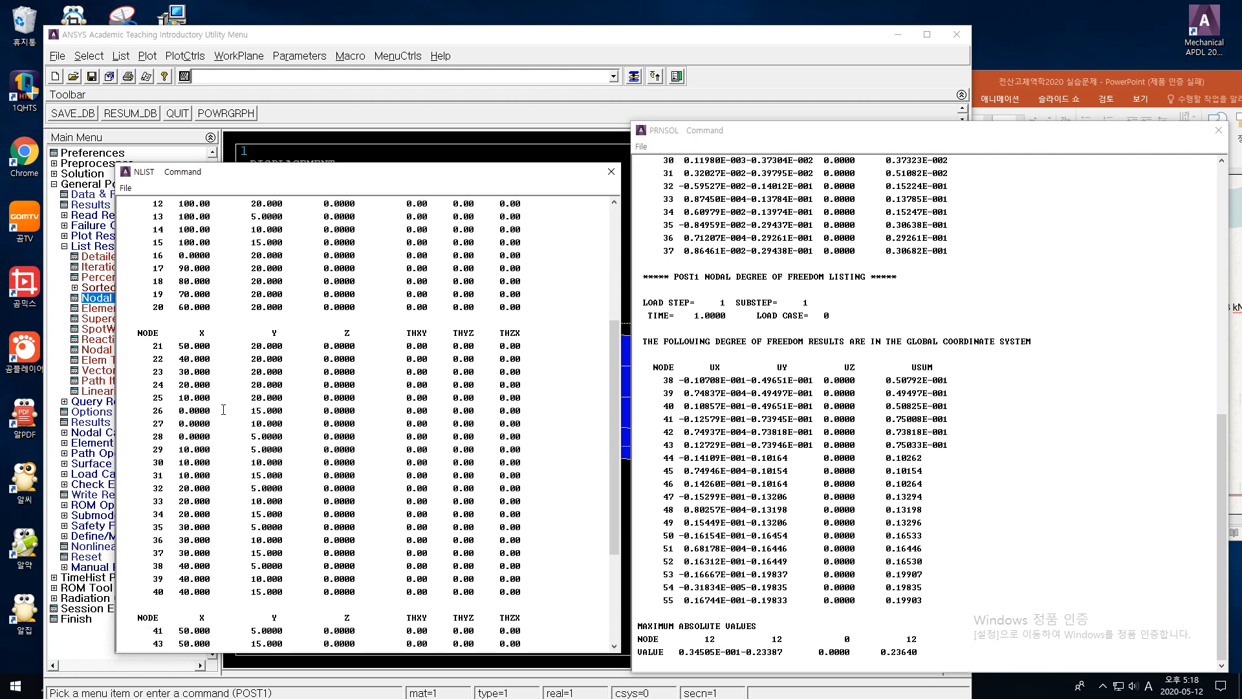
click(615, 175)
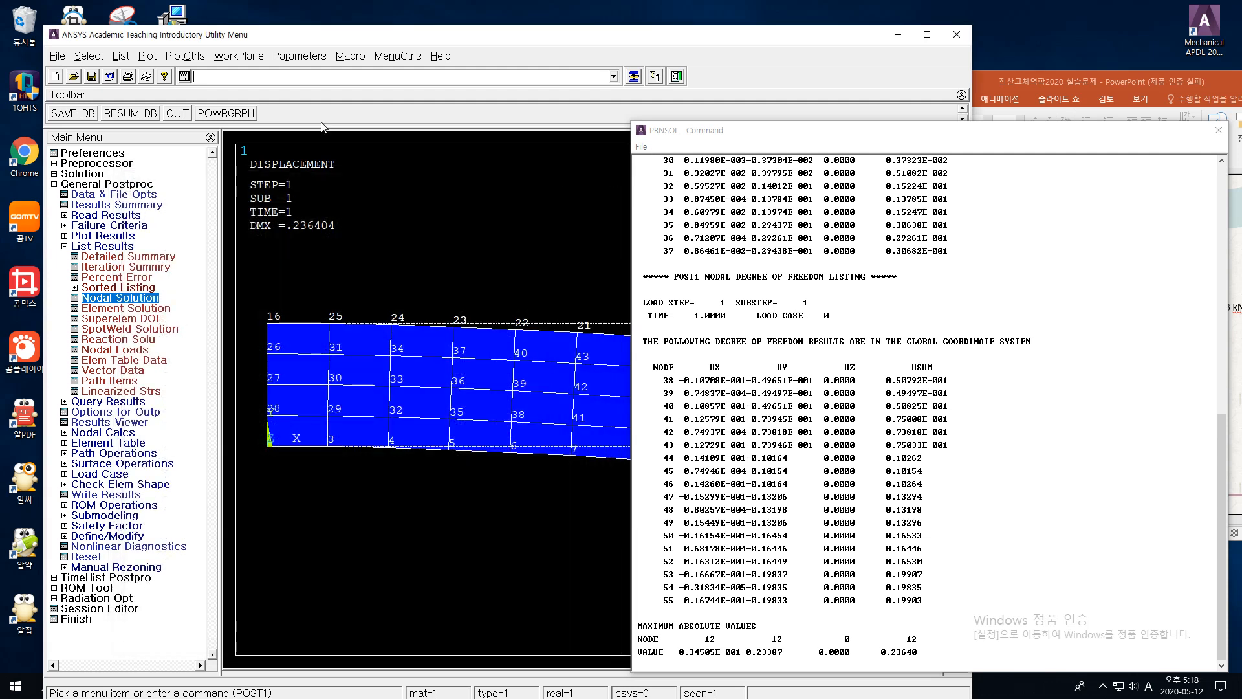
- Start a new node listing with X Coordinate as the first sorting criterion
click(122, 56)
click(145, 159)
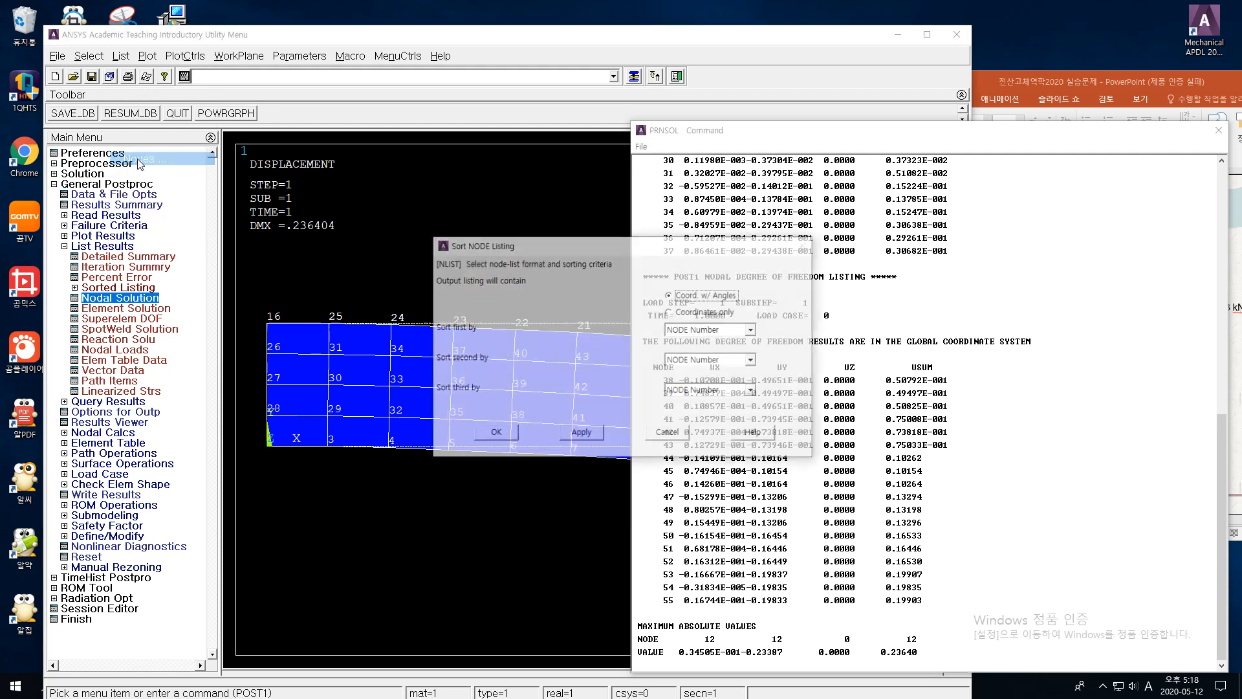
click(752, 330)
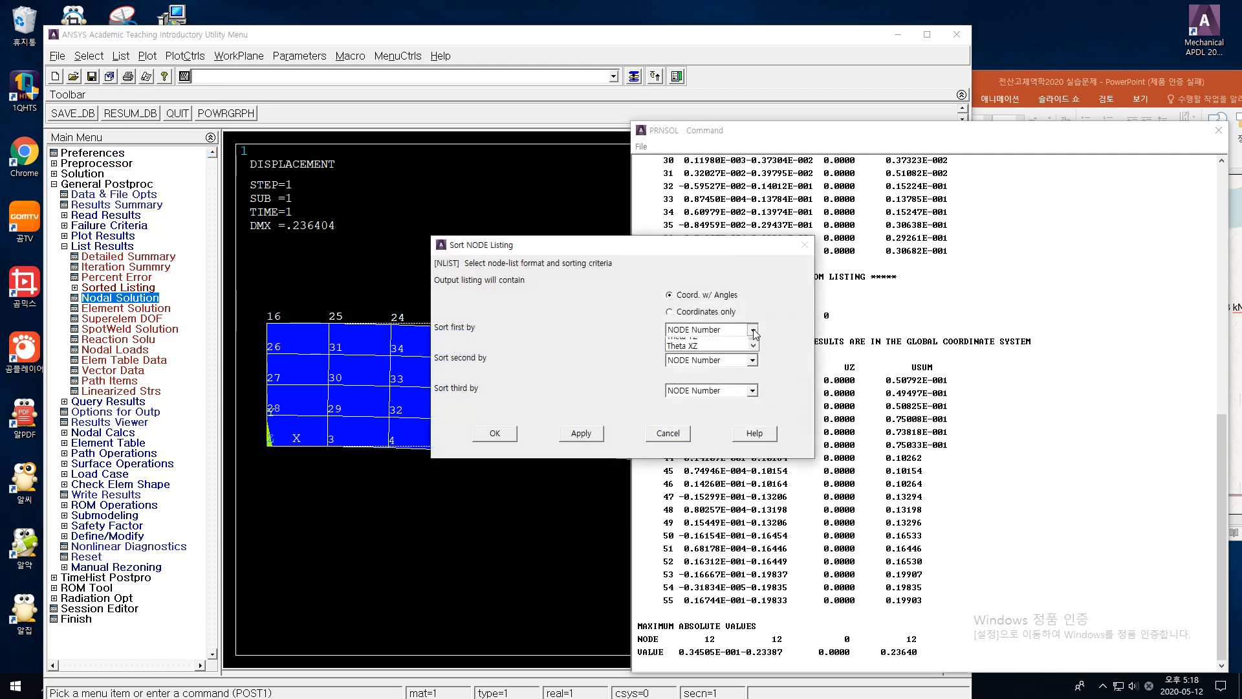
drag(756, 366, 758, 343)
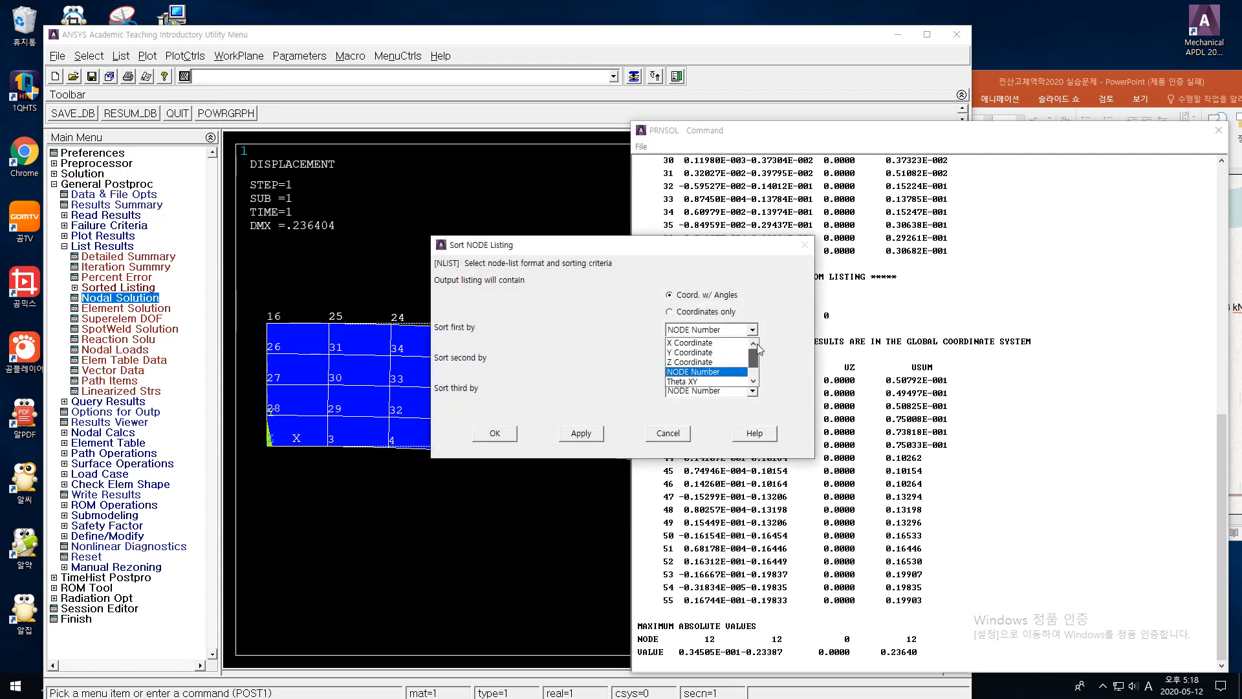
click(696, 343)
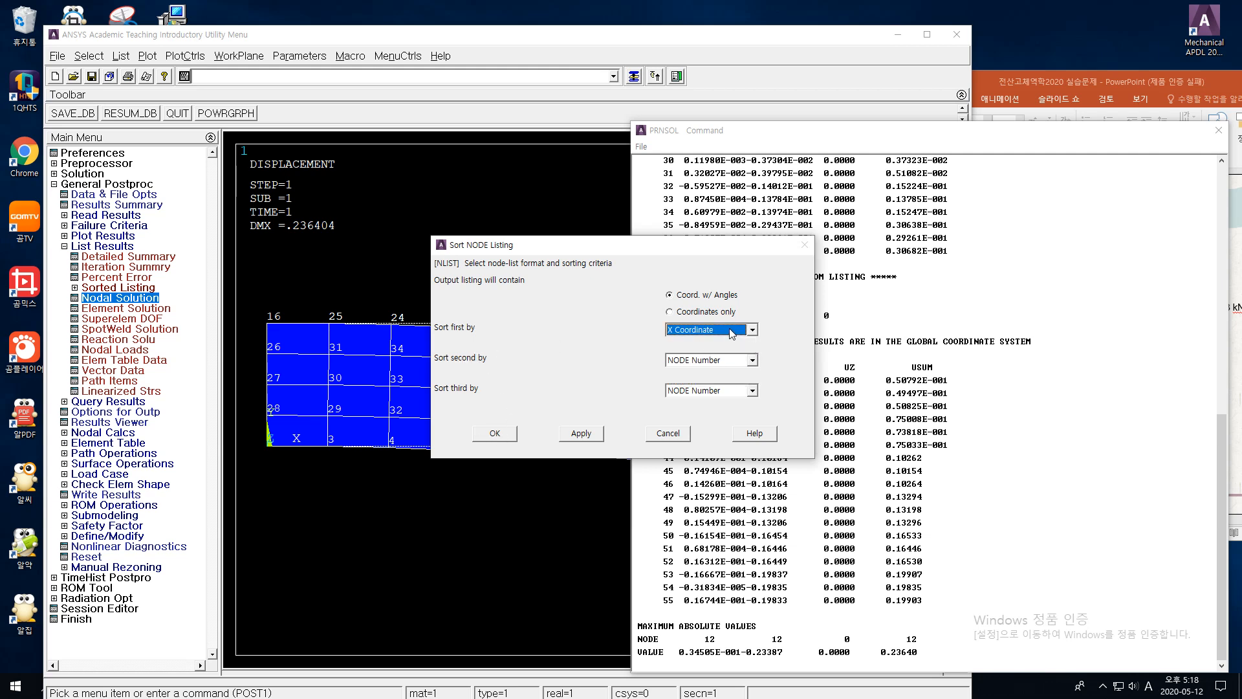
- Set the second sorting criterion to Y Coordinate, keep NODE Number third, and generate the sorted node listing
click(753, 361)
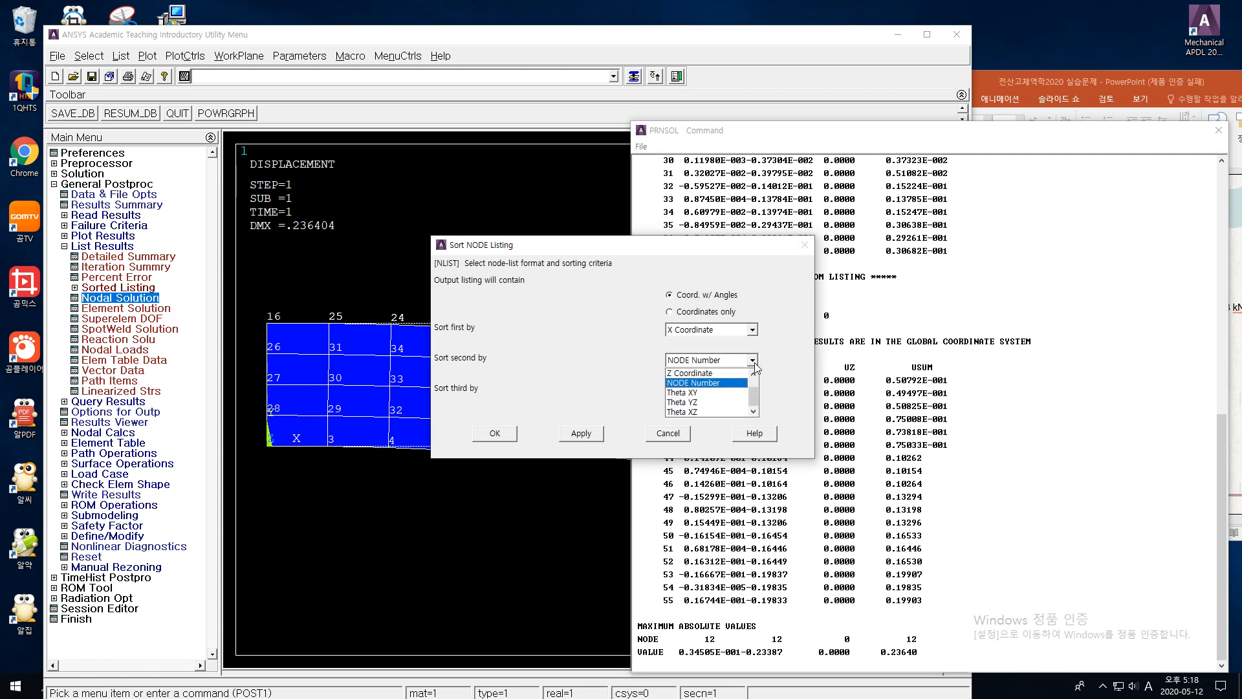
drag(756, 392, 756, 372)
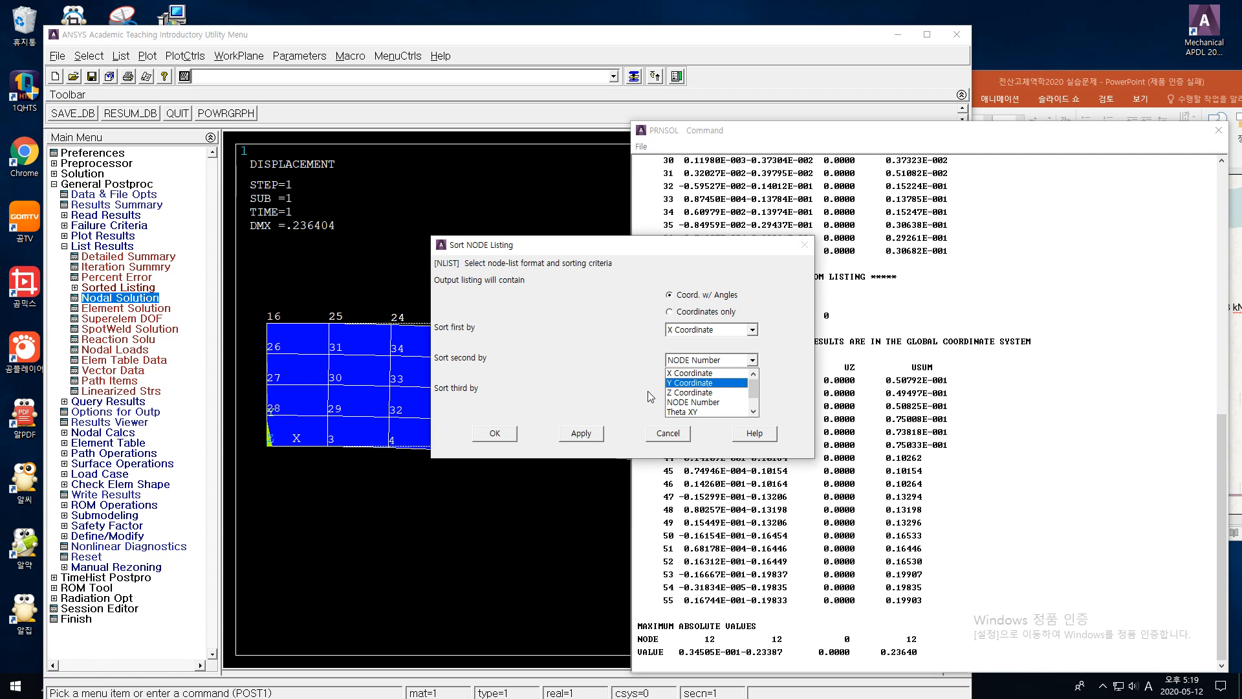
click(499, 440)
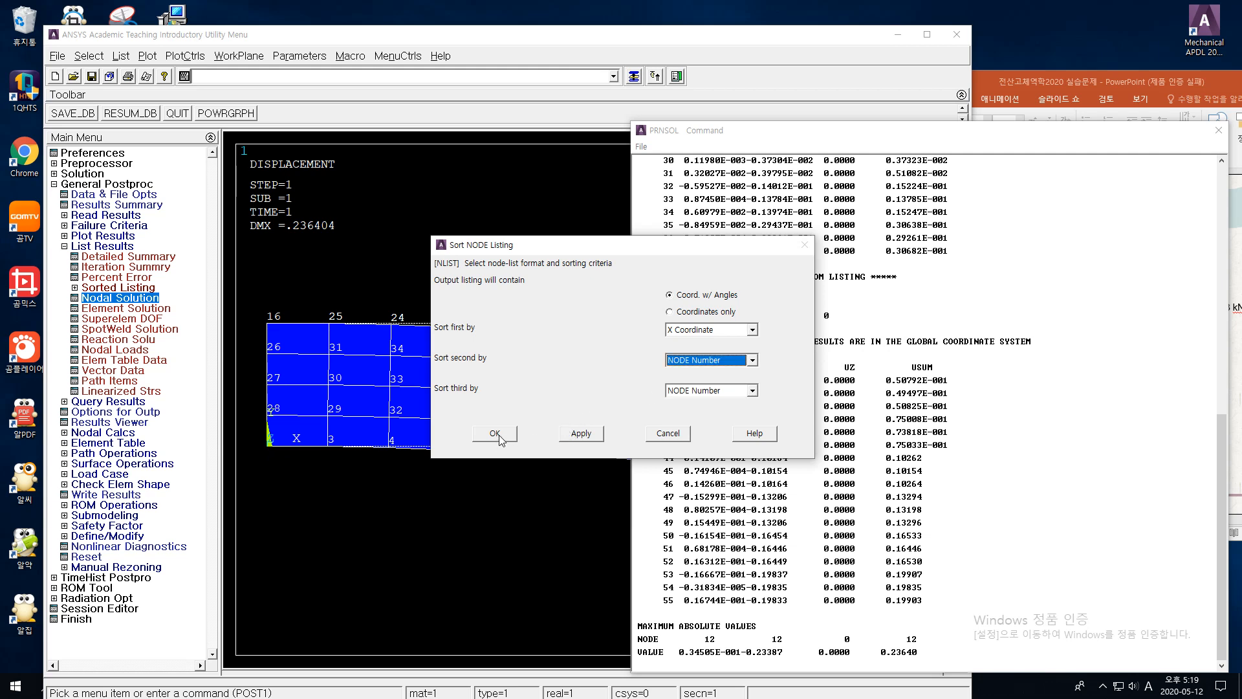
click(754, 360)
drag(756, 393, 755, 363)
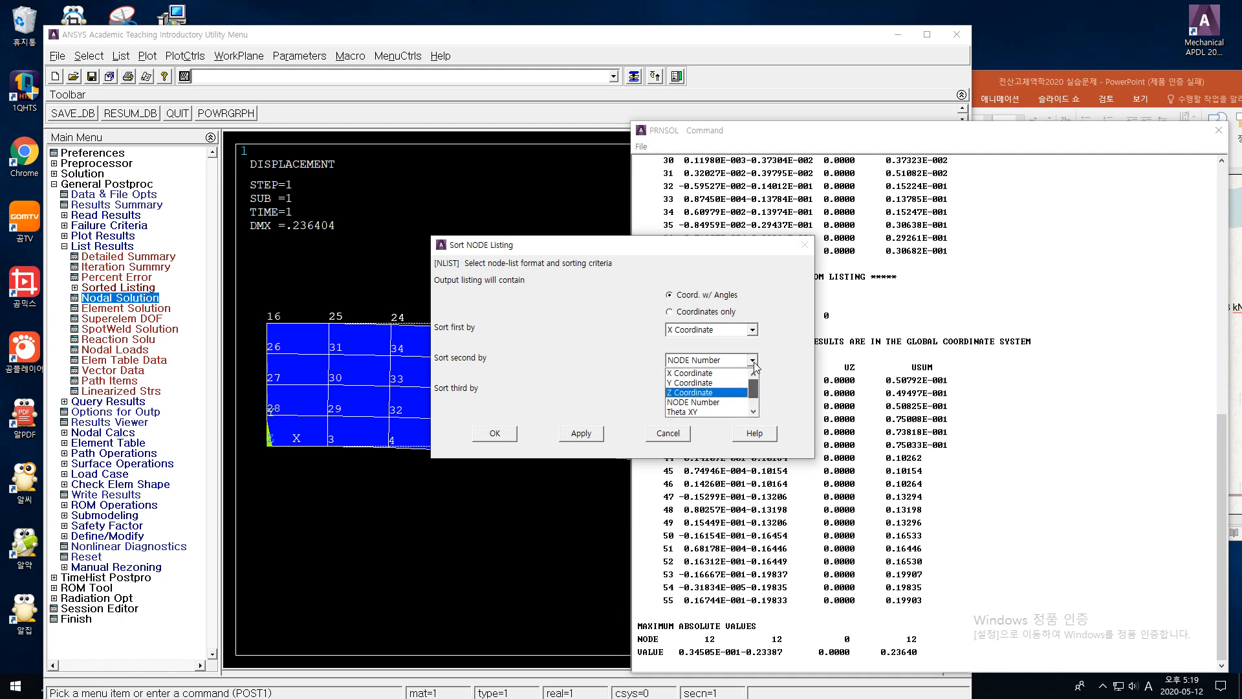
click(707, 383)
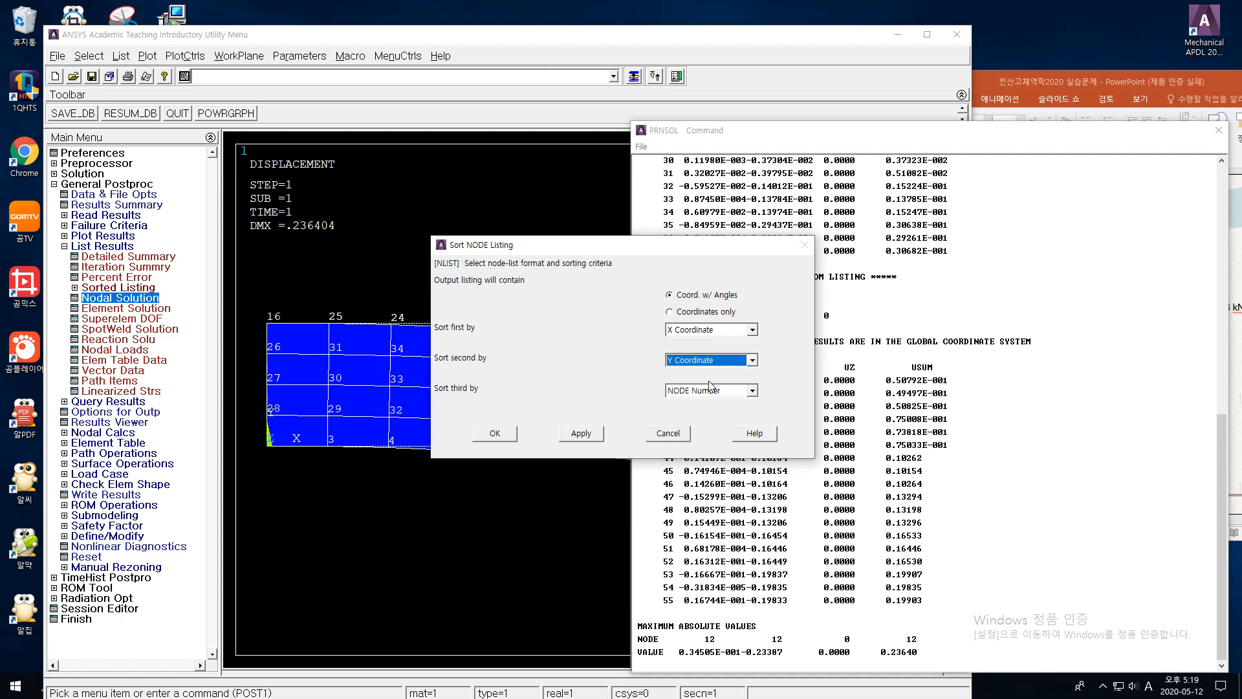
click(500, 438)
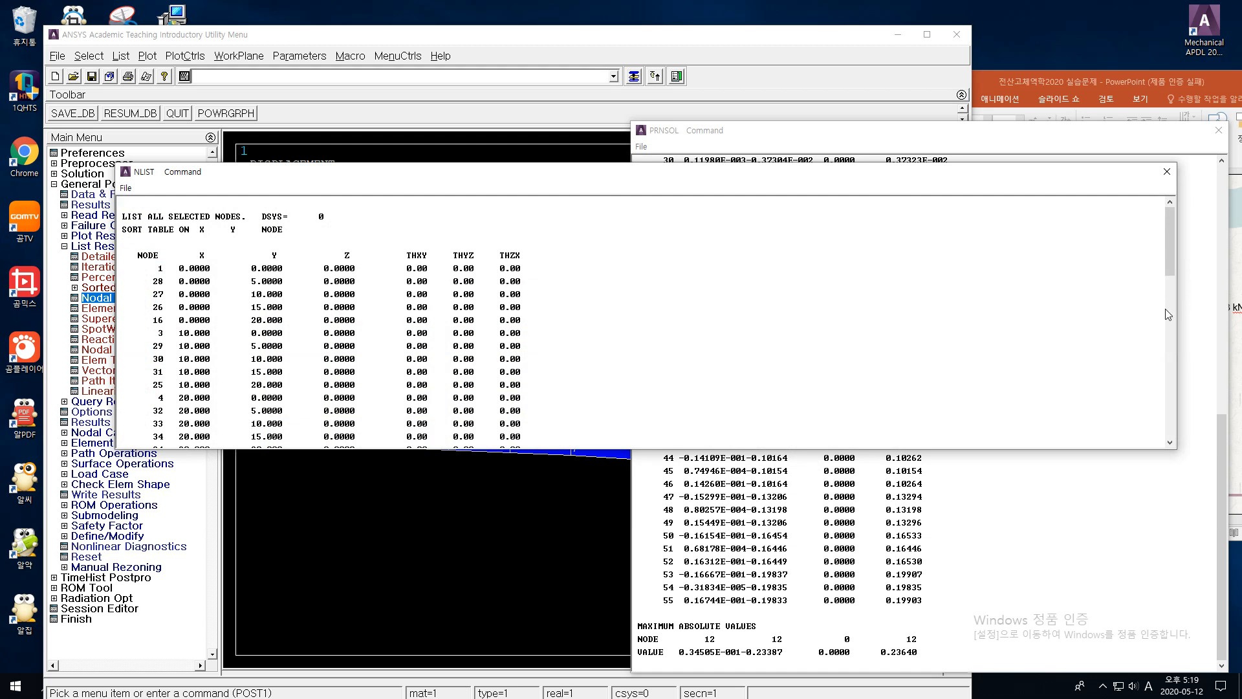
- Narrow the sorted NLIST window, review its rows down to the x = 100 nodes, and arrange it beside the PRNSOL listing
drag(1176, 264, 606, 264)
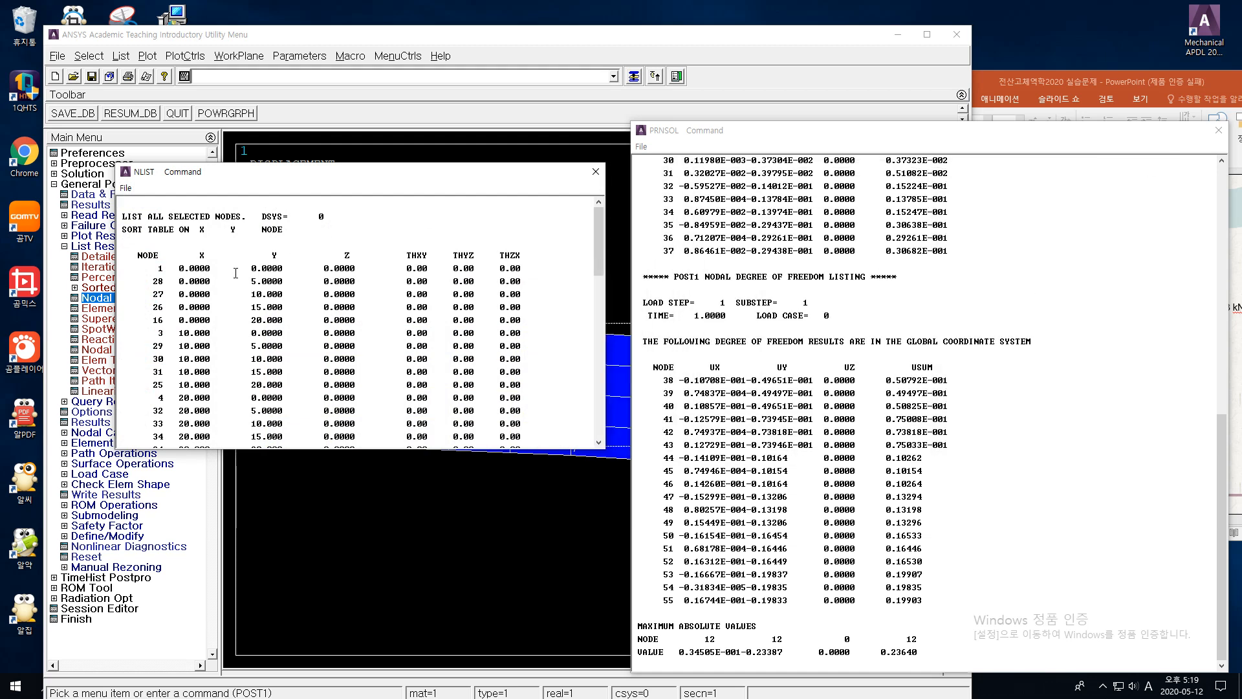
scroll(319, 315, down, 7)
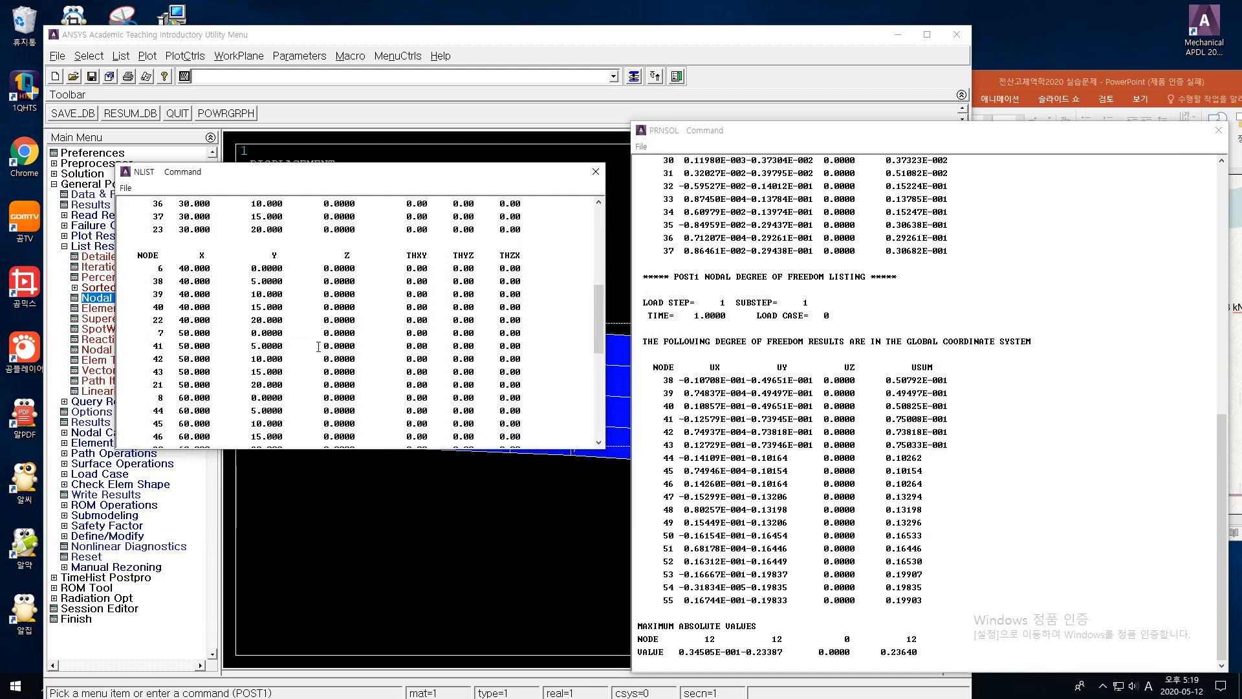
scroll(318, 354, down, 8)
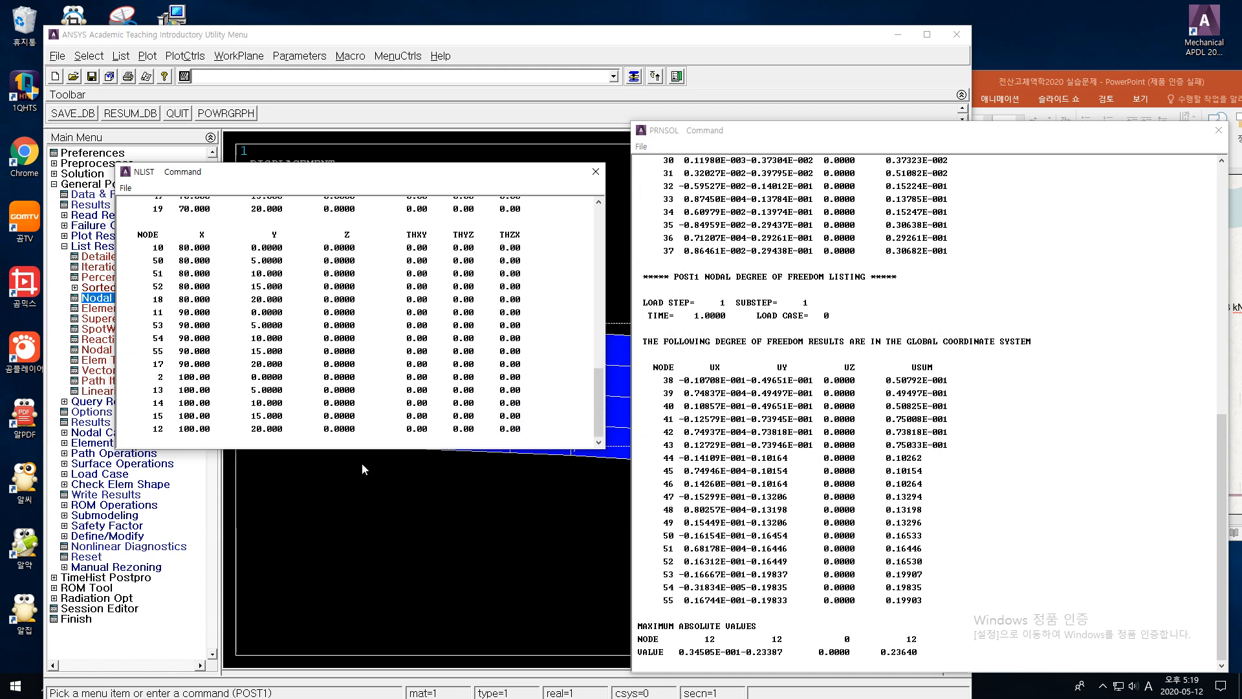
drag(543, 178, 538, 240)
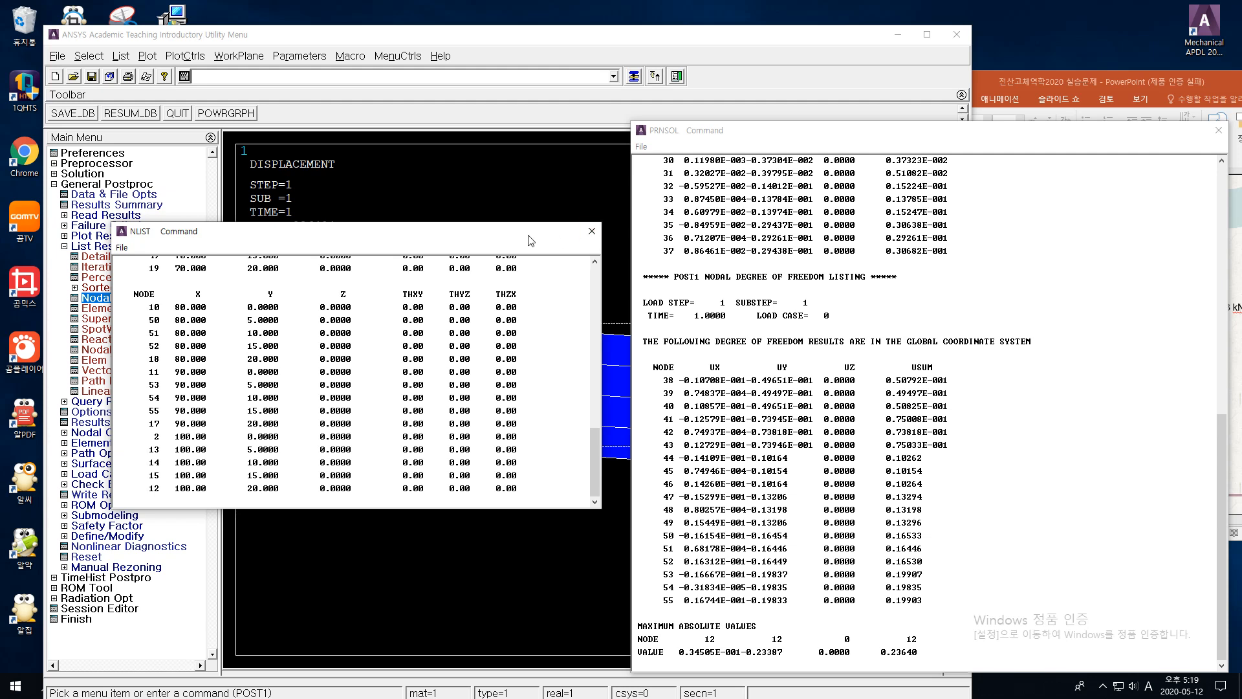
drag(531, 238, 503, 350)
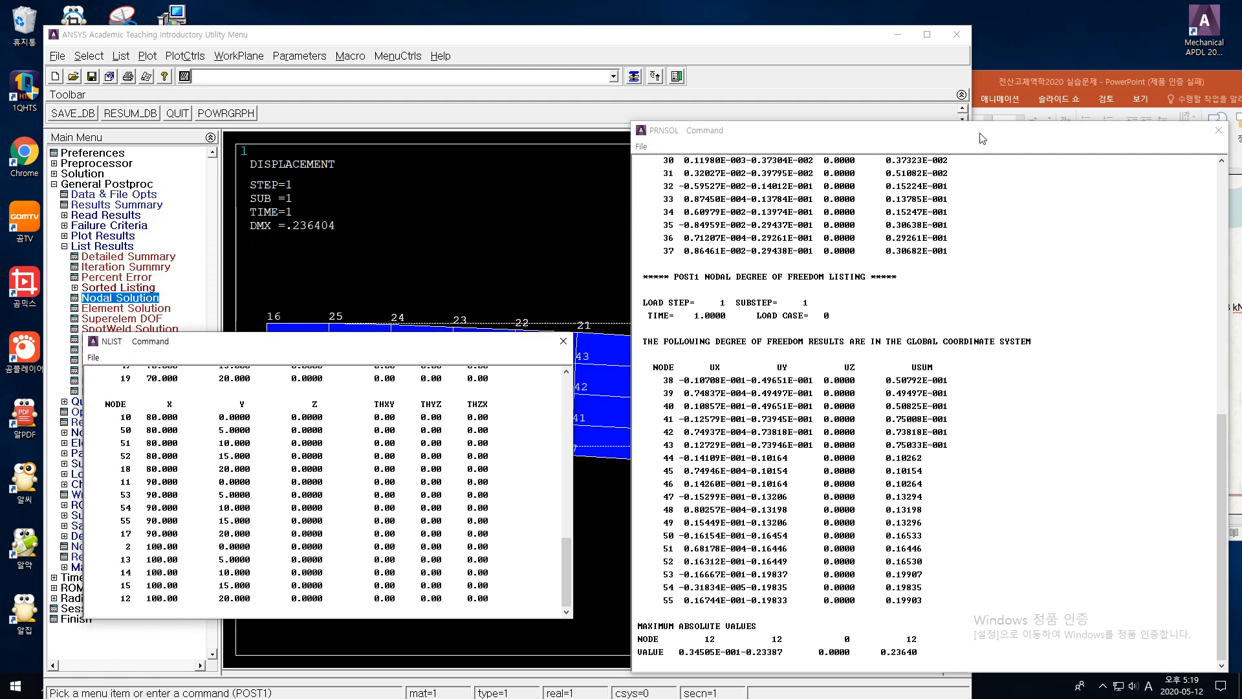
drag(981, 132, 867, 110)
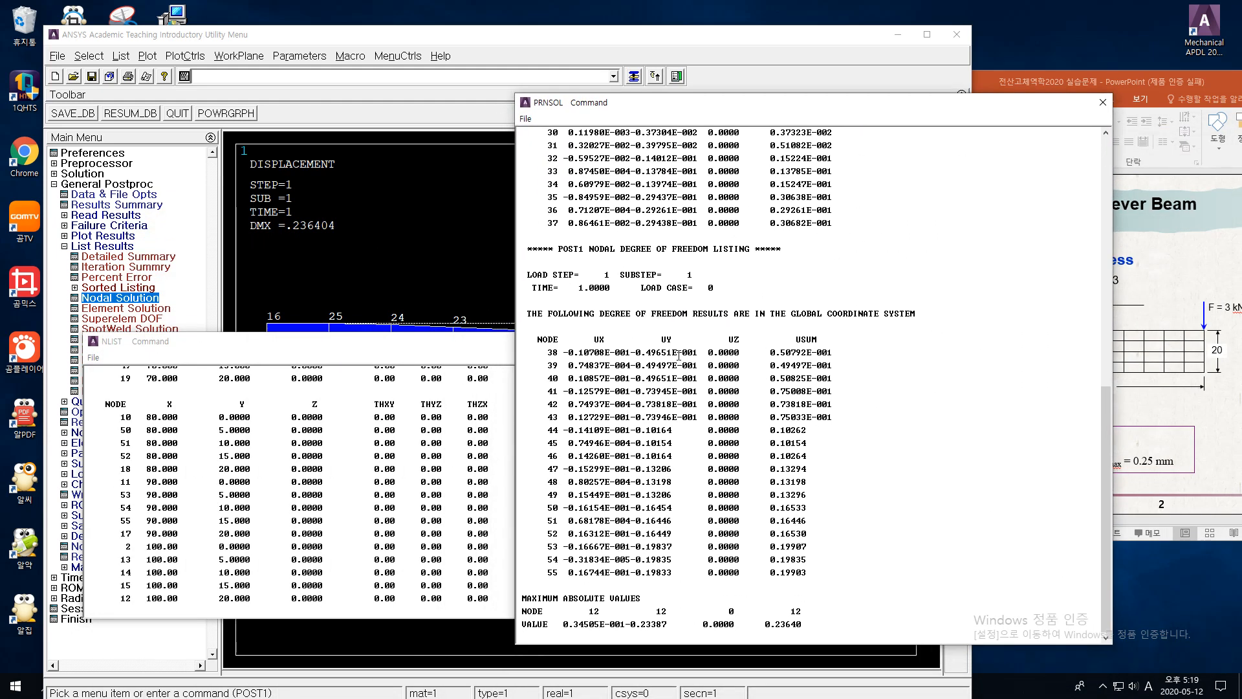
- Review the nodal displacement listing from node 55 back to node 1, and close both the PRNSOL and NLIST windows
scroll(611, 430, up, 7)
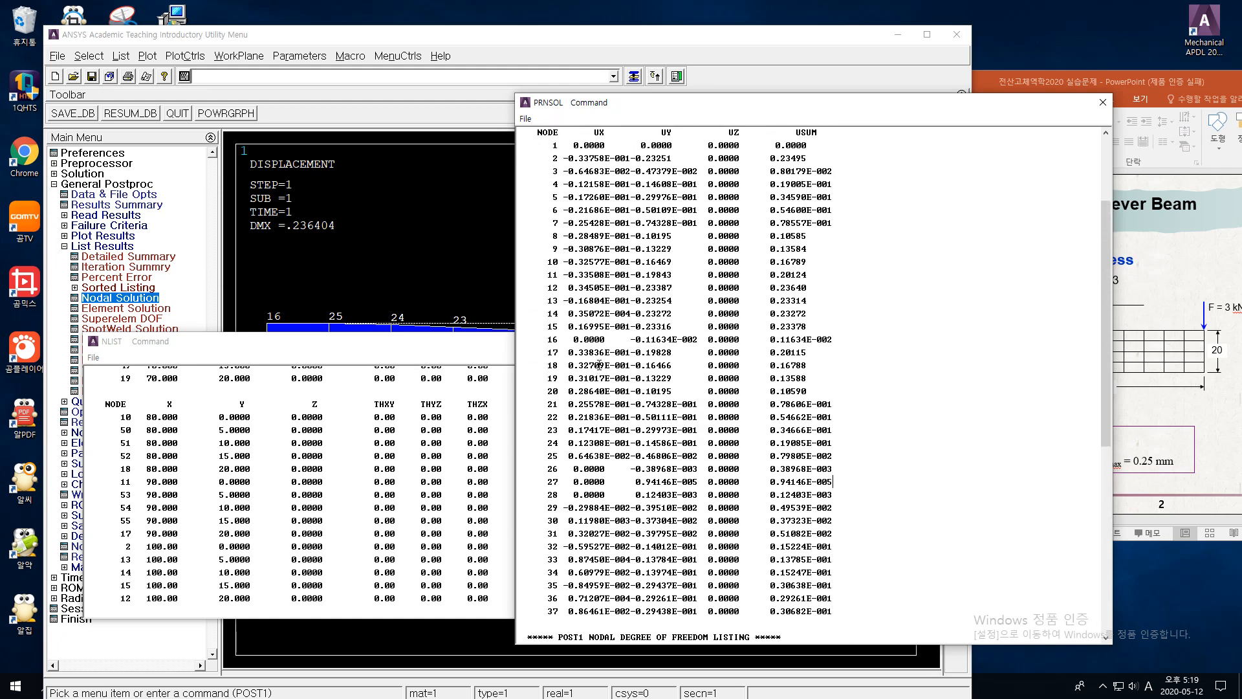
scroll(624, 439, down, 7)
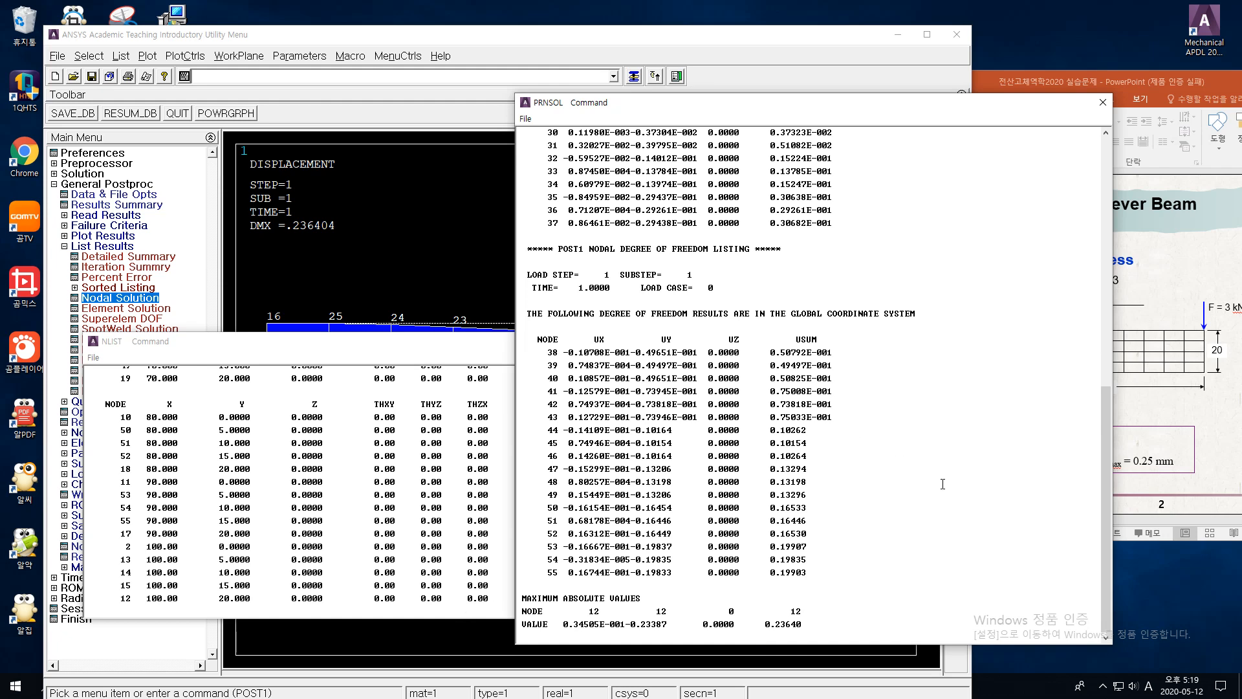
scroll(943, 484, up, 11)
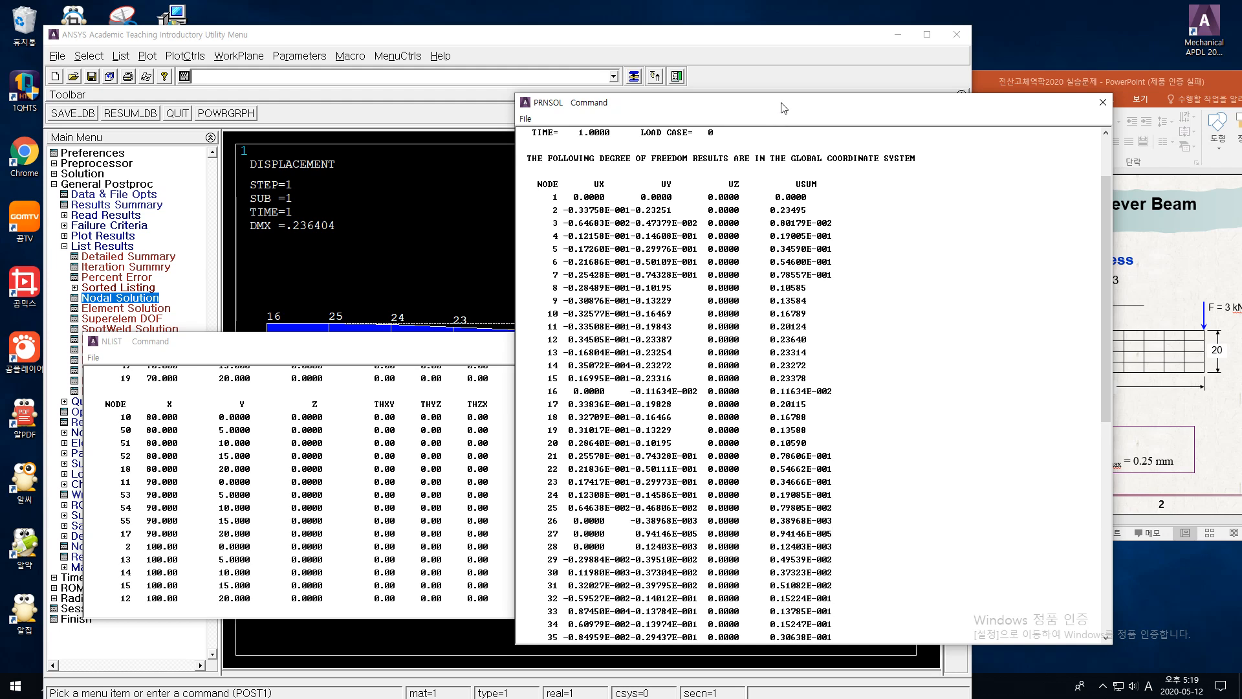
scroll(712, 259, up, 2)
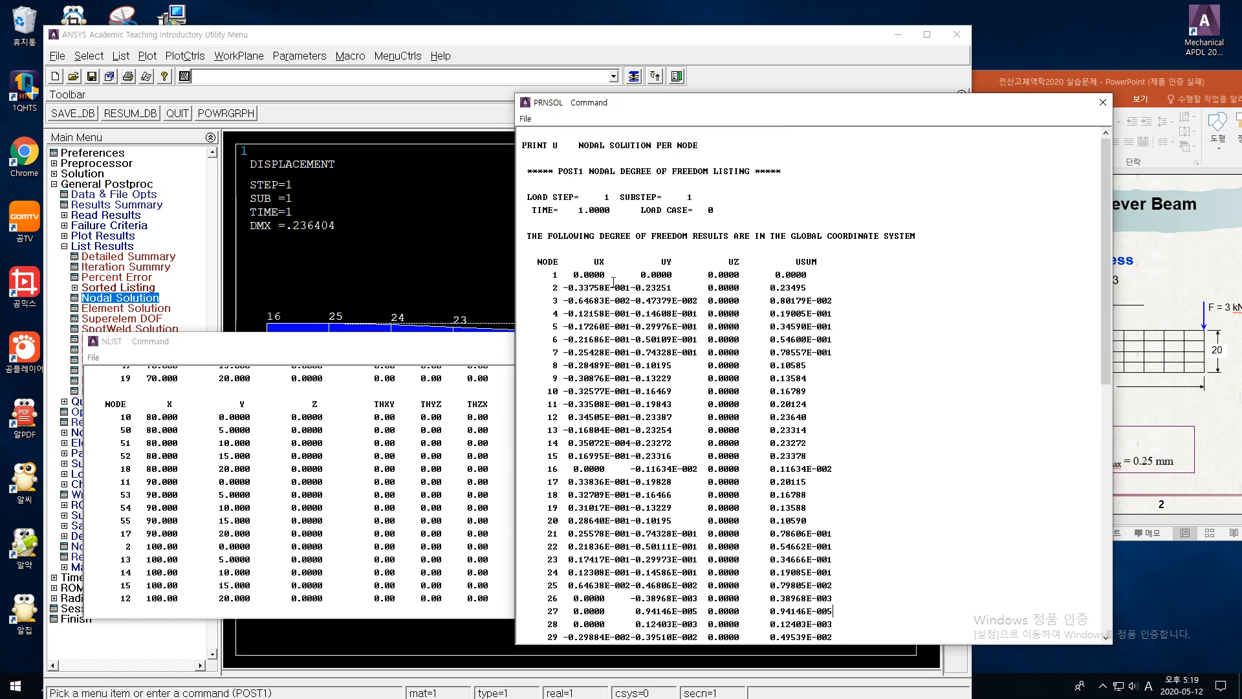
click(1109, 104)
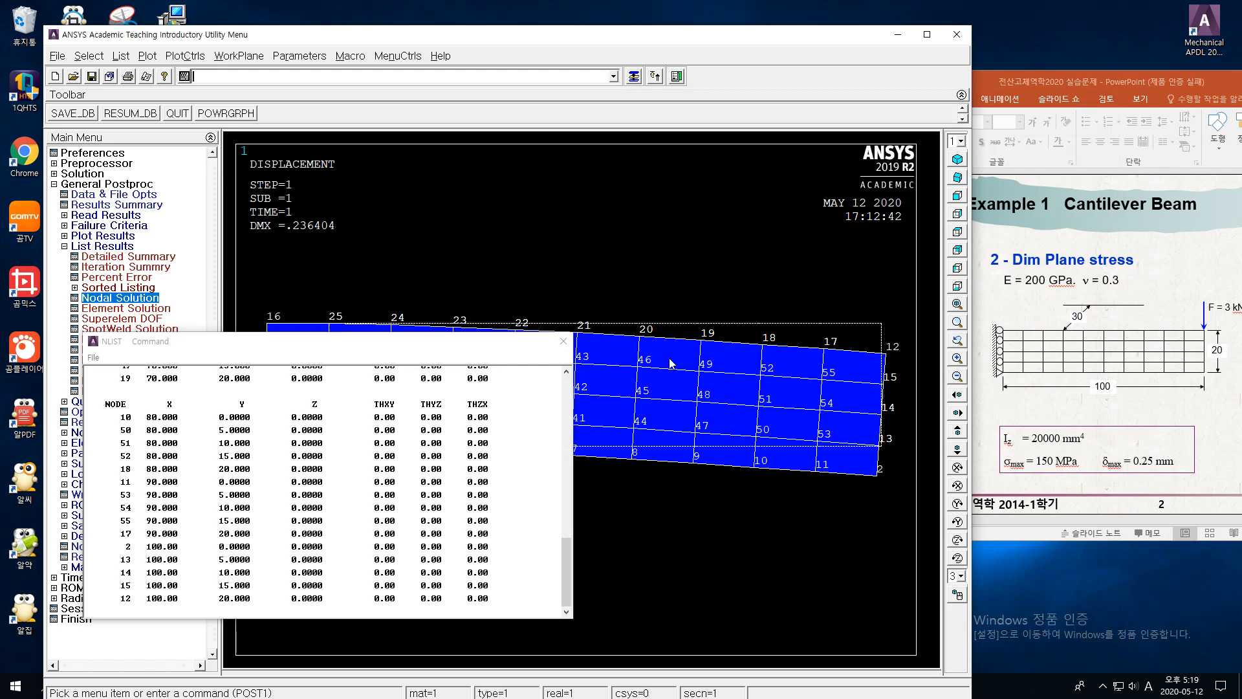
click(564, 342)
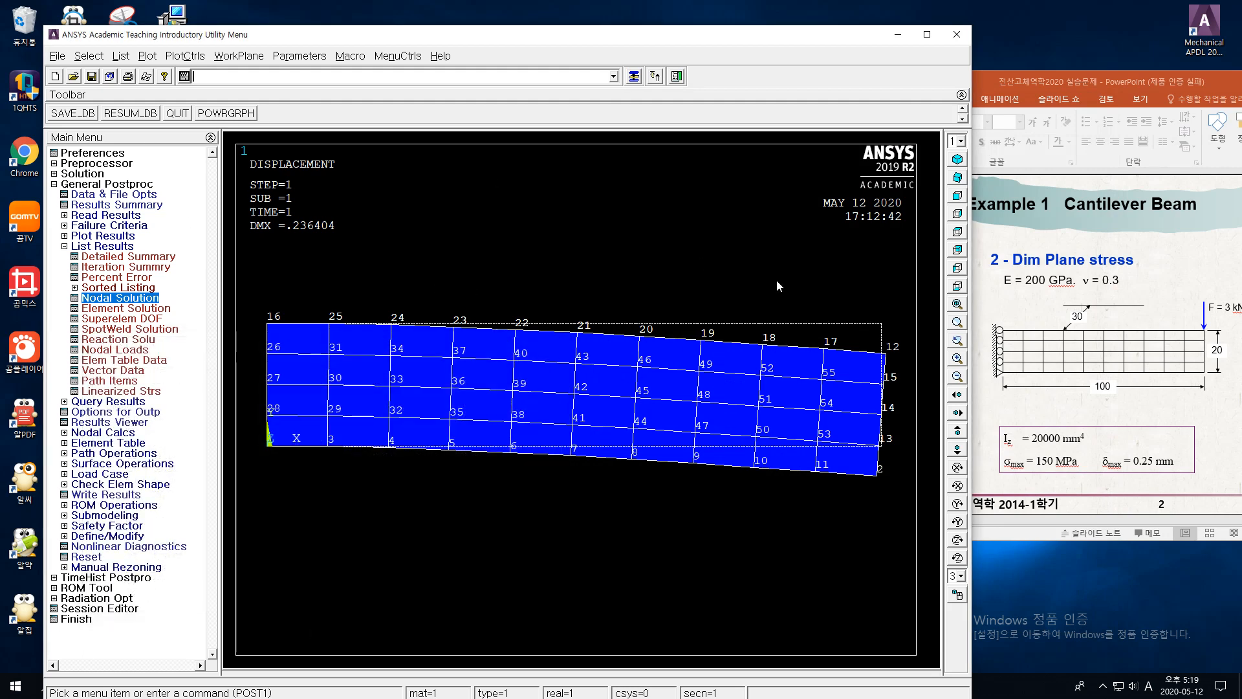
- List the Y-Component of displacement for all nodes and narrow the resulting listing window
click(107, 298)
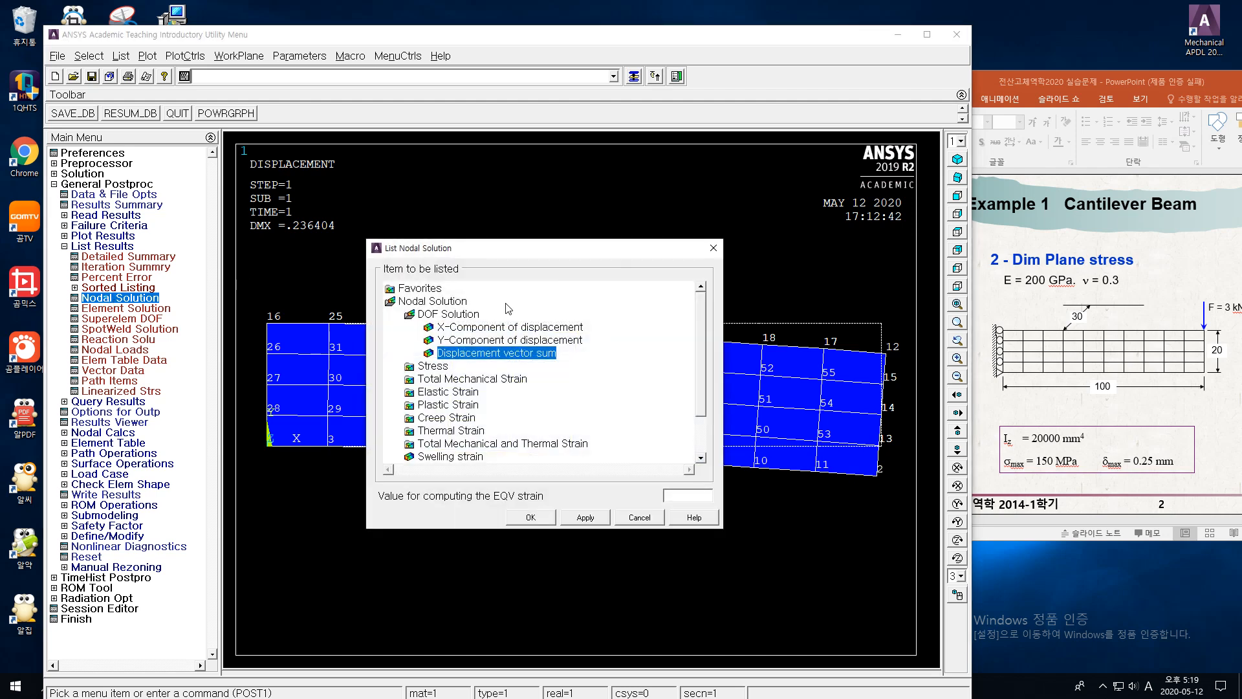
click(494, 341)
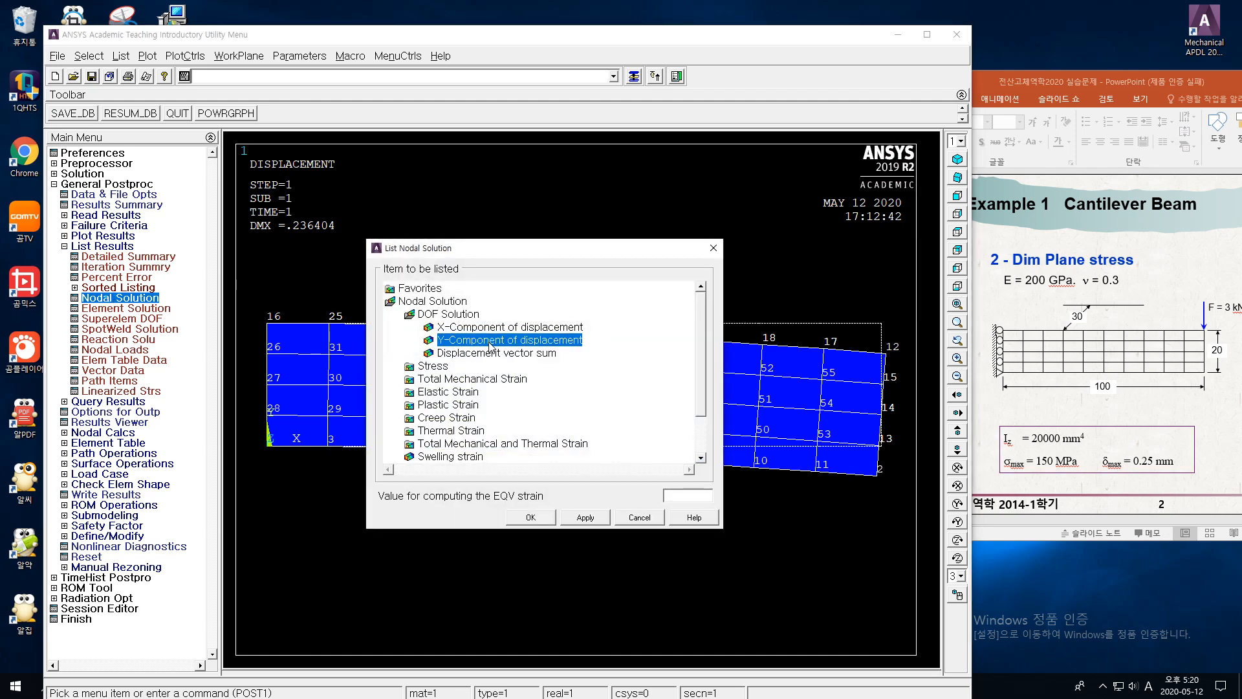
click(537, 521)
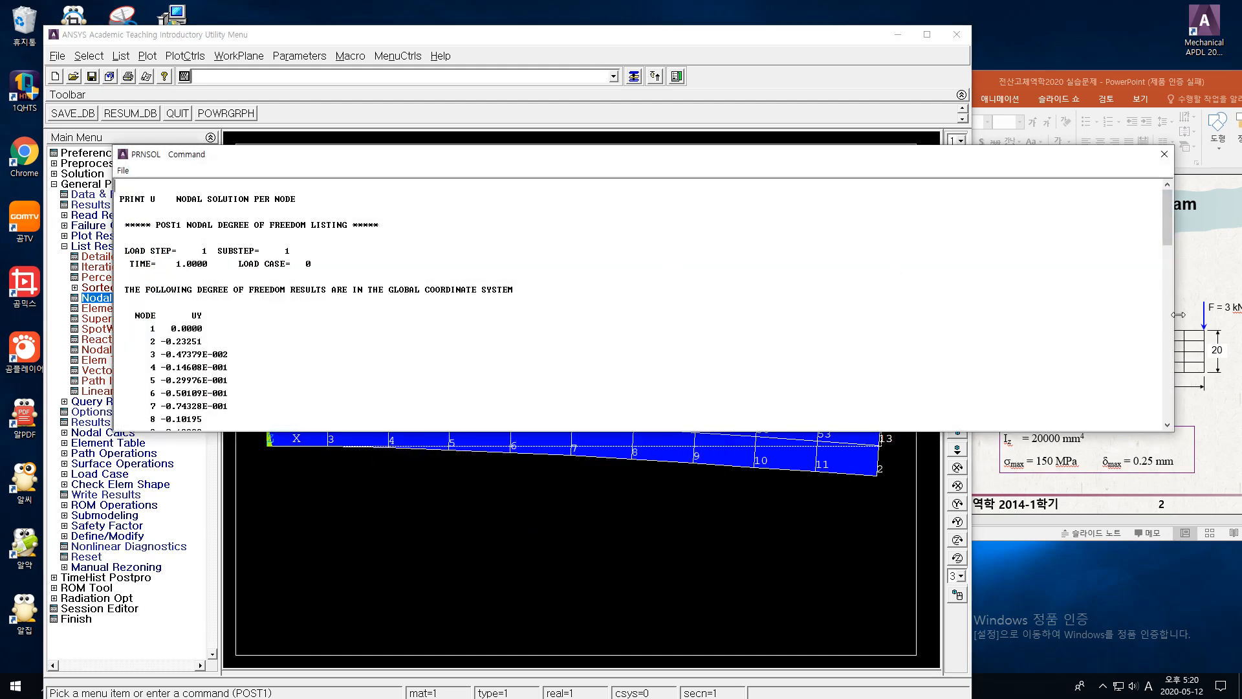
drag(1176, 315, 620, 314)
scroll(369, 359, down, 2)
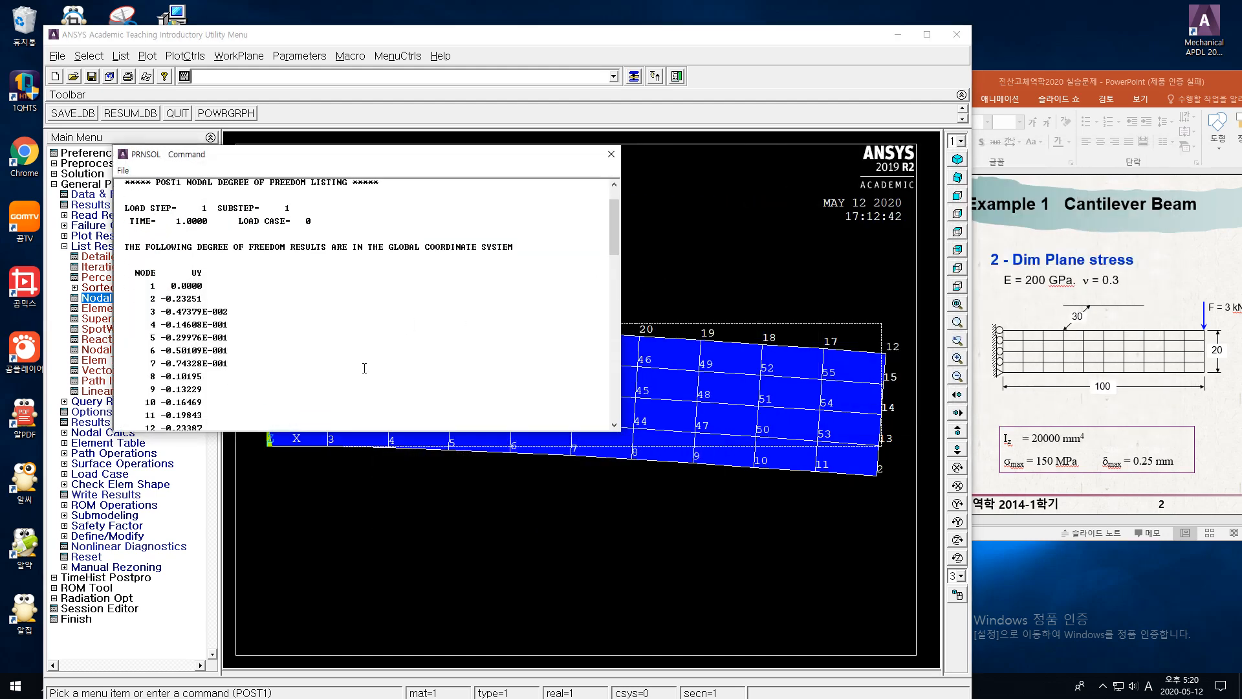
drag(147, 246, 203, 432)
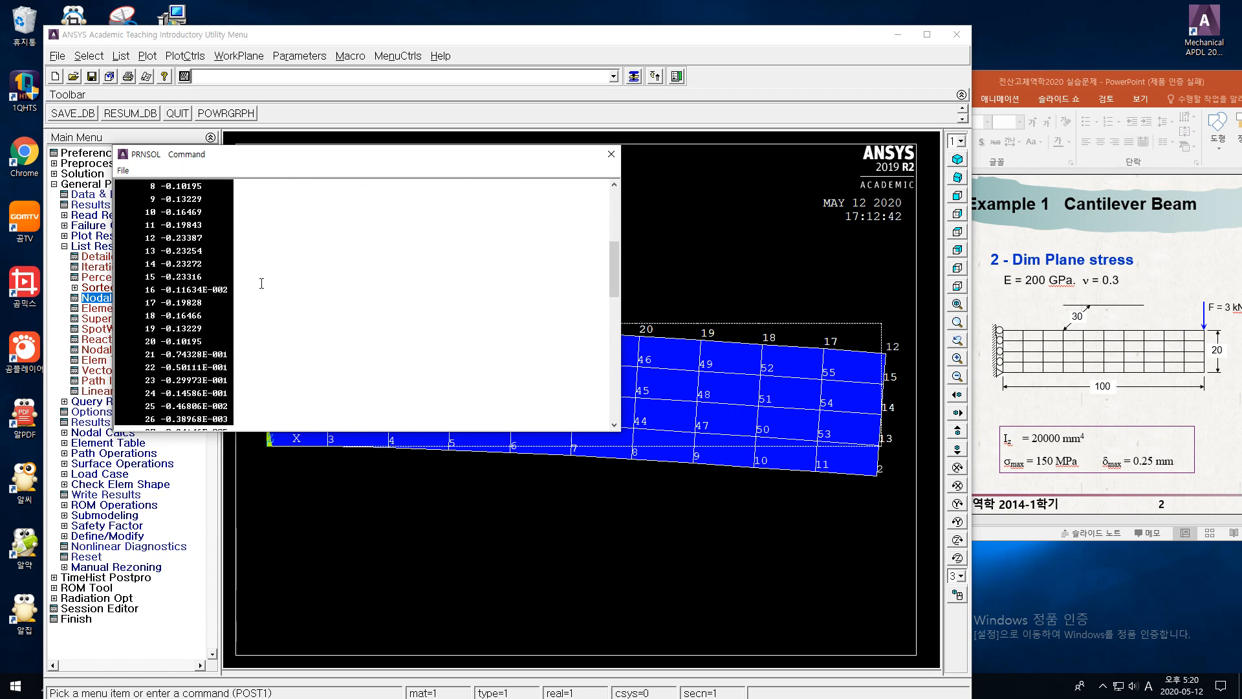
scroll(266, 286, down, 3)
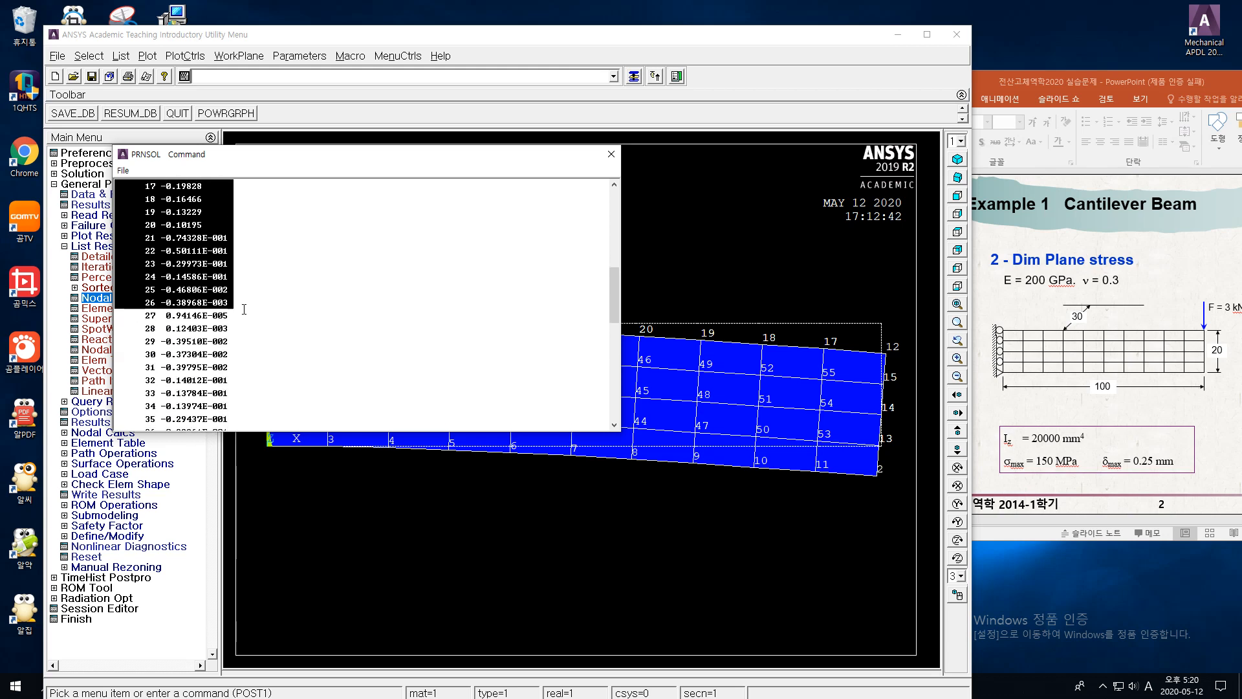
click(272, 310)
scroll(275, 311, up, 6)
scroll(275, 311, up, 2)
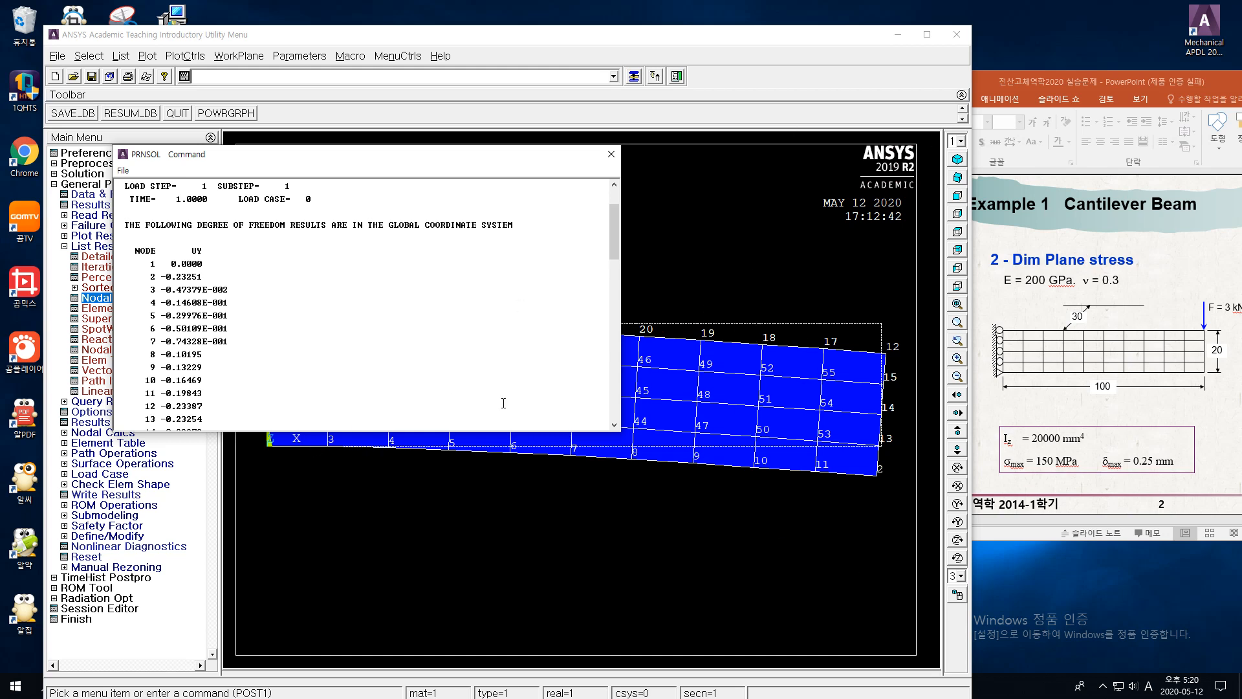
- Highlight the UY rows of nodes 1 to 55, review them, and close the listing
drag(148, 263, 560, 360)
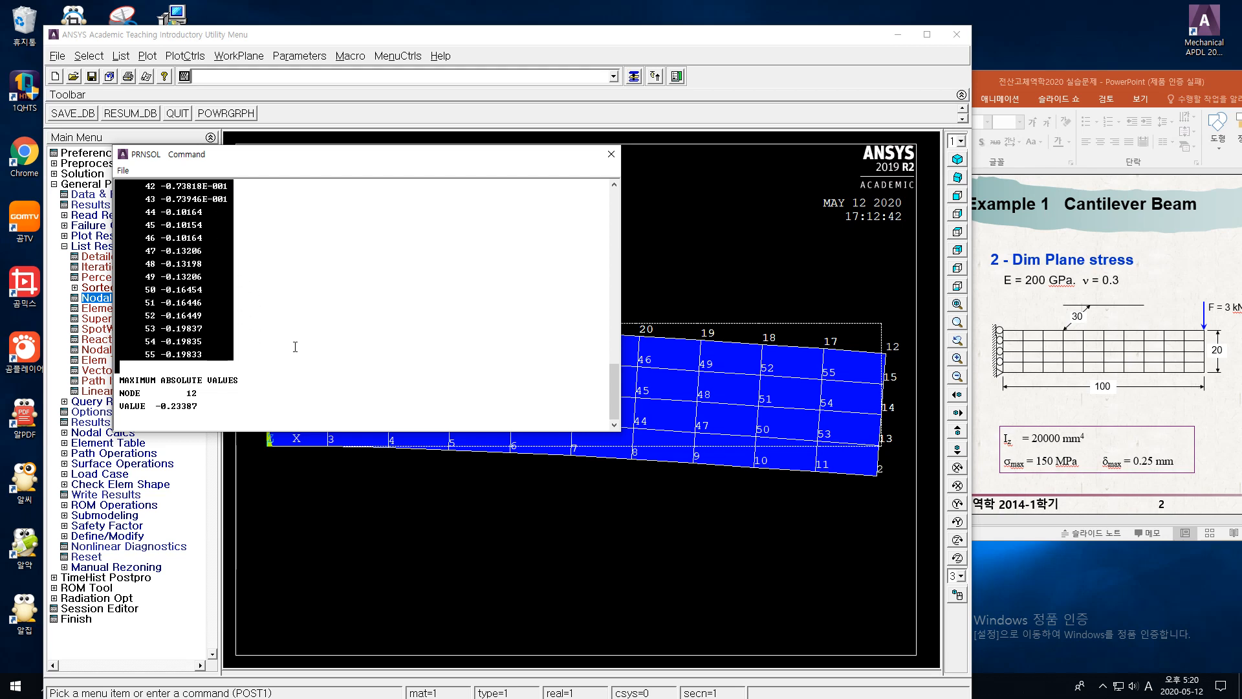
scroll(295, 347, up, 7)
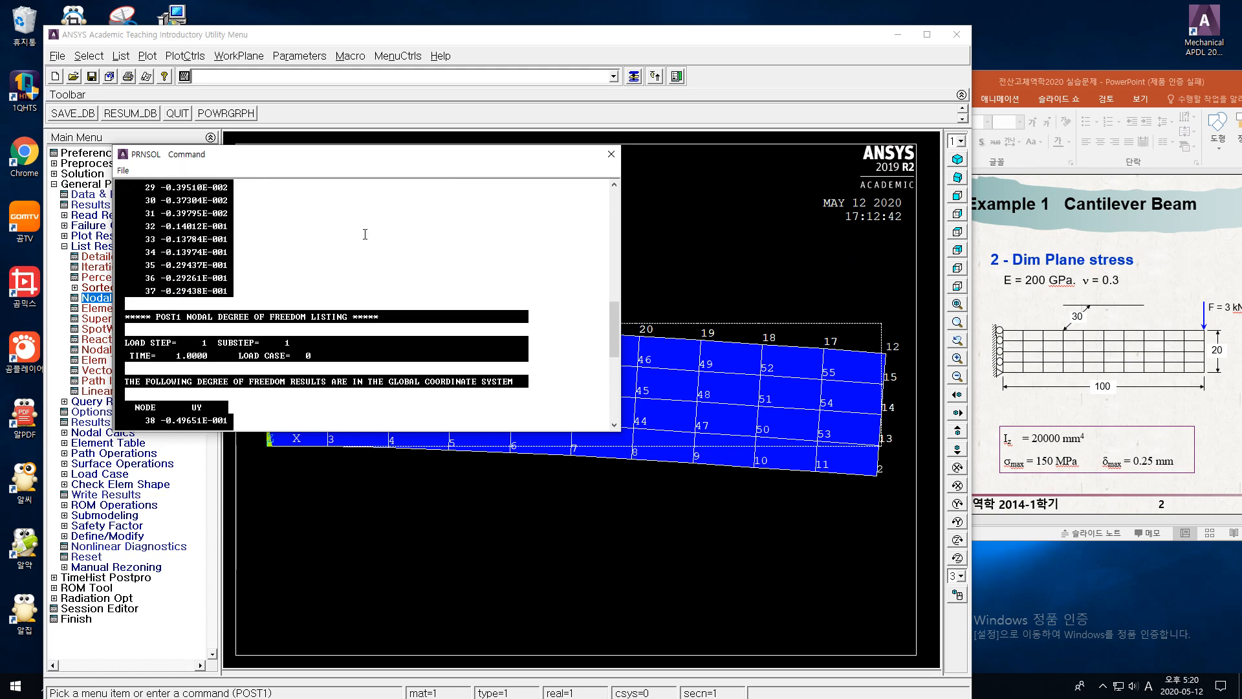
scroll(365, 234, up, 10)
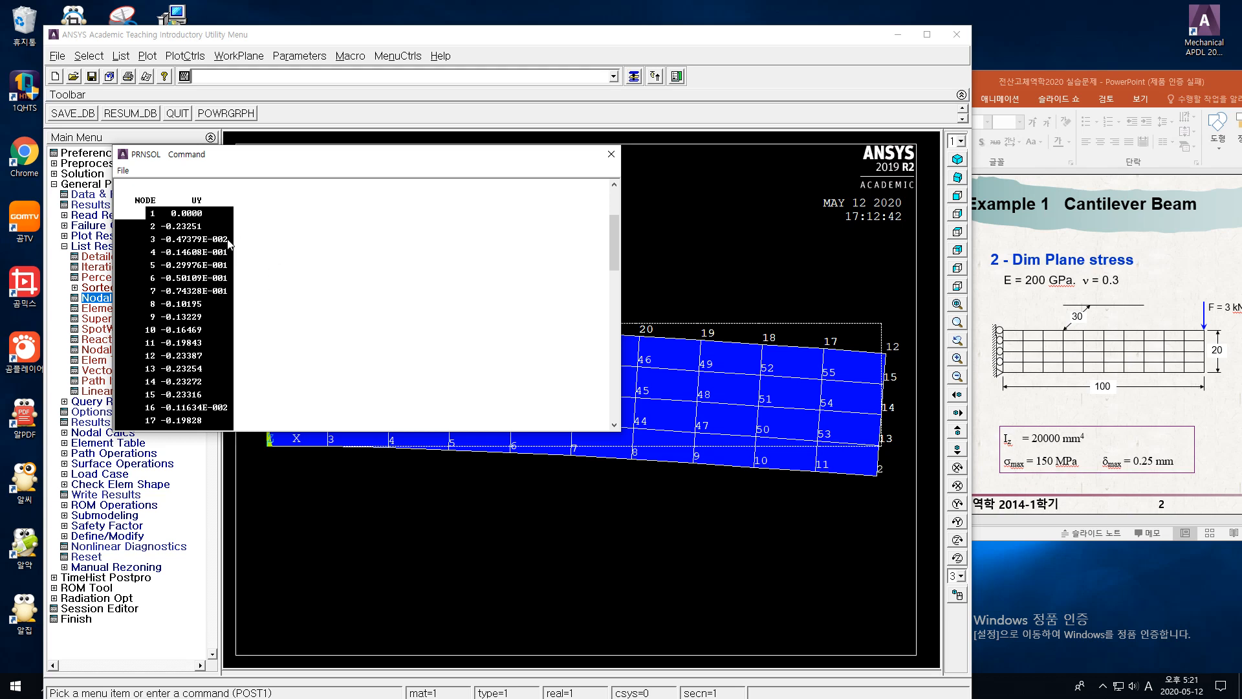
scroll(286, 285, down, 5)
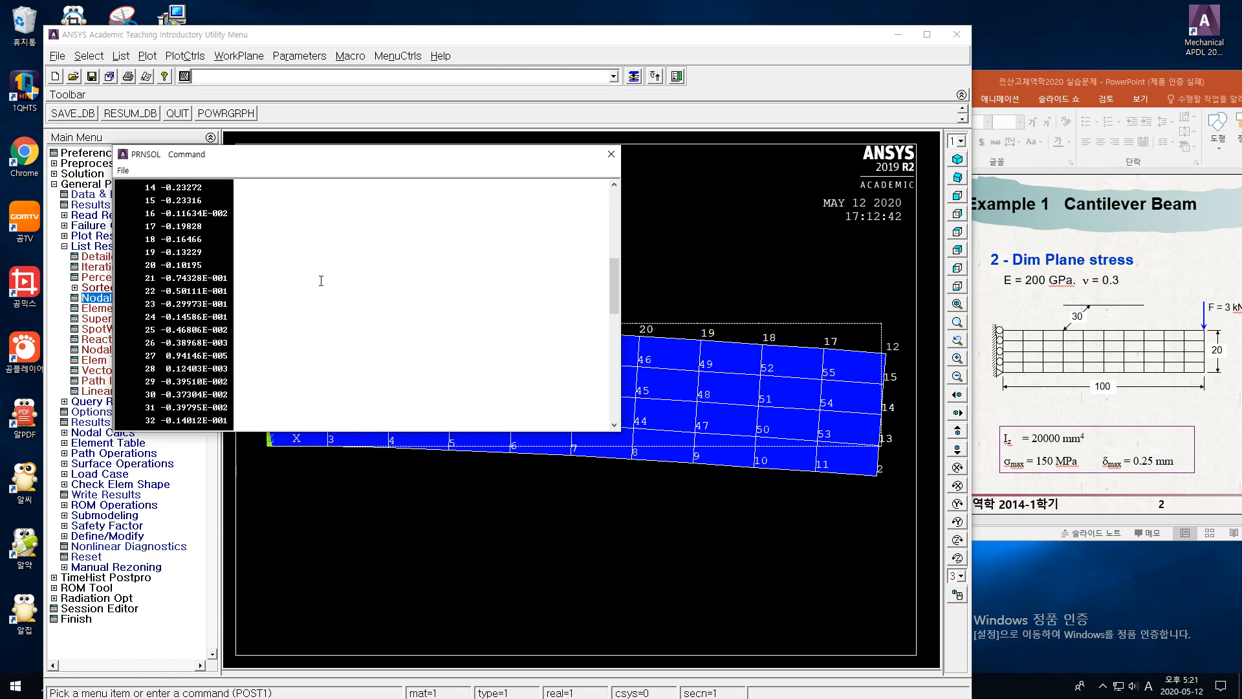
scroll(323, 284, up, 6)
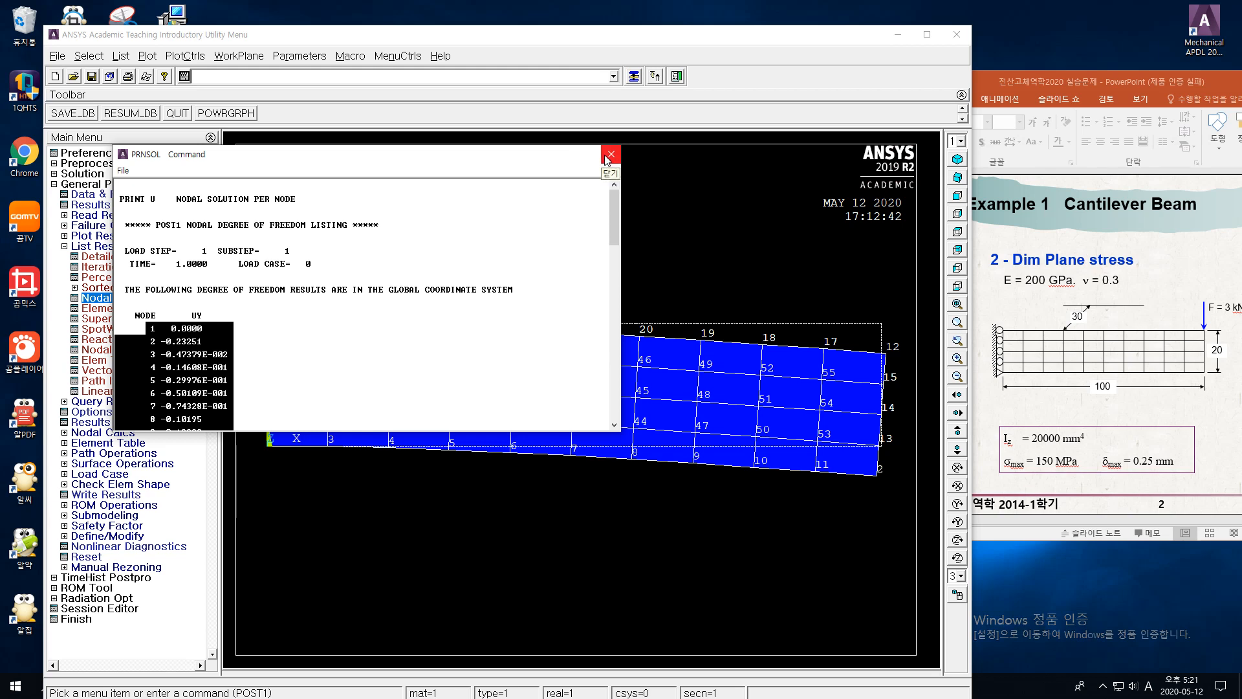
scroll(250, 330, down, 4)
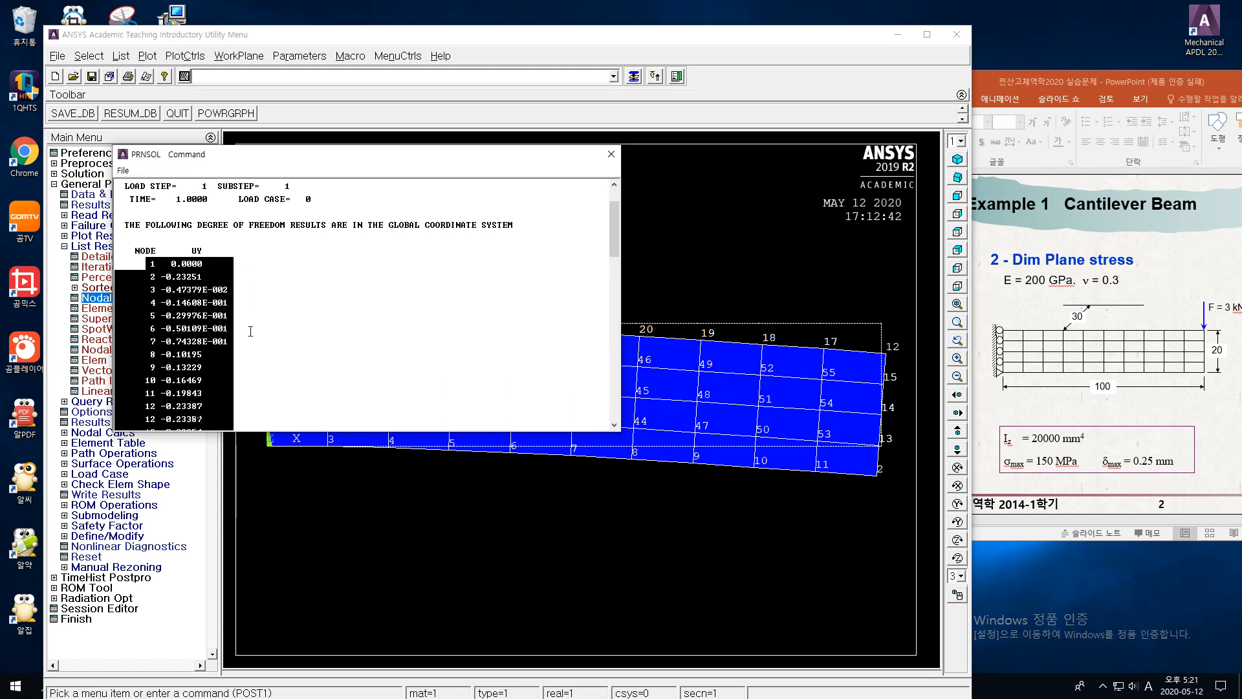
click(611, 154)
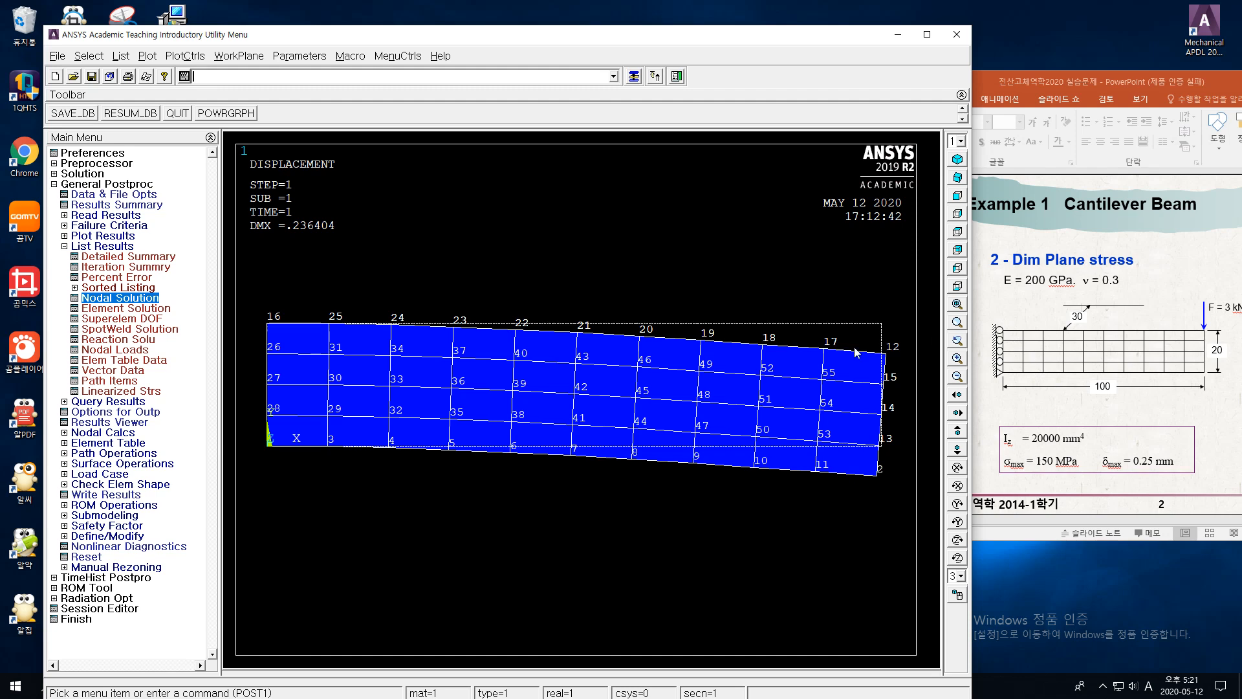
- Open the List Nodal Solution dialog and move it clear of the deformed beam plot
click(122, 298)
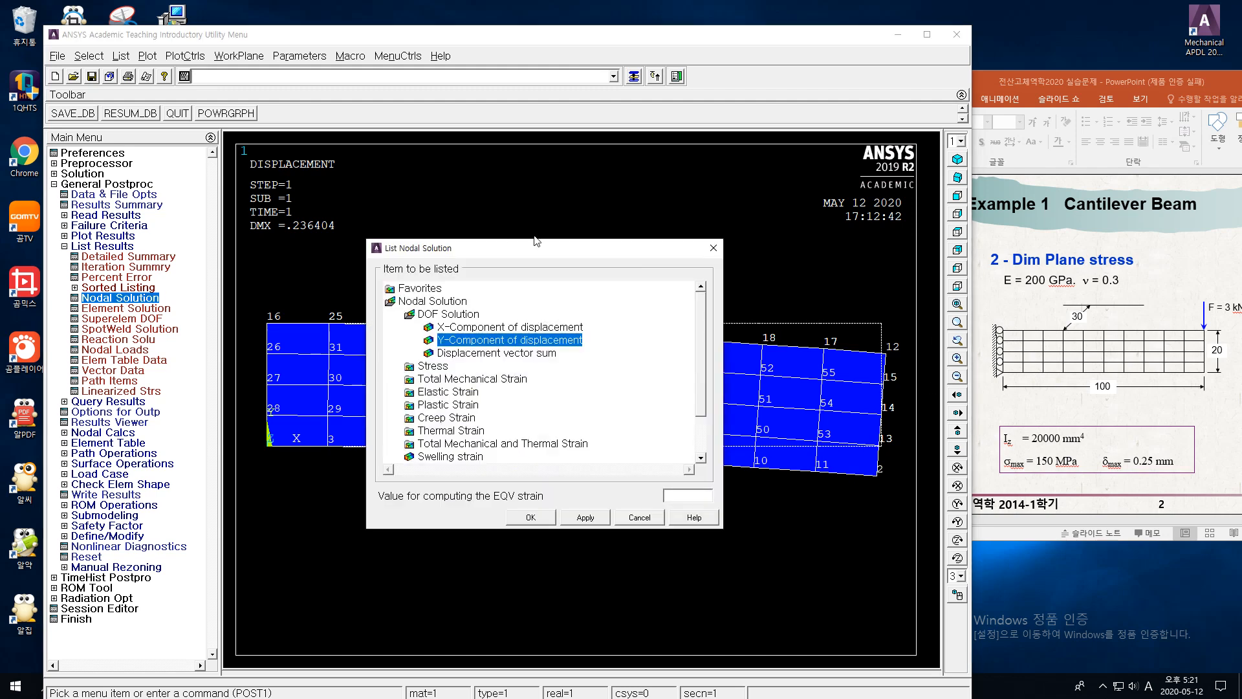
drag(533, 251, 991, 230)
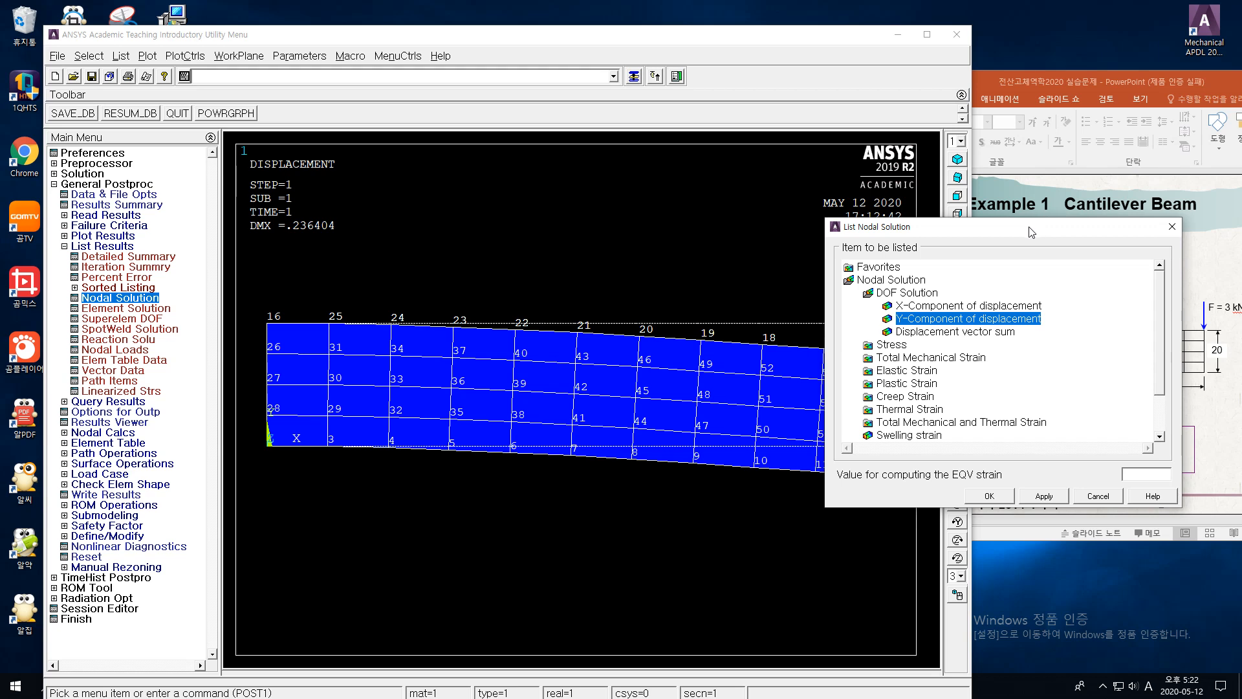
drag(1031, 232, 1082, 391)
drag(1062, 315, 1075, 49)
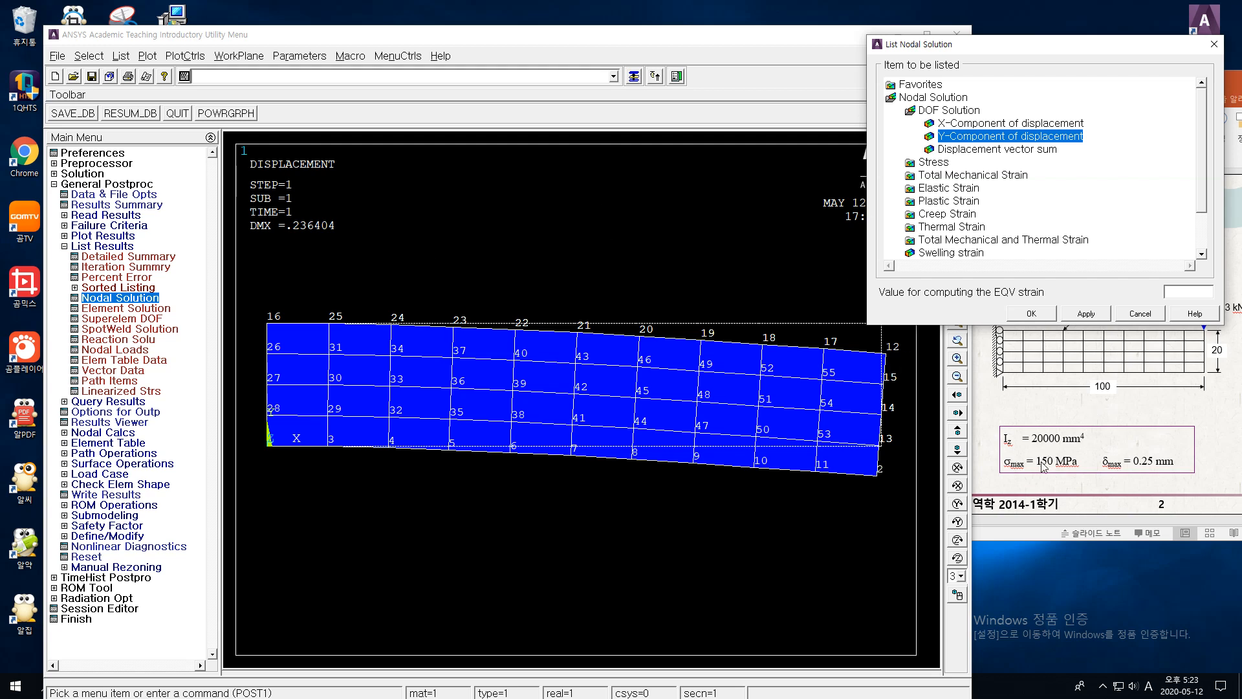
- Expand the Stress category of the nodal solution and examine its available items down to Hydrostatic pressure
double_click(935, 163)
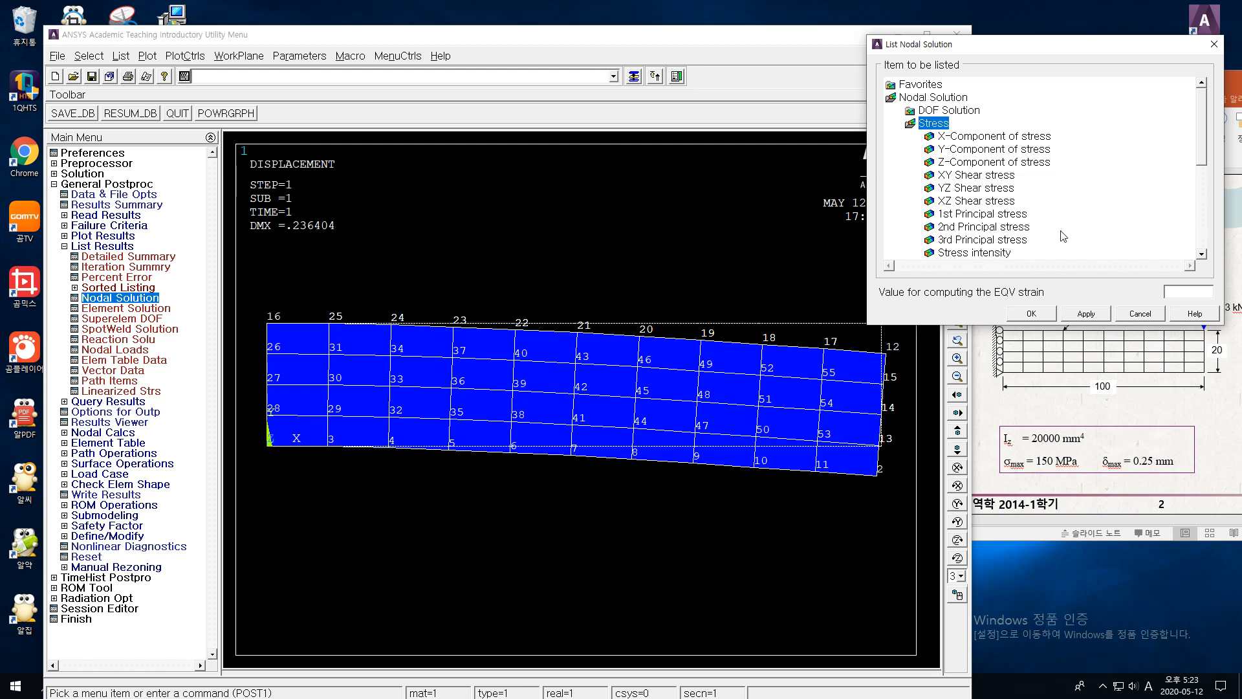
drag(1202, 154, 1217, 195)
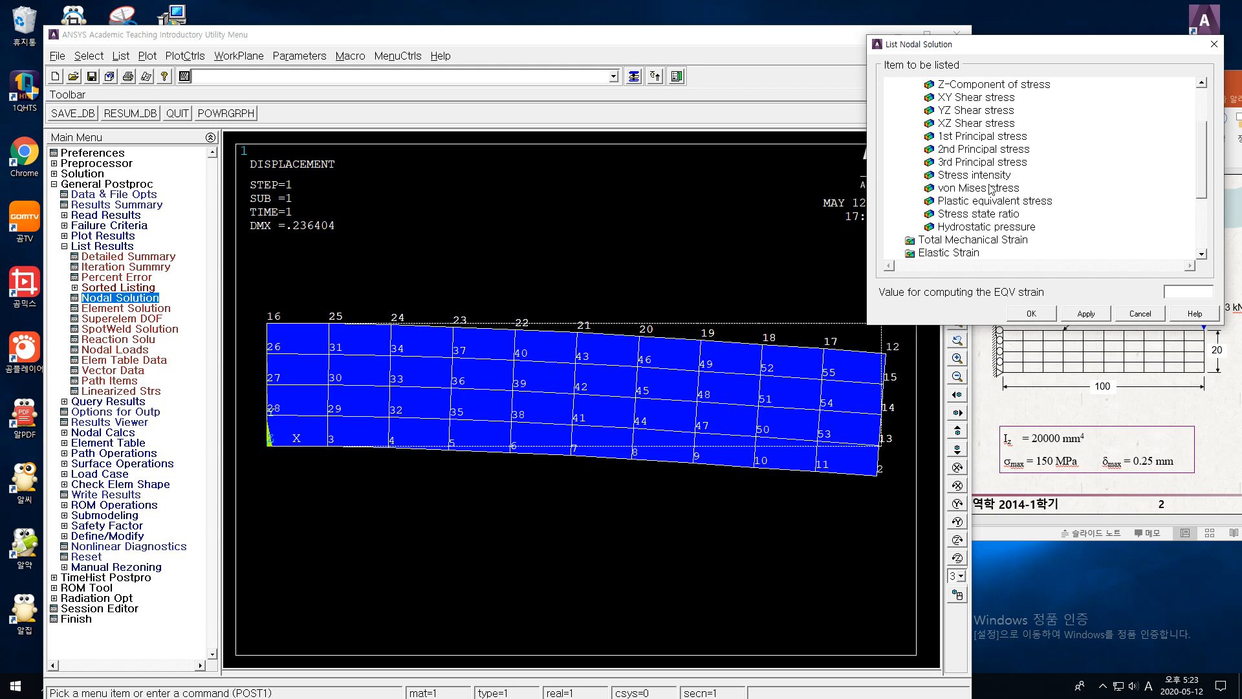
drag(1205, 193, 1236, 160)
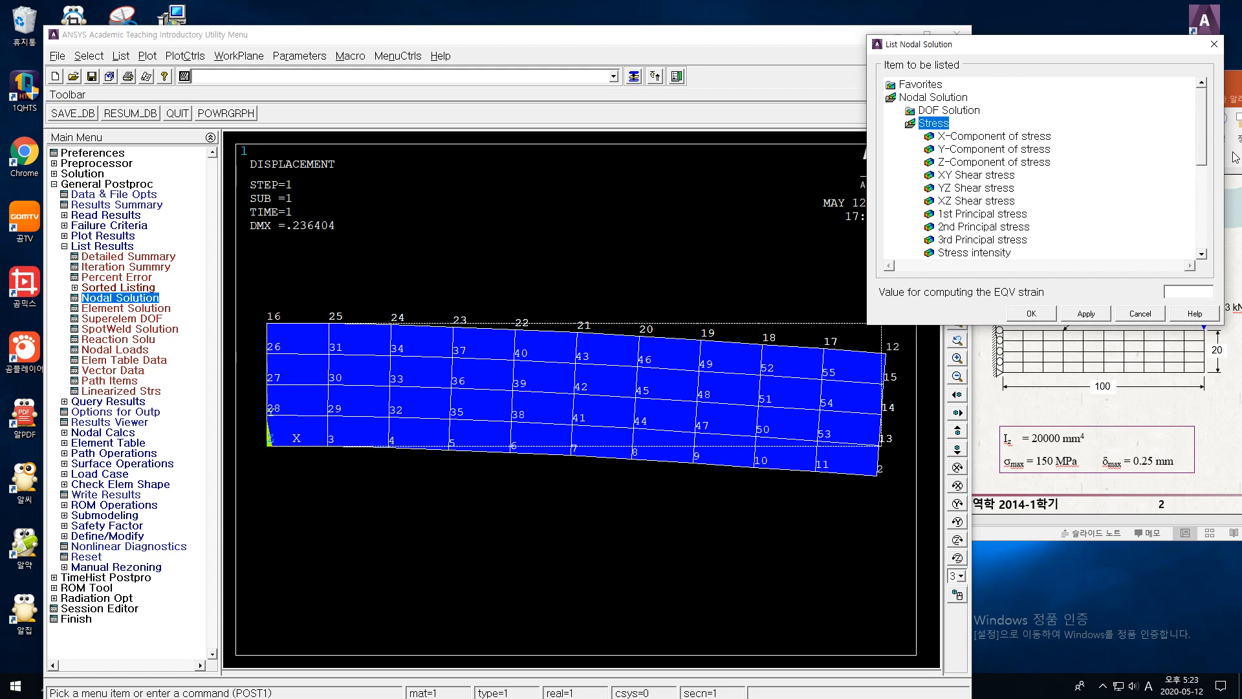
drag(1109, 48, 1083, 32)
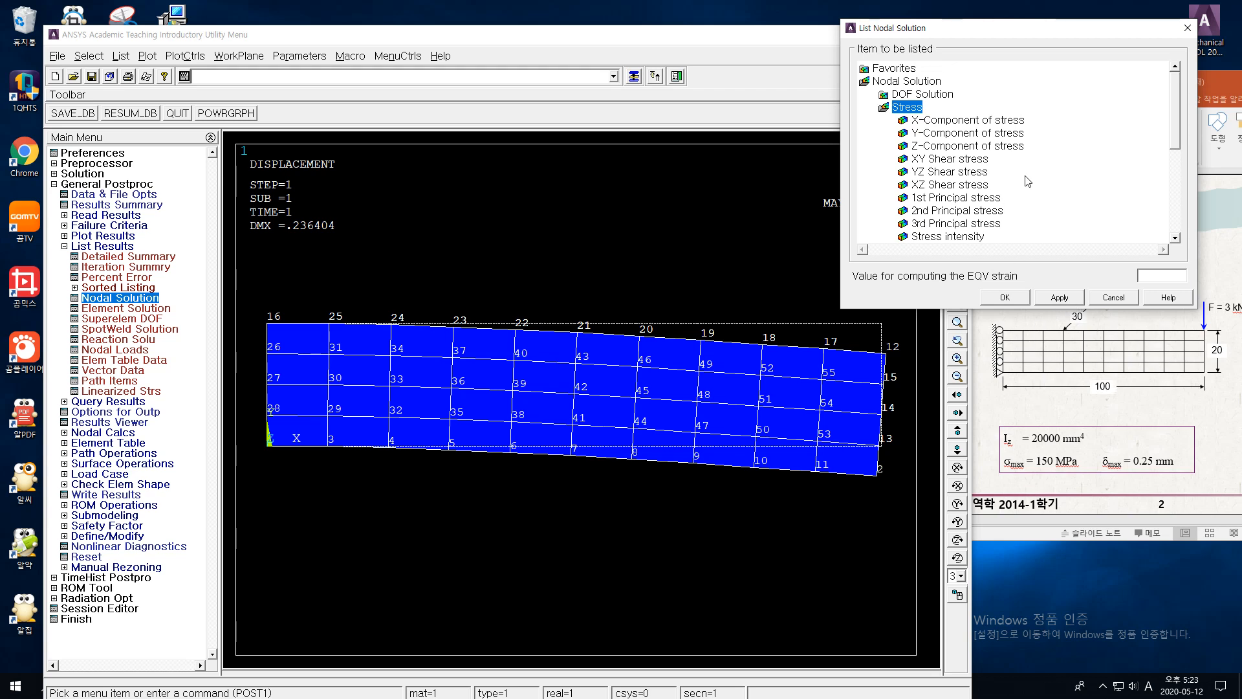
- Try to list the X-Component of stress per node, and close the listing and its warning
click(942, 121)
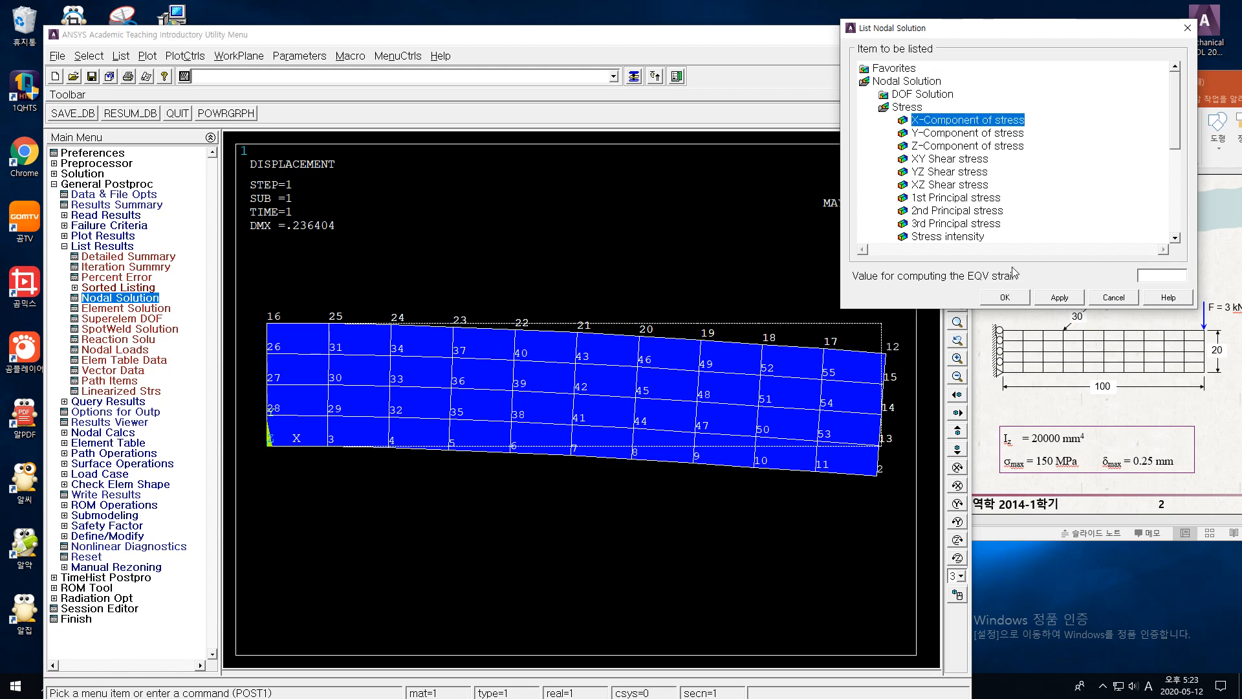
click(1005, 297)
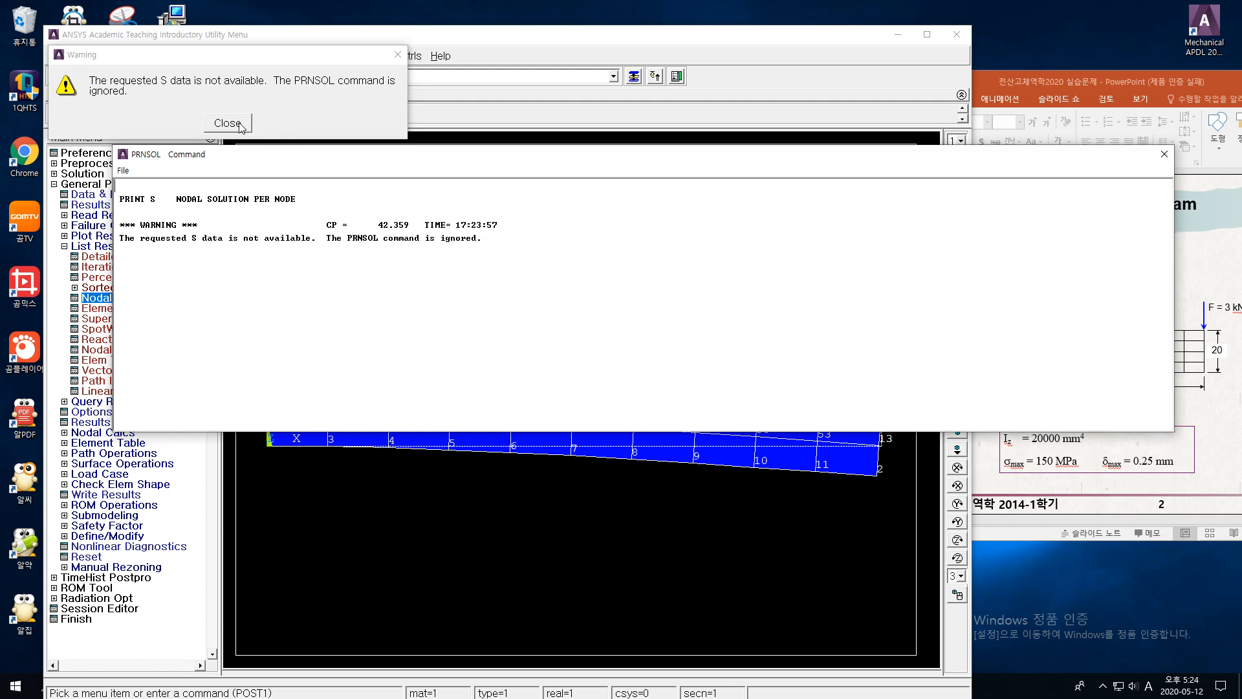
click(1165, 154)
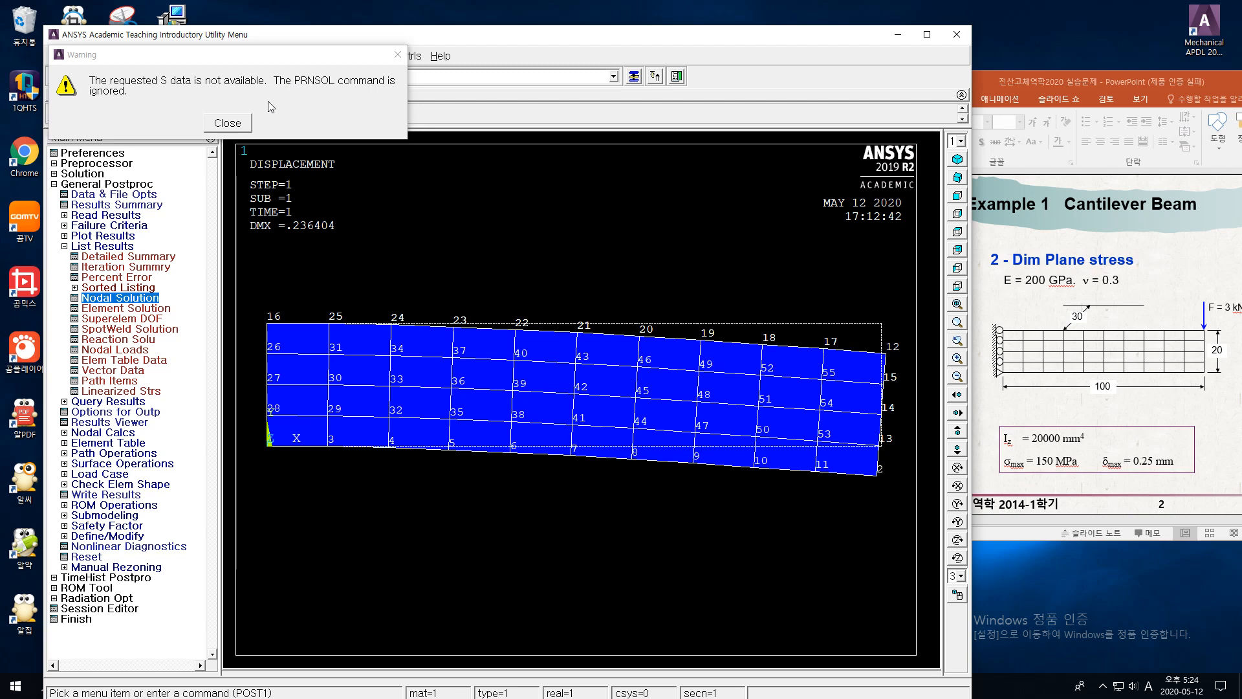
click(228, 122)
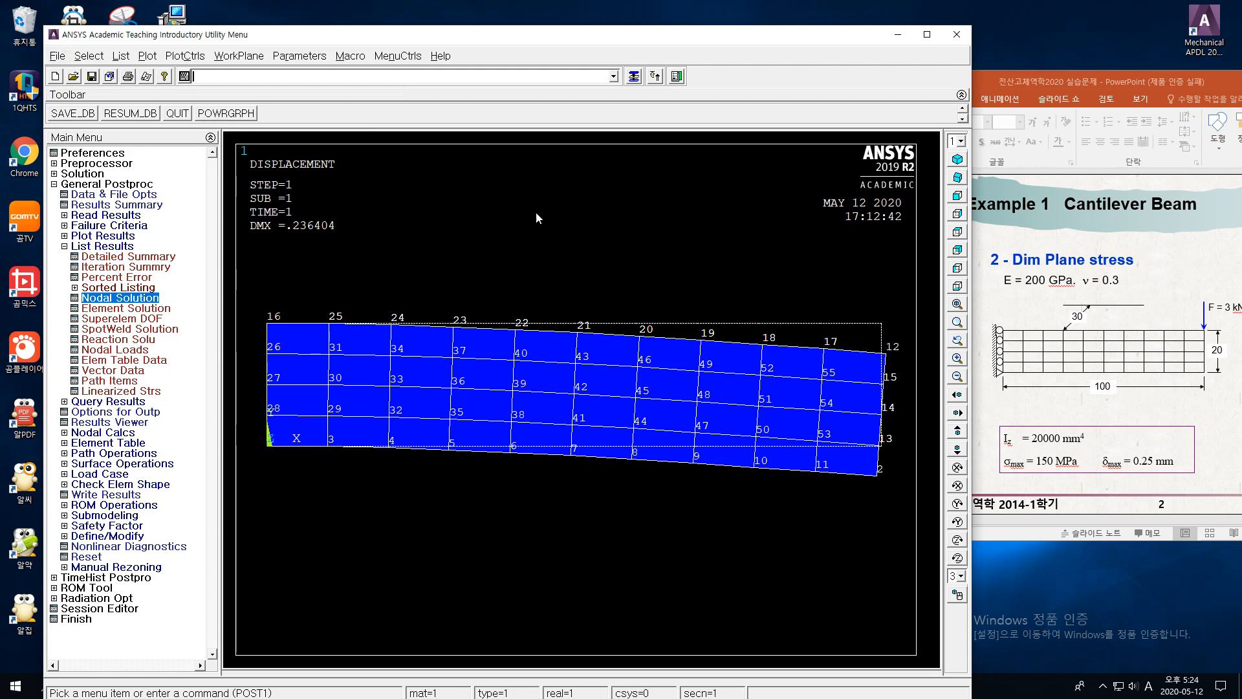
- Try to list the Y-Component of stress per node, and close the listing and its warning
click(139, 301)
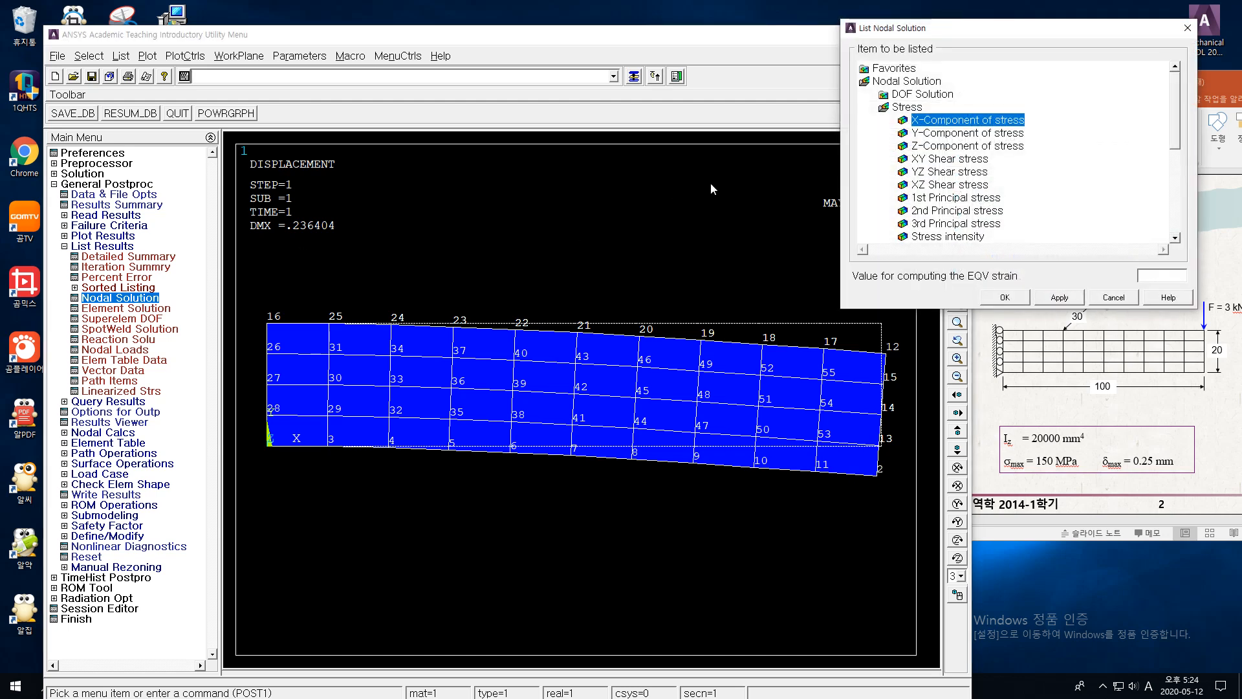
click(952, 134)
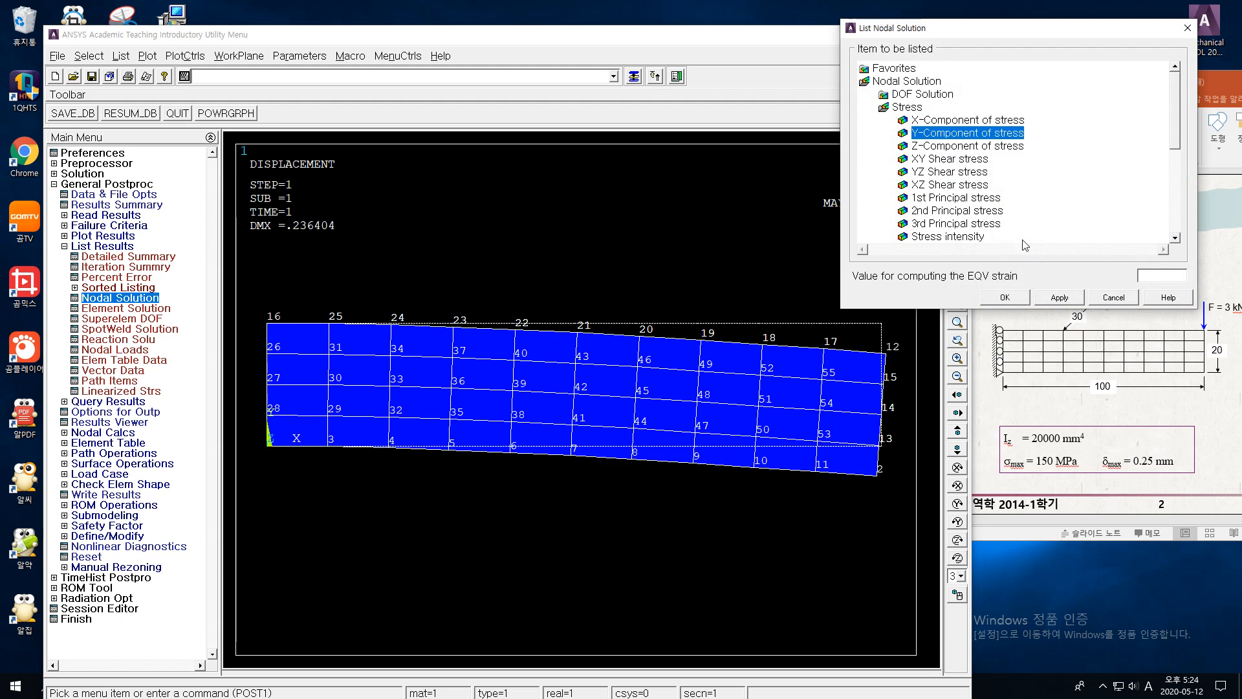
click(1007, 297)
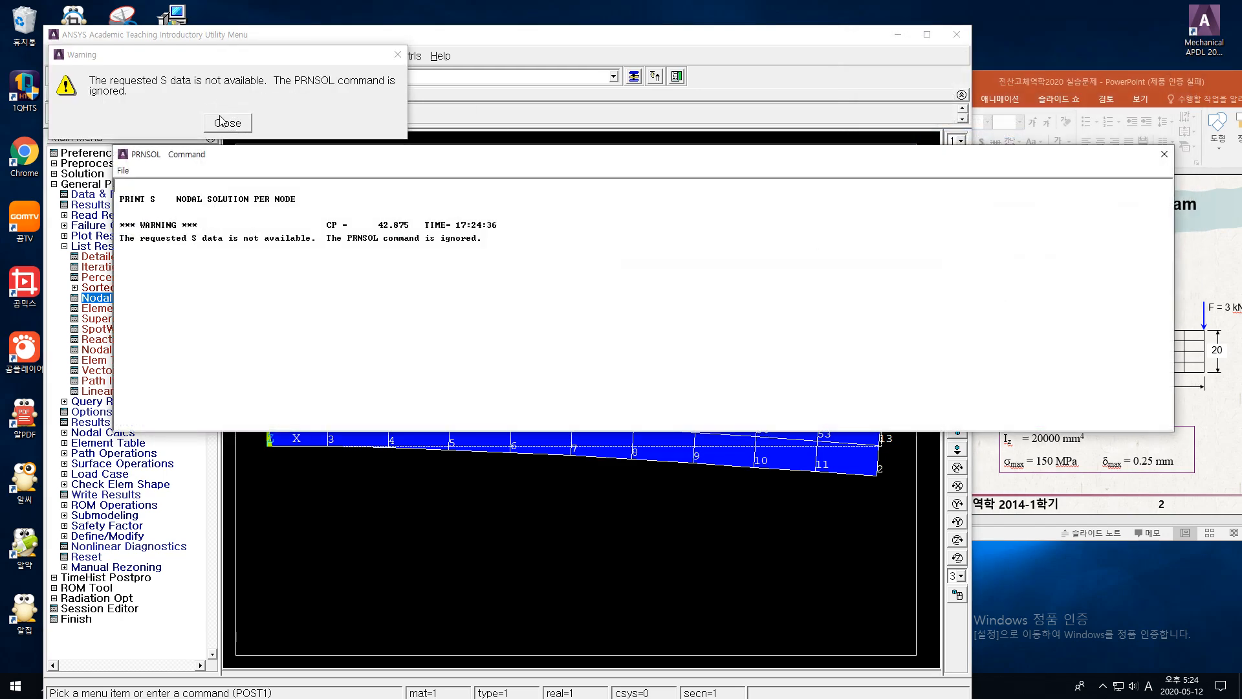
click(227, 122)
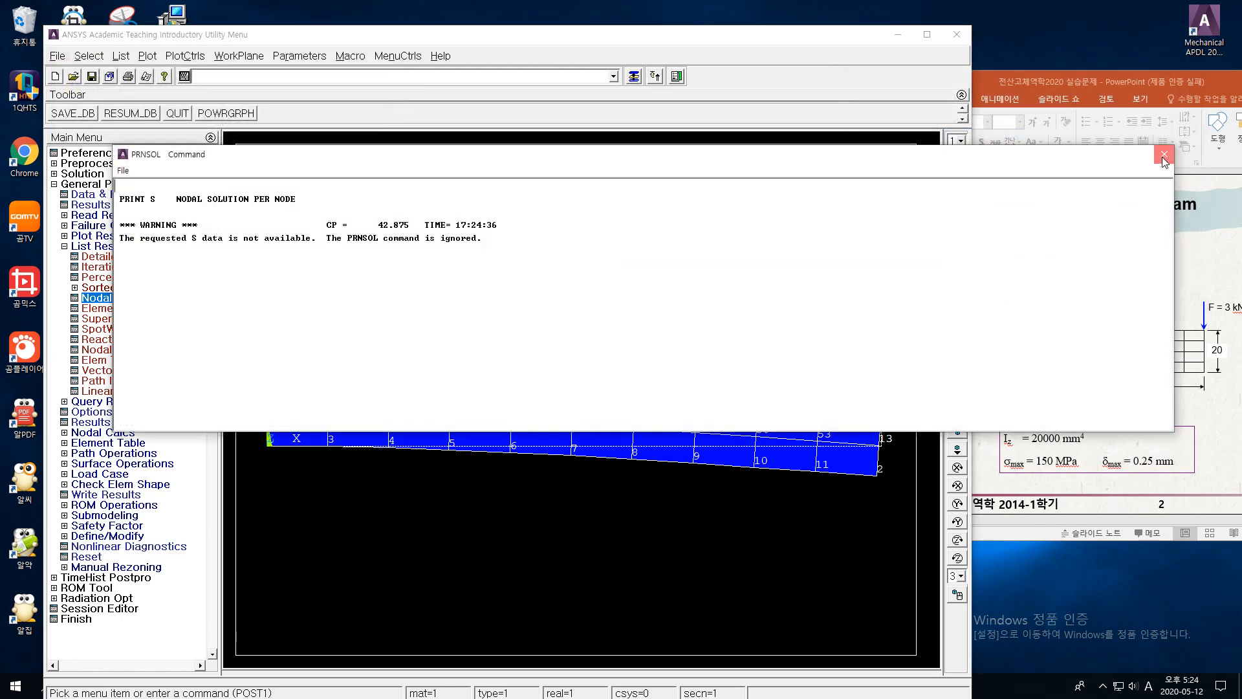
click(1163, 155)
- Try to list the von Mises stress per node, and close the listing and its warning
click(97, 299)
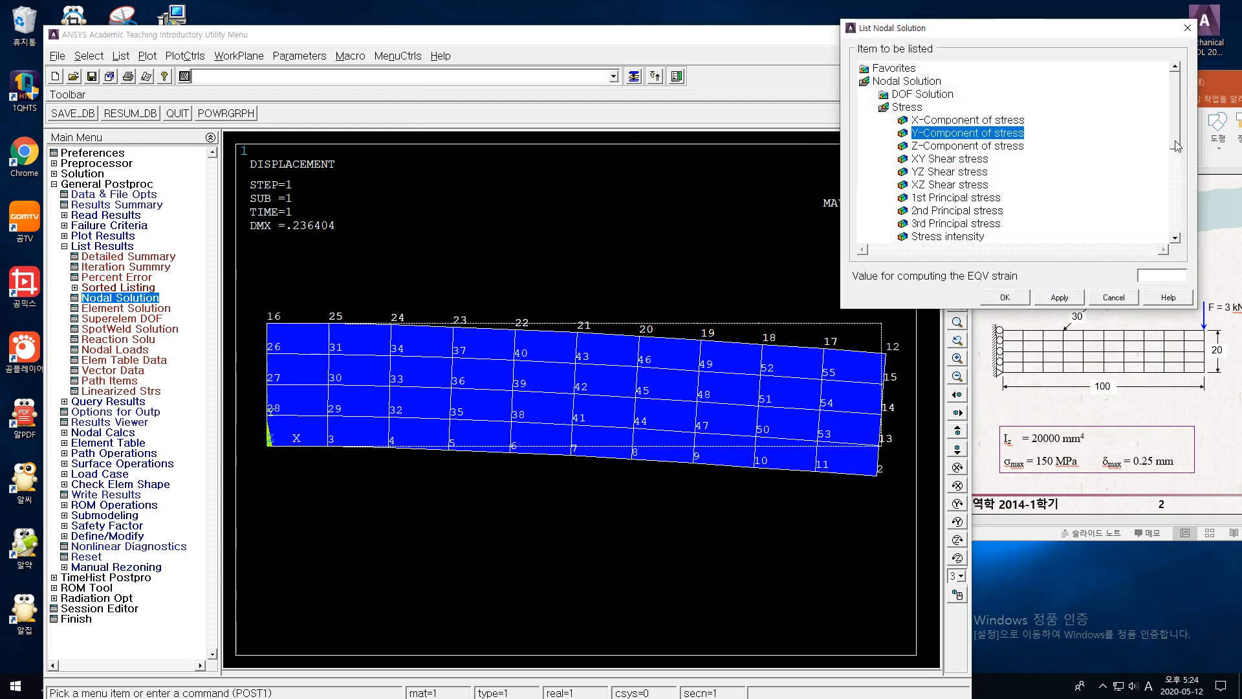
scroll(1178, 155, down, 1)
scroll(1177, 159, down, 1)
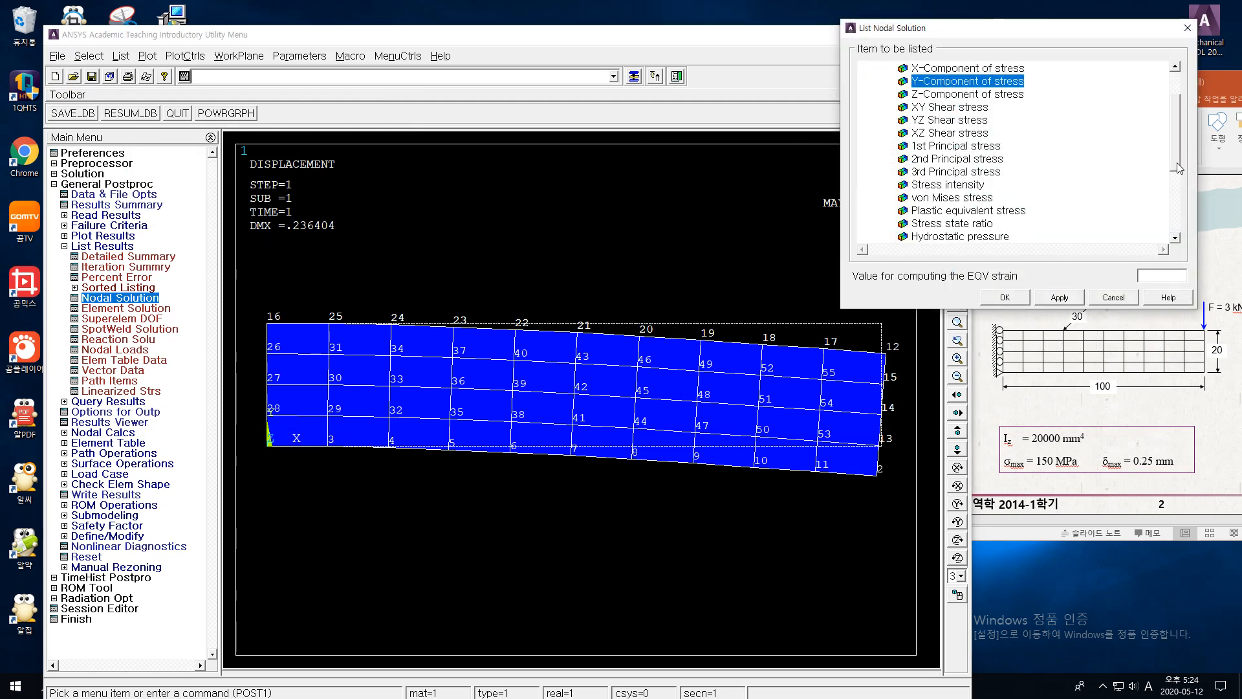
scroll(1178, 162, up, 2)
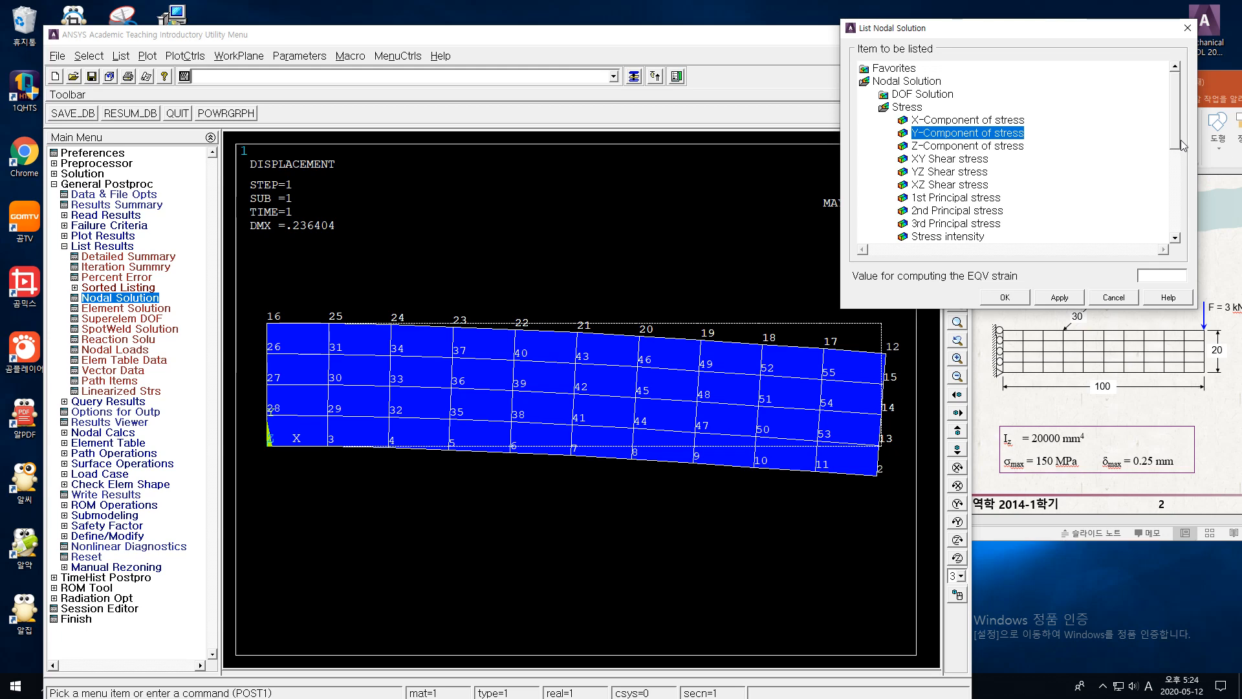
drag(1182, 150, 1179, 166)
click(944, 224)
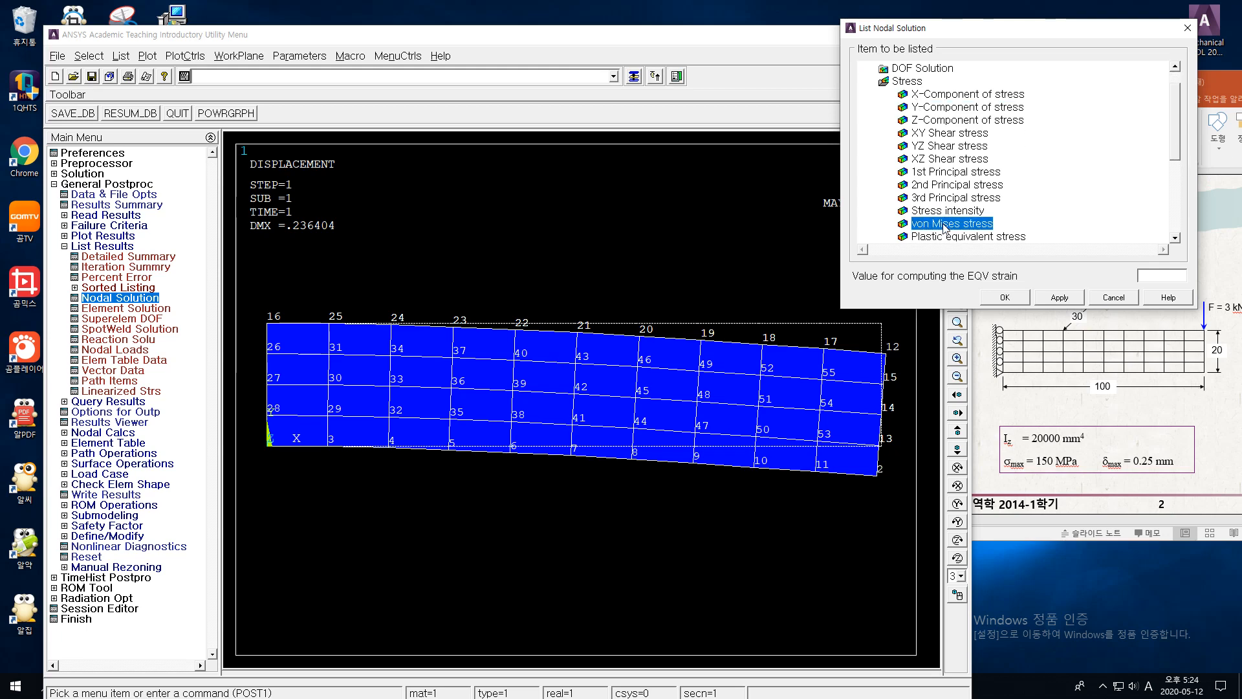
click(1007, 296)
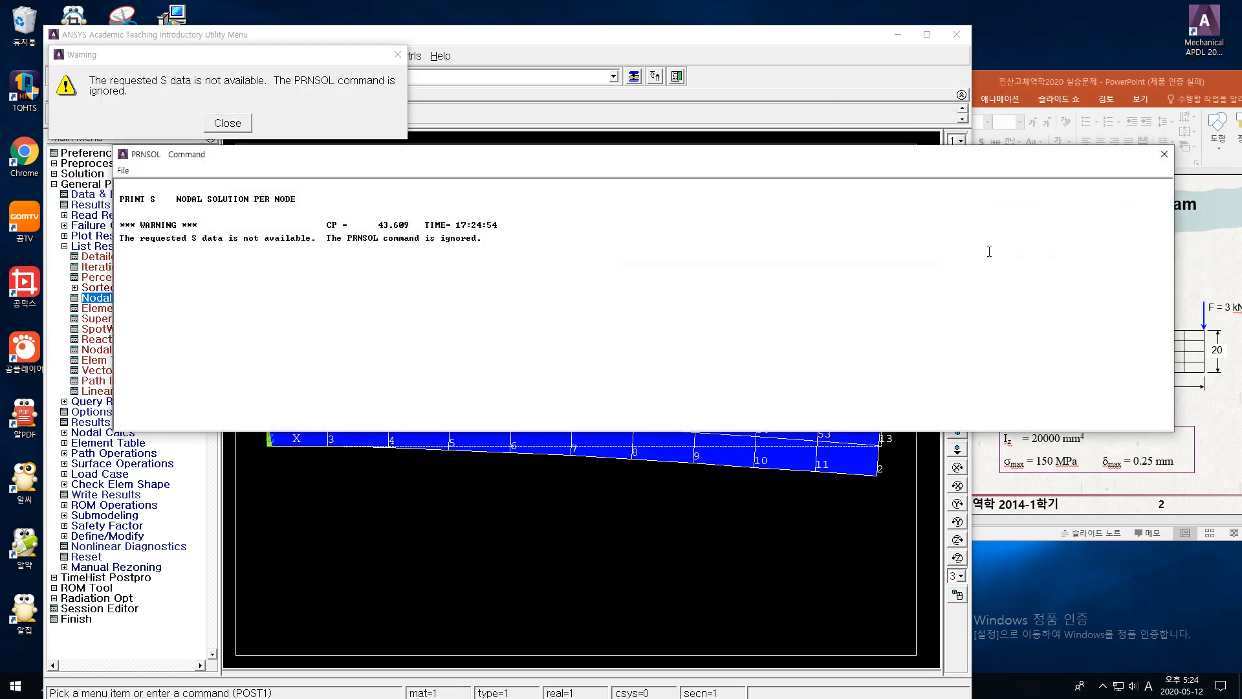
click(1163, 154)
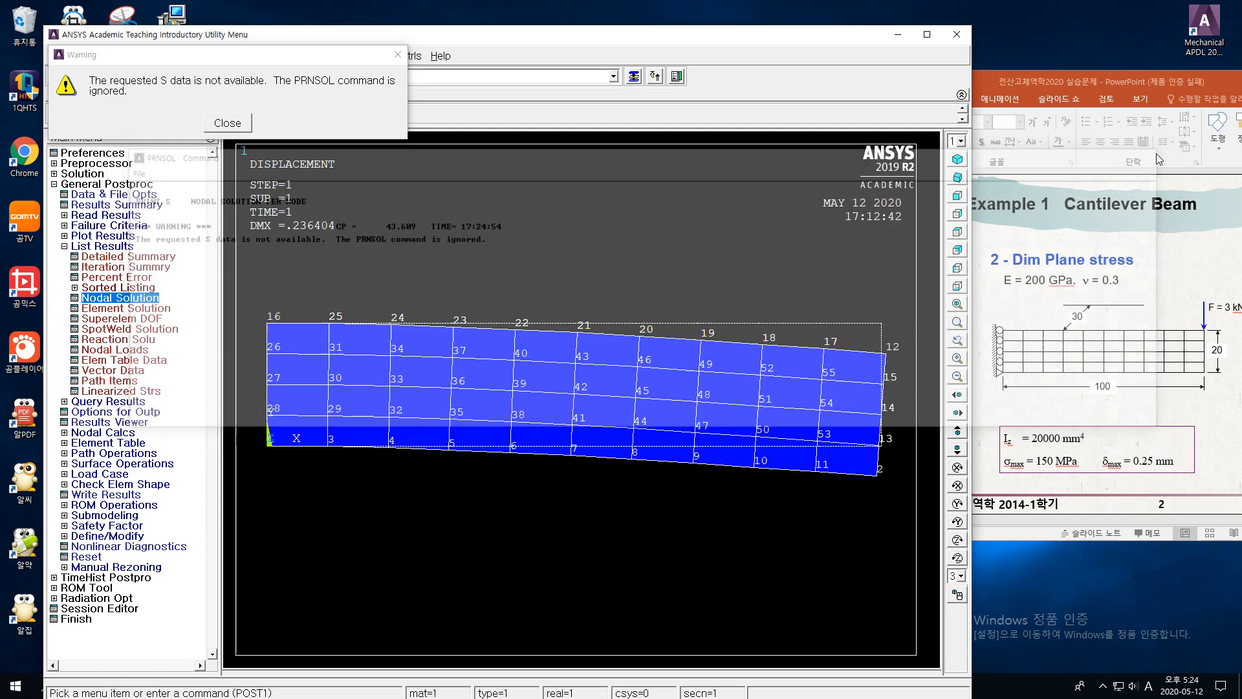
click(398, 55)
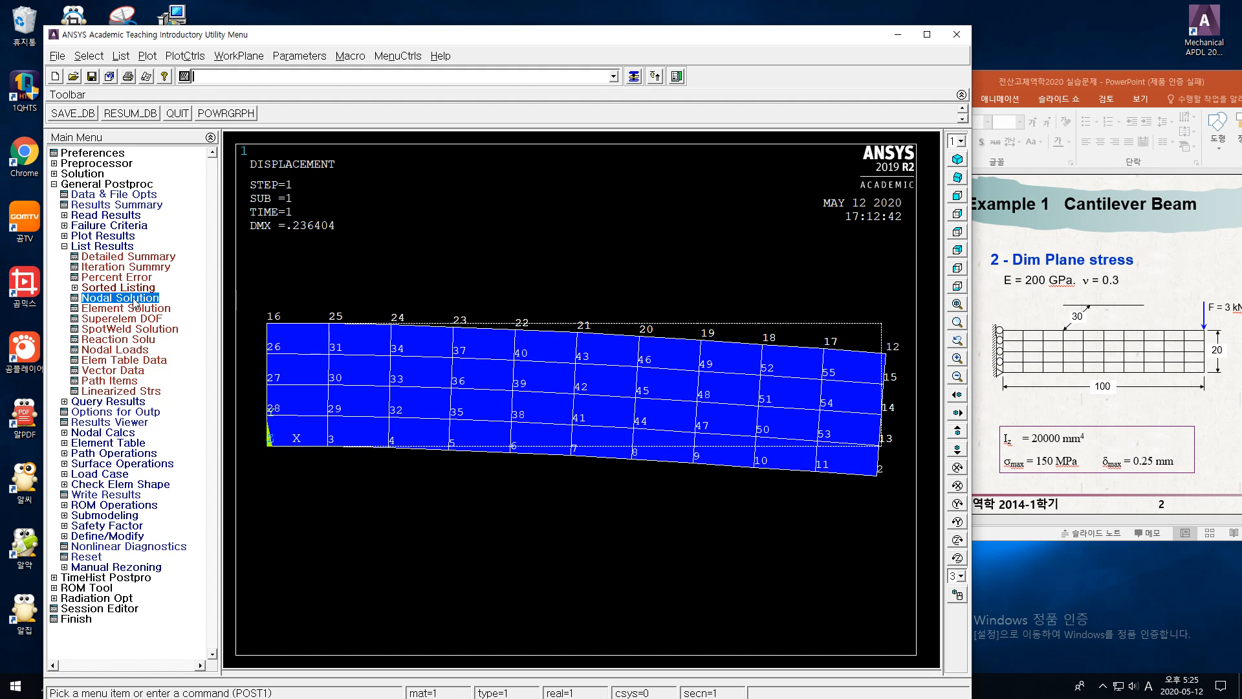
- Try to list the X-Component of stress from the element solution, and close the listing and its warning
click(120, 247)
click(120, 248)
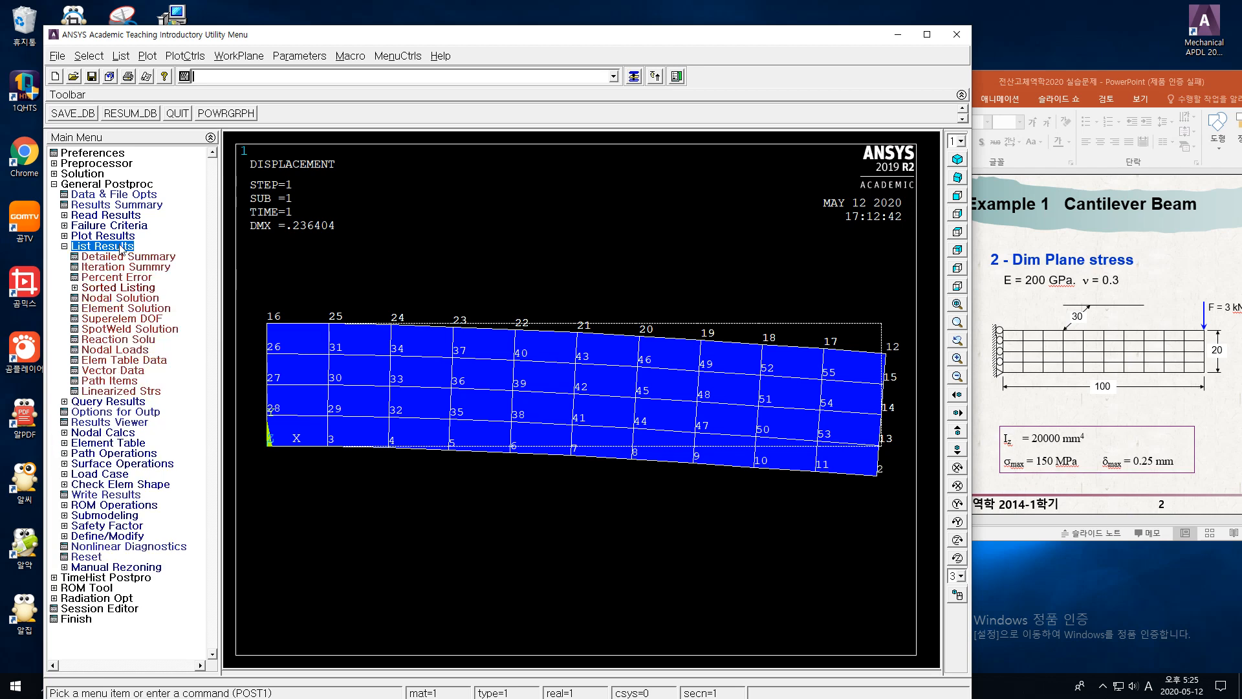
click(148, 314)
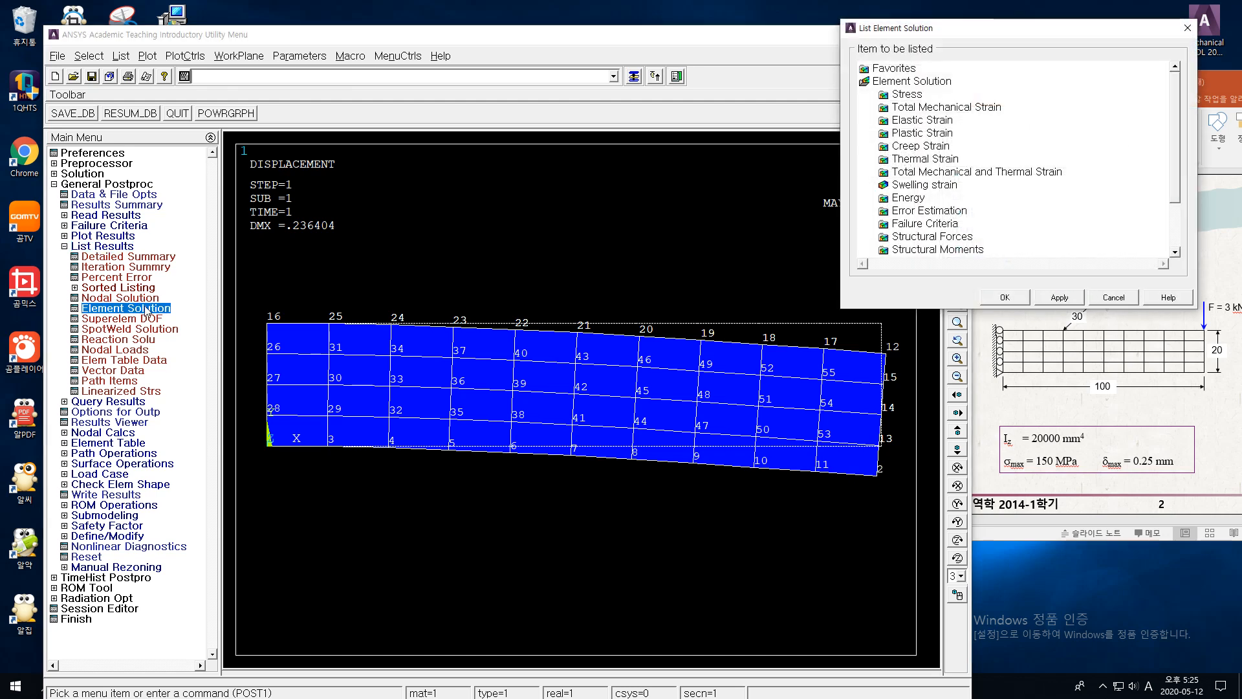
double_click(906, 95)
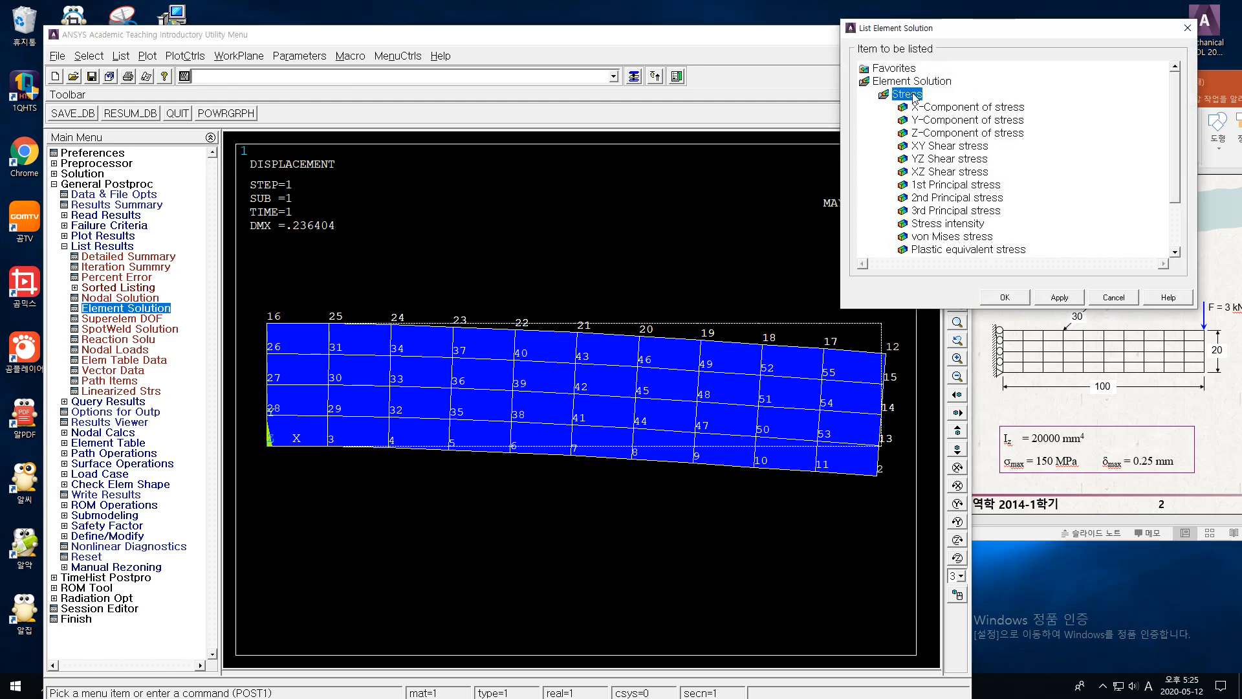
click(950, 110)
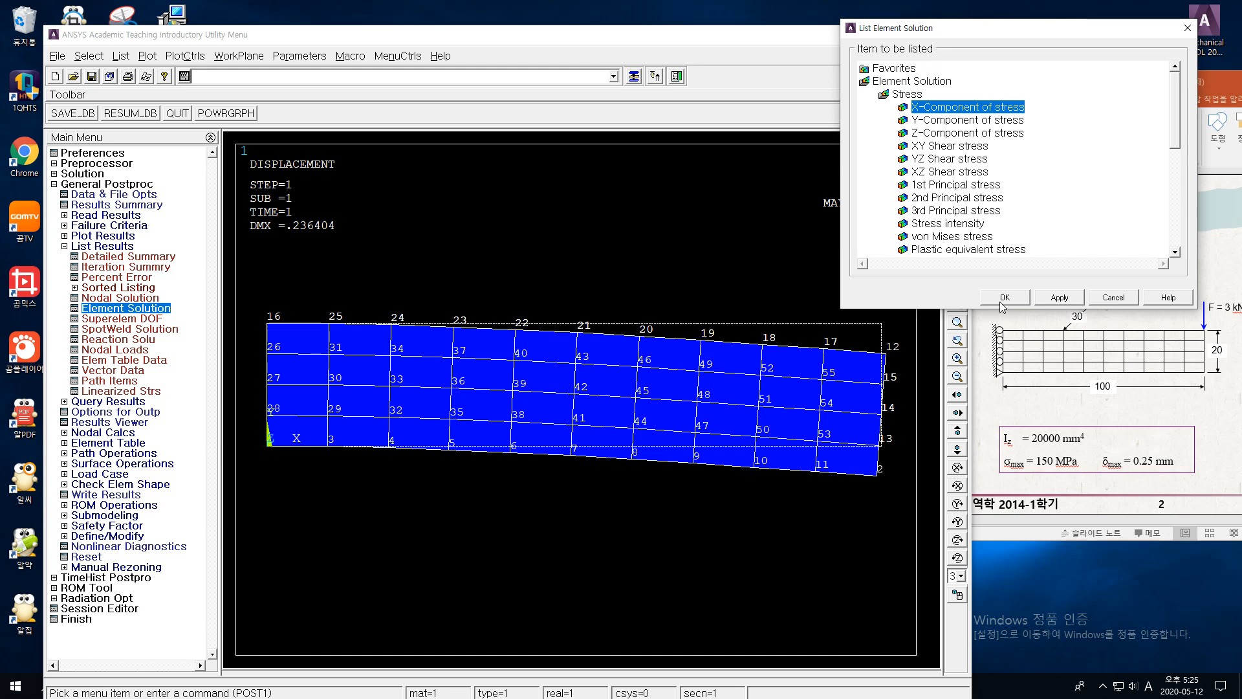
click(1005, 297)
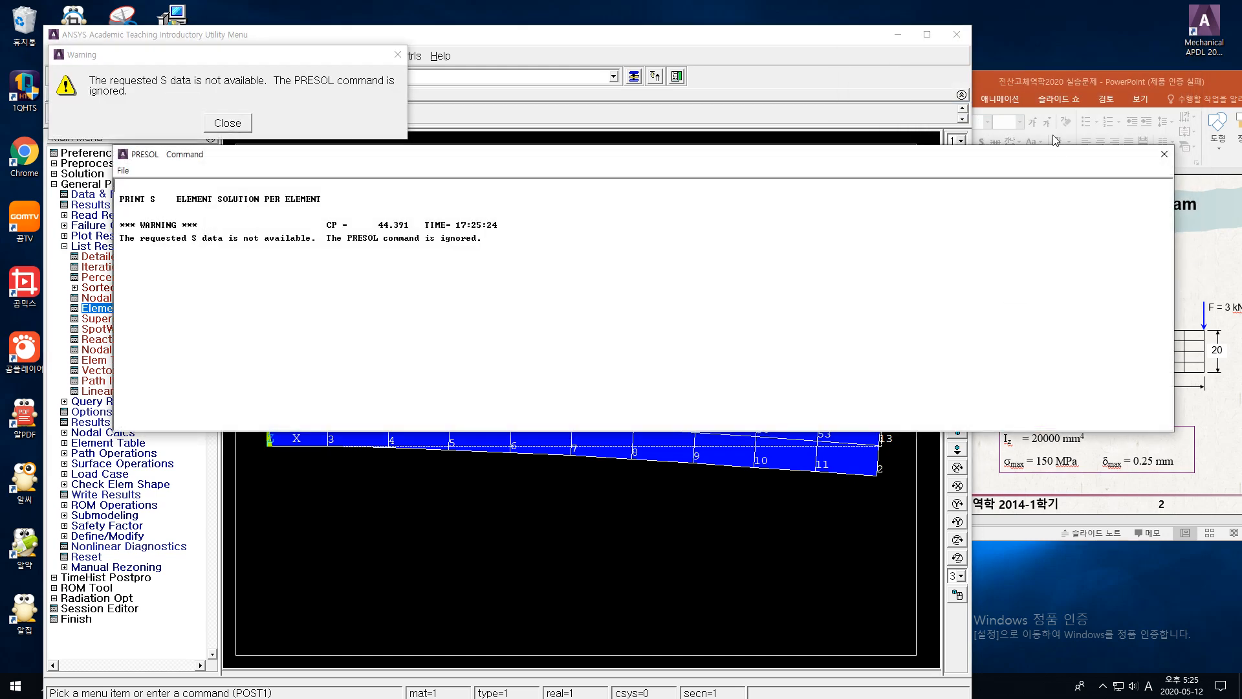
click(1162, 154)
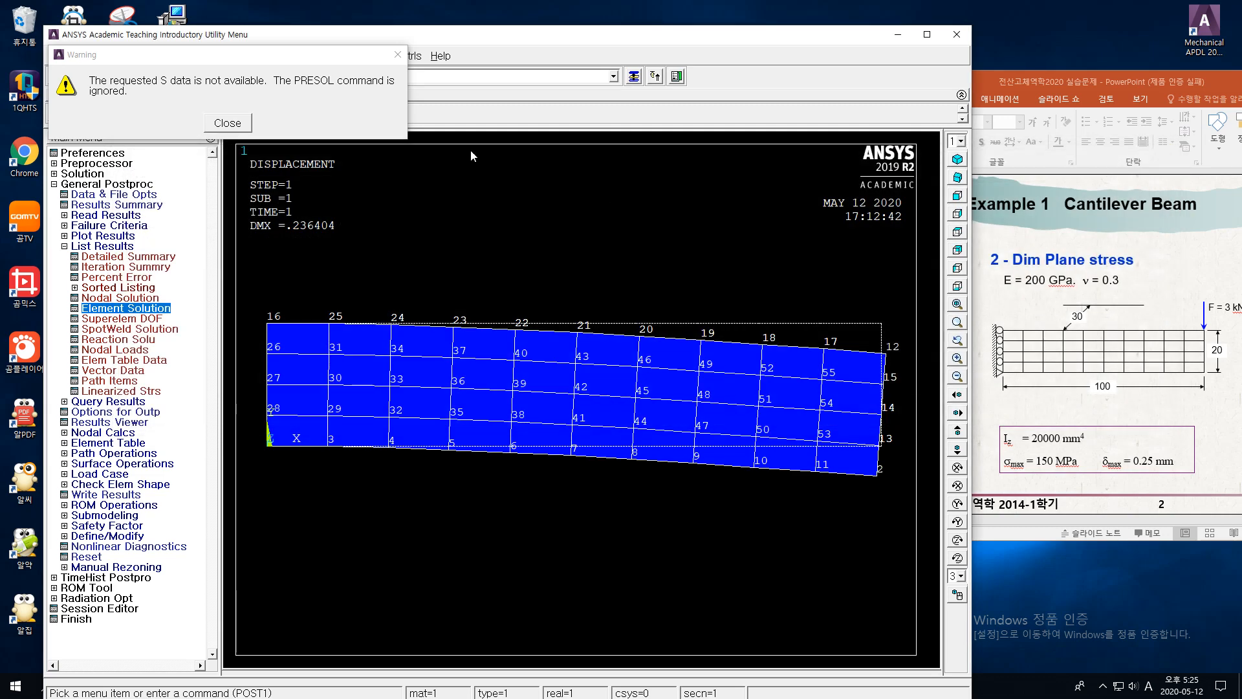
click(397, 56)
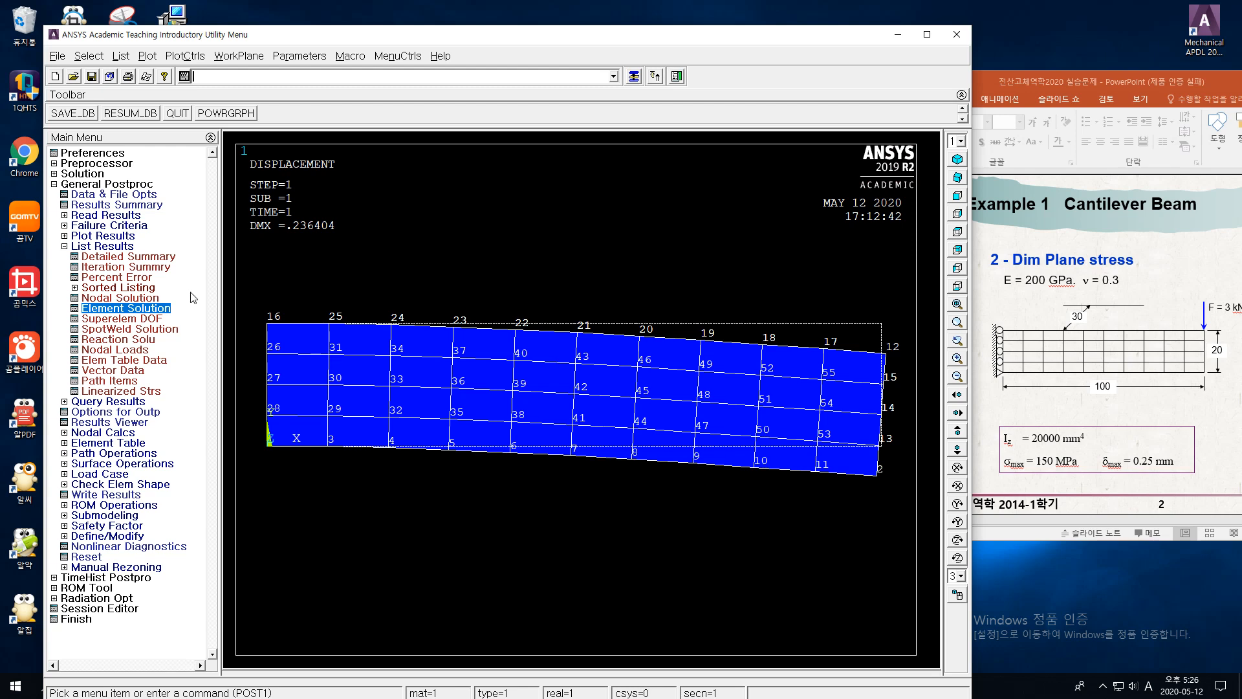
- Try to list the 1st Principal stress per node, and close the warning and the listing
click(143, 299)
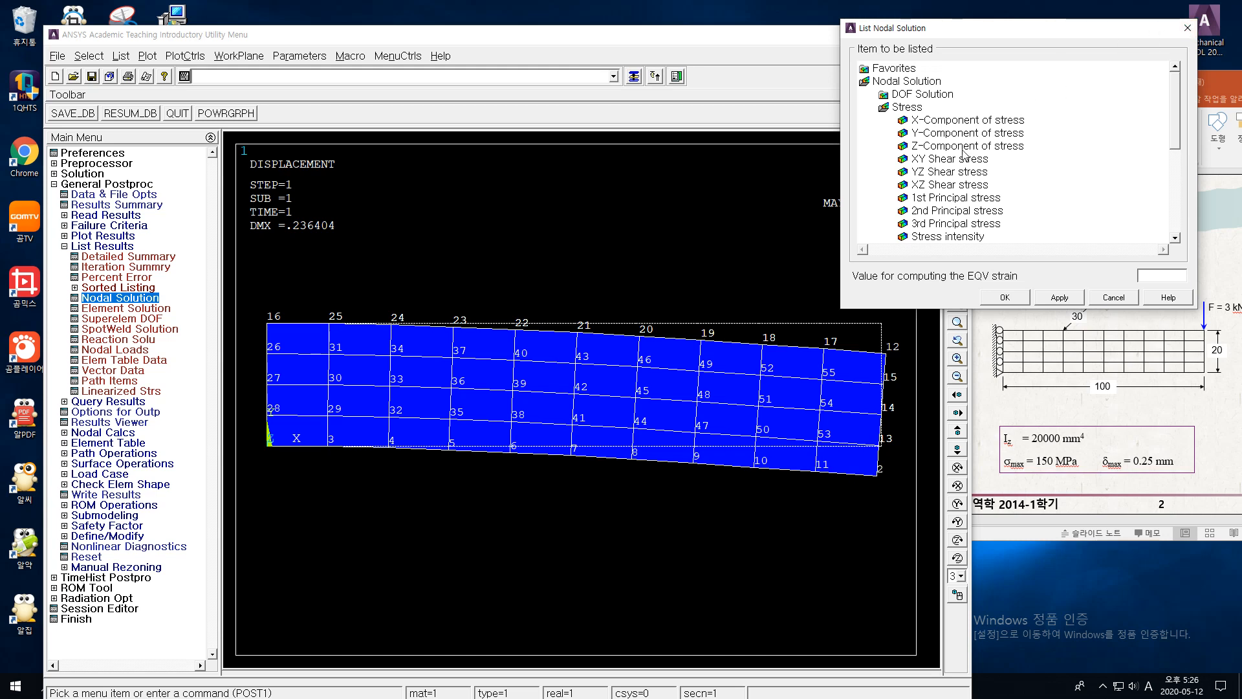
click(956, 199)
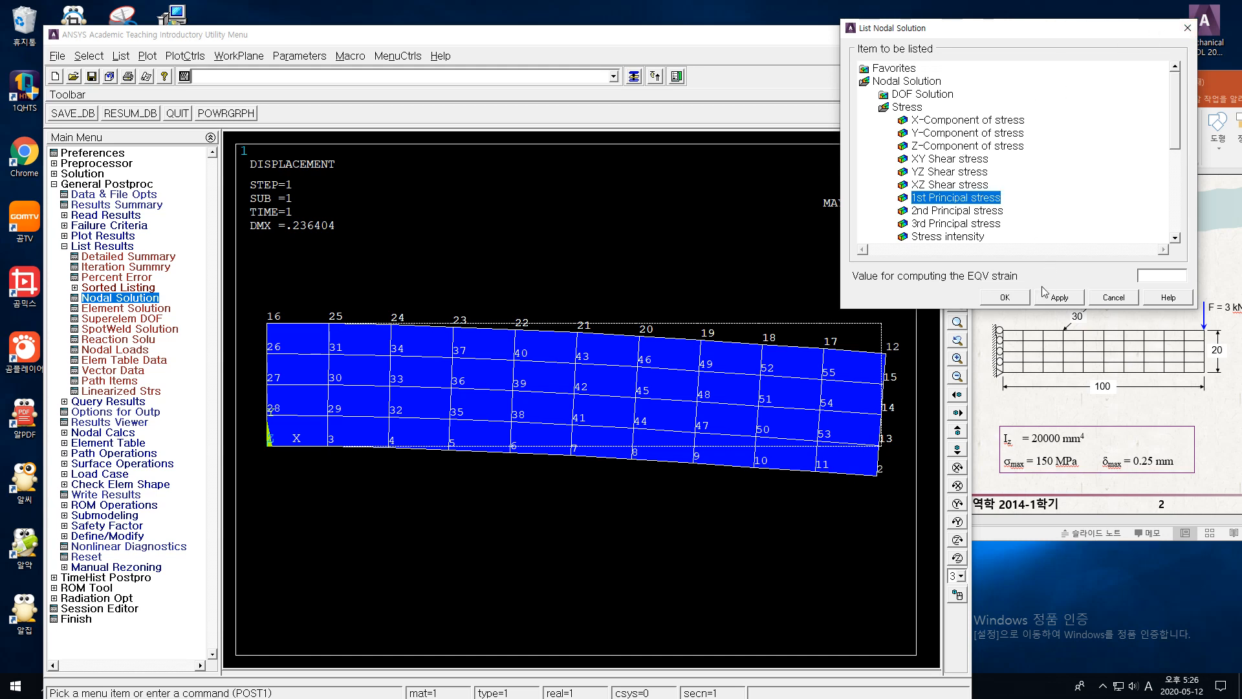
click(1006, 298)
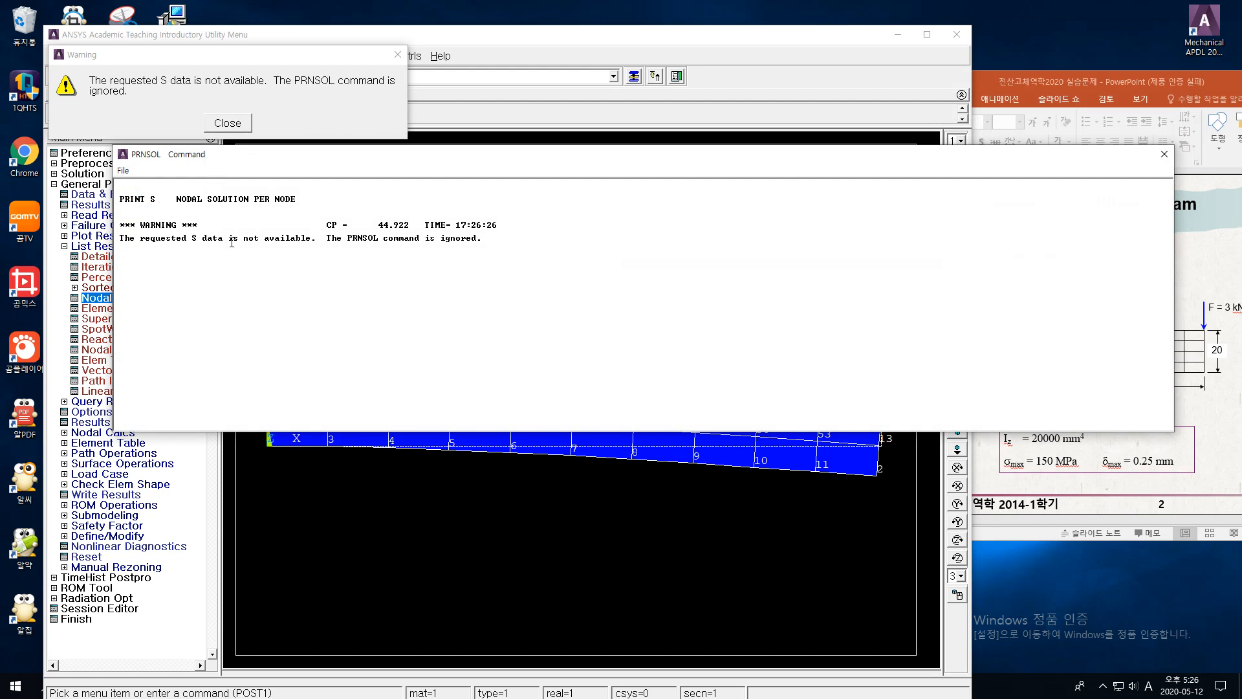
click(228, 123)
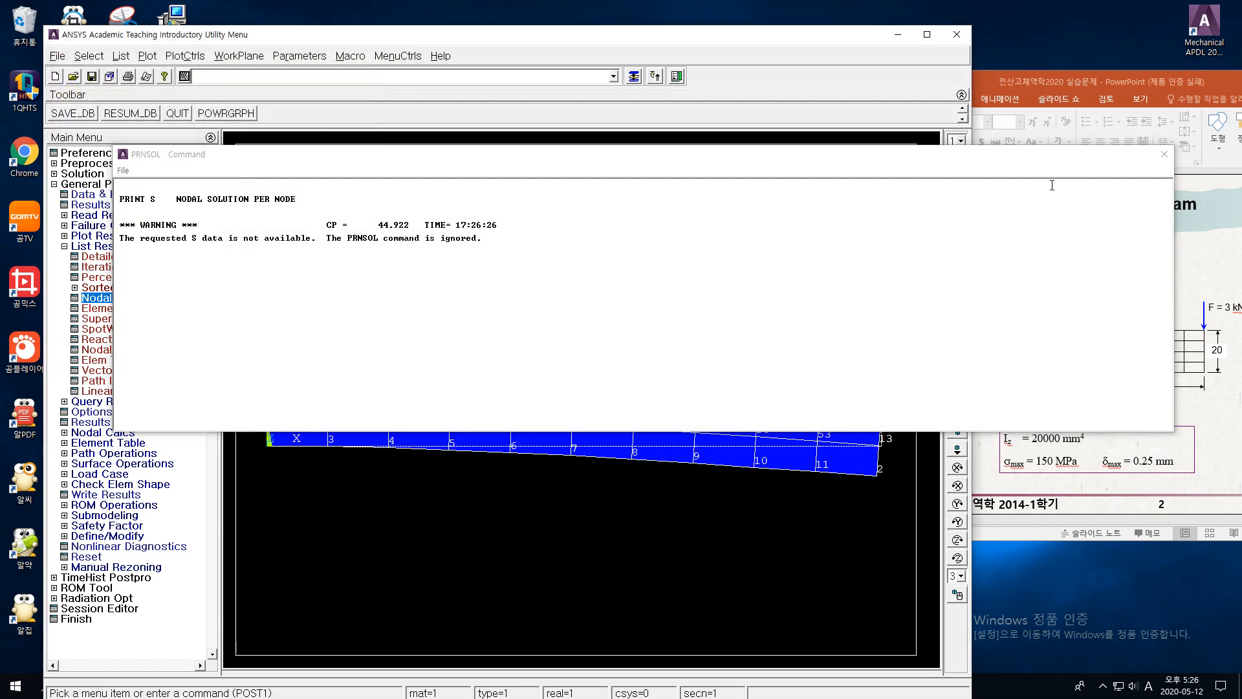
click(1165, 154)
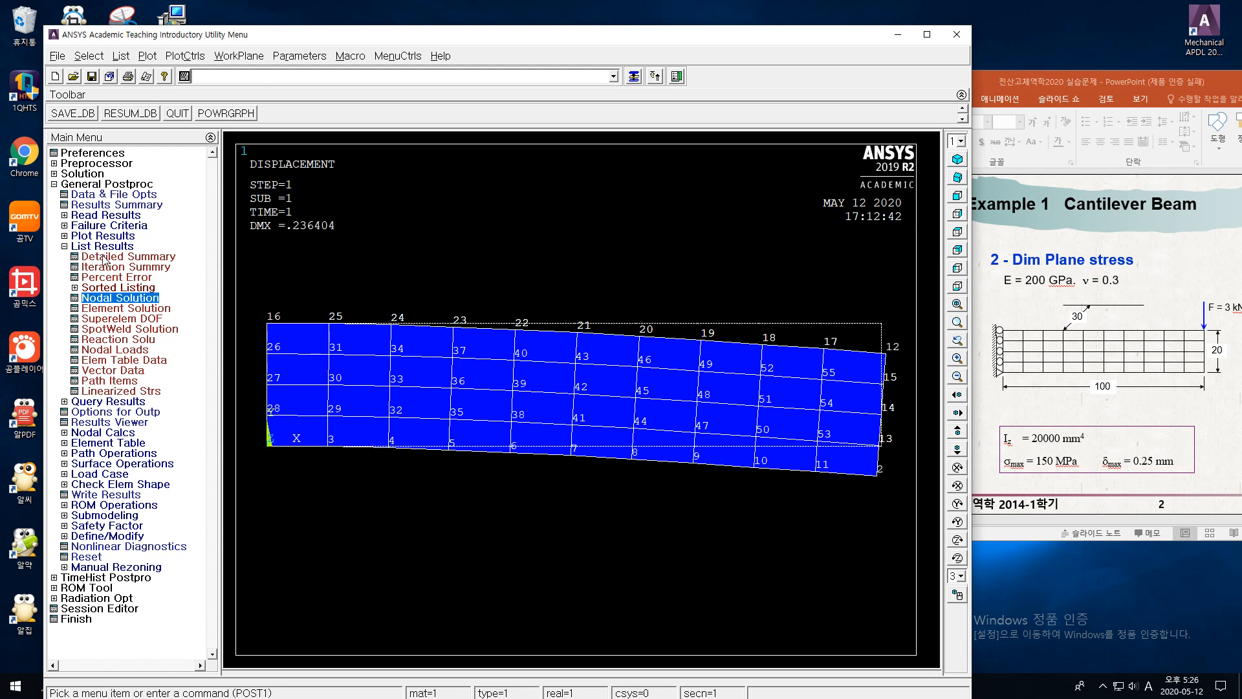
- Check the results summary of data sets, and try to list all items of the nodal loads
click(124, 205)
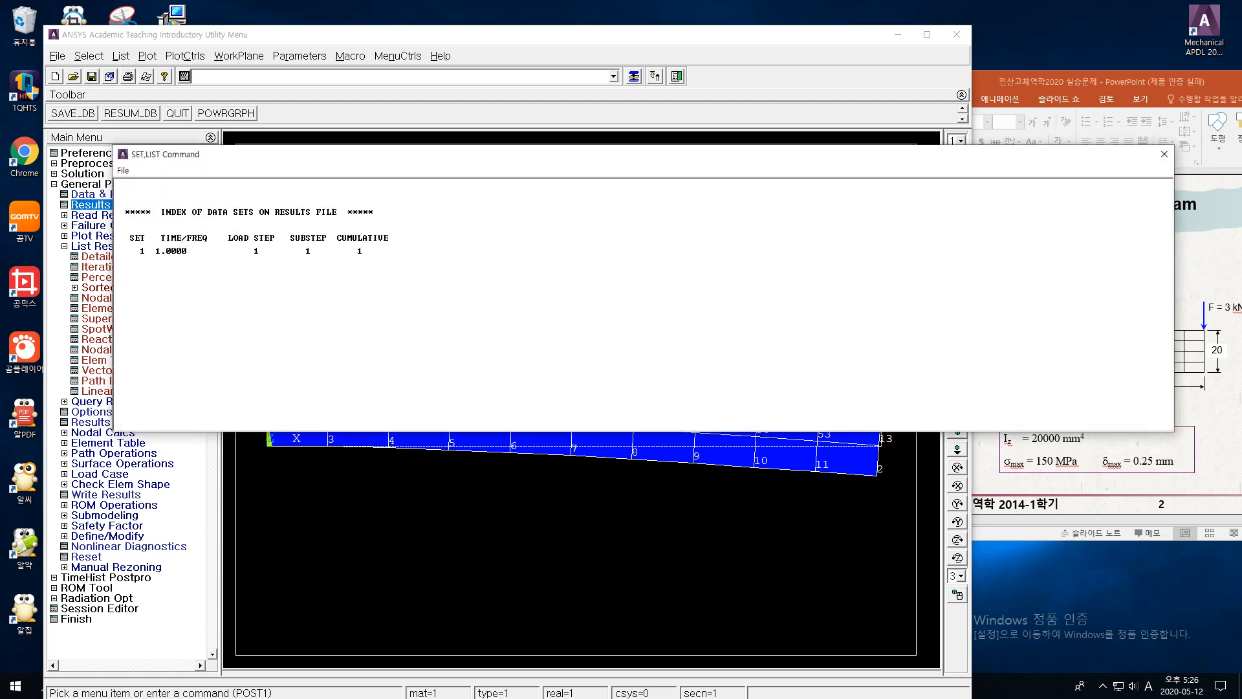
click(1165, 154)
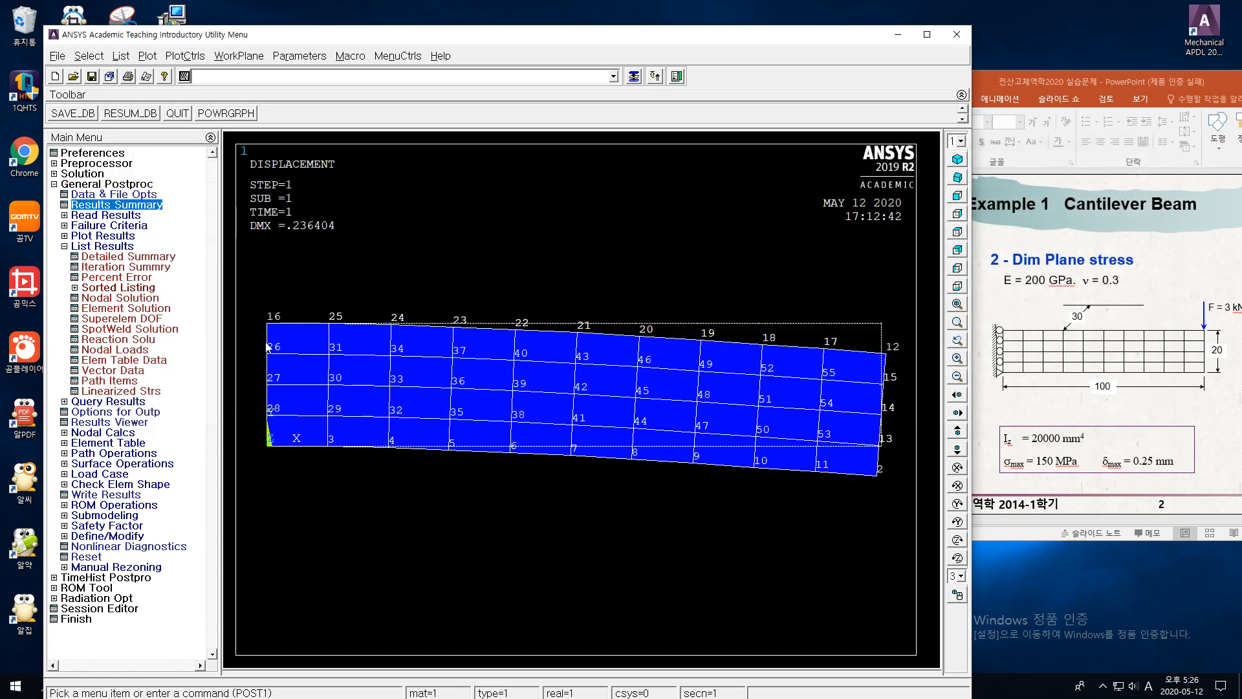
click(135, 351)
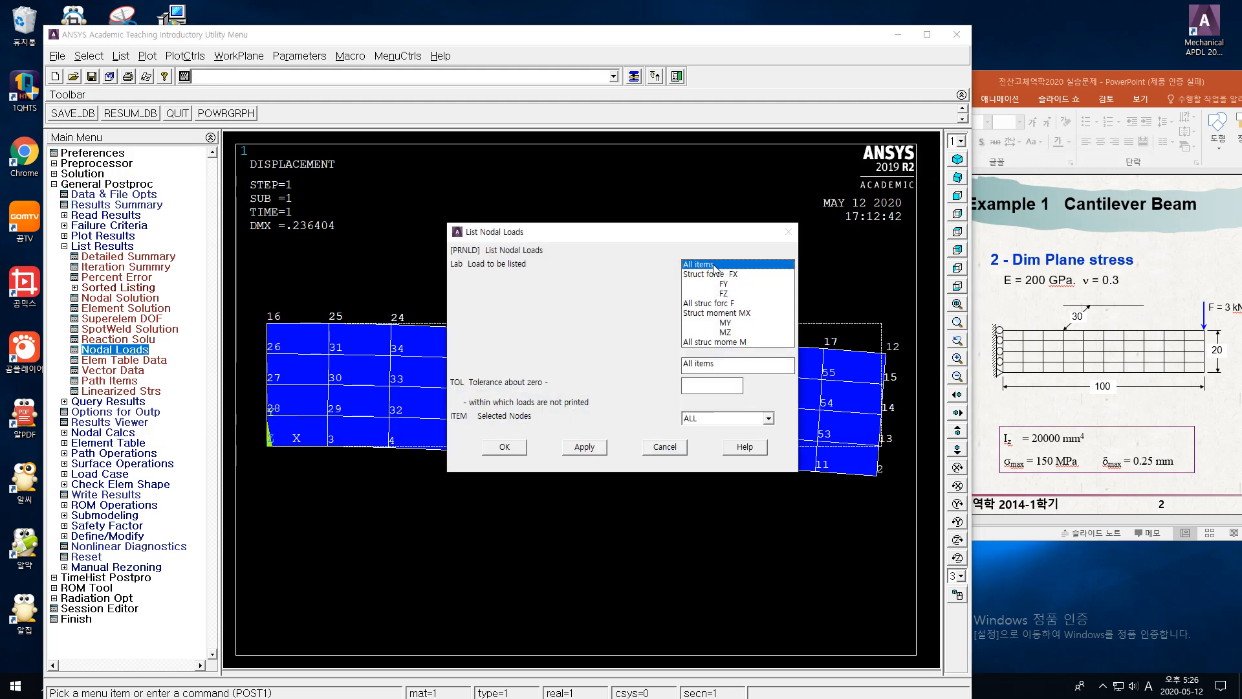
click(504, 449)
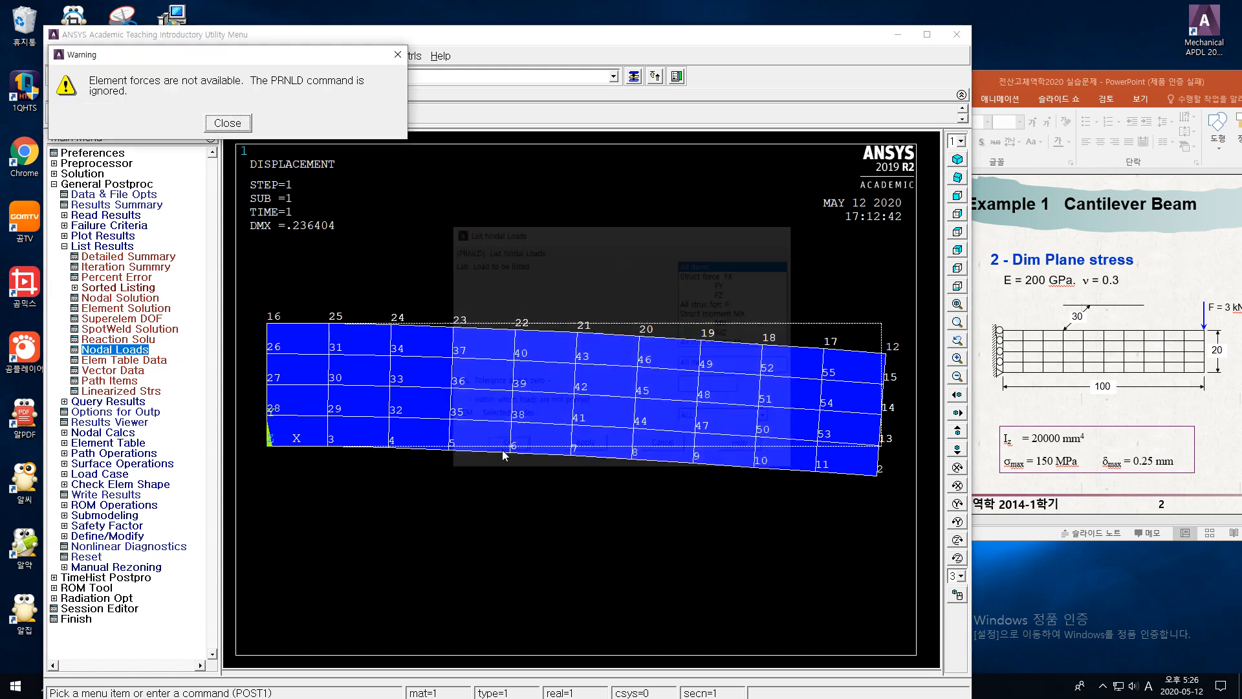
click(228, 123)
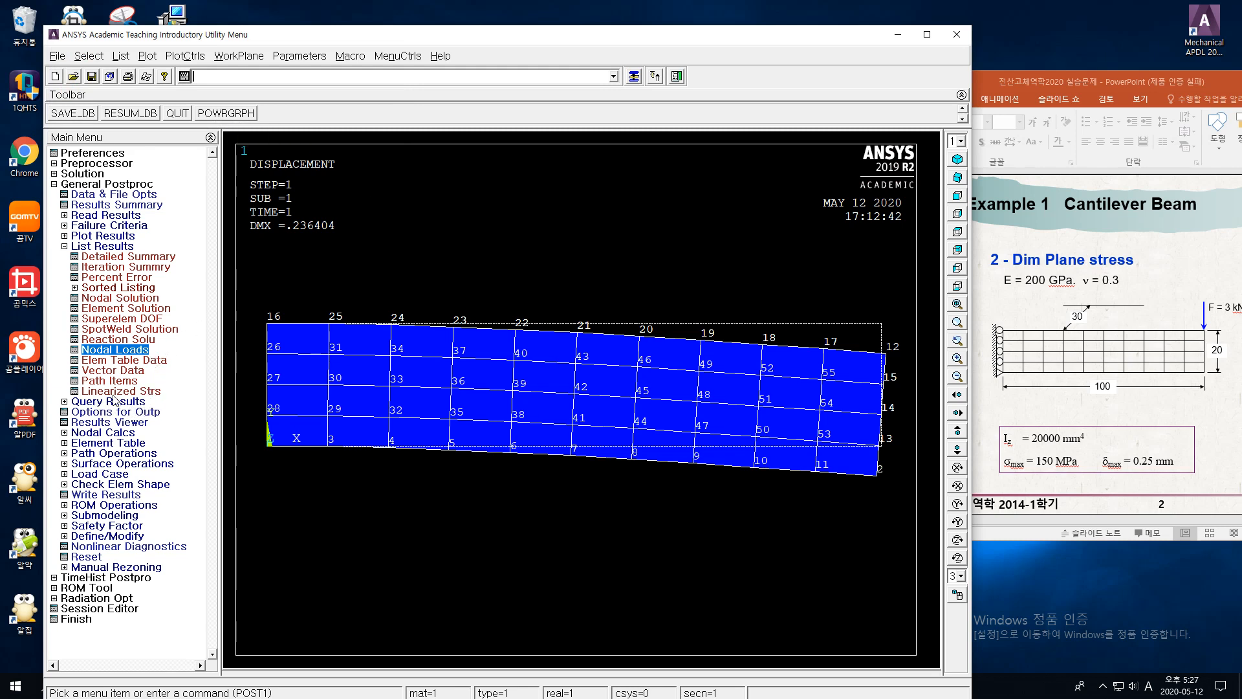
- Set the preferences for GUI filtering to the Structural discipline
click(90, 156)
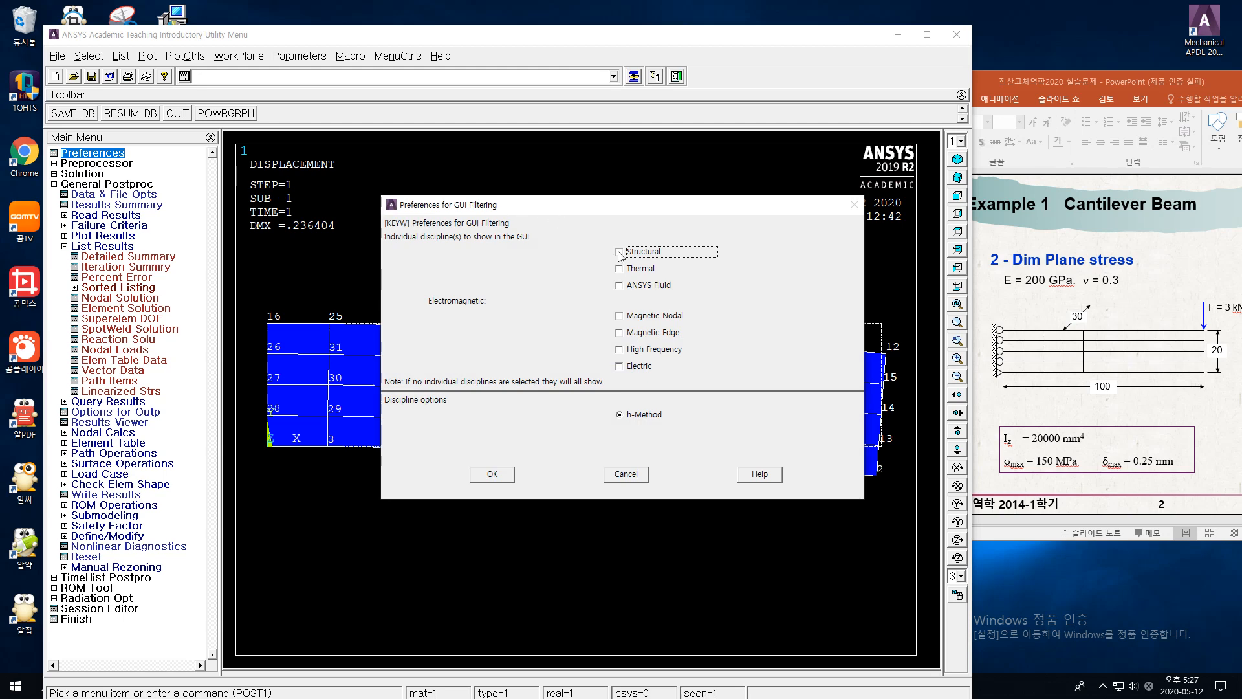
click(494, 474)
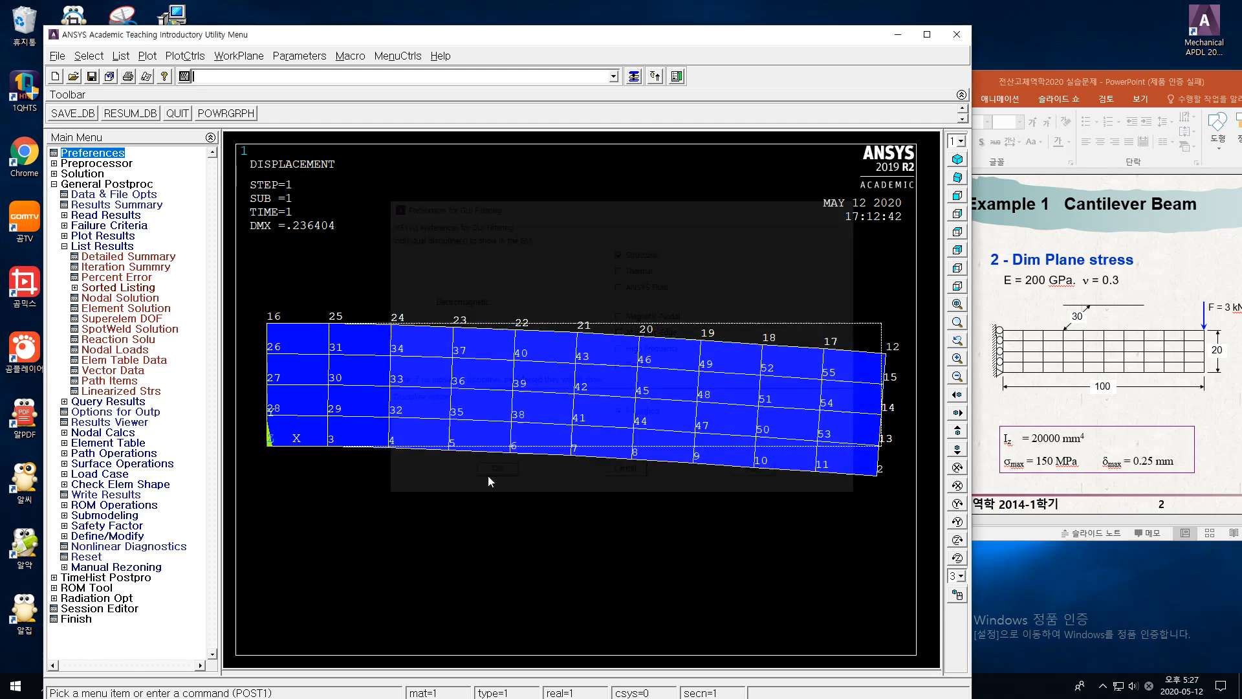
- Check the PLANE182 element type options, including the element formulation choices, and close them without changes
click(103, 164)
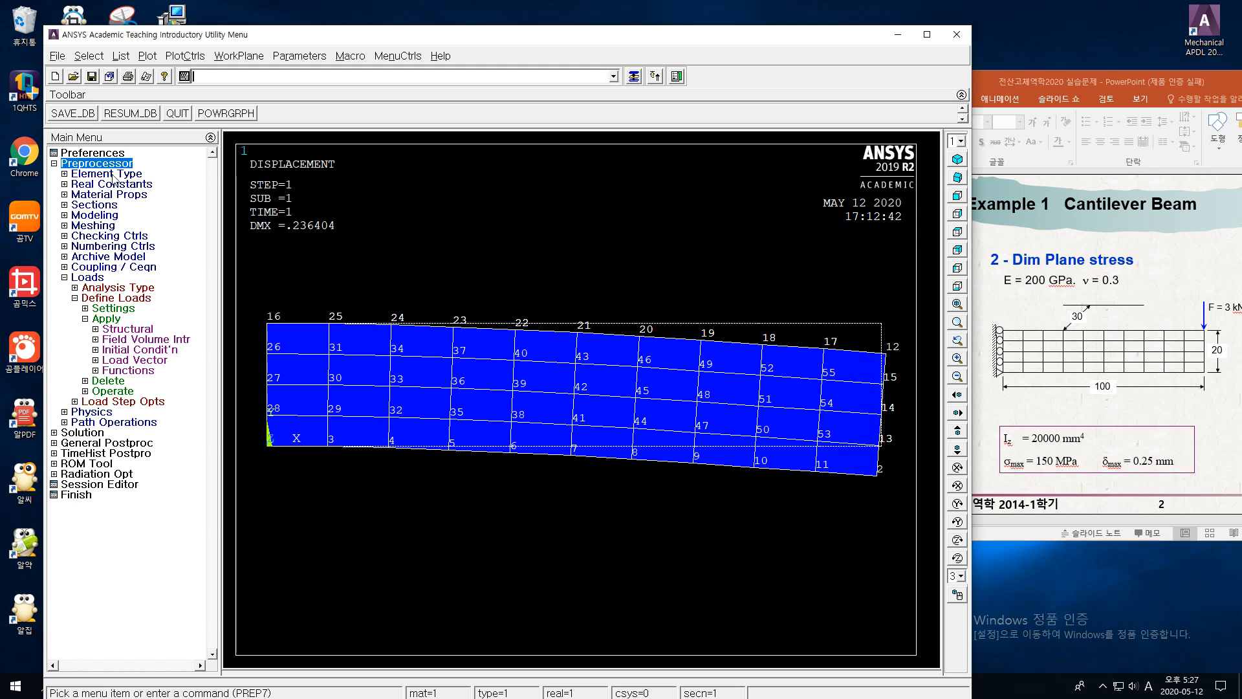
click(112, 175)
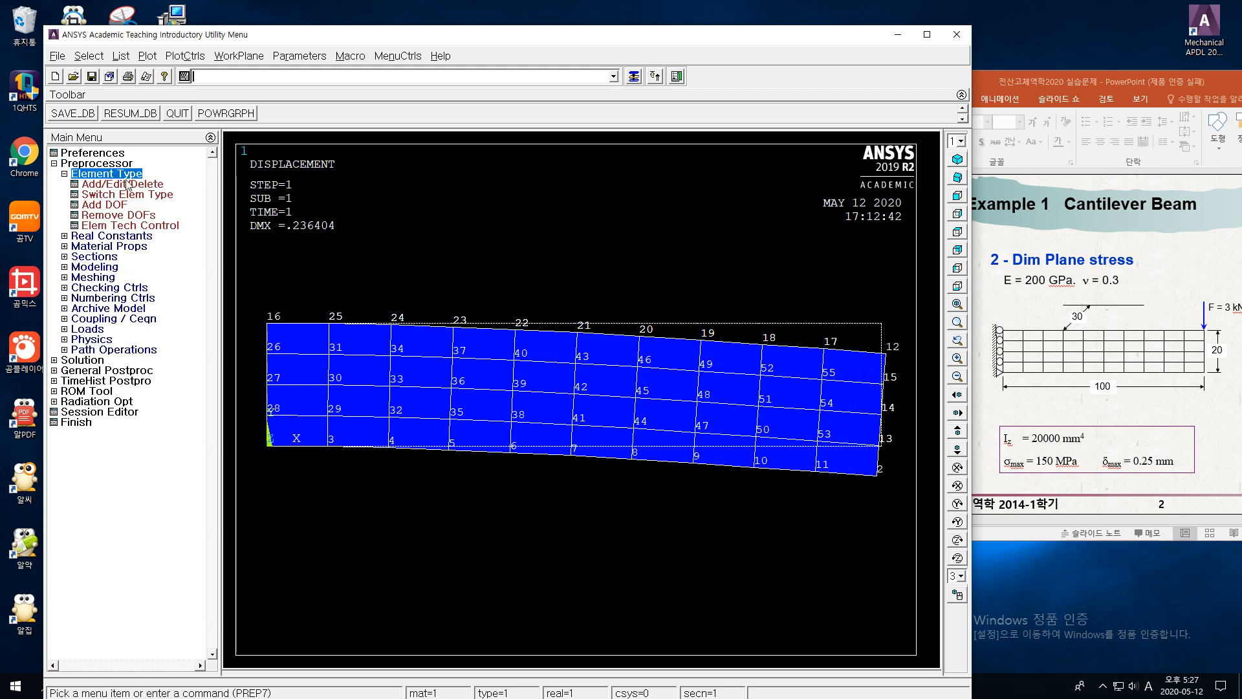
click(140, 186)
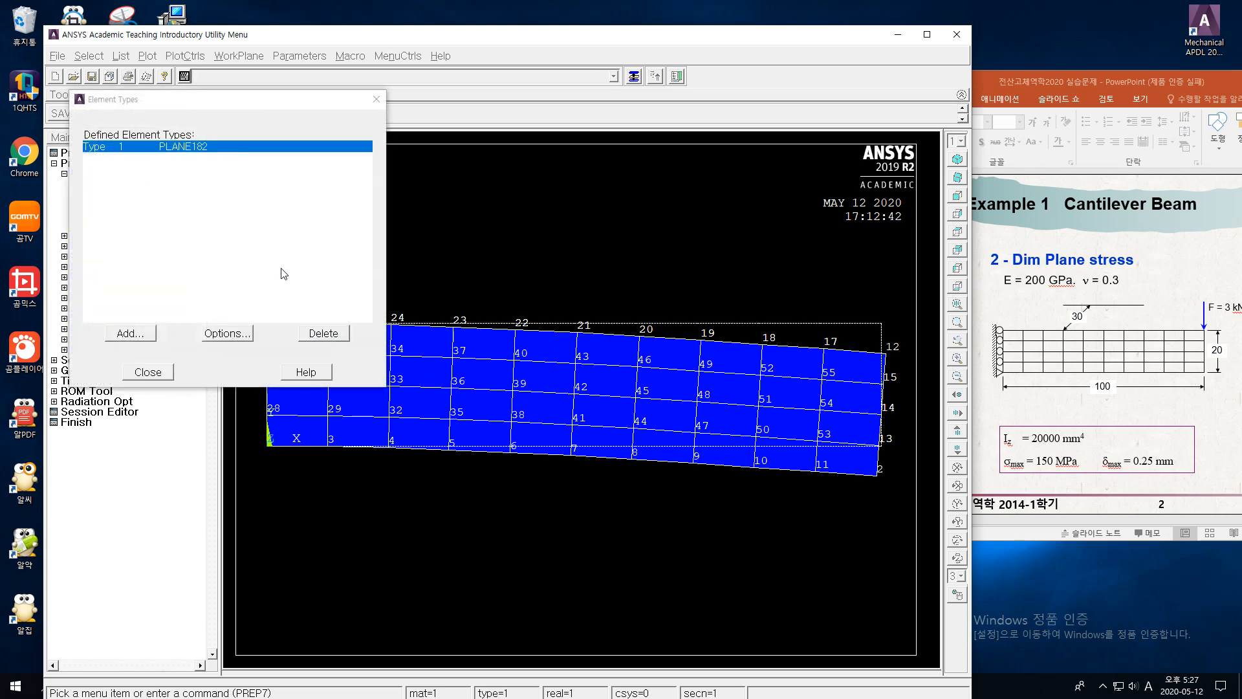
click(228, 333)
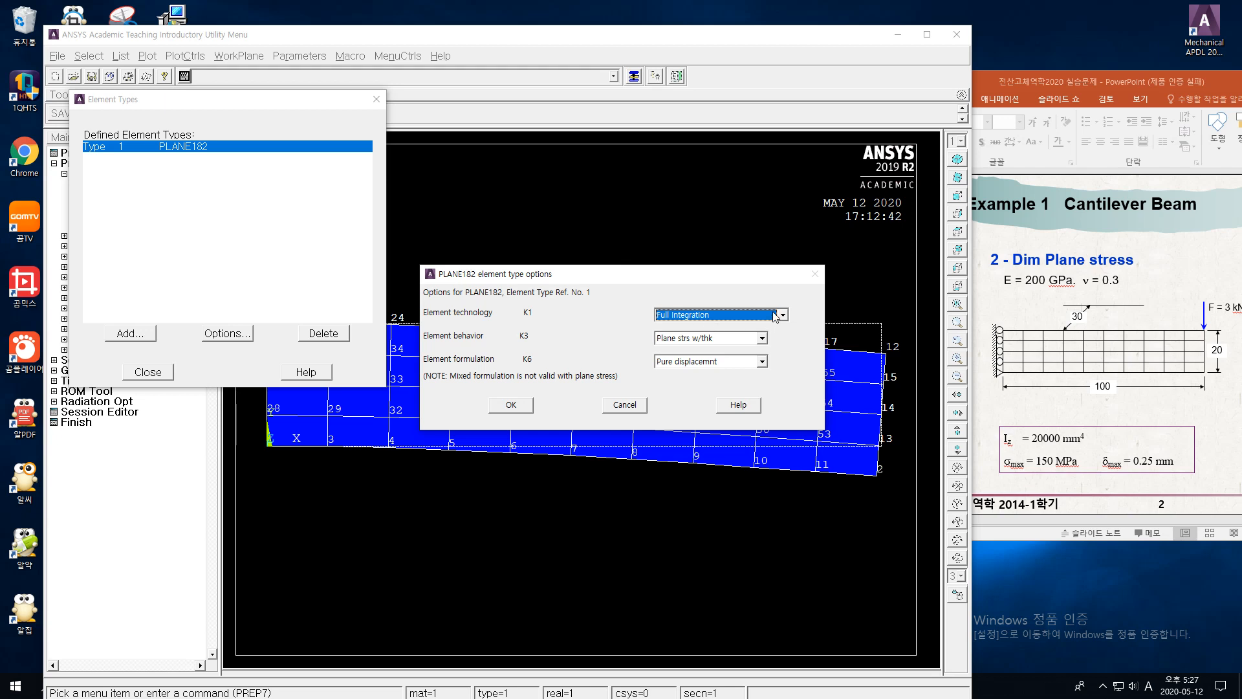
click(762, 362)
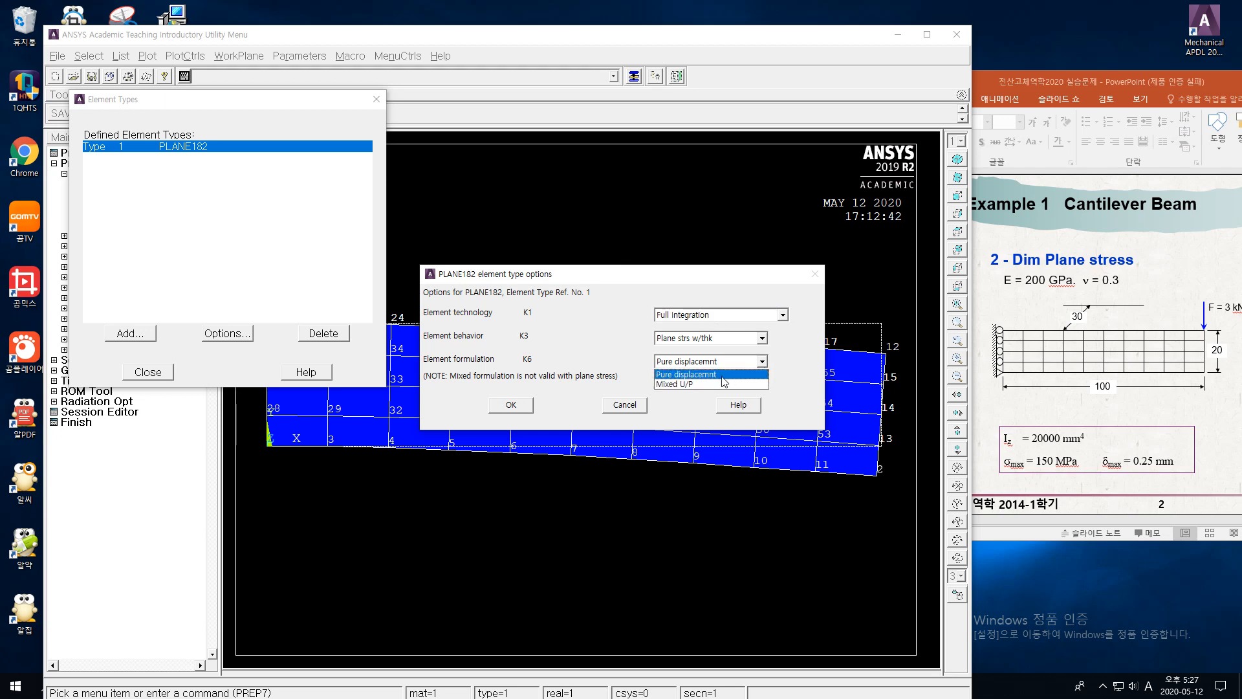
click(805, 359)
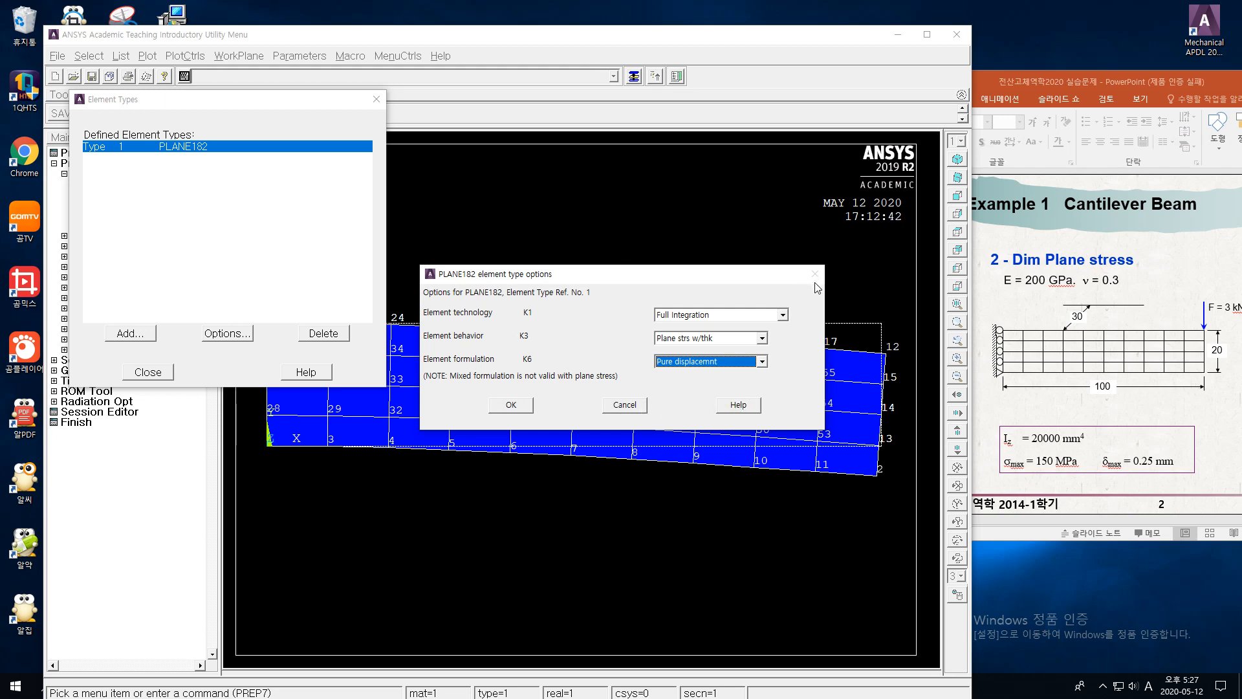
click(625, 409)
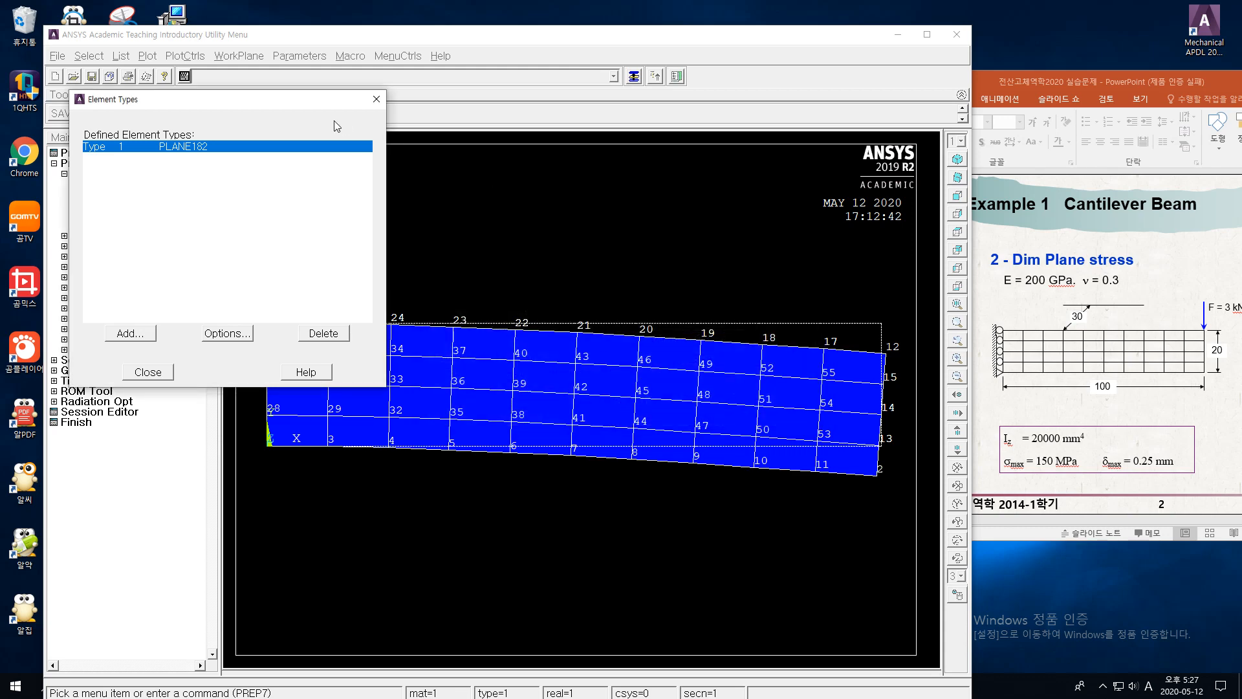
click(376, 99)
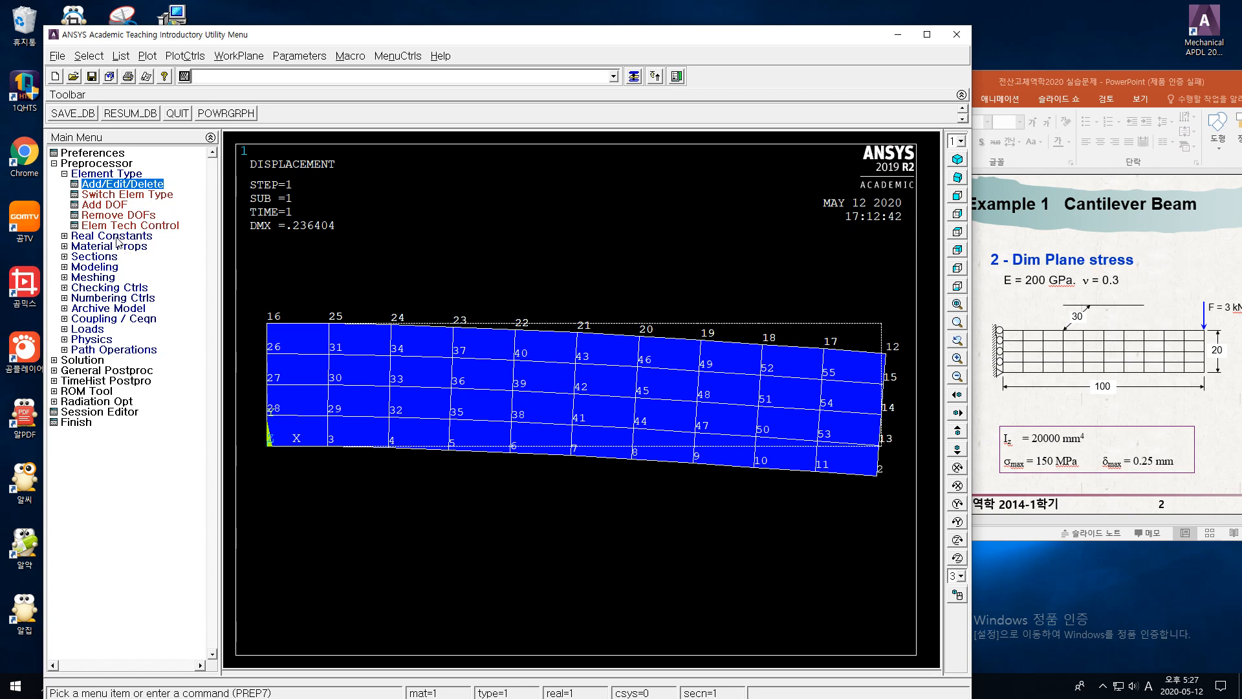
- Retry listing the X-Component of stress from the element solution, and close the listing and its warning
click(95, 371)
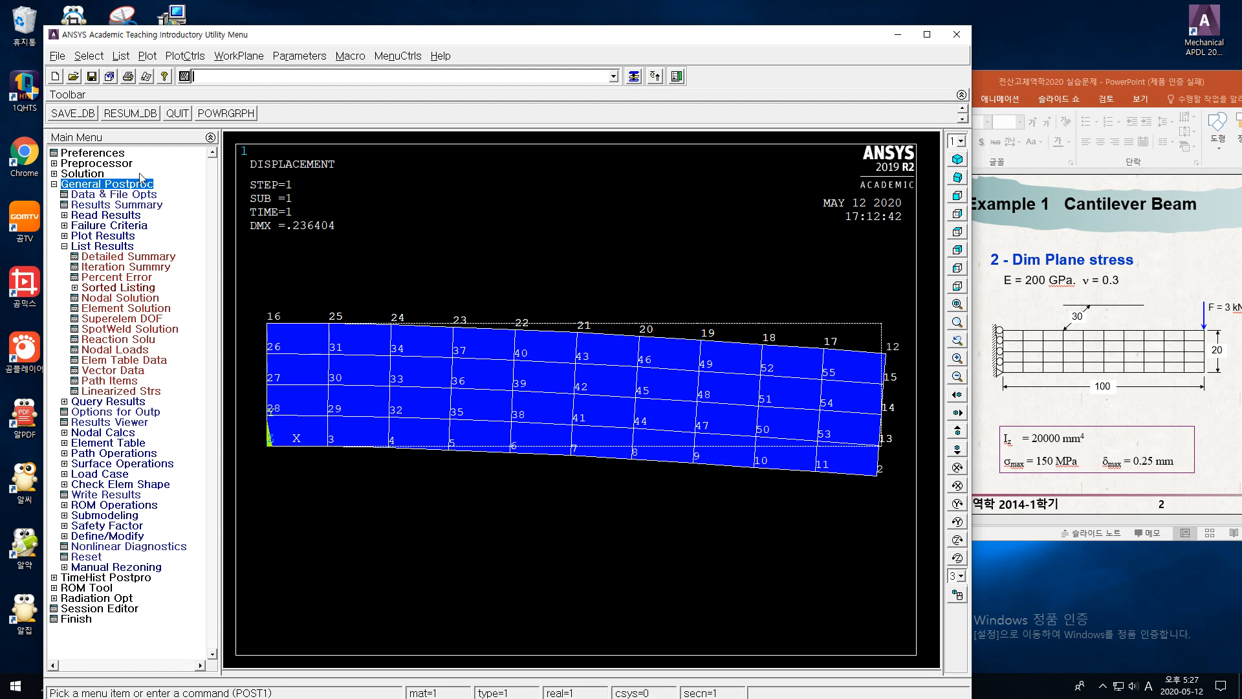
click(126, 246)
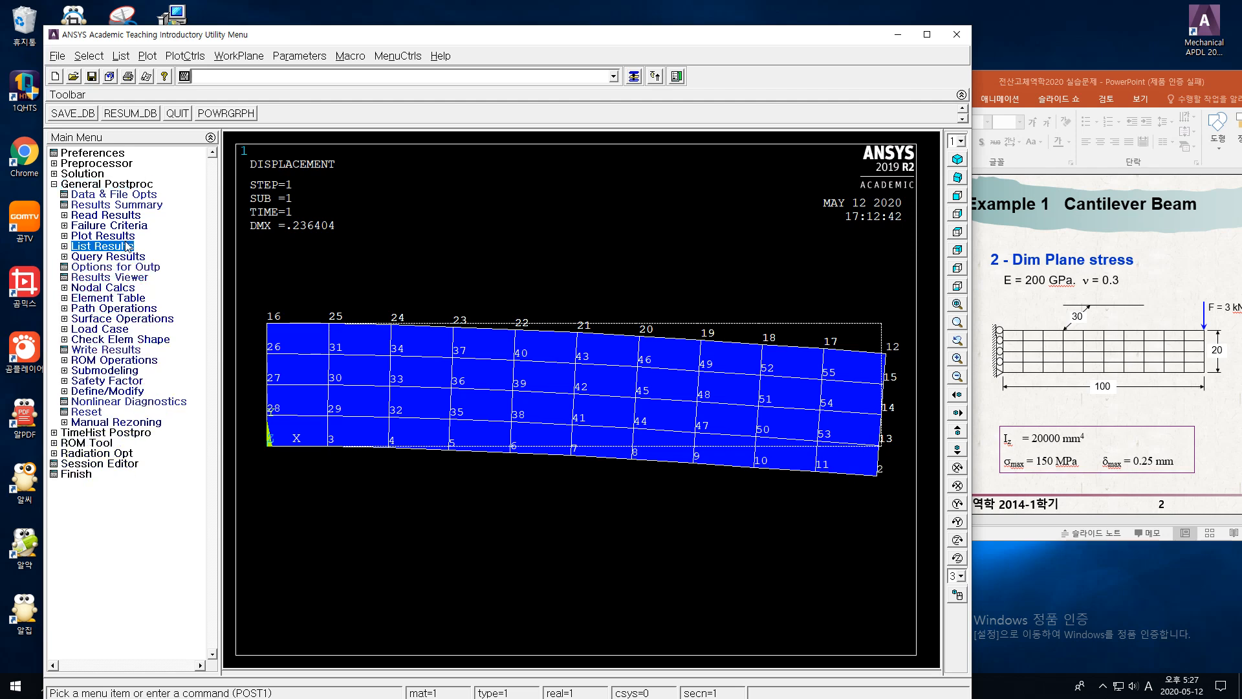
click(127, 247)
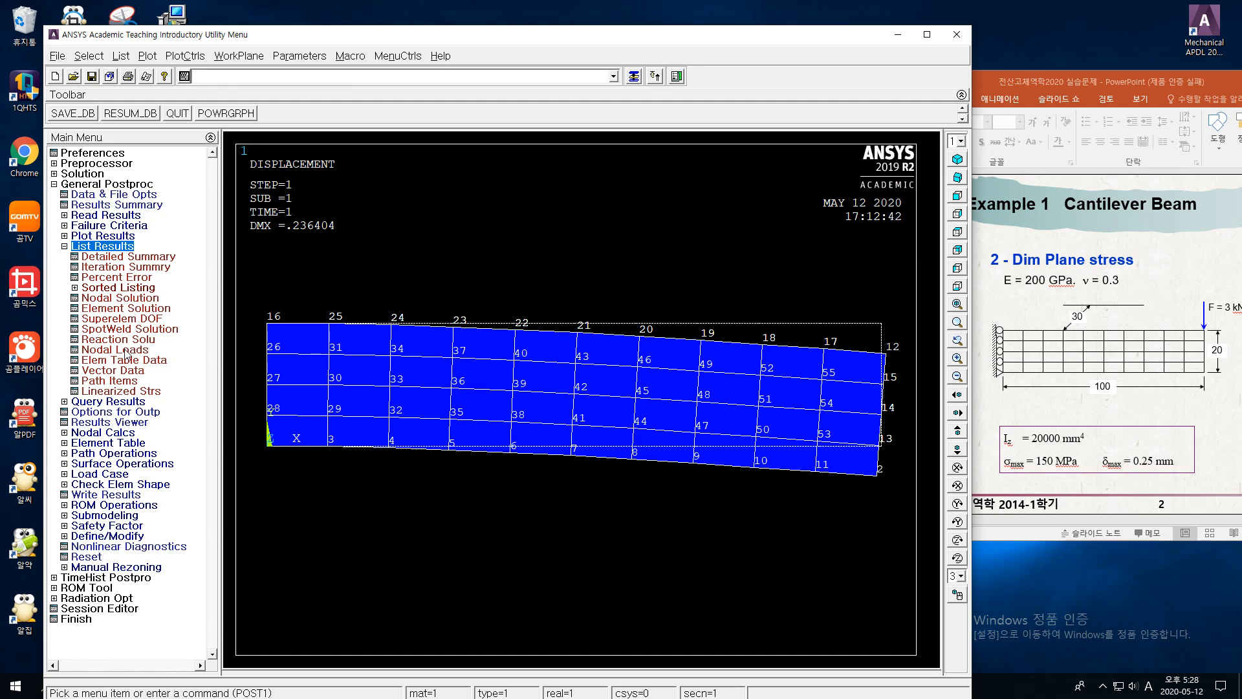
click(127, 309)
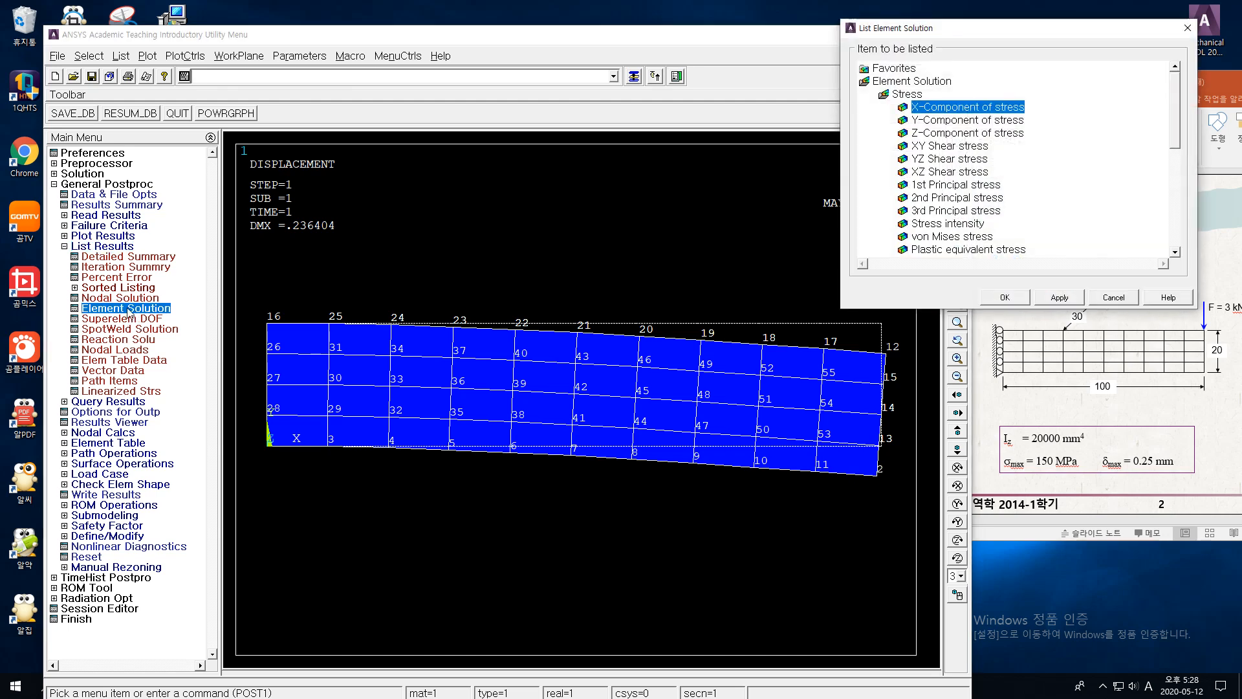
click(1005, 299)
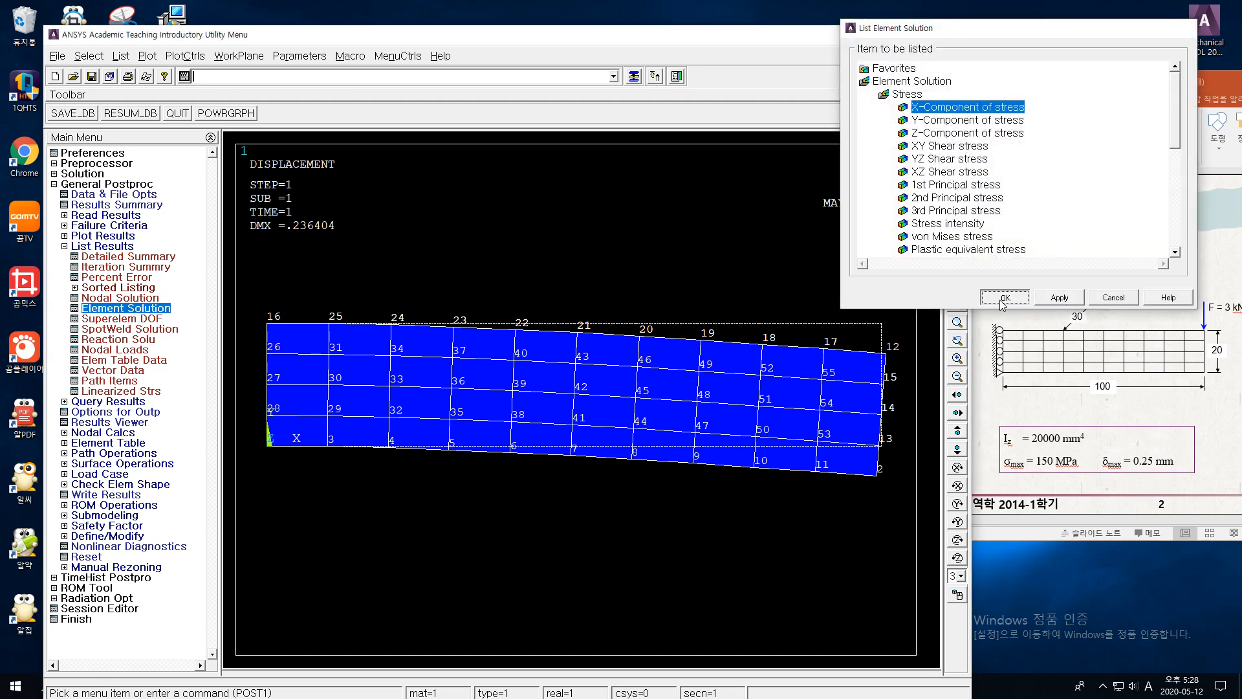
click(1165, 154)
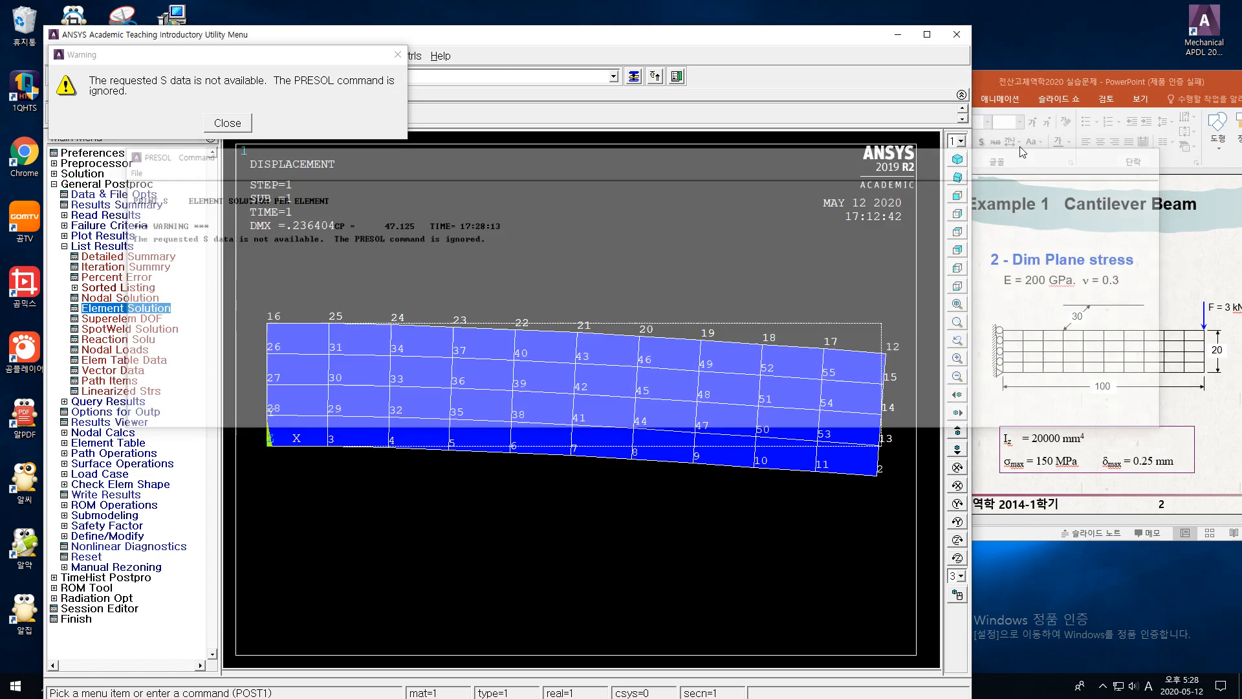
click(217, 124)
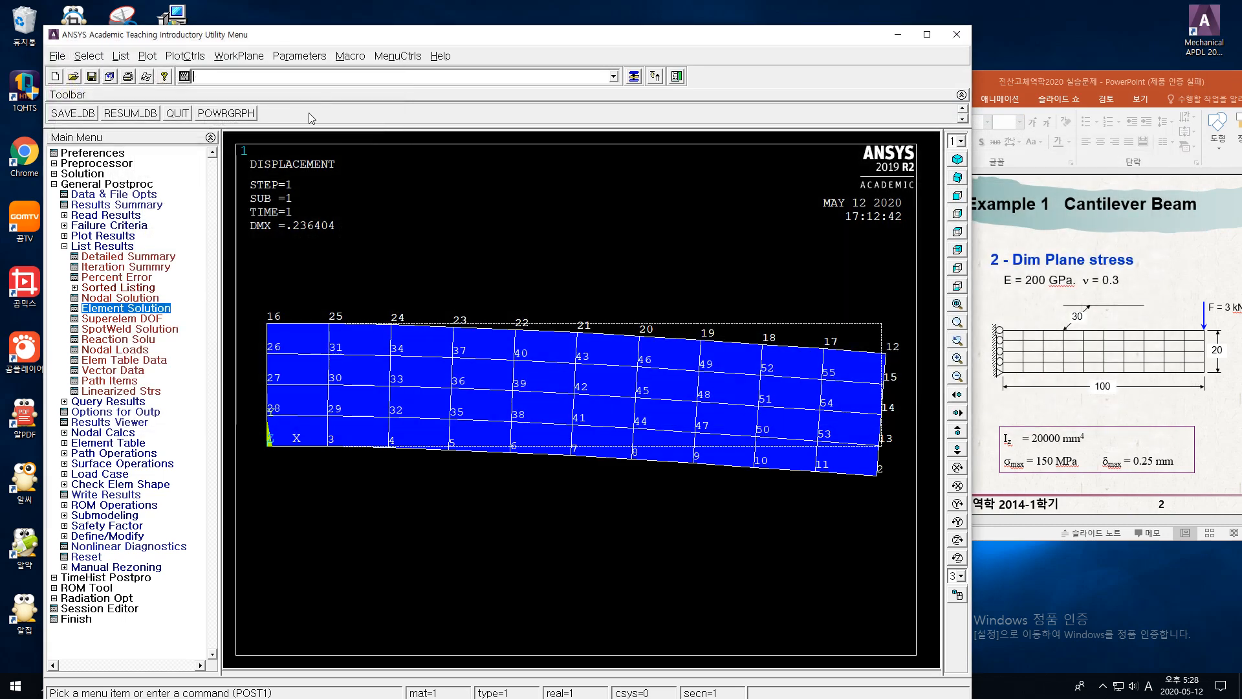
- Retry listing the 1st Principal stress from the nodal solution, and close the warning and the listing
click(154, 289)
click(120, 339)
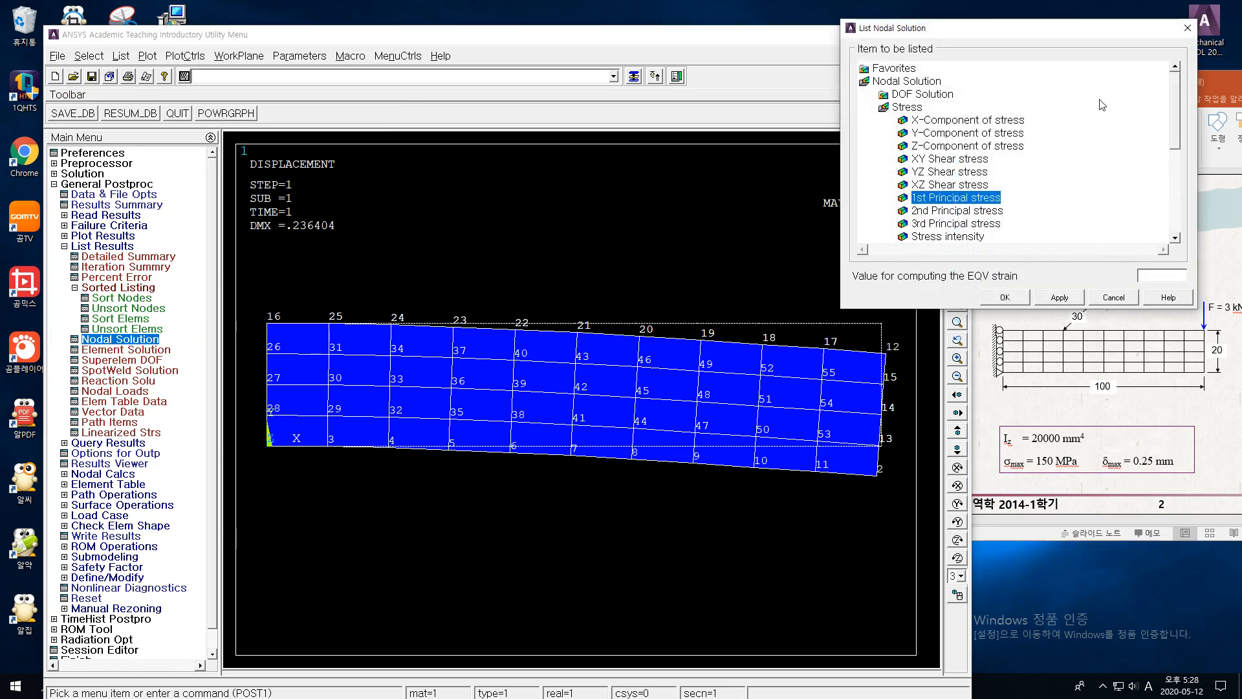
scroll(1181, 132, down, 3)
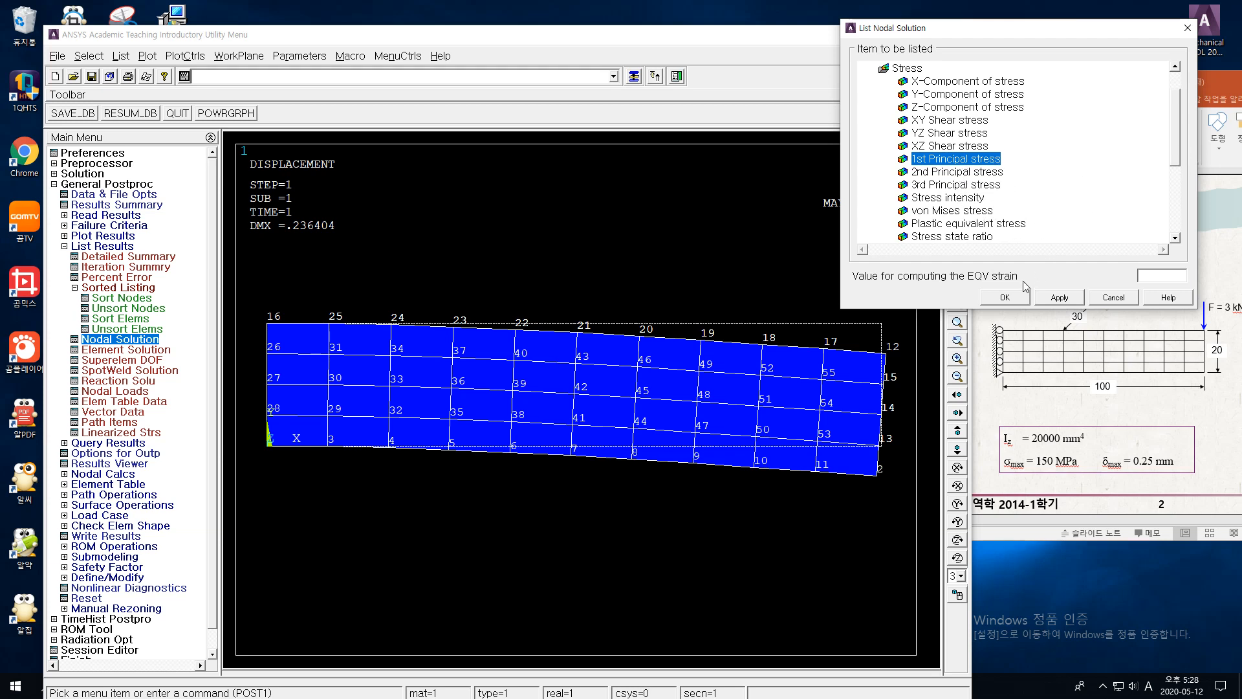
click(1008, 297)
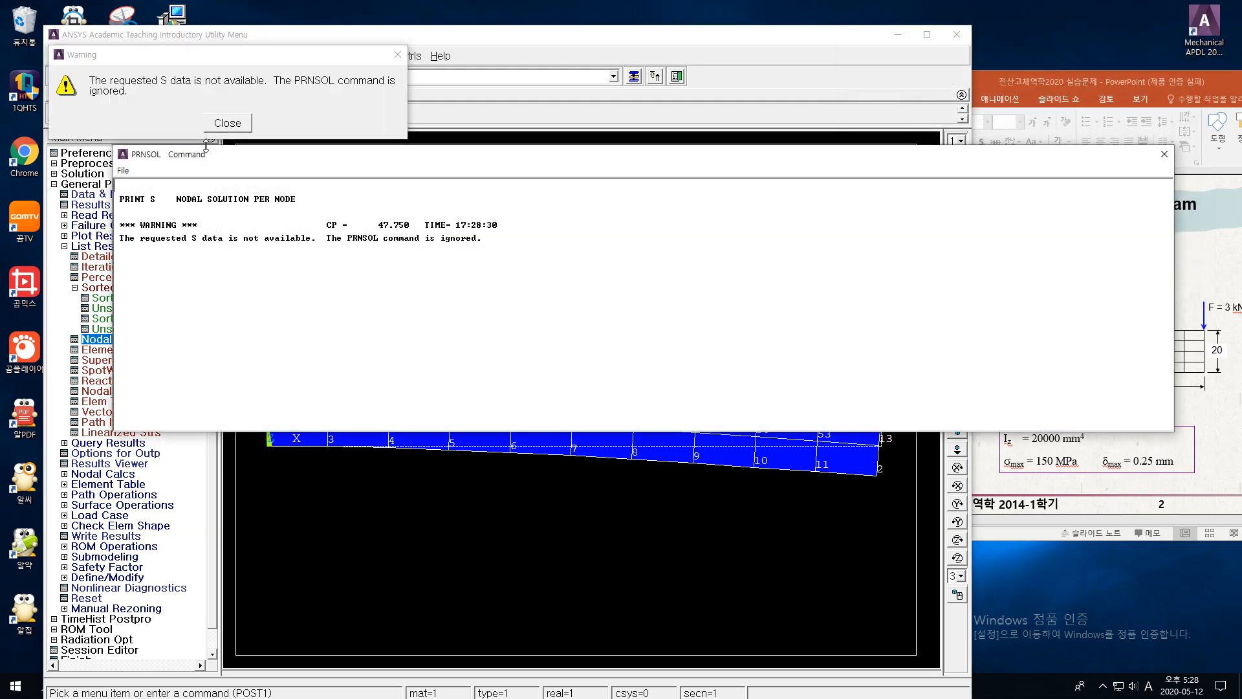
click(235, 125)
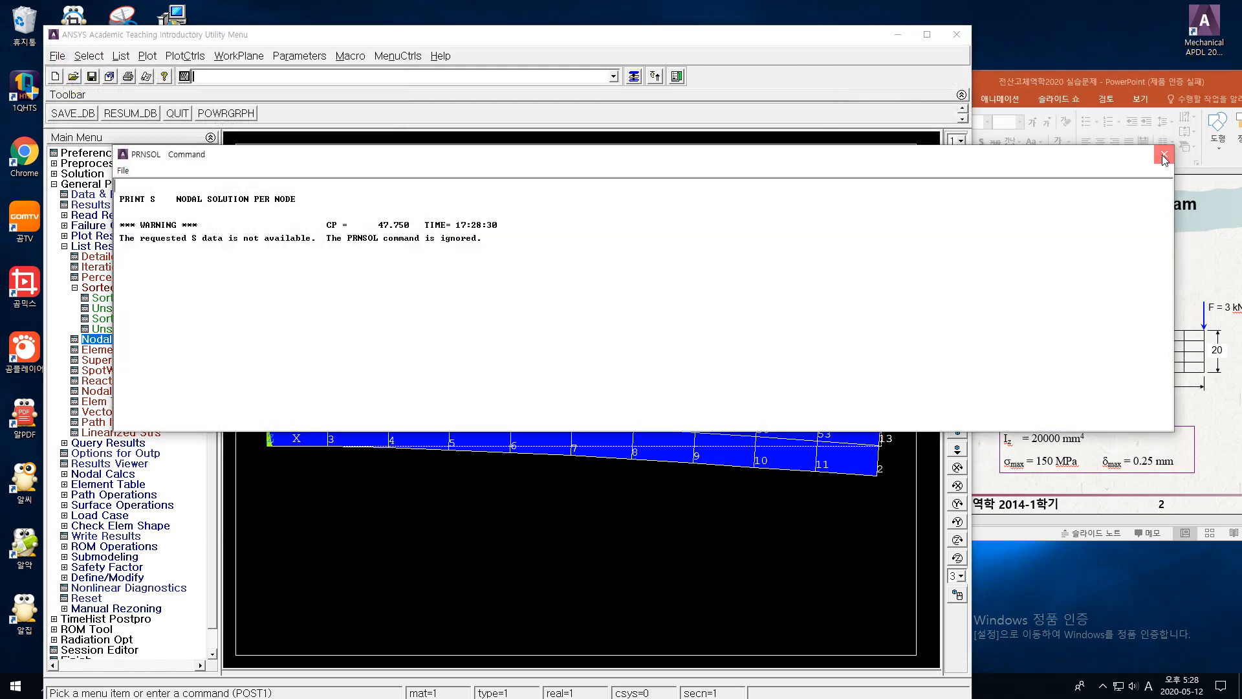
click(1164, 156)
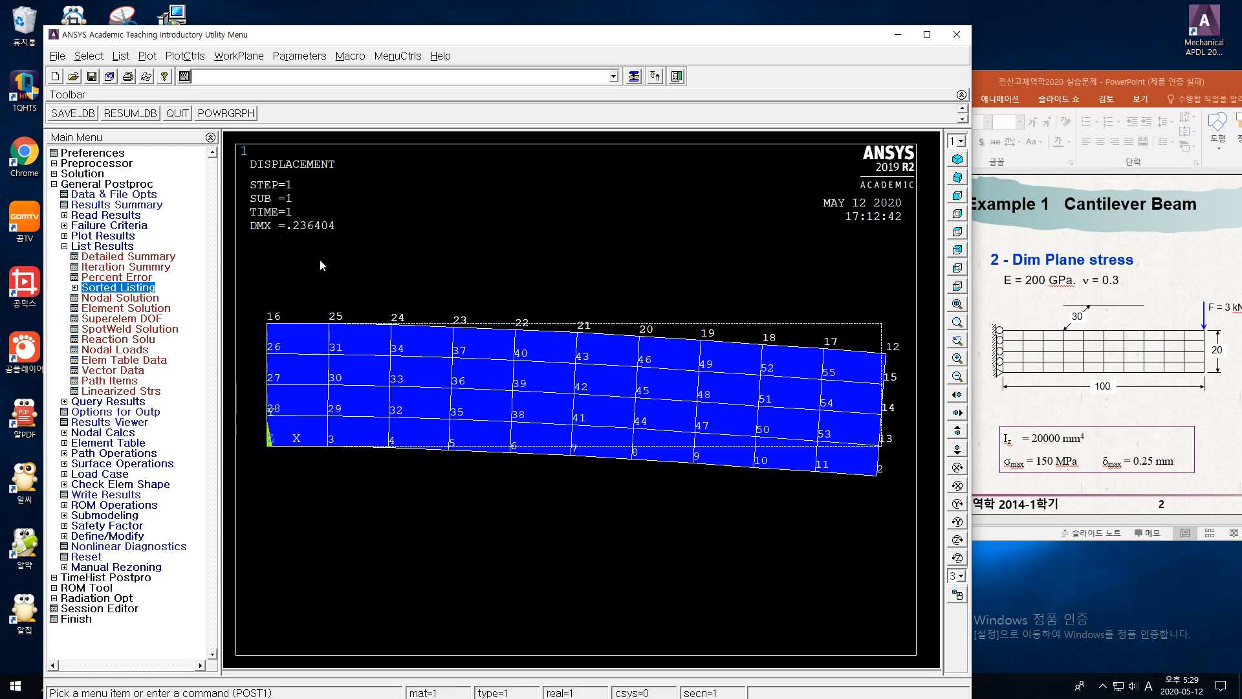
- Try to plot the nodal solution contour of the X-Component of stress on the deformed shape only, and dismiss the warning
click(127, 235)
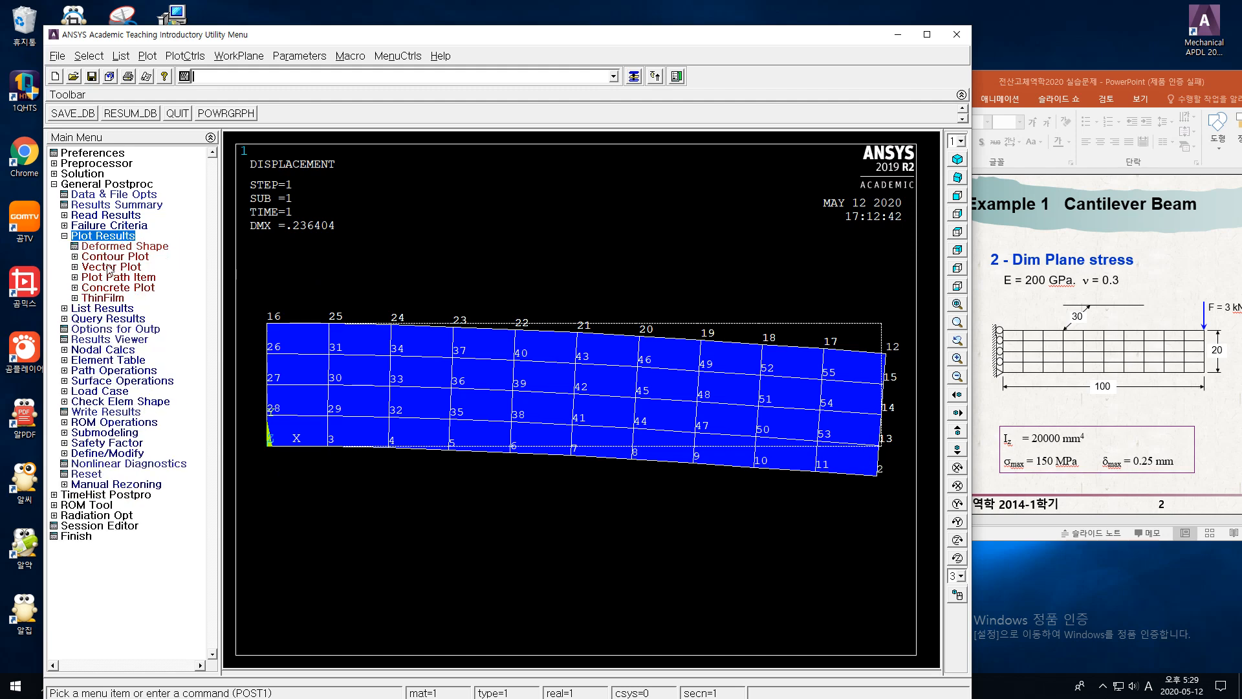
click(125, 259)
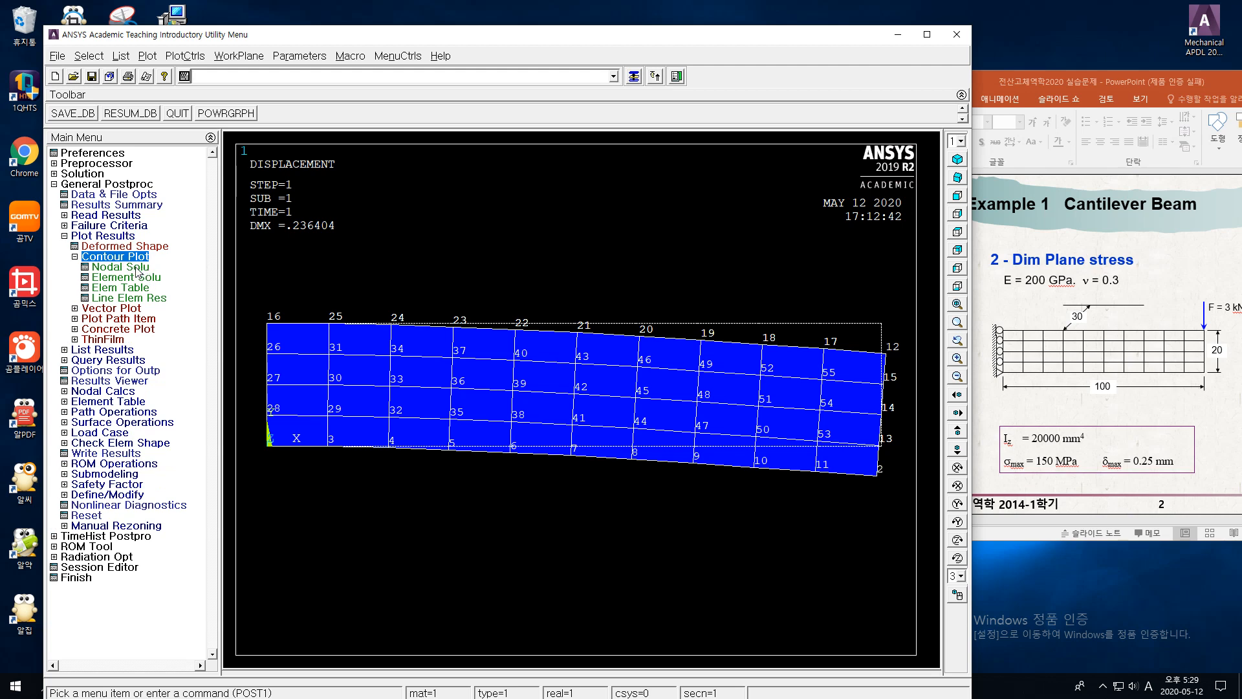
click(137, 271)
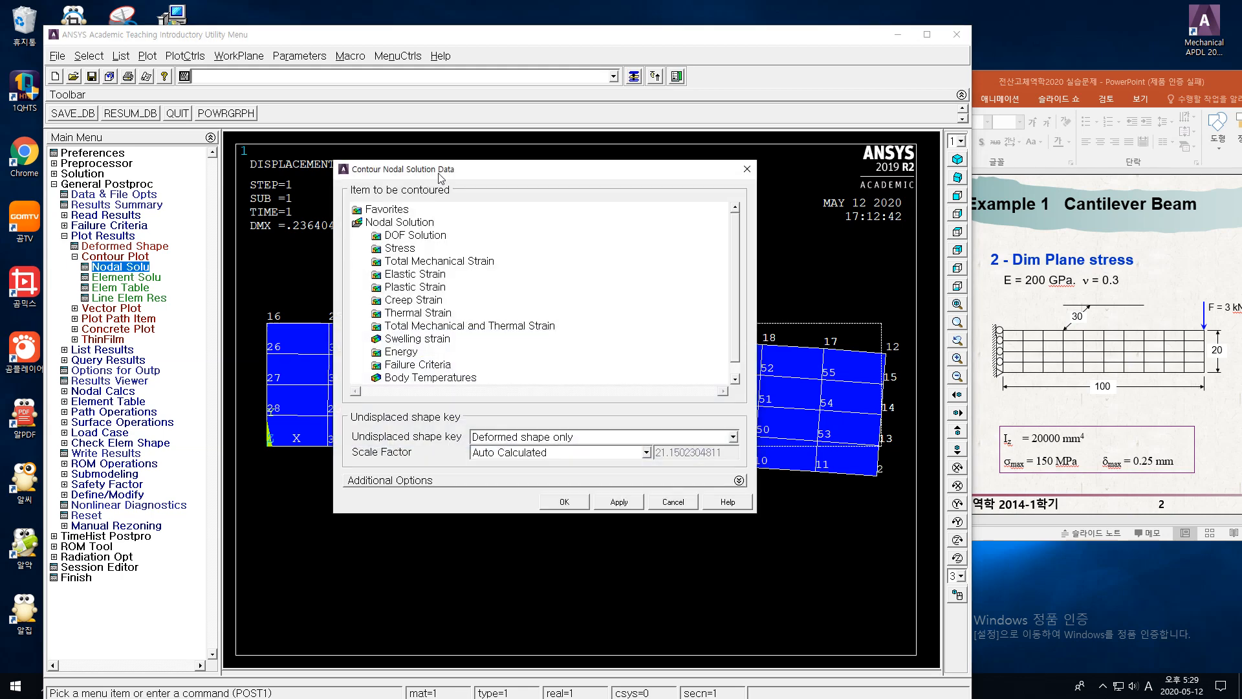
drag(491, 174, 980, 155)
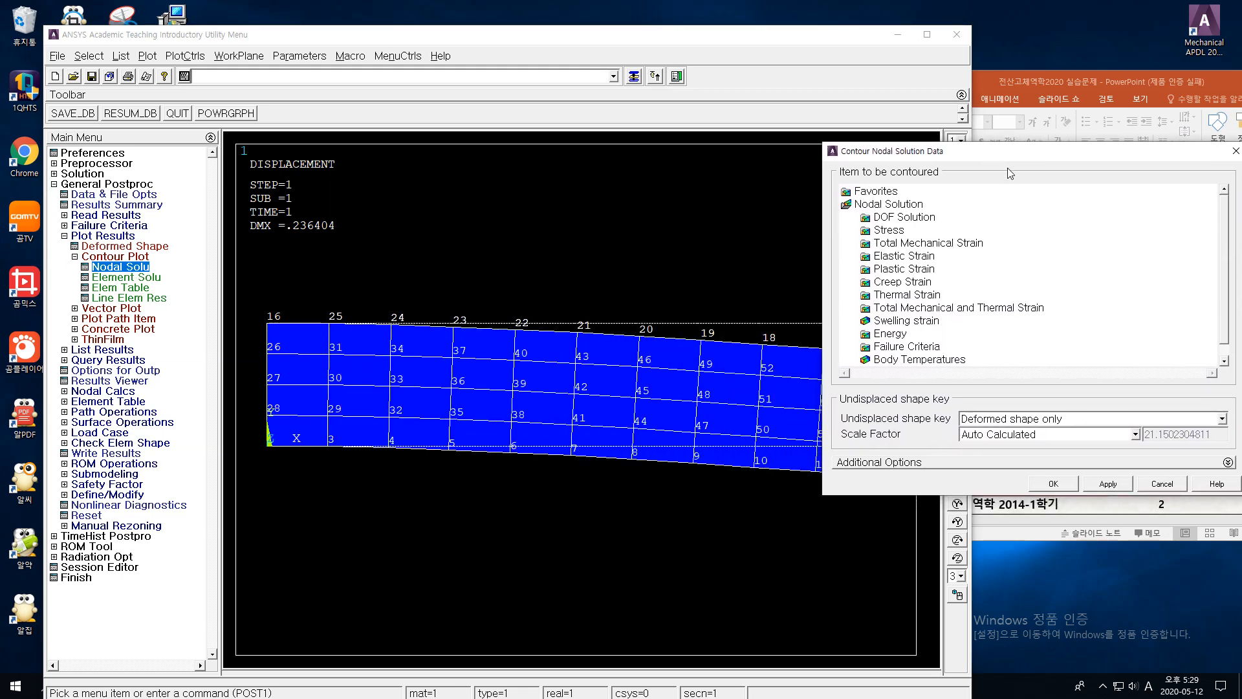
click(898, 231)
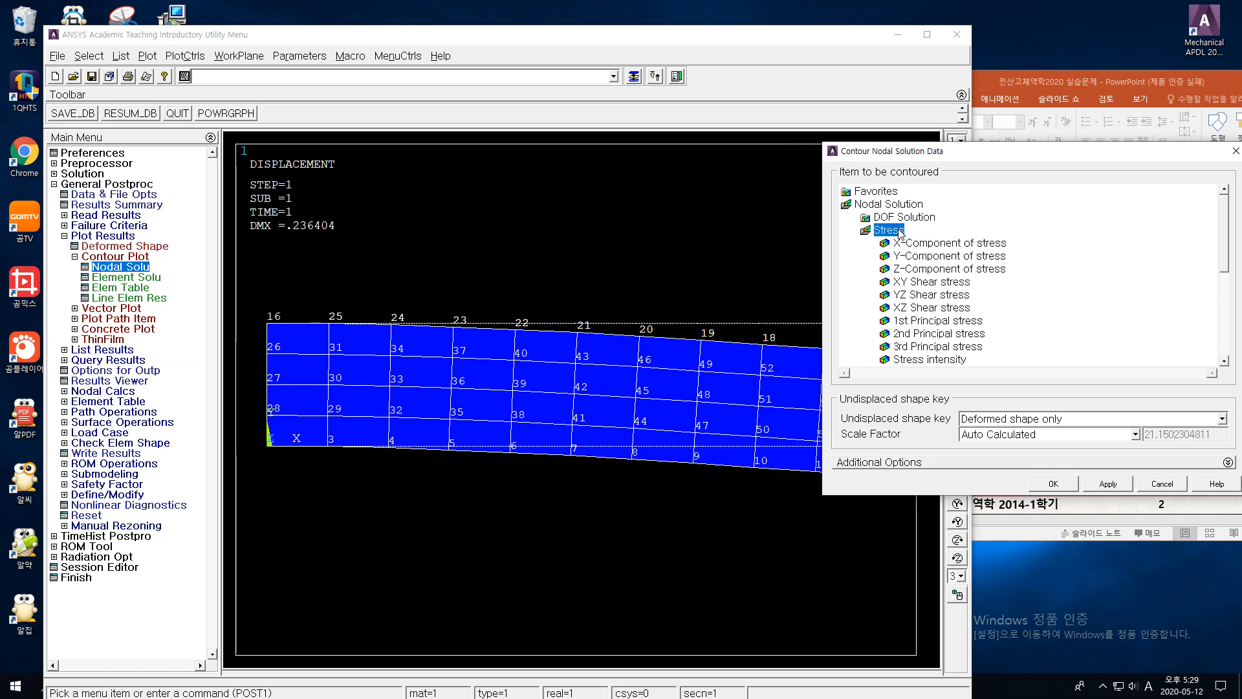
click(972, 245)
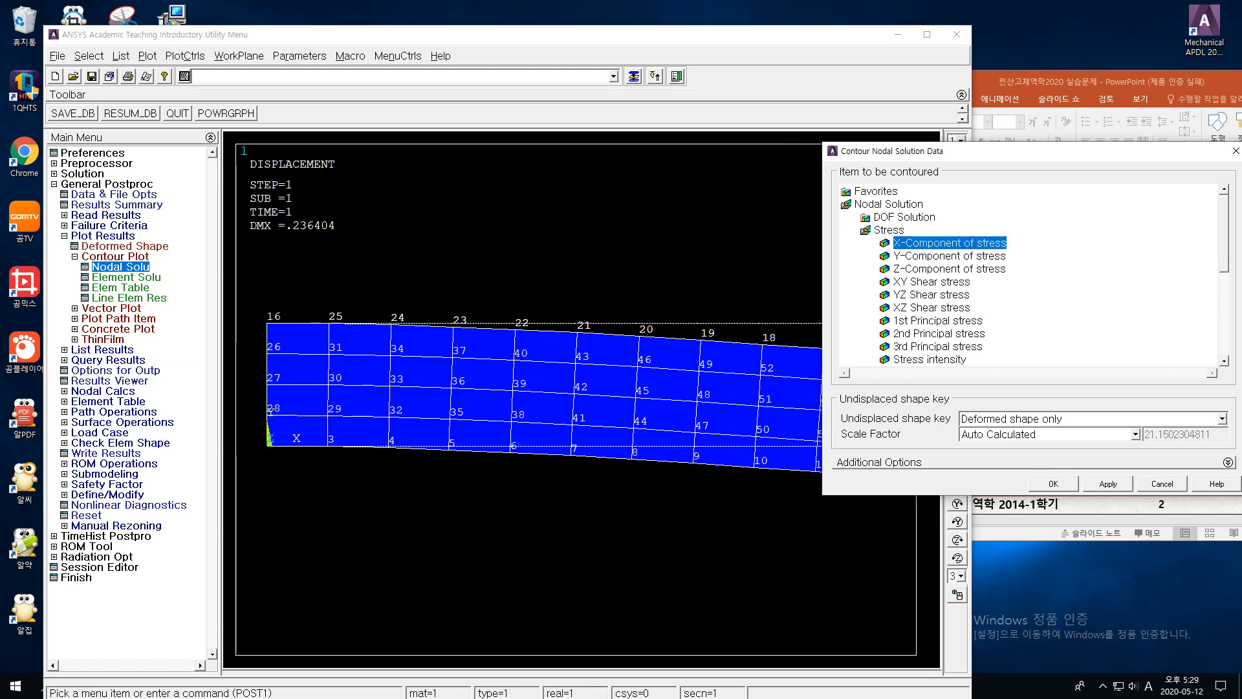
click(1061, 486)
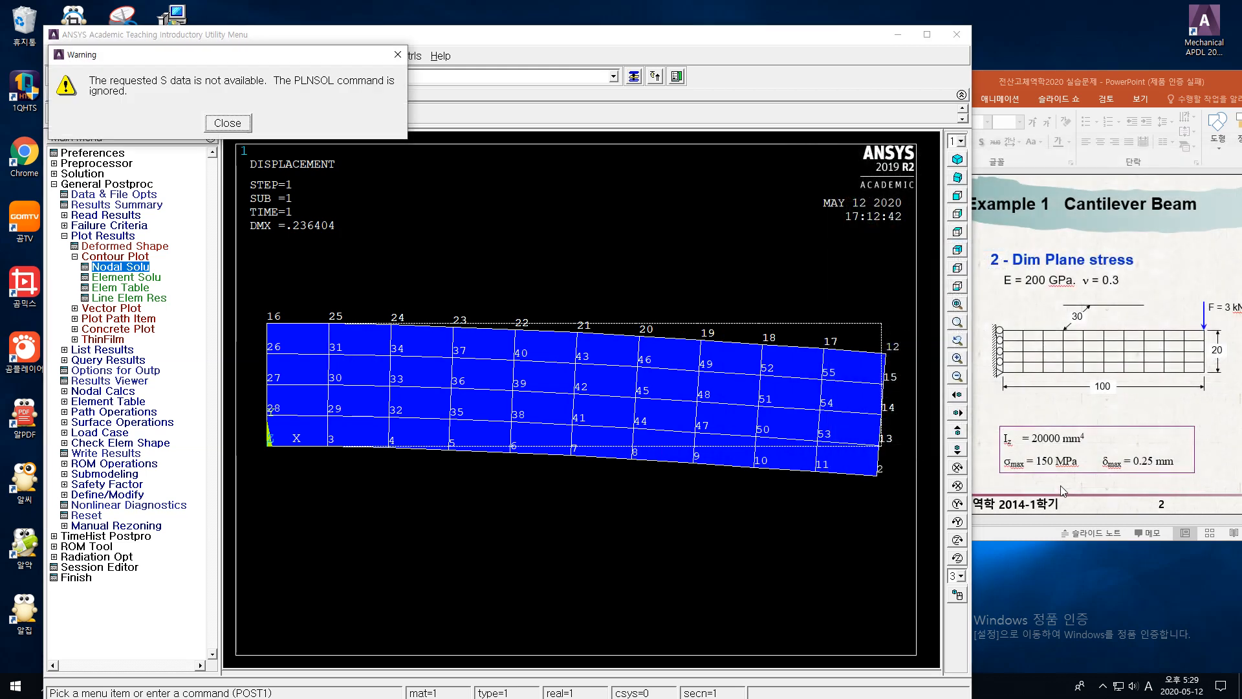
click(228, 123)
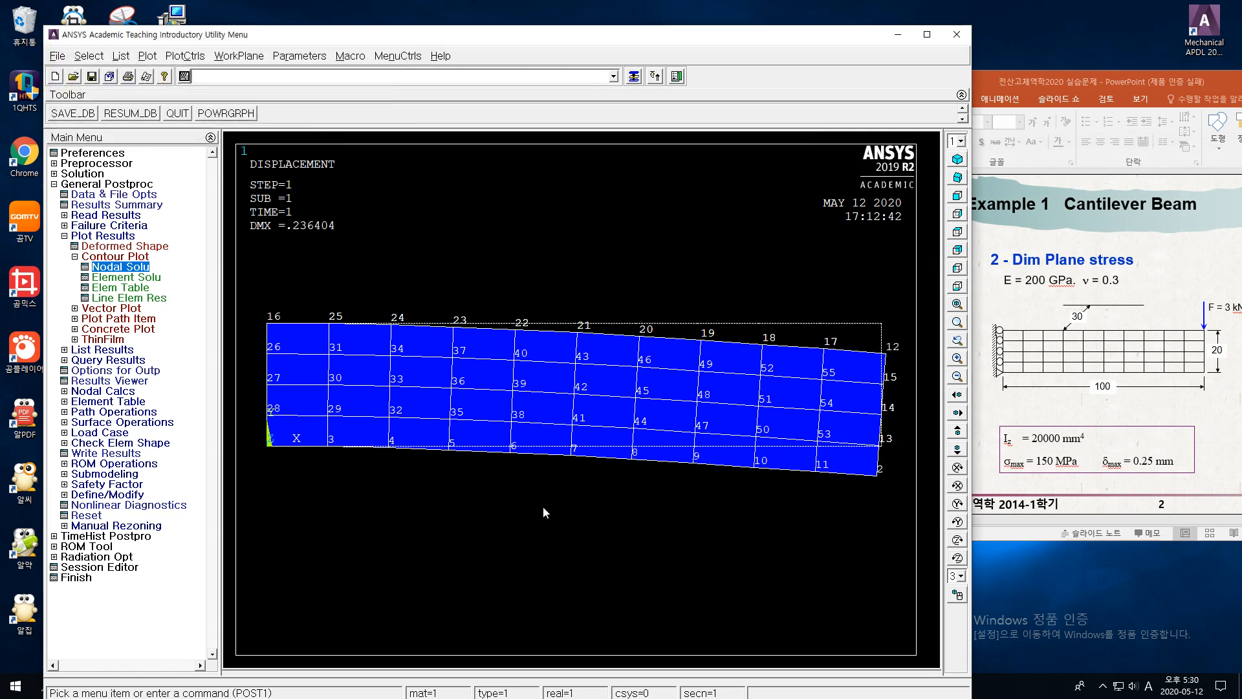
- Plot the nodal solution contour of the Y-Component of displacement with the deformed shape only
click(138, 272)
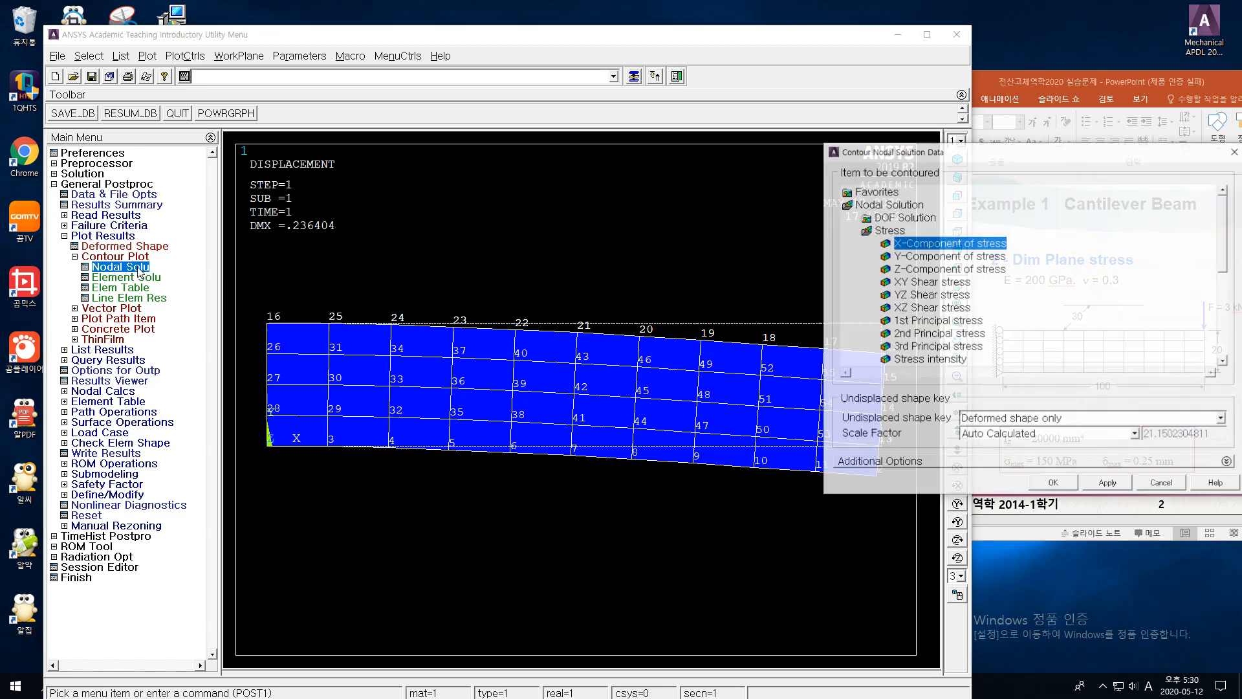
click(899, 219)
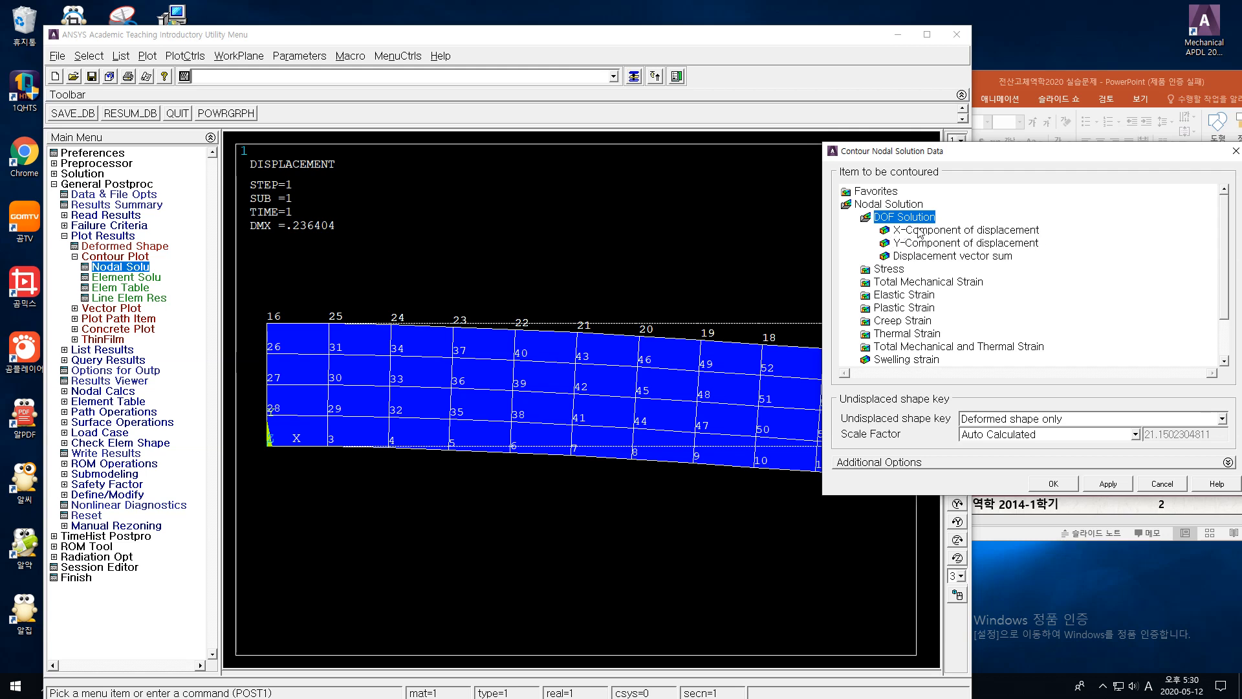
click(955, 249)
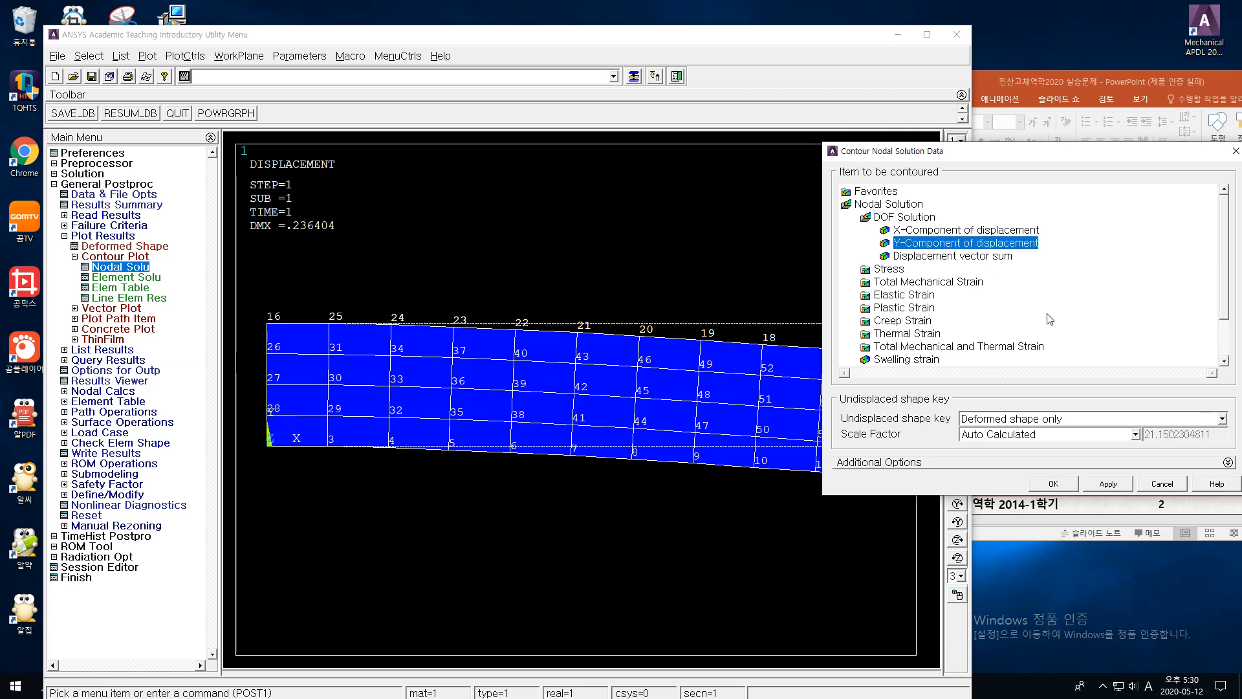
click(1069, 484)
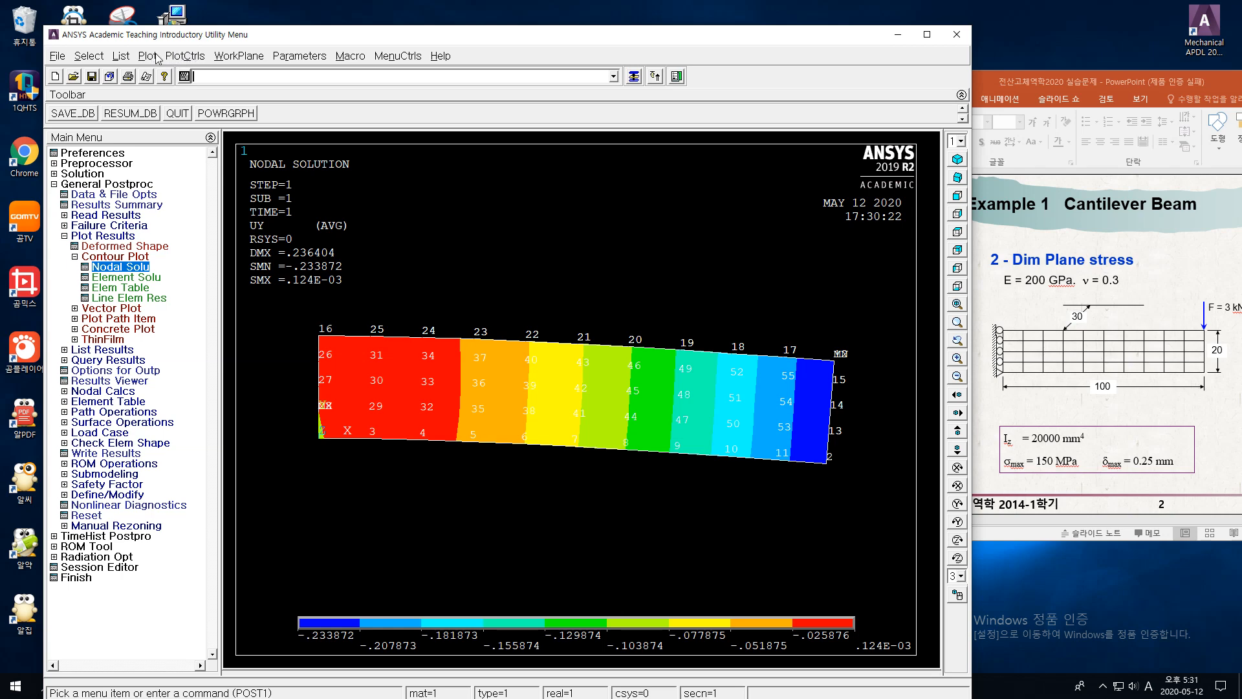
- Set the displacement display scaling of Window 1 to 1.0 (true scale) and replot the contour
click(185, 56)
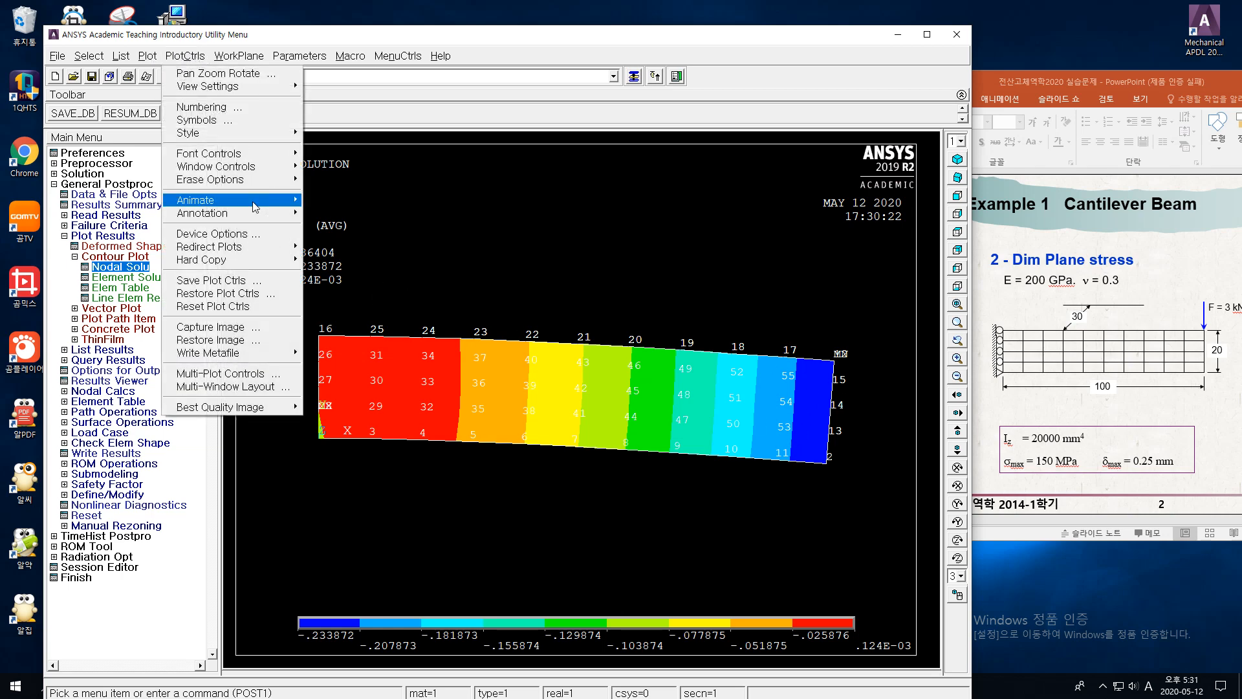
mouse_move(214, 133)
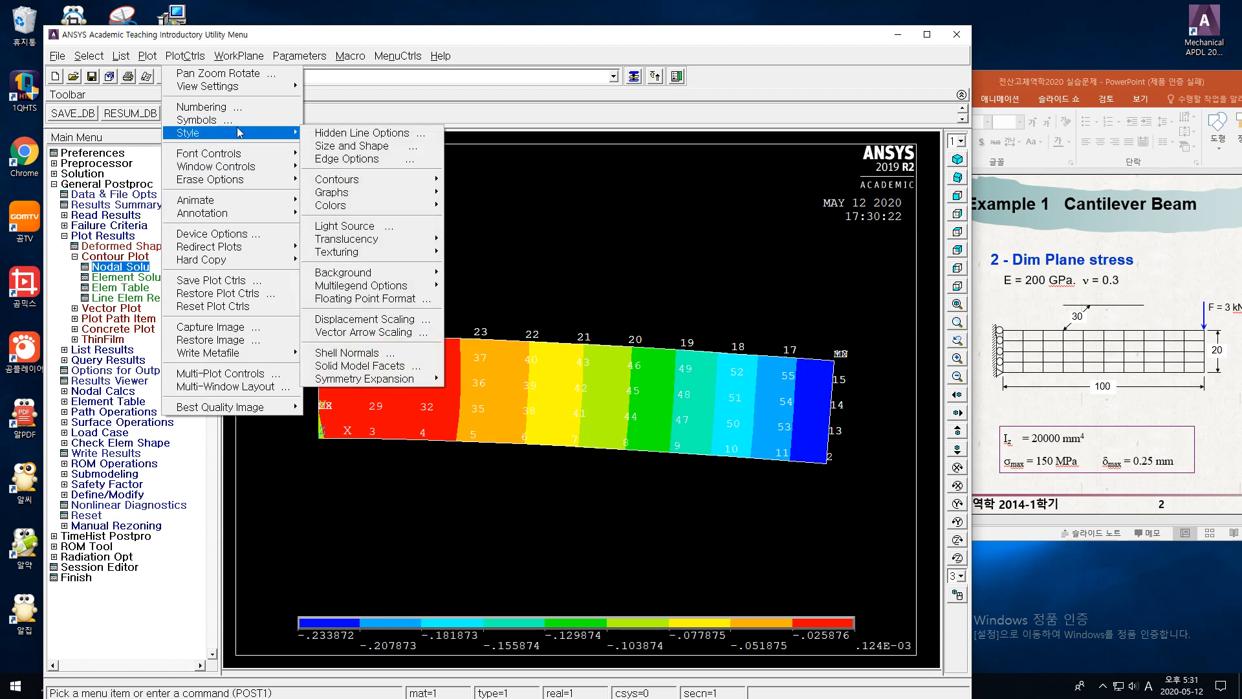
mouse_move(374, 187)
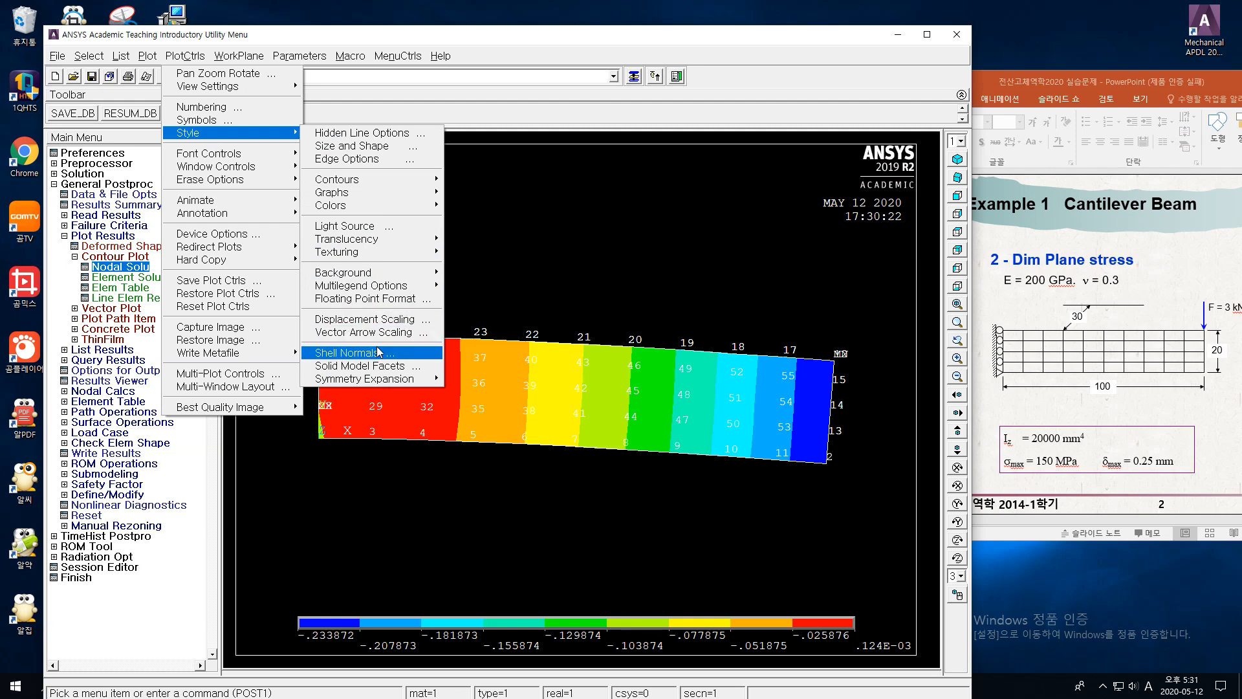
click(381, 320)
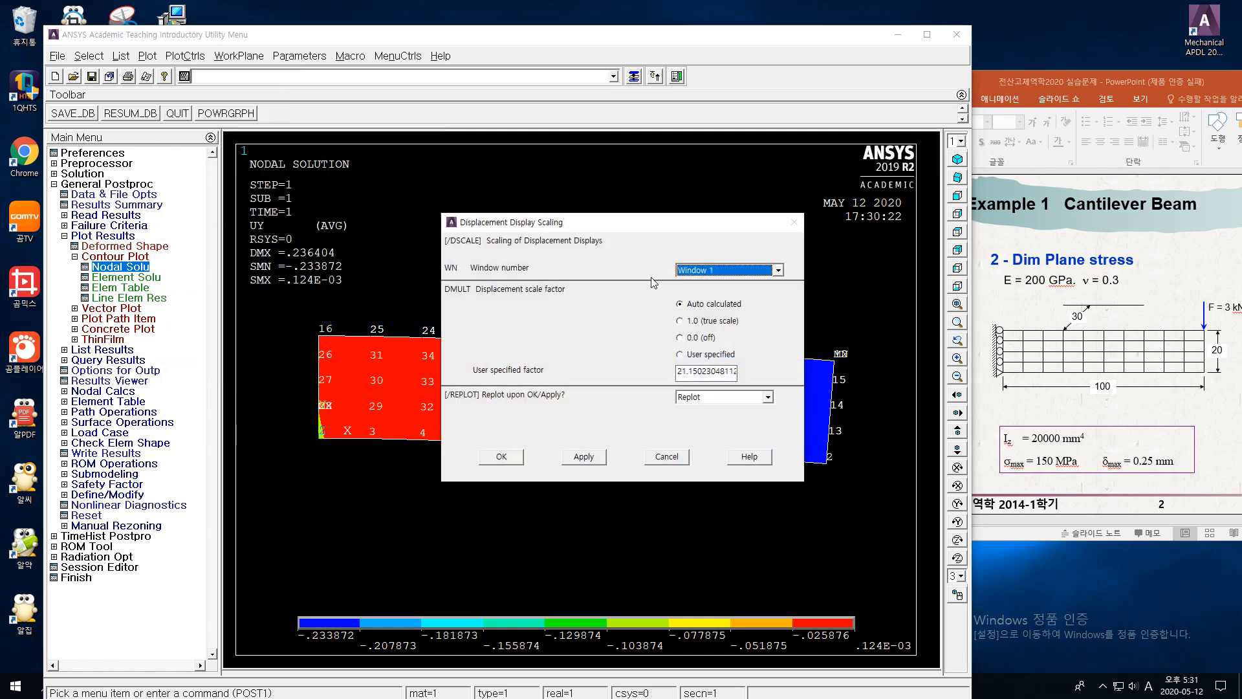
click(680, 321)
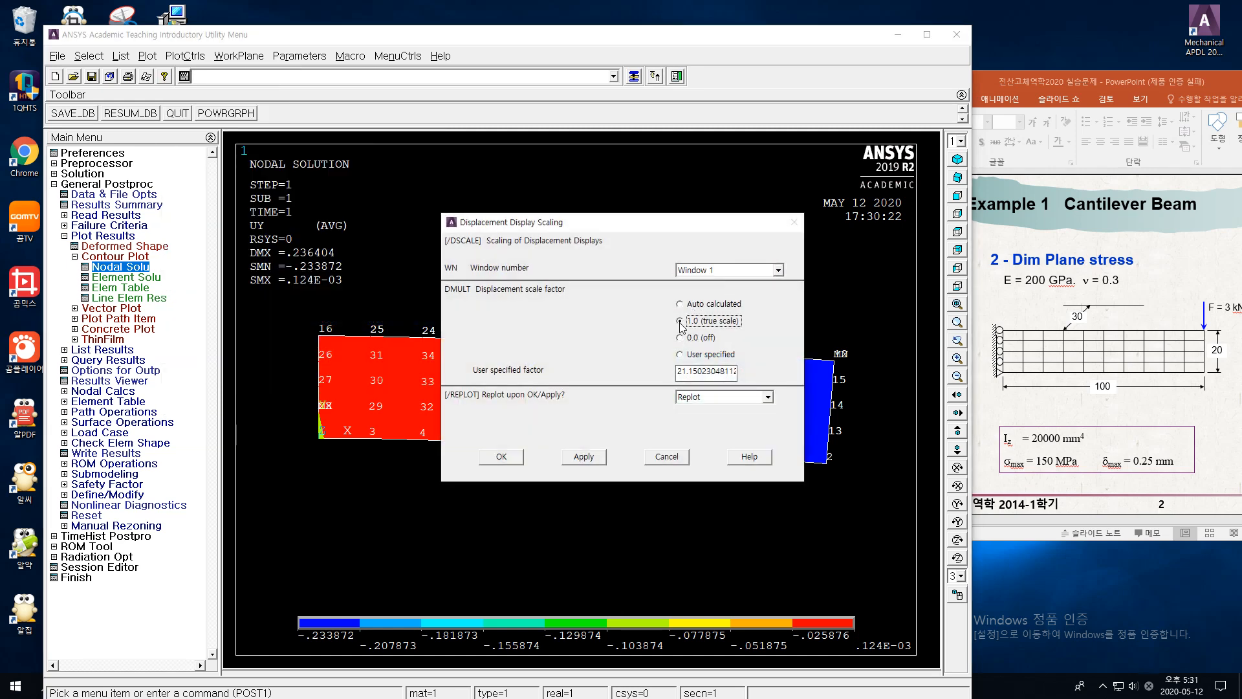
click(509, 460)
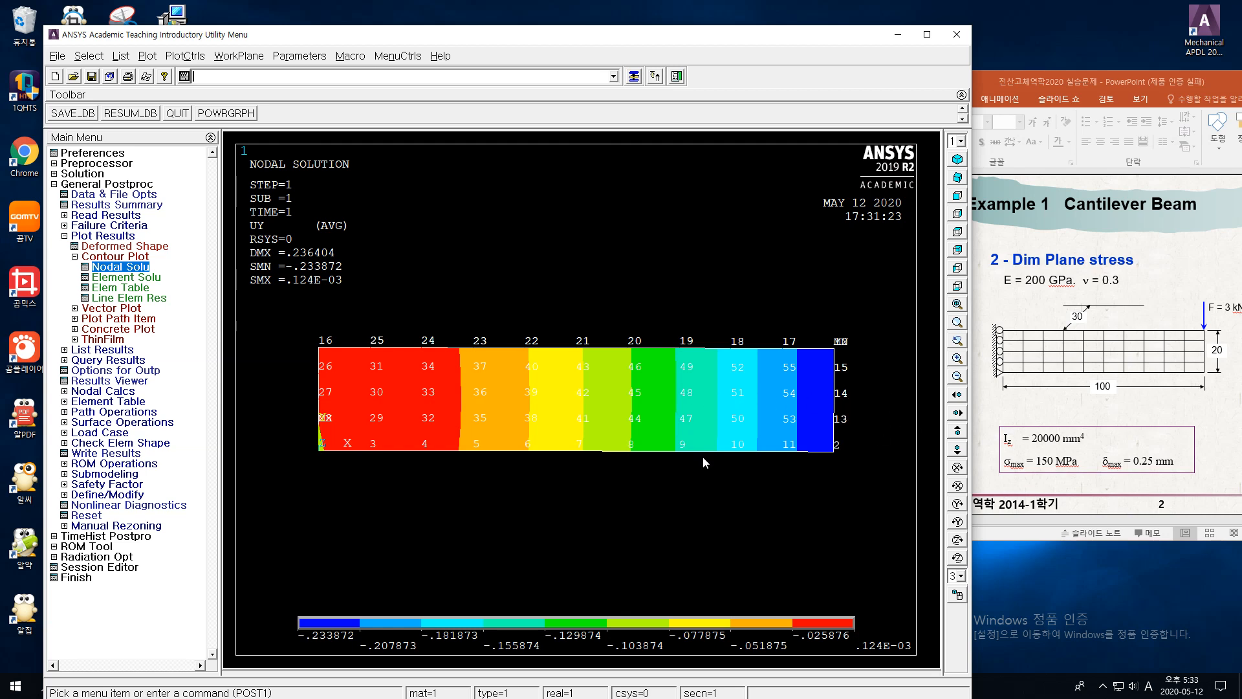
- Plot the nodal solution contour of the X-Component of displacement with the deformed shape only at true scale
click(132, 267)
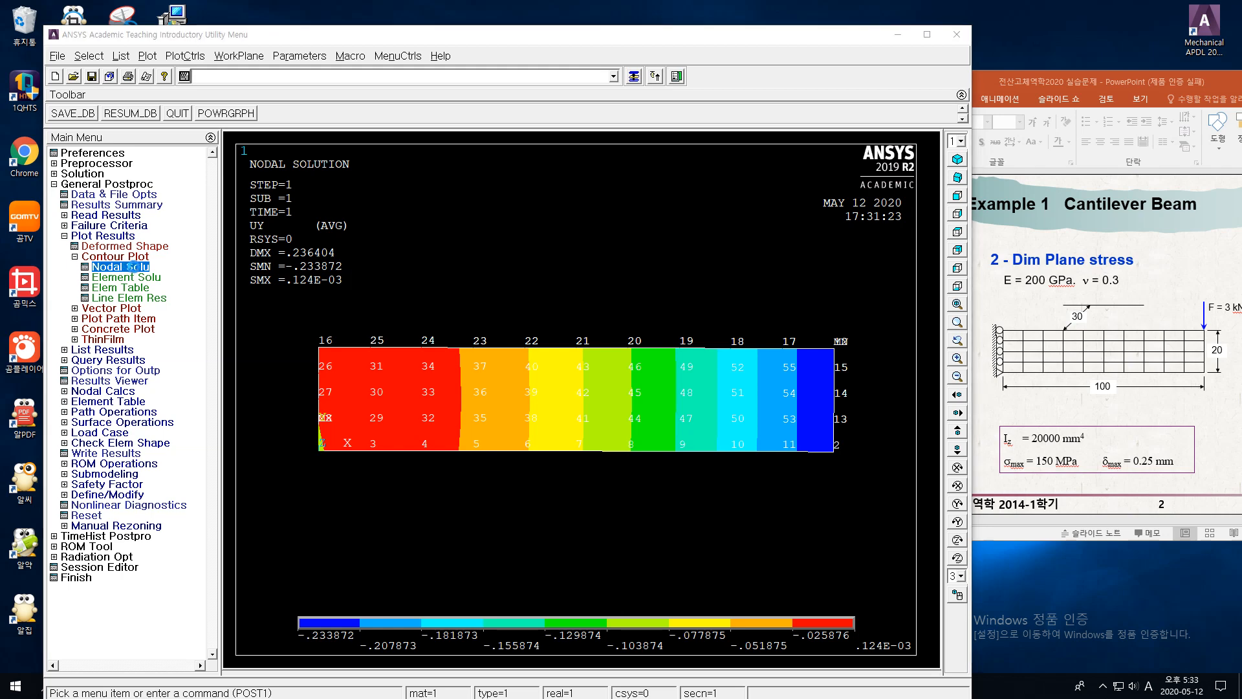
click(969, 231)
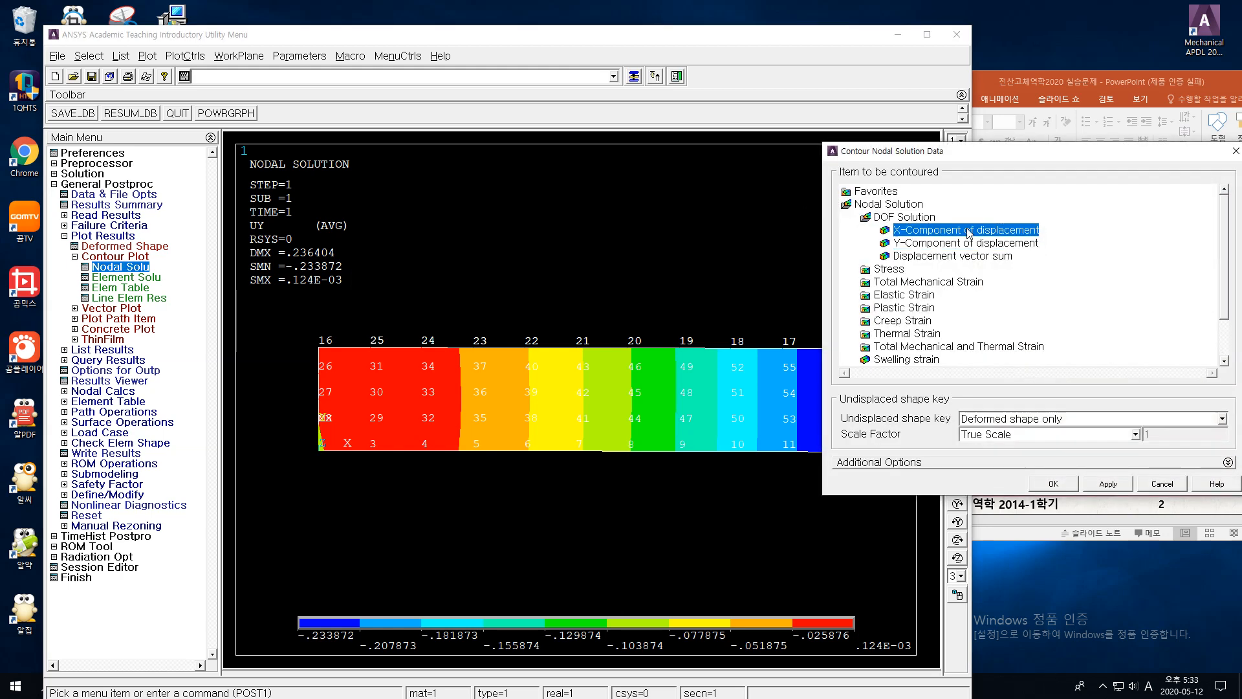
click(1053, 488)
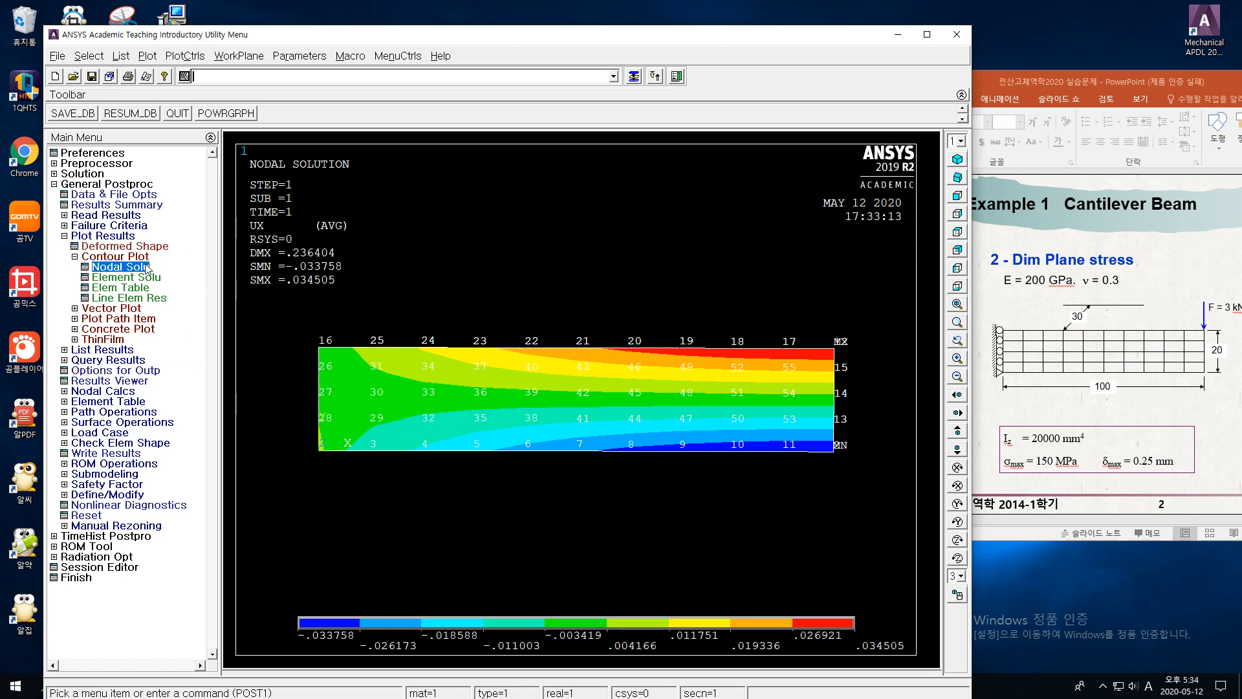
- Plot the nodal solution contour of the Displacement vector sum with the deformed shape only at true scale
click(138, 269)
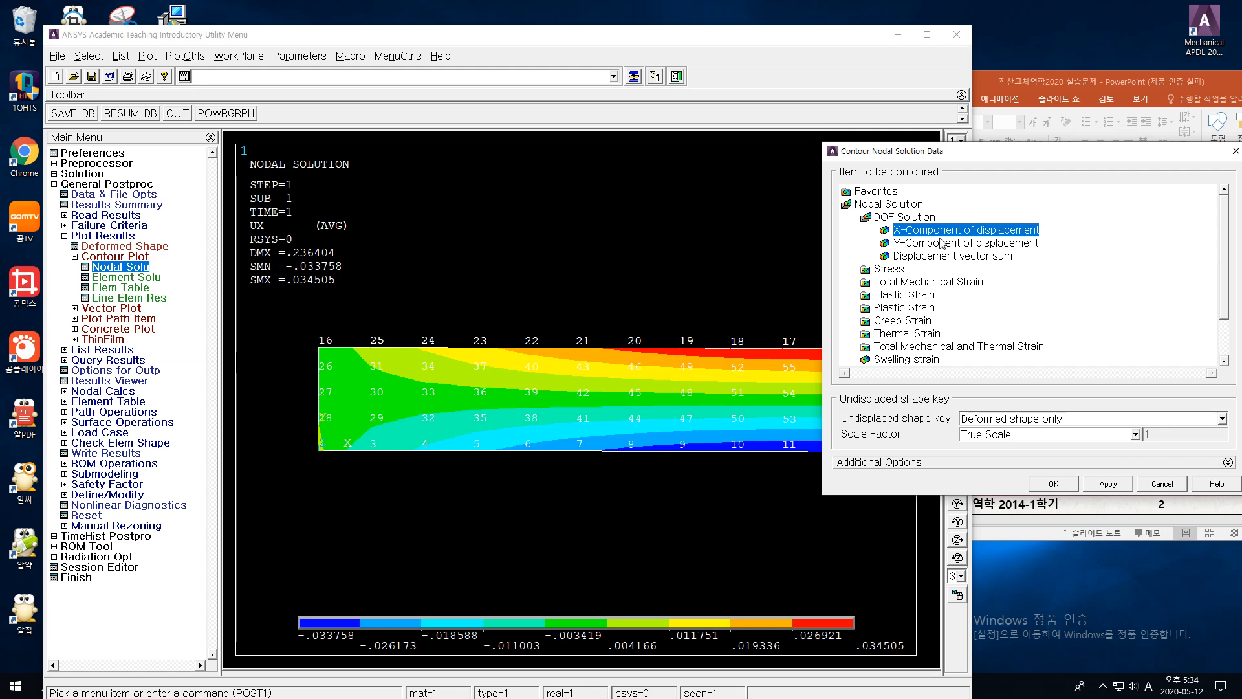
click(957, 258)
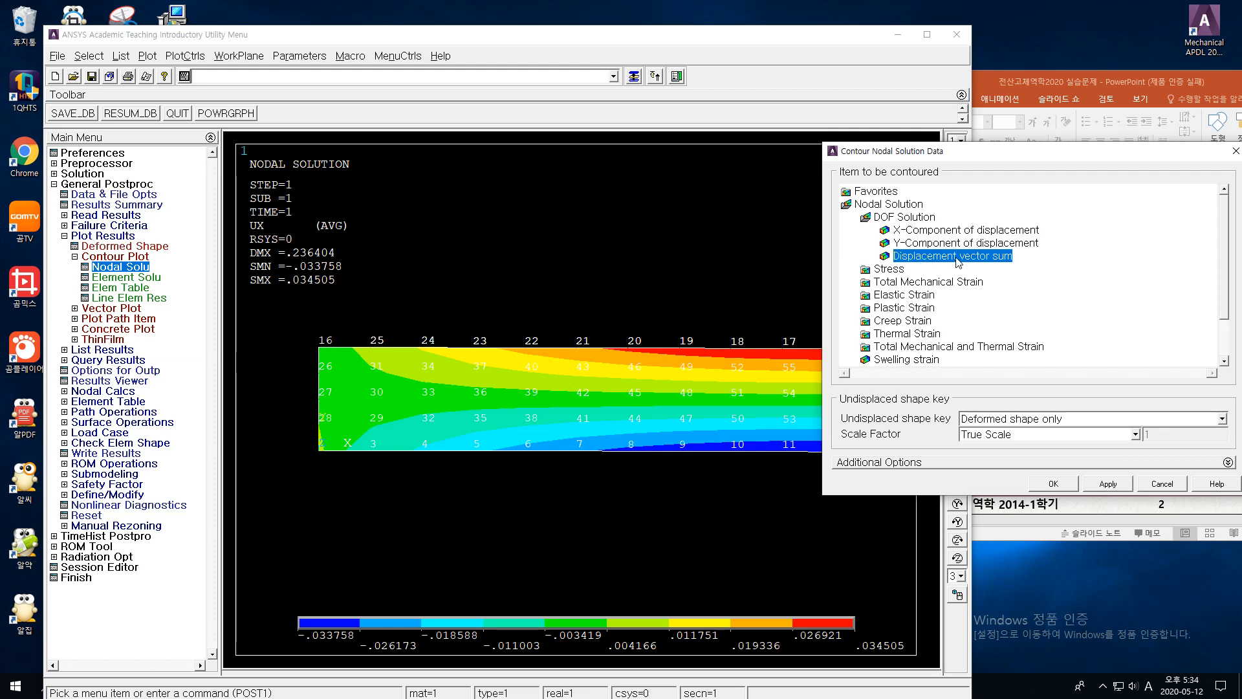
click(972, 243)
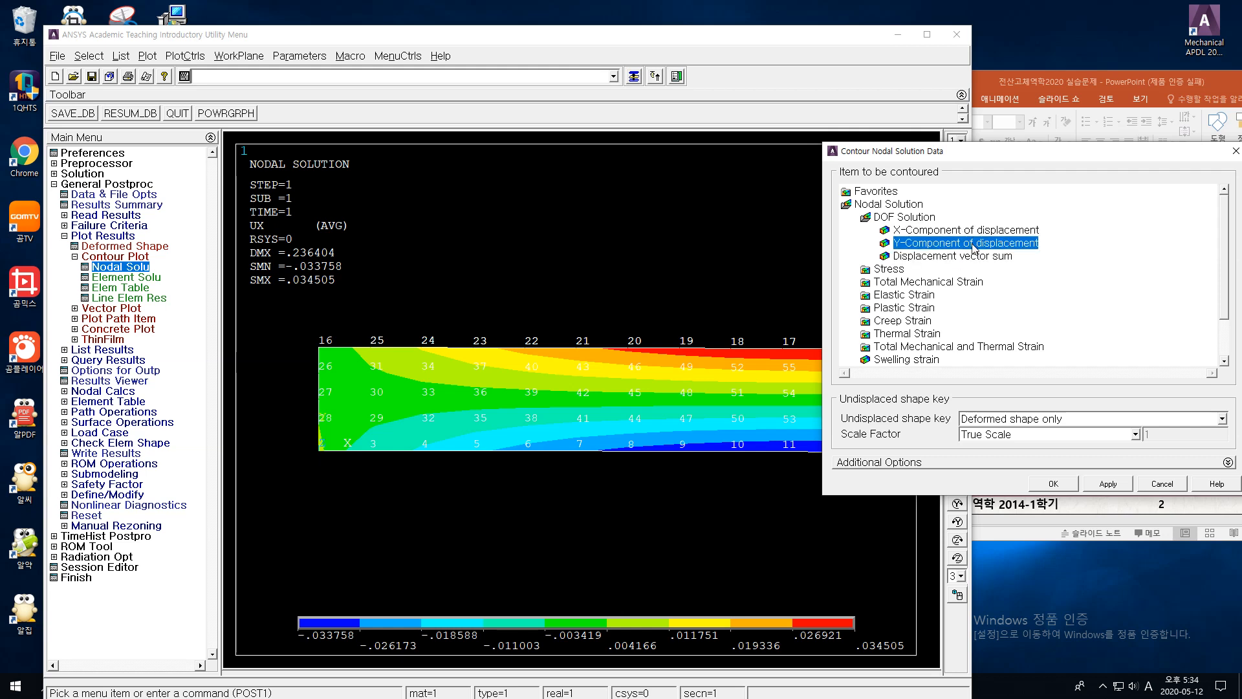
click(974, 258)
click(979, 245)
click(984, 257)
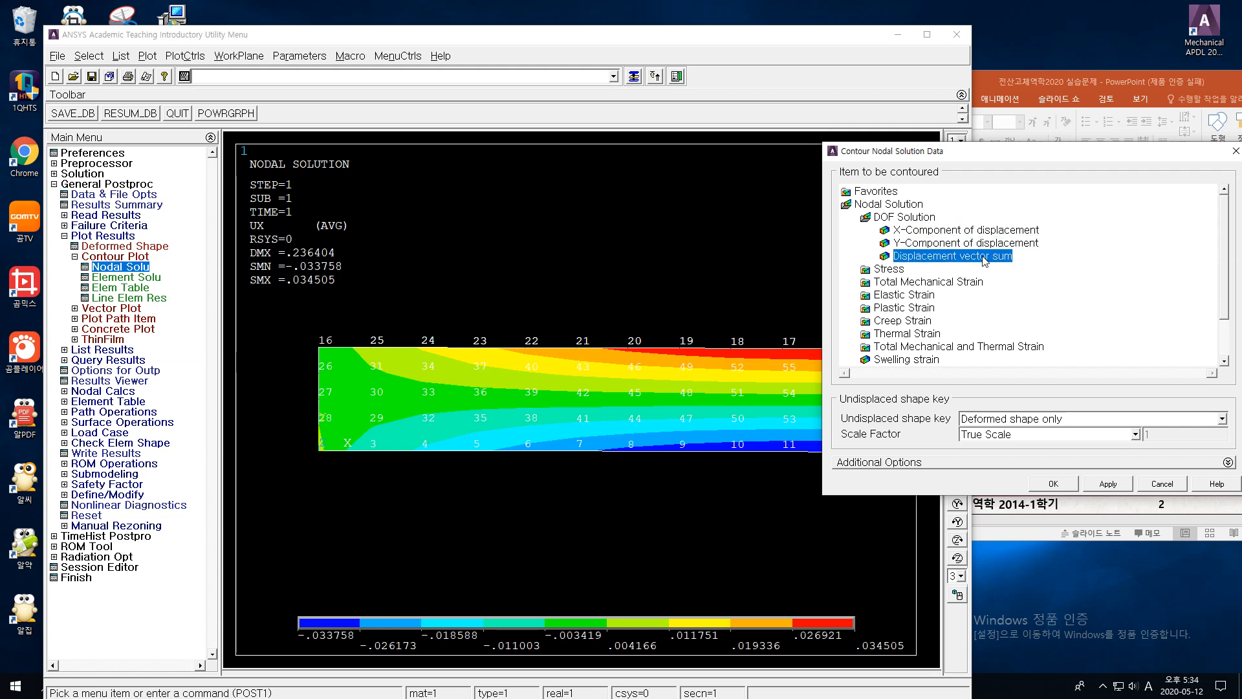
click(1055, 484)
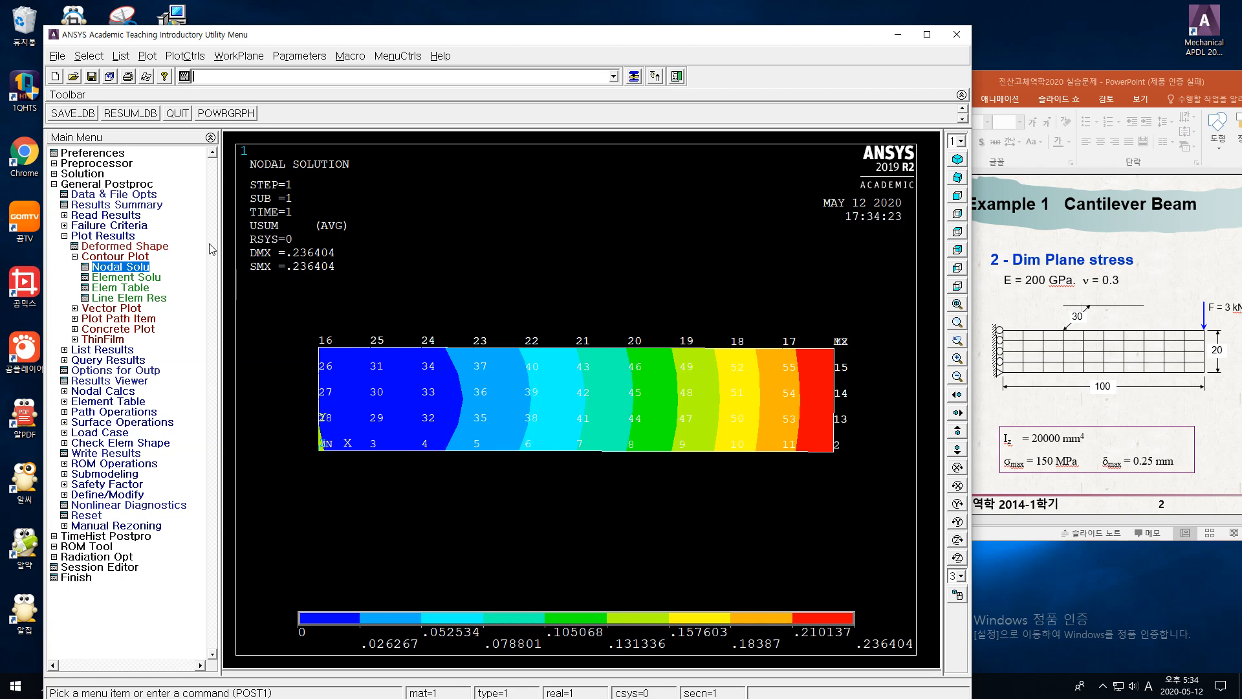
click(124, 259)
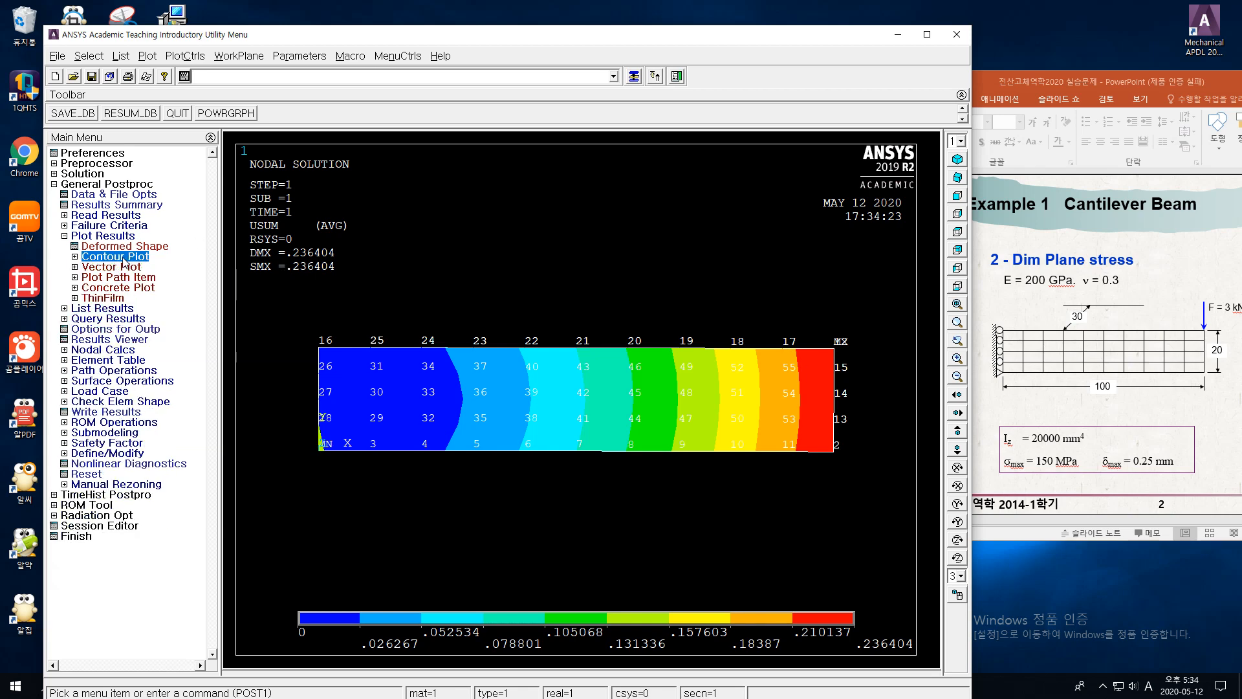
click(132, 259)
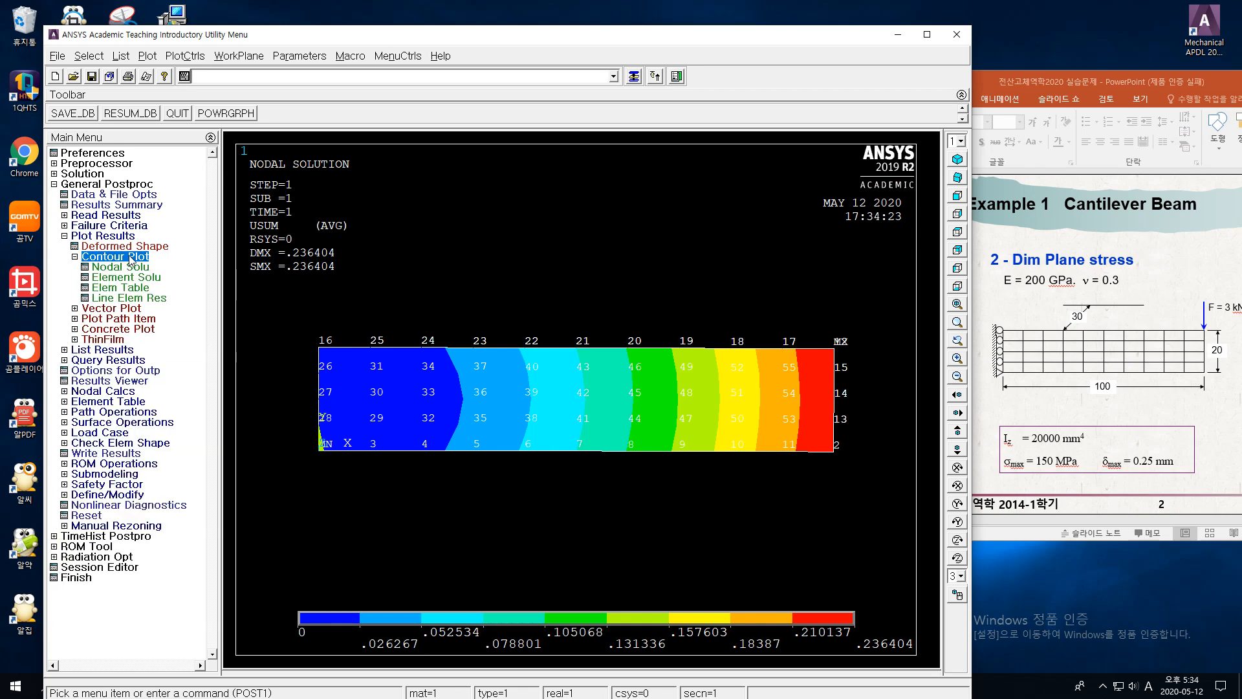